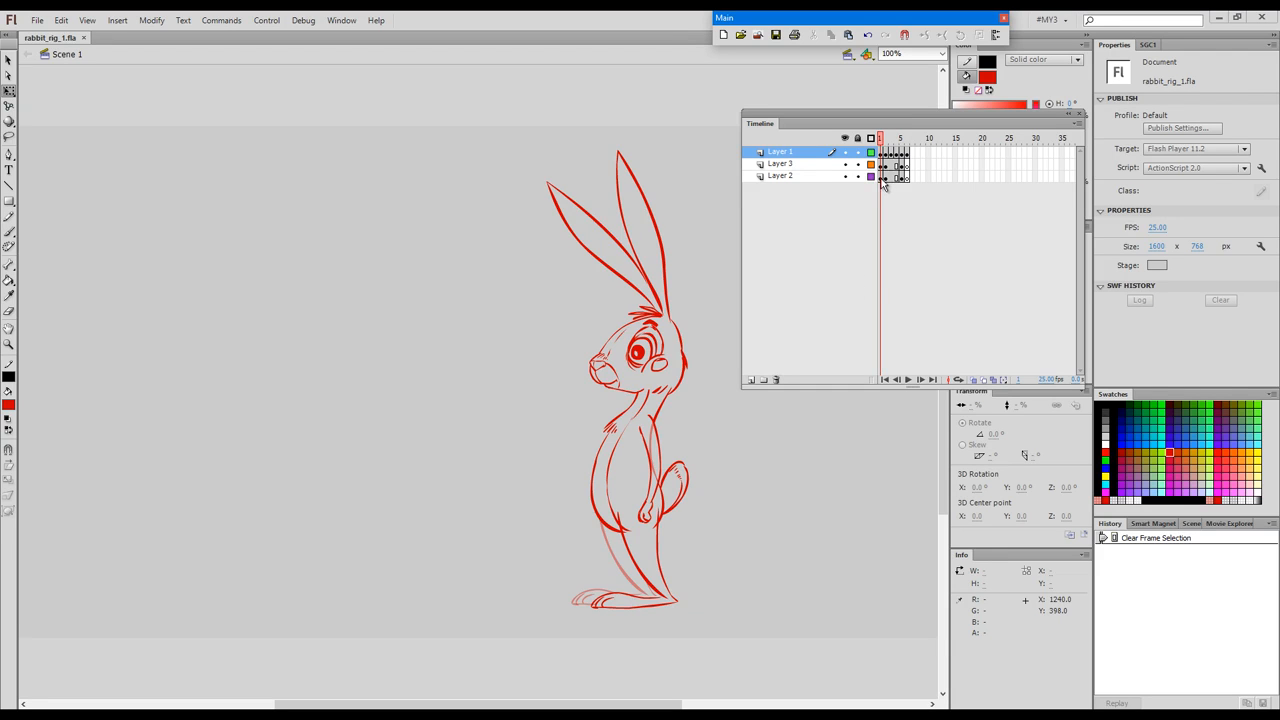
Convert the frames of all three rabbit sketch layers into a single-frame graphic symbol named "ruff"
drag(910, 181, 877, 153)
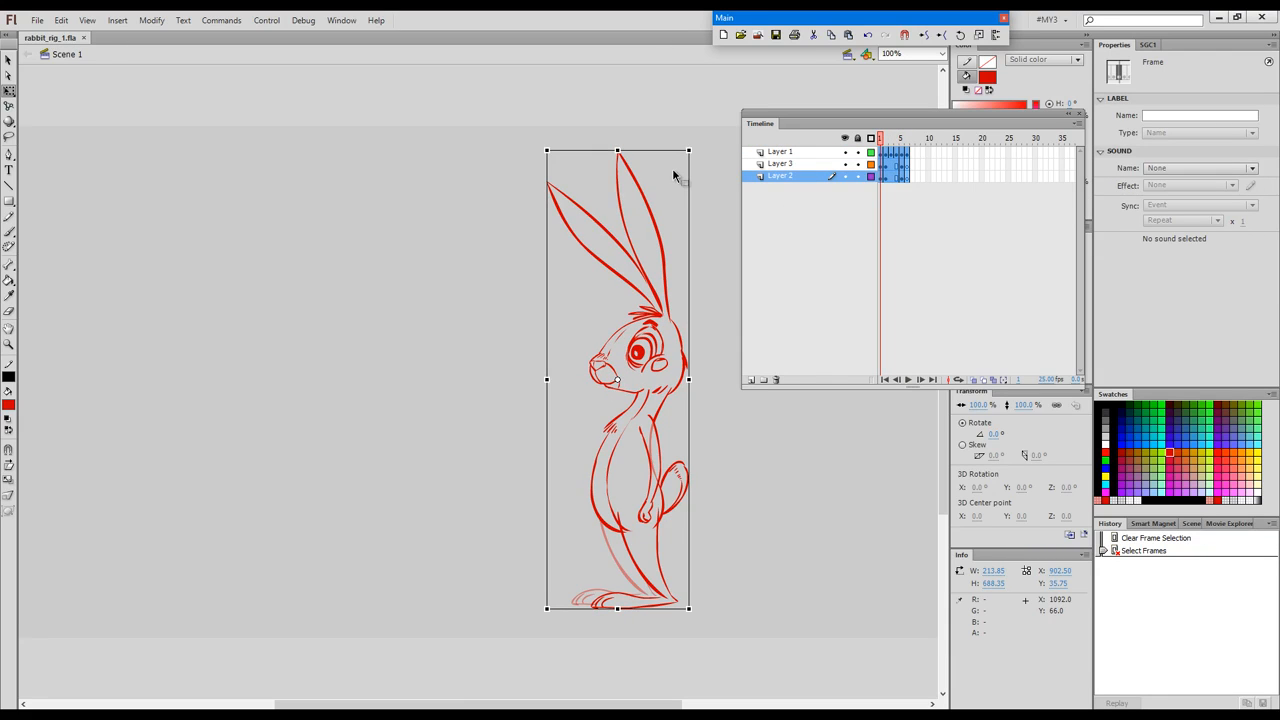
key(shift)
key(shift+F8)
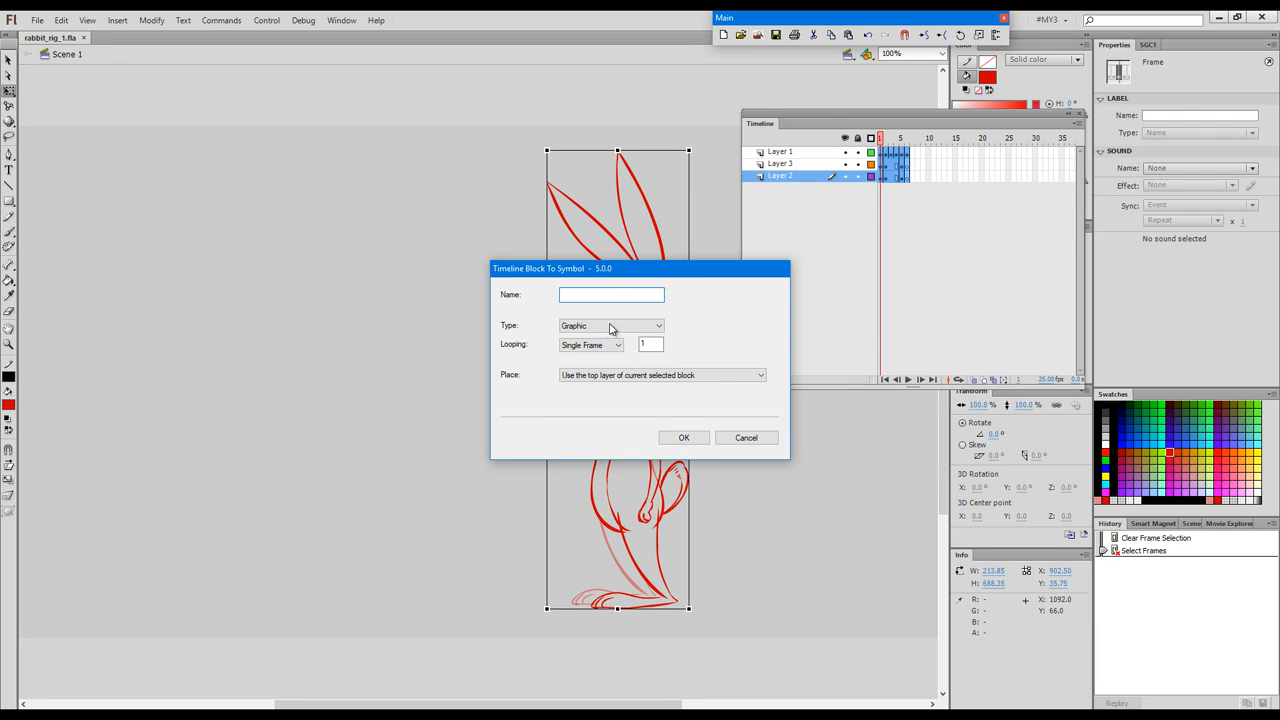
text(ru)
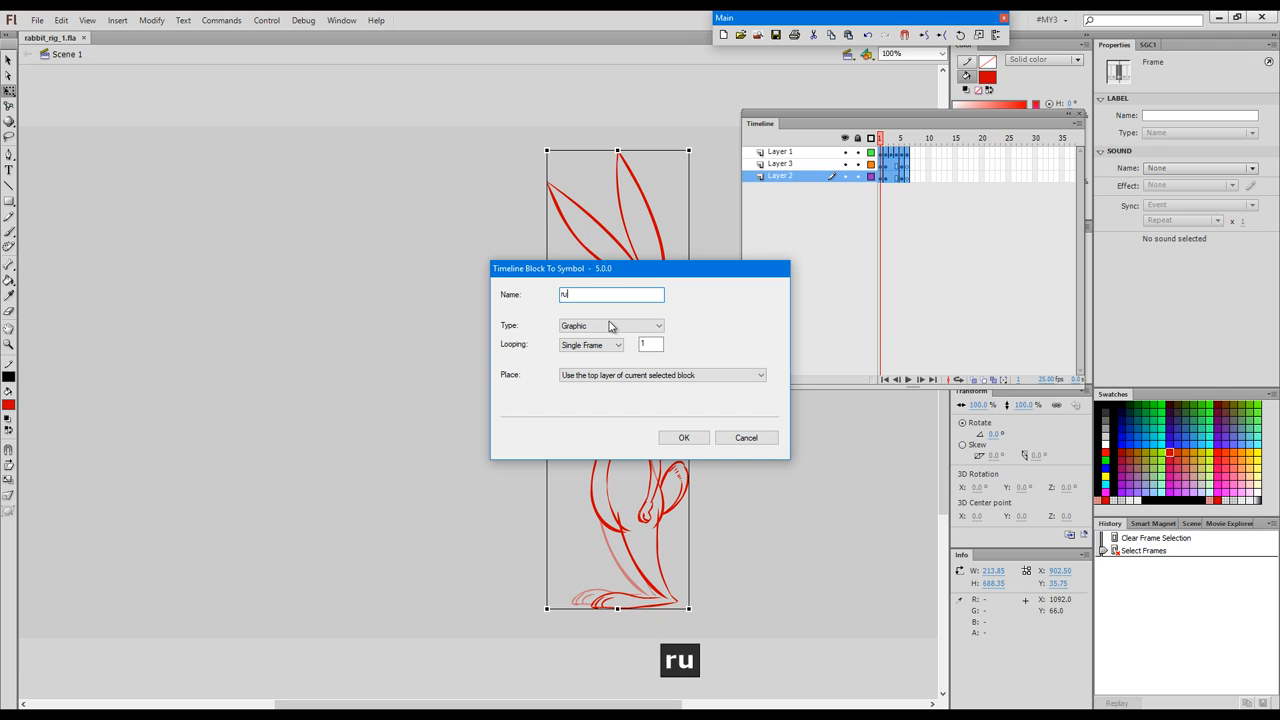
text(ff)
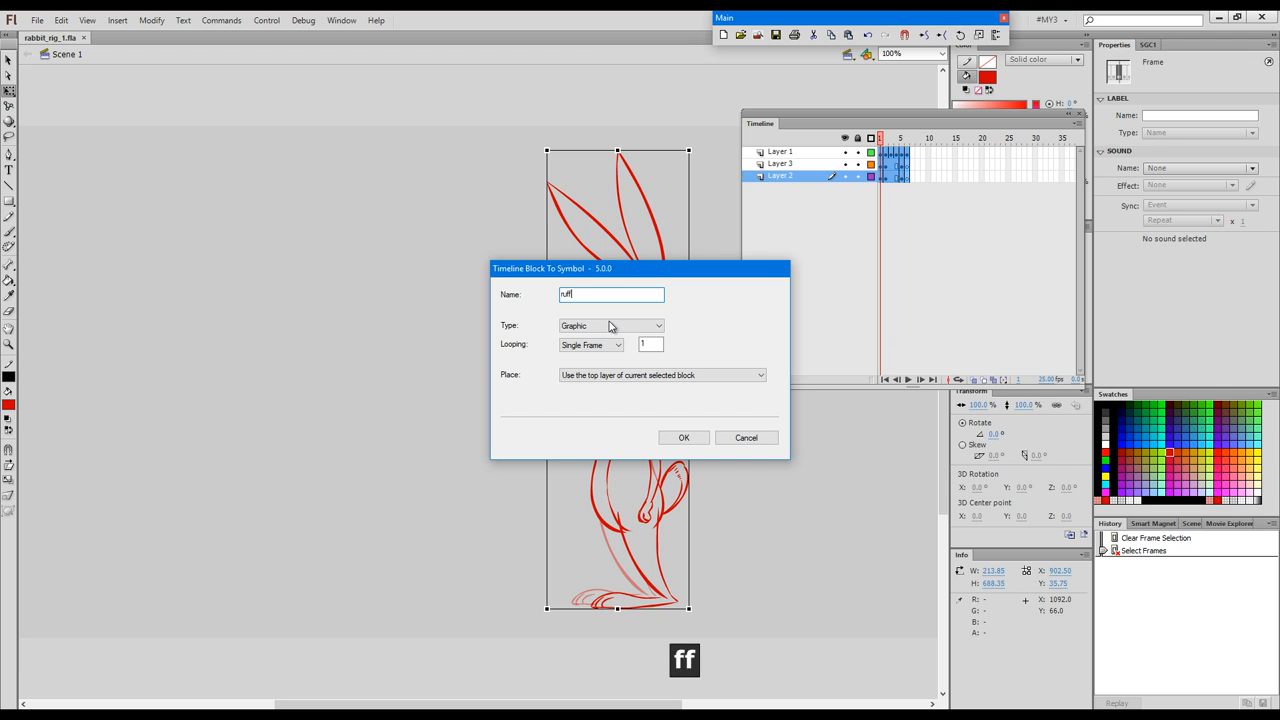
click(684, 438)
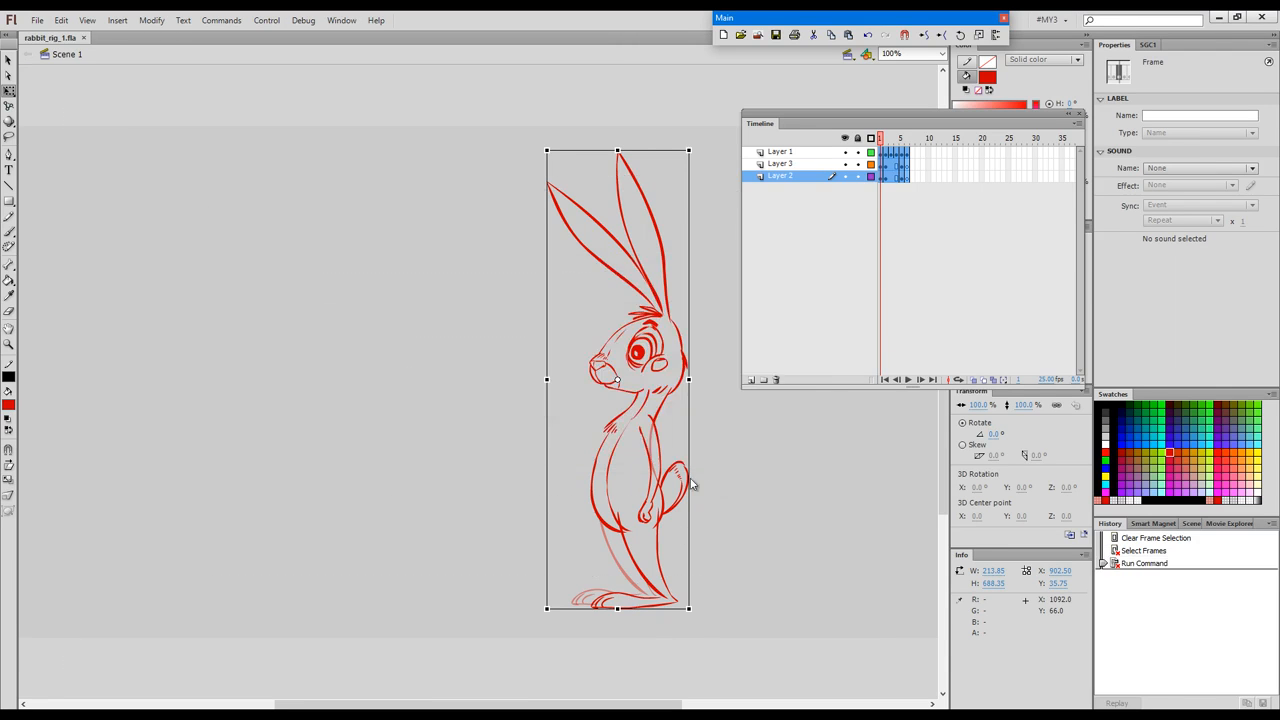
Place the ruff symbol's transformation point at the rabbit's heel and match its registration point to it
key(q)
click(628, 398)
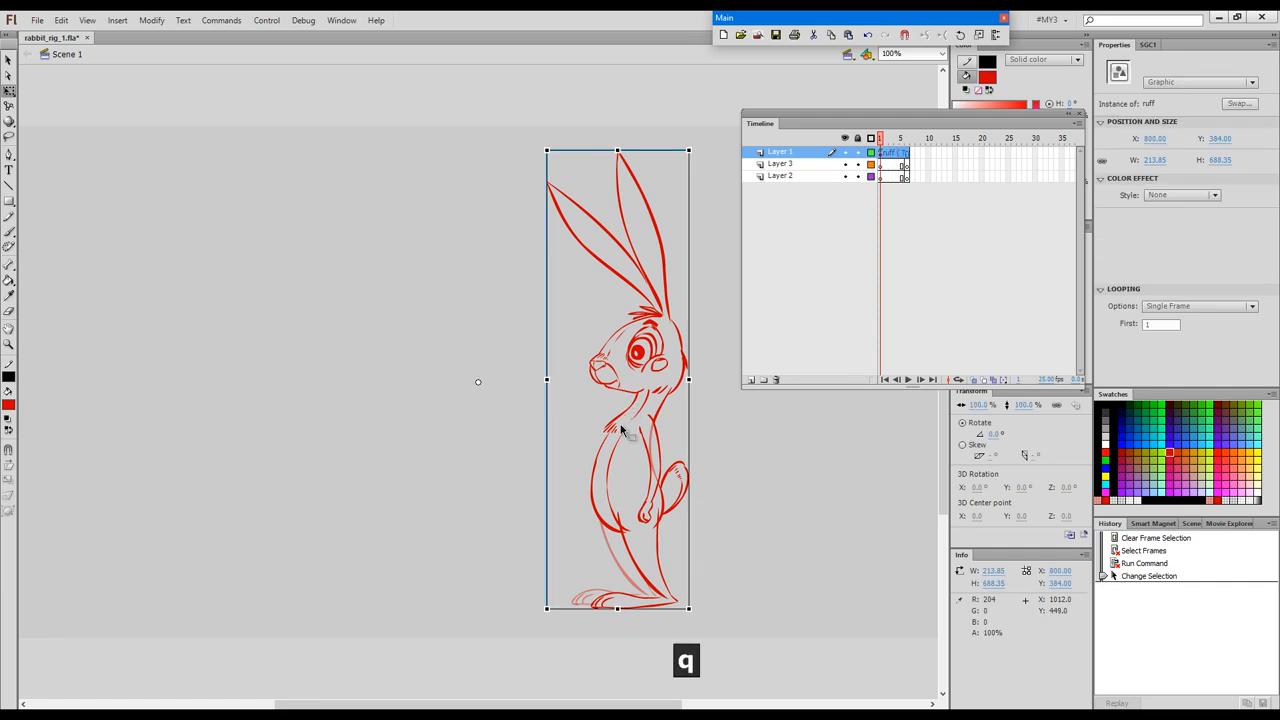
drag(478, 381, 654, 598)
key(ctrl+t)
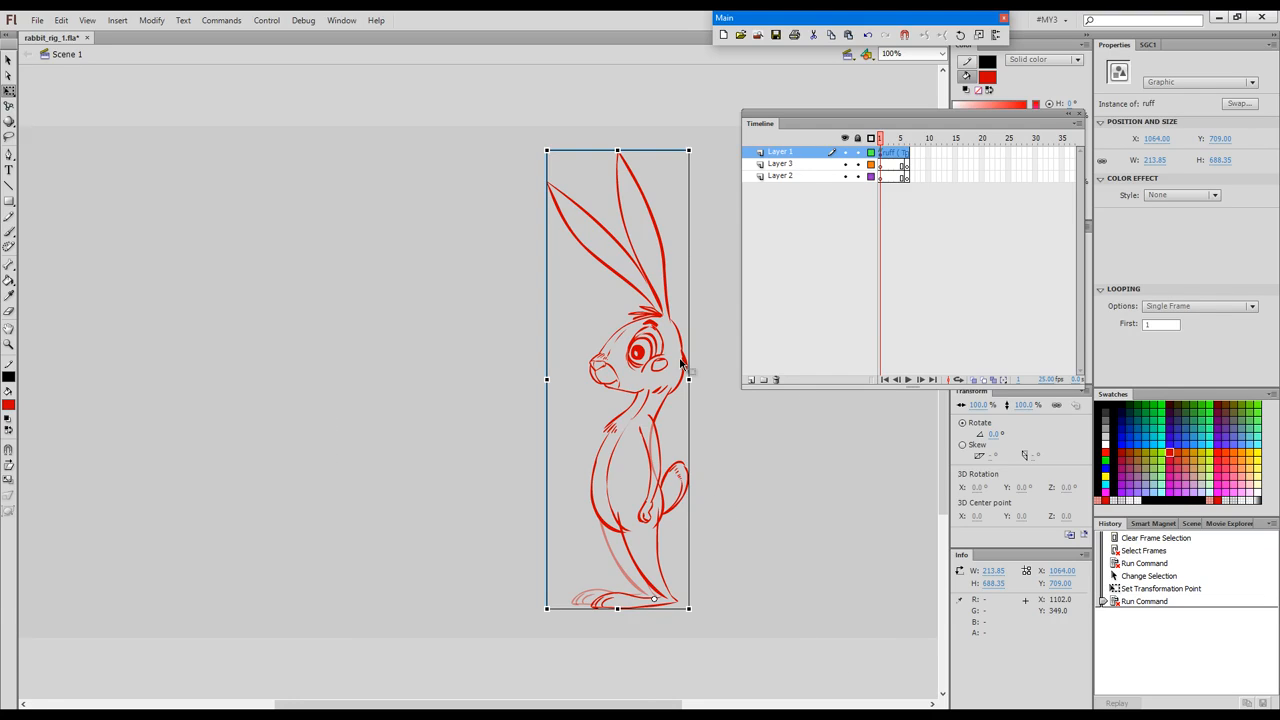
Nest the ruff instance inside a new graphic symbol named "@ rabbit"
key(F8)
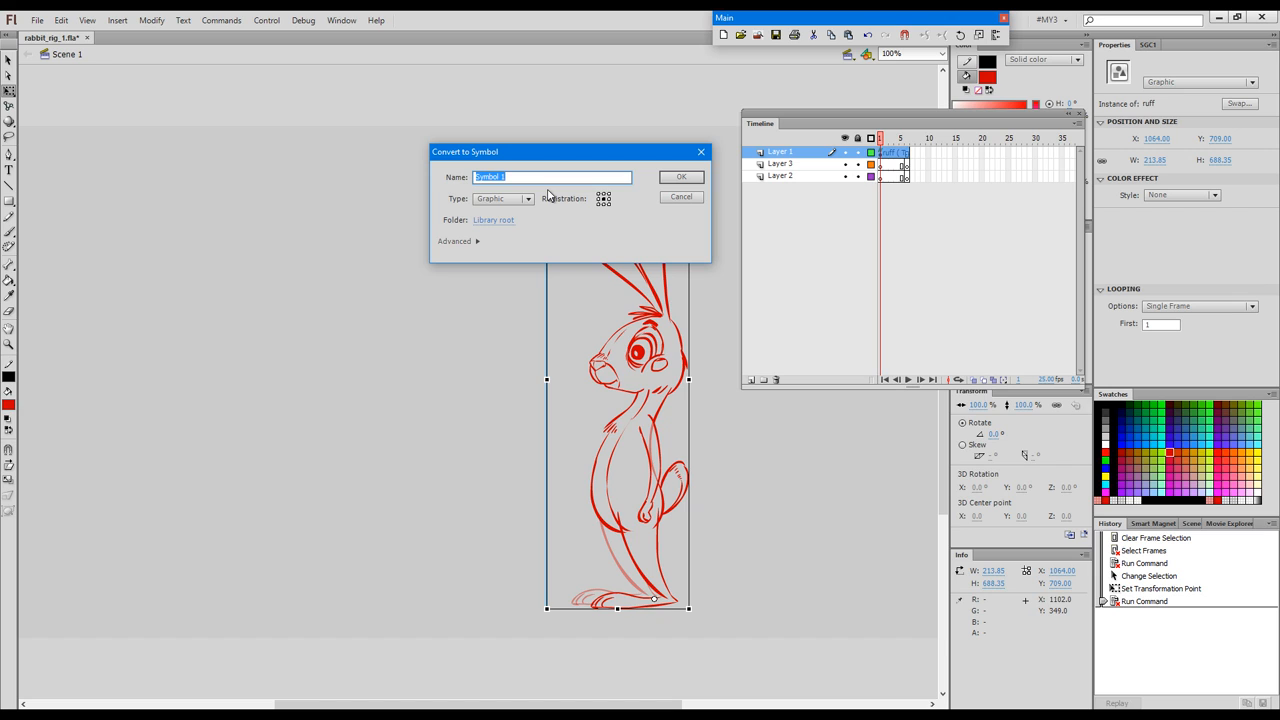
text(@)
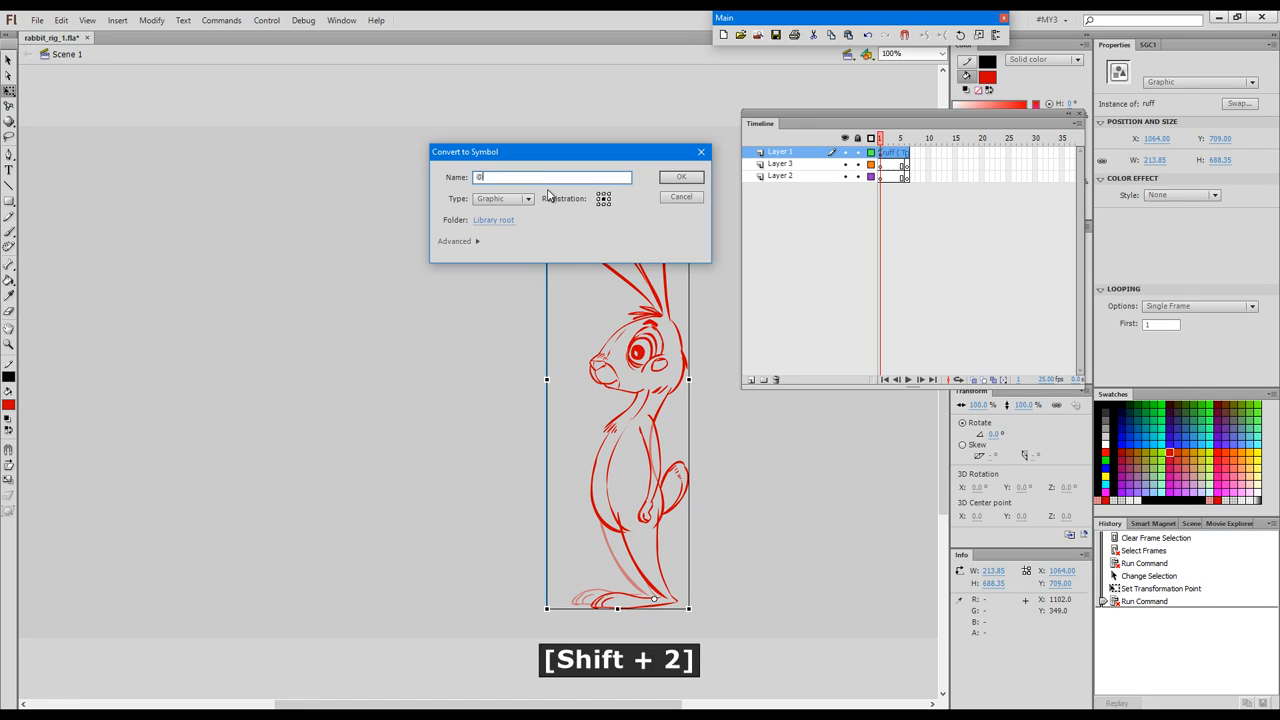
text( r)
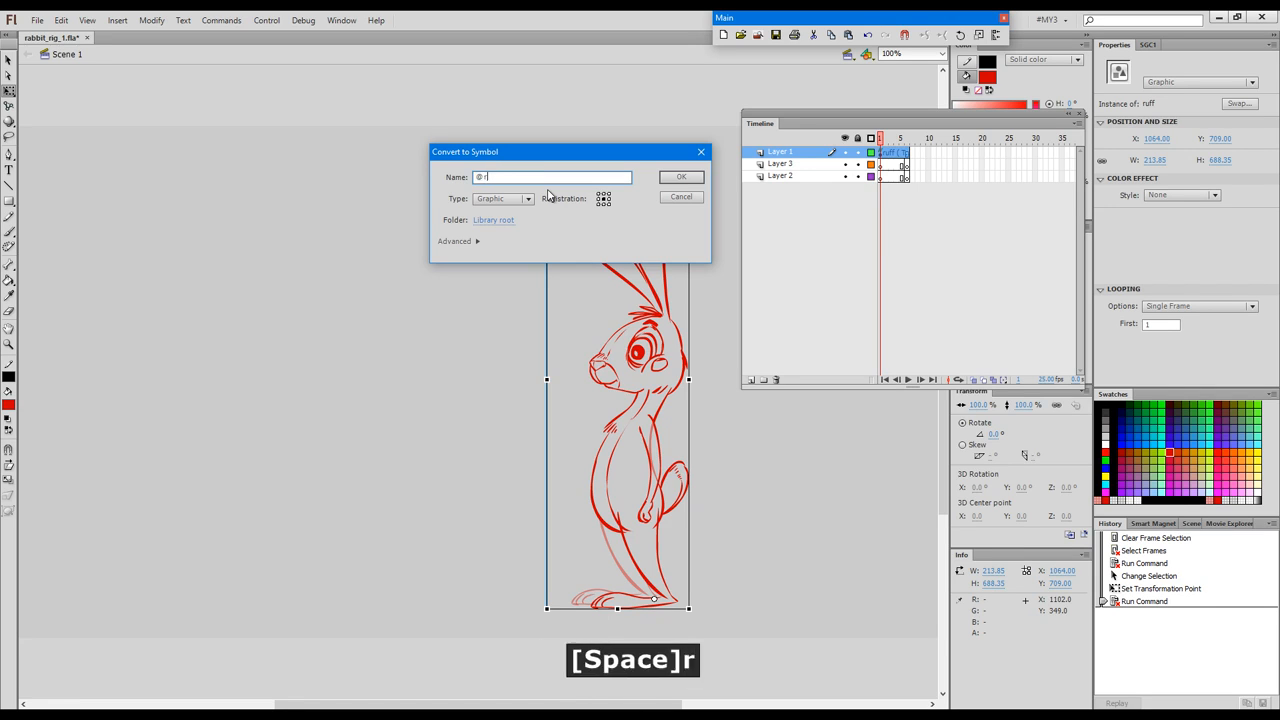
text(abbit)
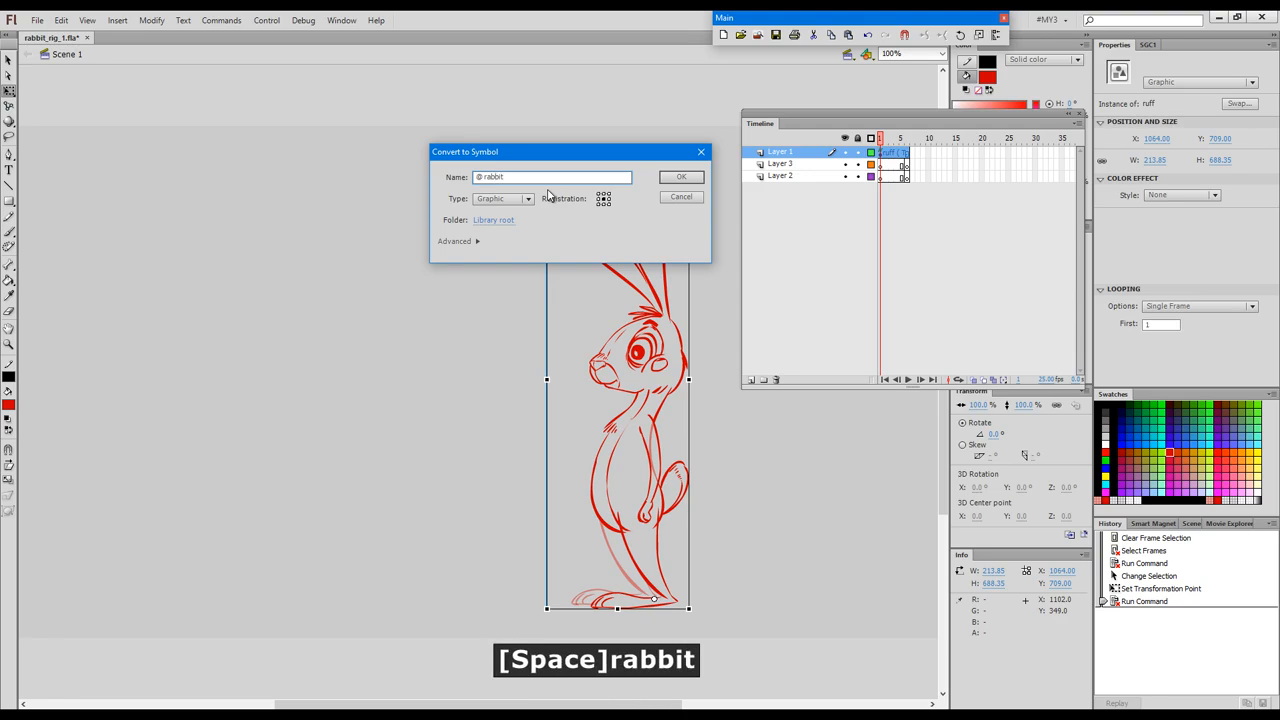
key(Return)
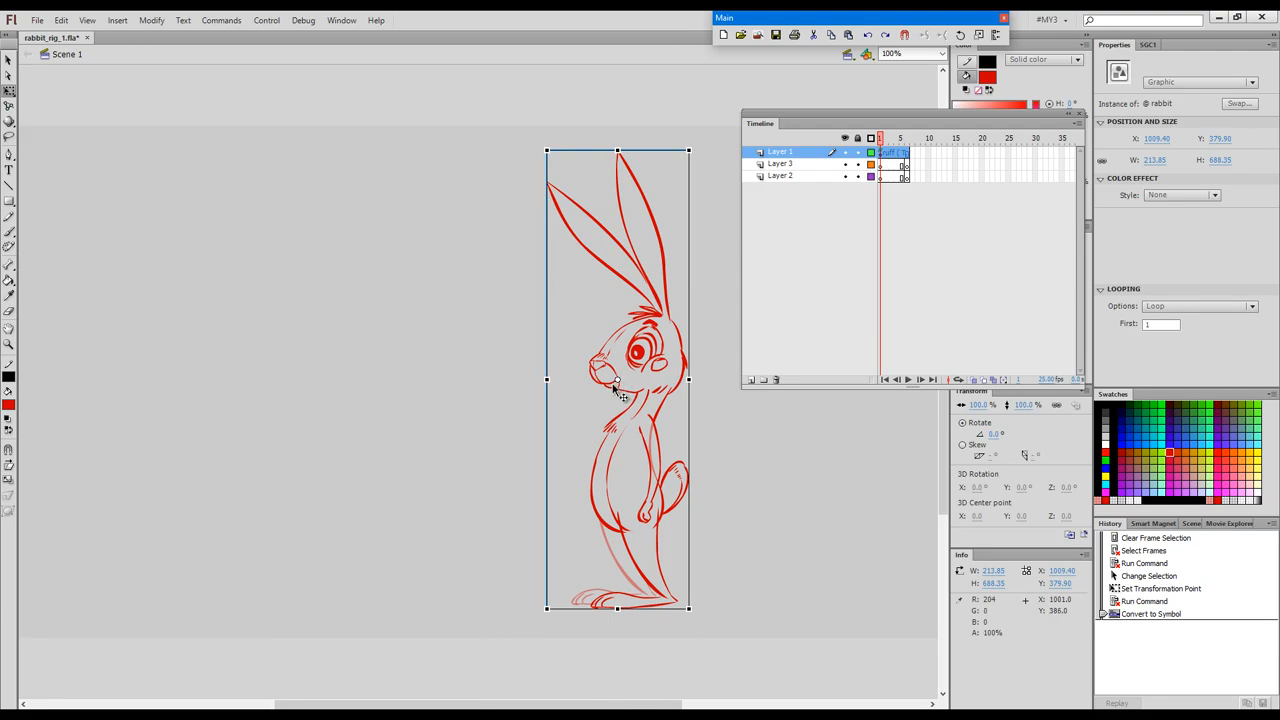
Set the @ rabbit symbol's transformation and registration points at the heel and shift the rabbit left on the stage
mouse_move(648, 606)
mouse_down()
mouse_move(668, 609)
mouse_move(656, 602)
mouse_up()
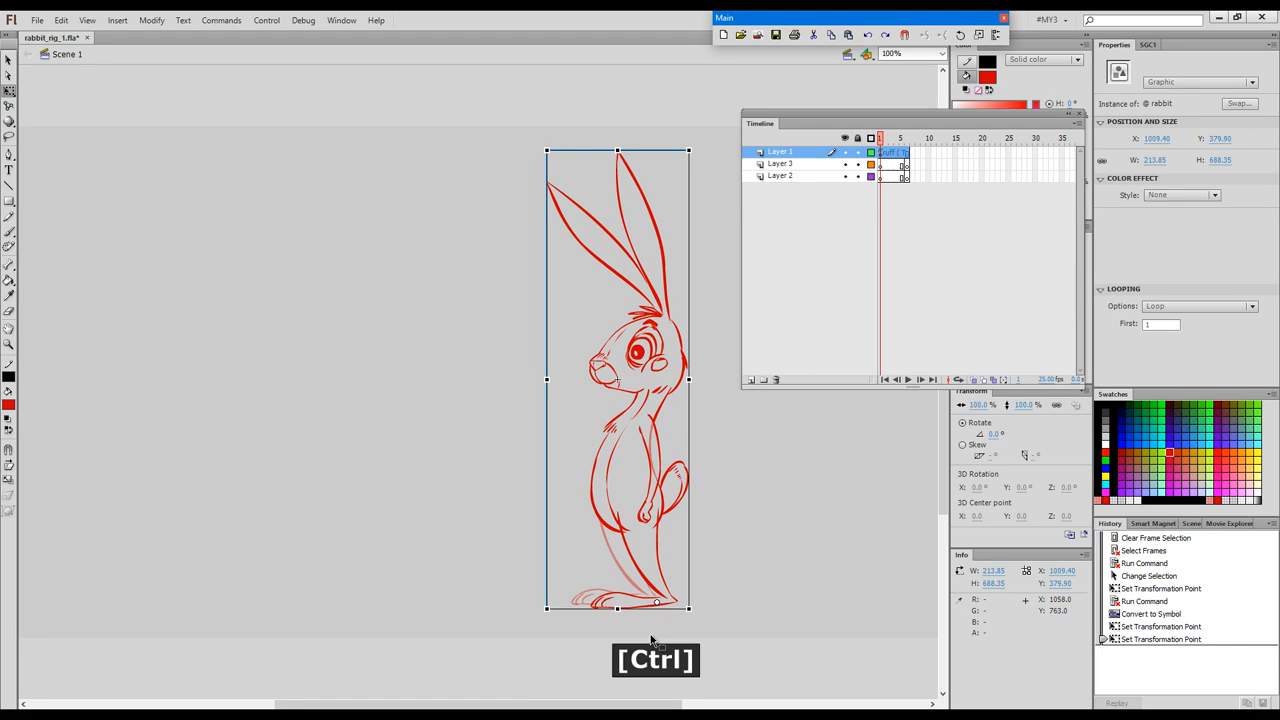
key(ctrl+t)
drag(656, 521, 535, 527)
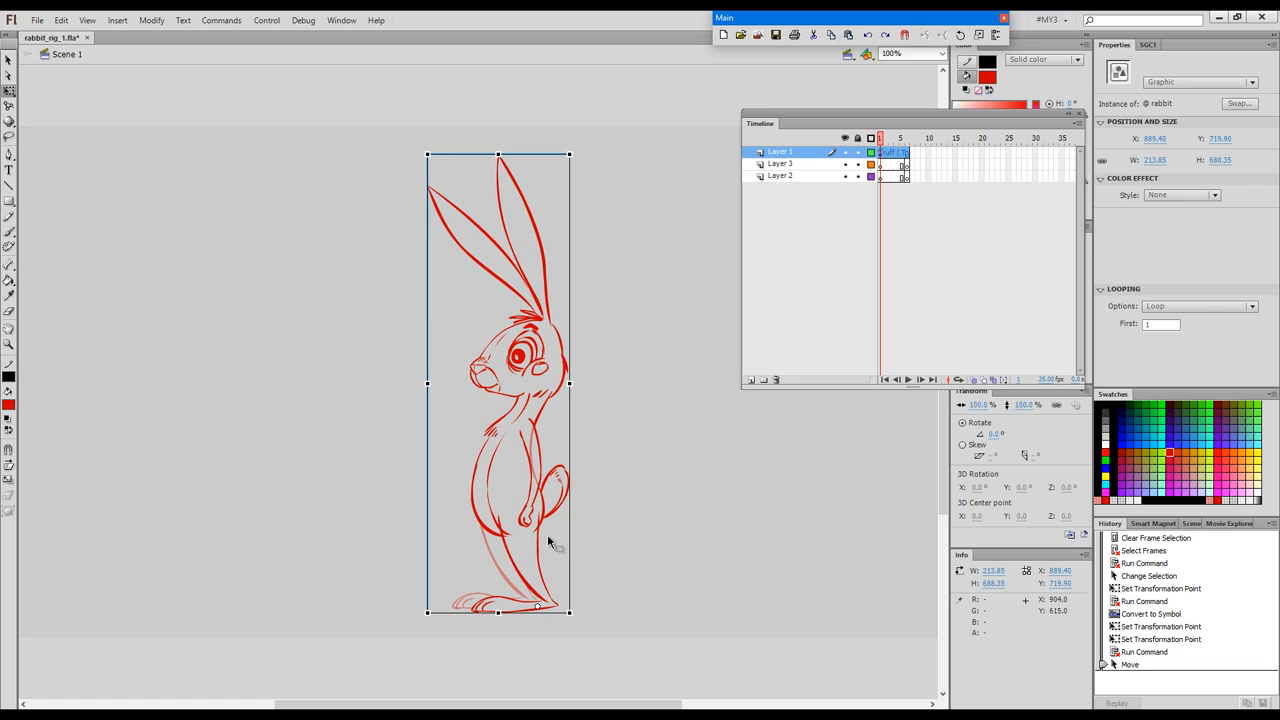
Remove all frames after frame 1 in the main scene and delete the empty Layer 3 and Layer 2
drag(881, 151, 911, 192)
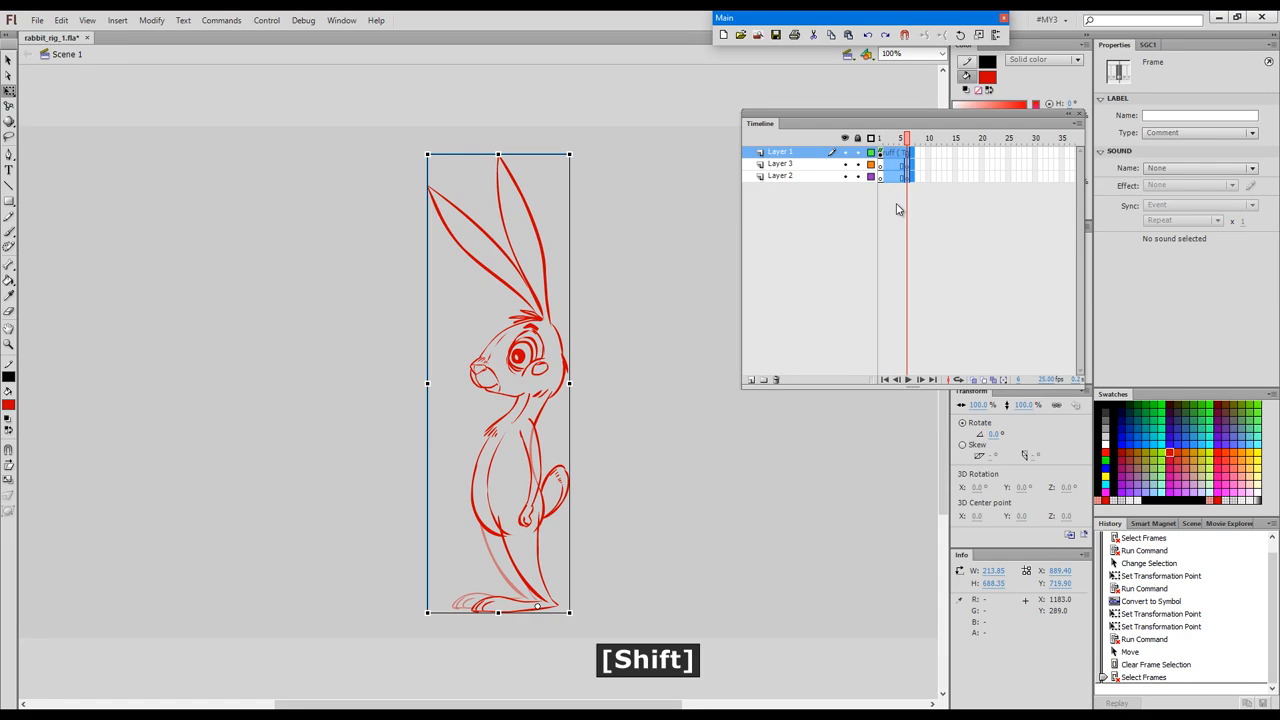
key(shift+z)
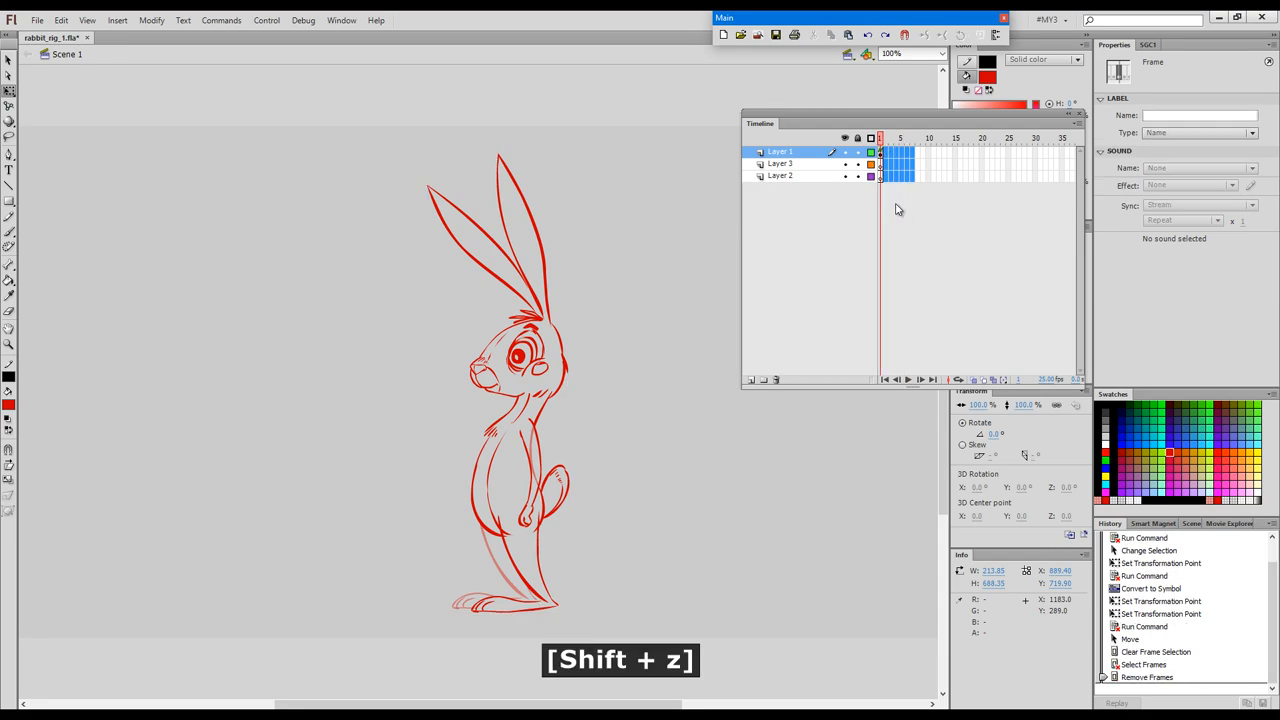
click(811, 168)
shift+click(806, 176)
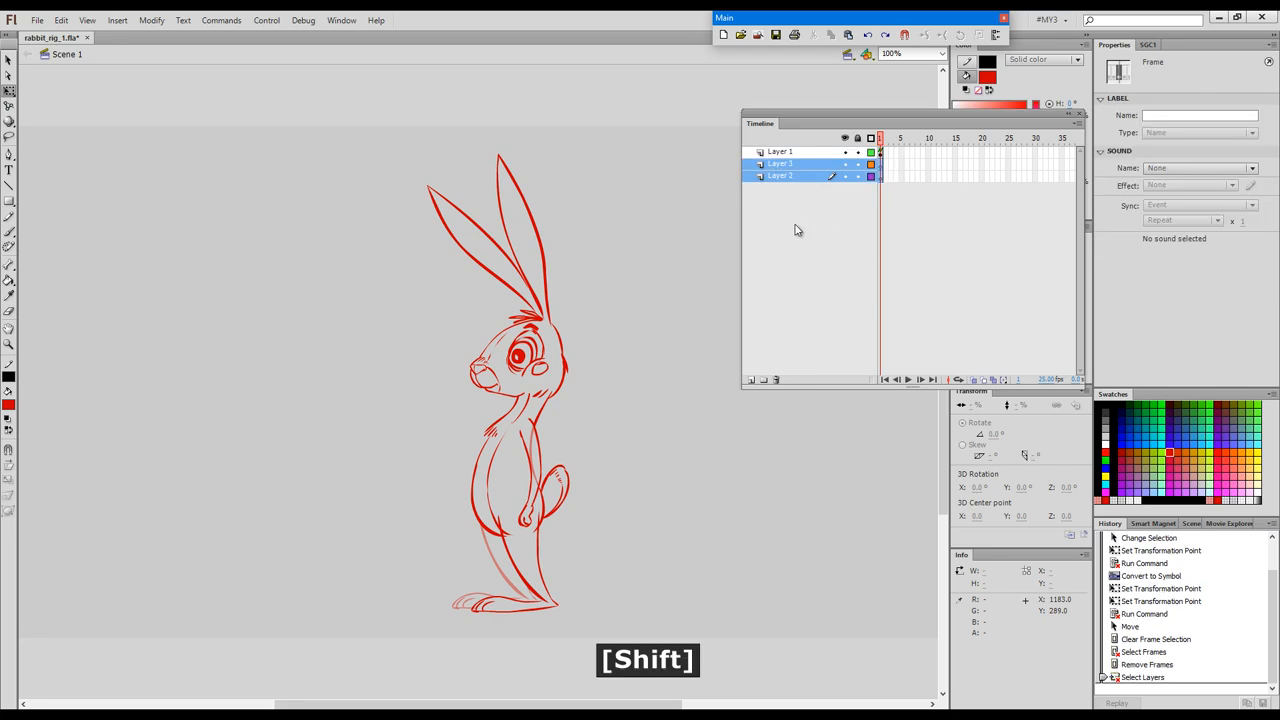
click(776, 379)
Inside the nested ruff symbol, add a new layer beneath the sketch layers and lock the three sketch layers
click(545, 479)
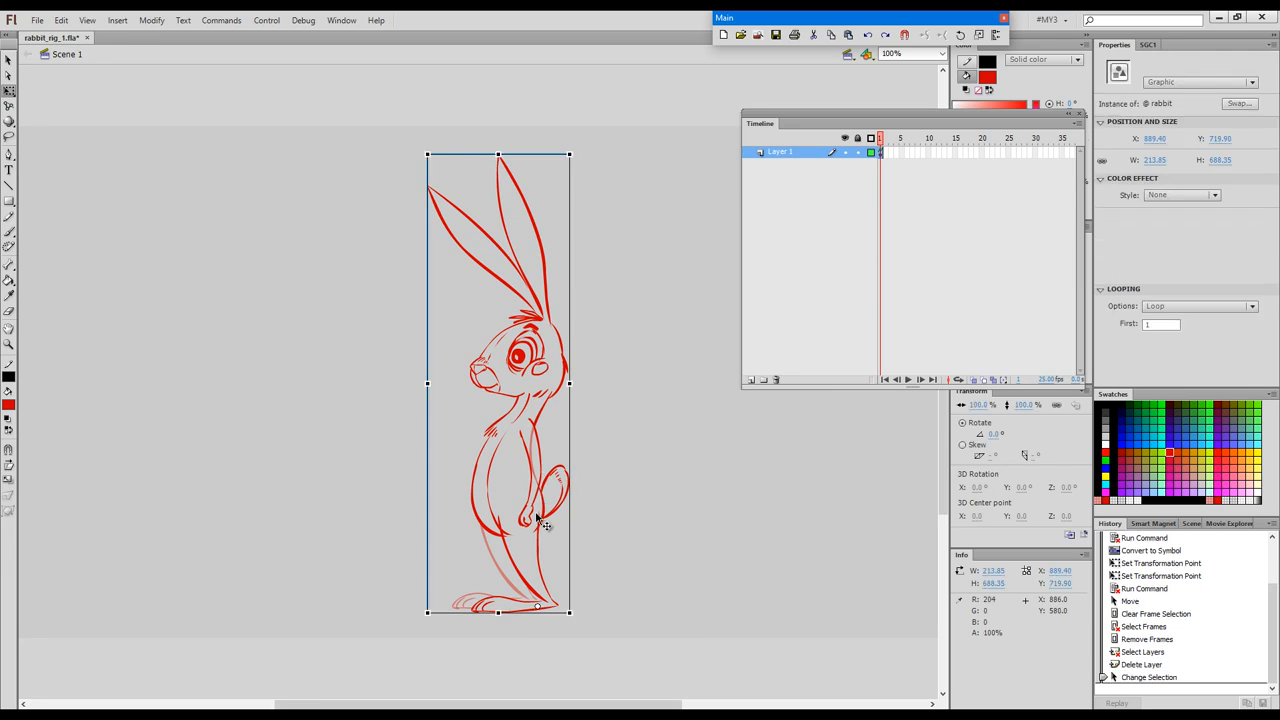
key(F2)
click(645, 450)
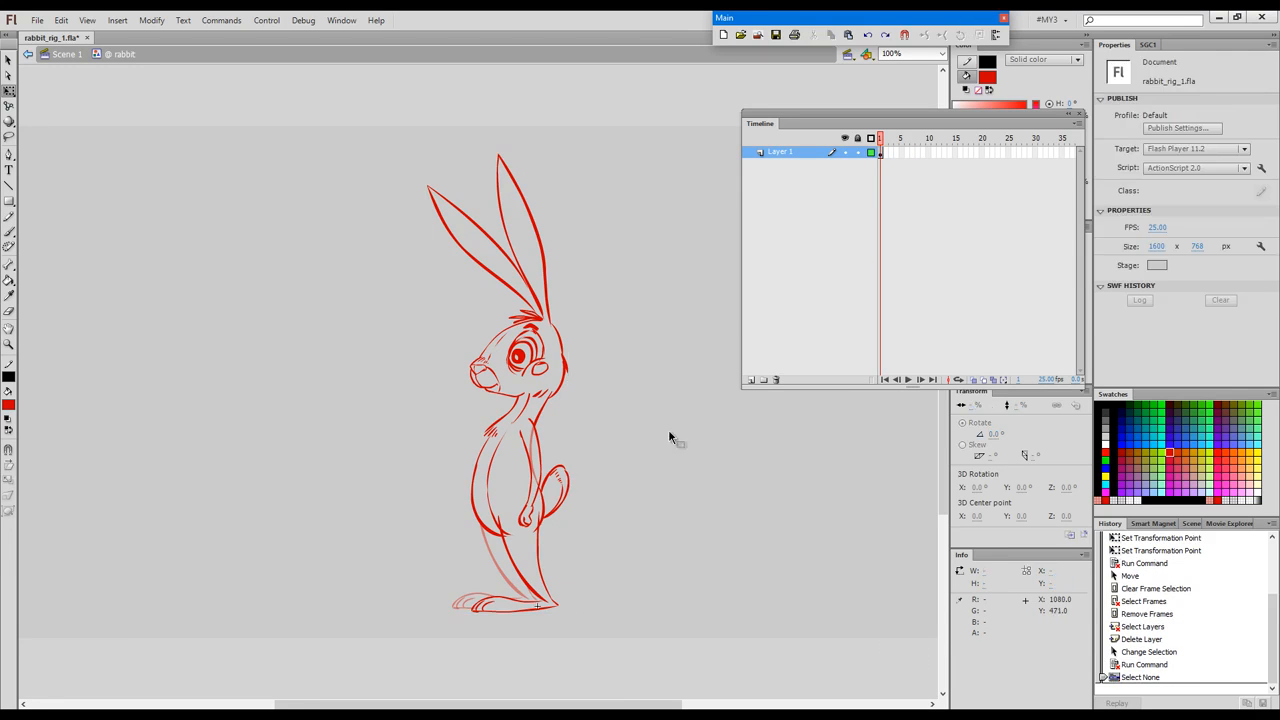
drag(777, 152, 769, 251)
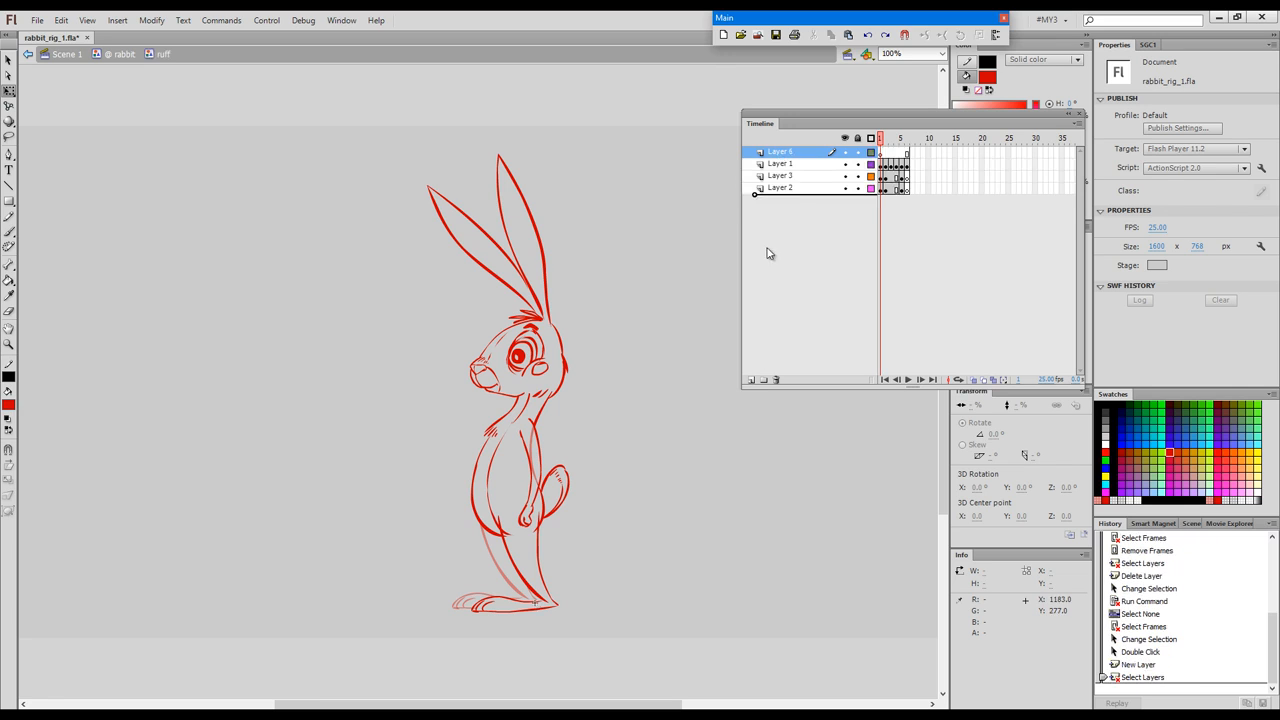
drag(858, 151, 857, 176)
Draw a white rectangle without a stroke over the stage area on the unlocked bottom layer, behind the rabbit
key(ctrl+a)
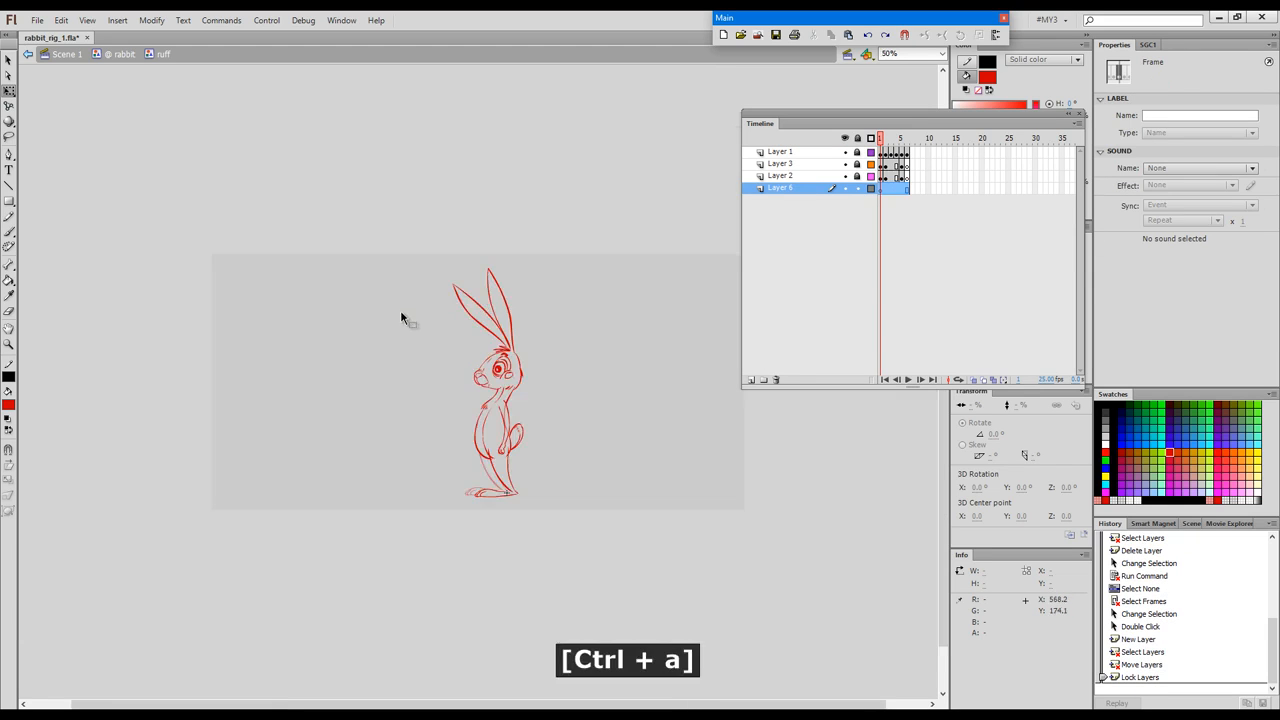
key(r)
click(11, 409)
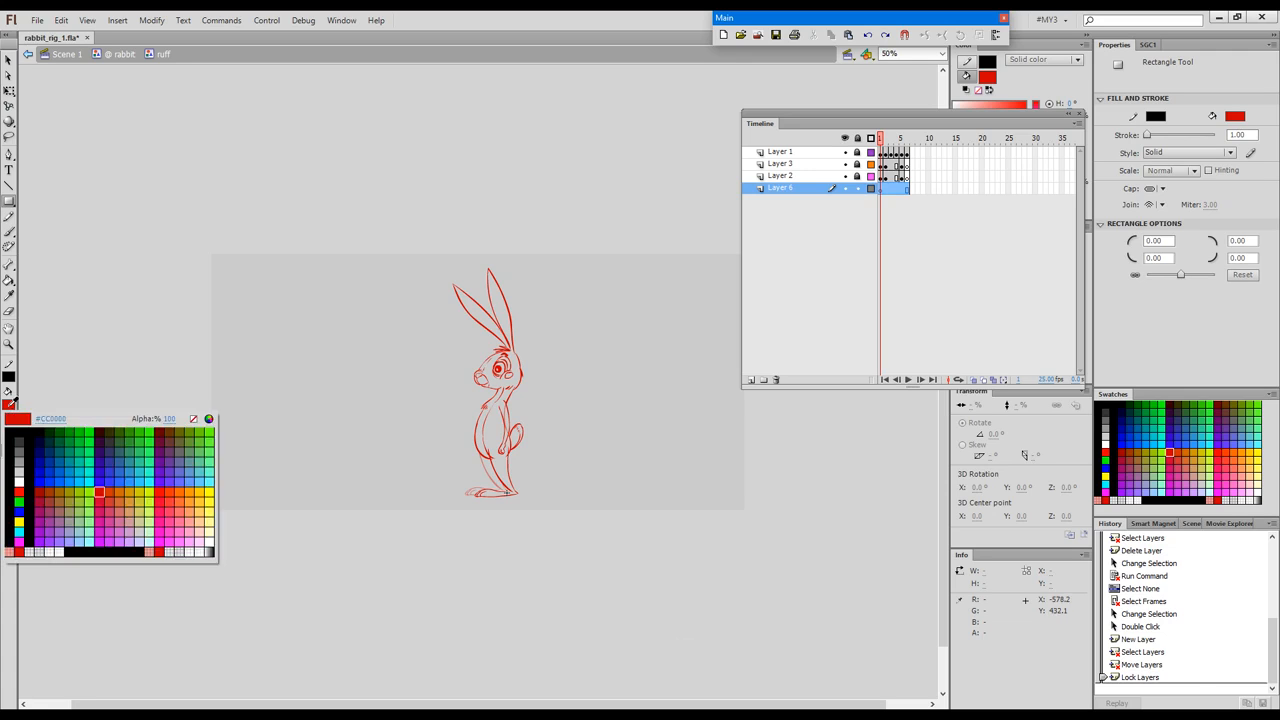
click(8, 481)
click(8, 380)
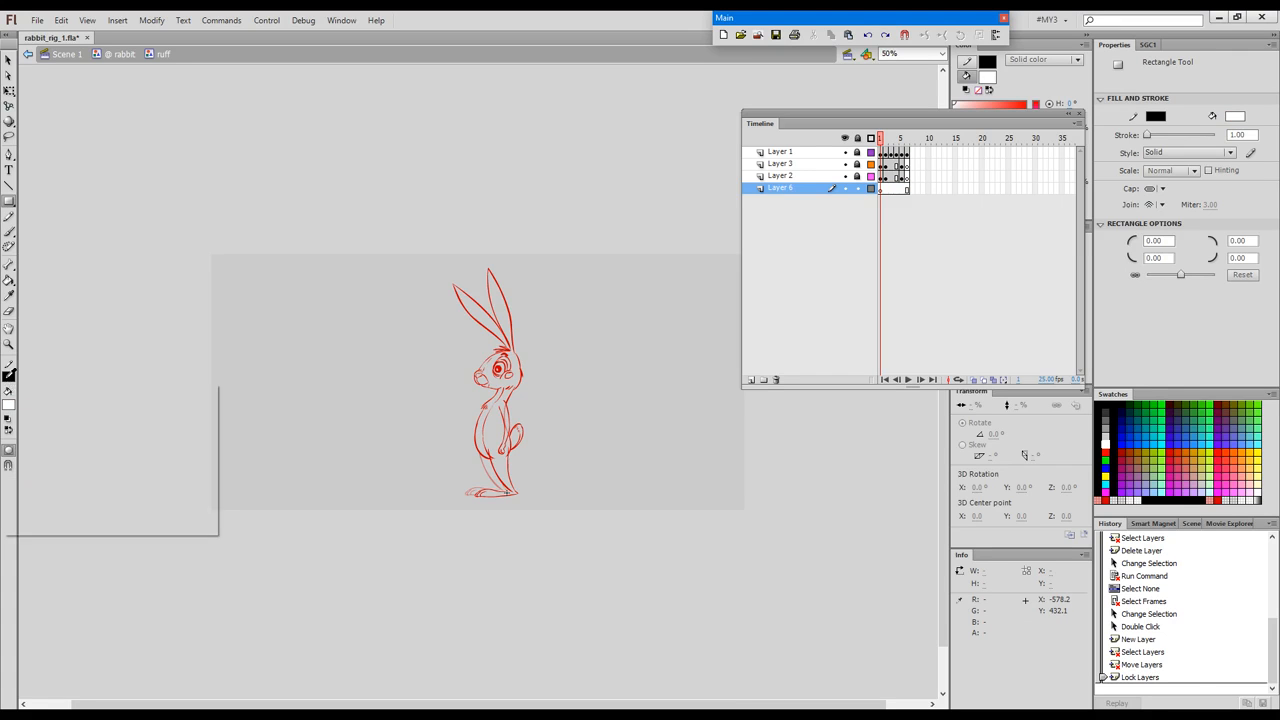
click(187, 375)
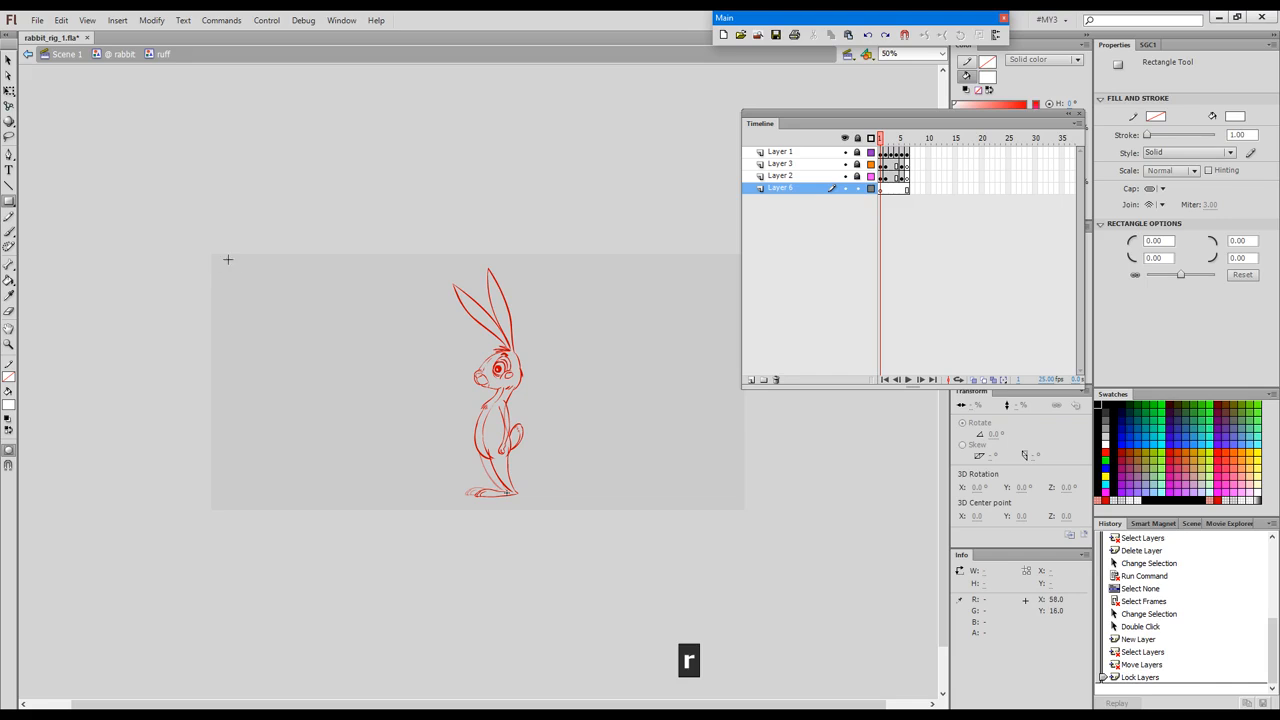
drag(212, 255, 742, 508)
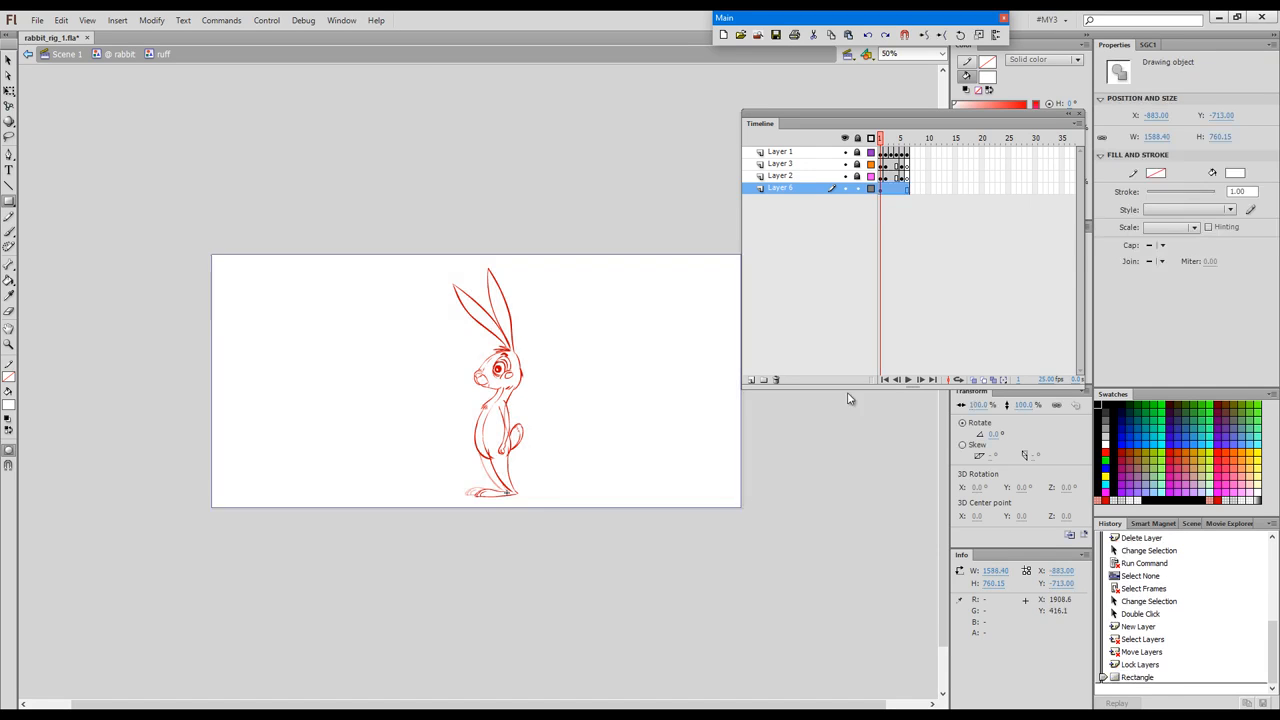
Return to the @ rabbit symbol and change the stage colour to dark grey
click(126, 54)
key(v)
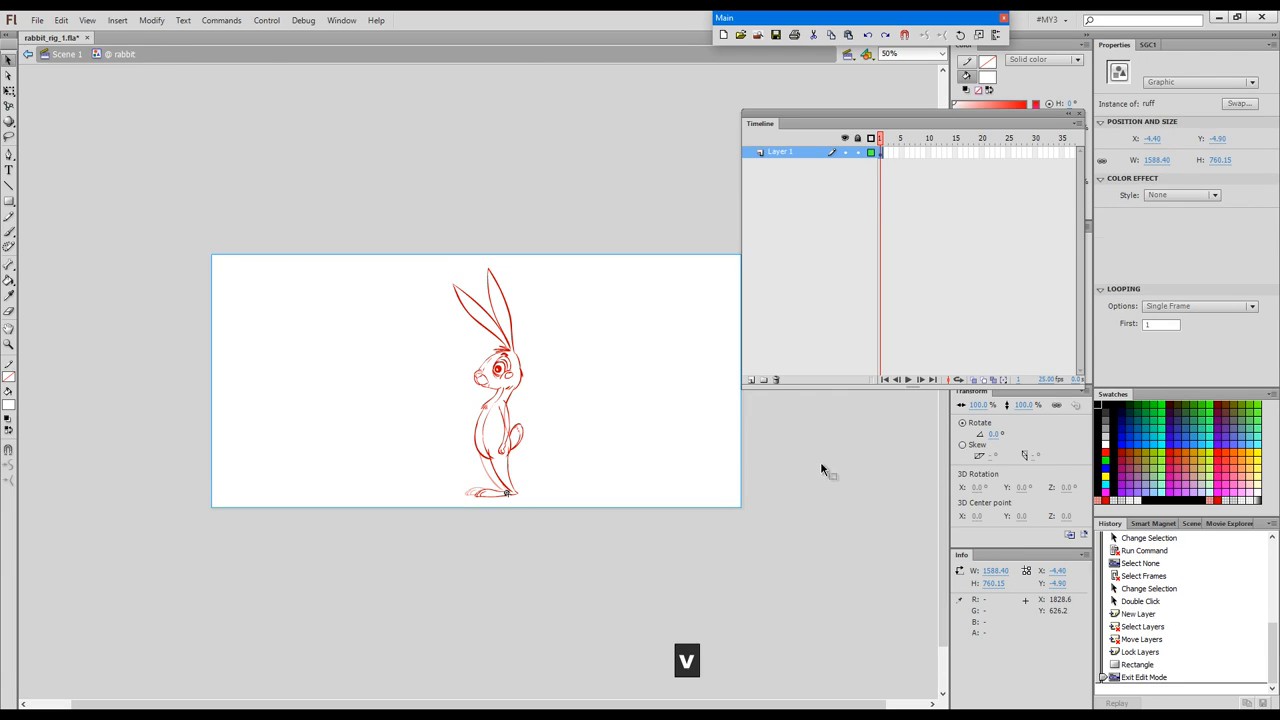
click(820, 461)
click(1157, 265)
click(1081, 310)
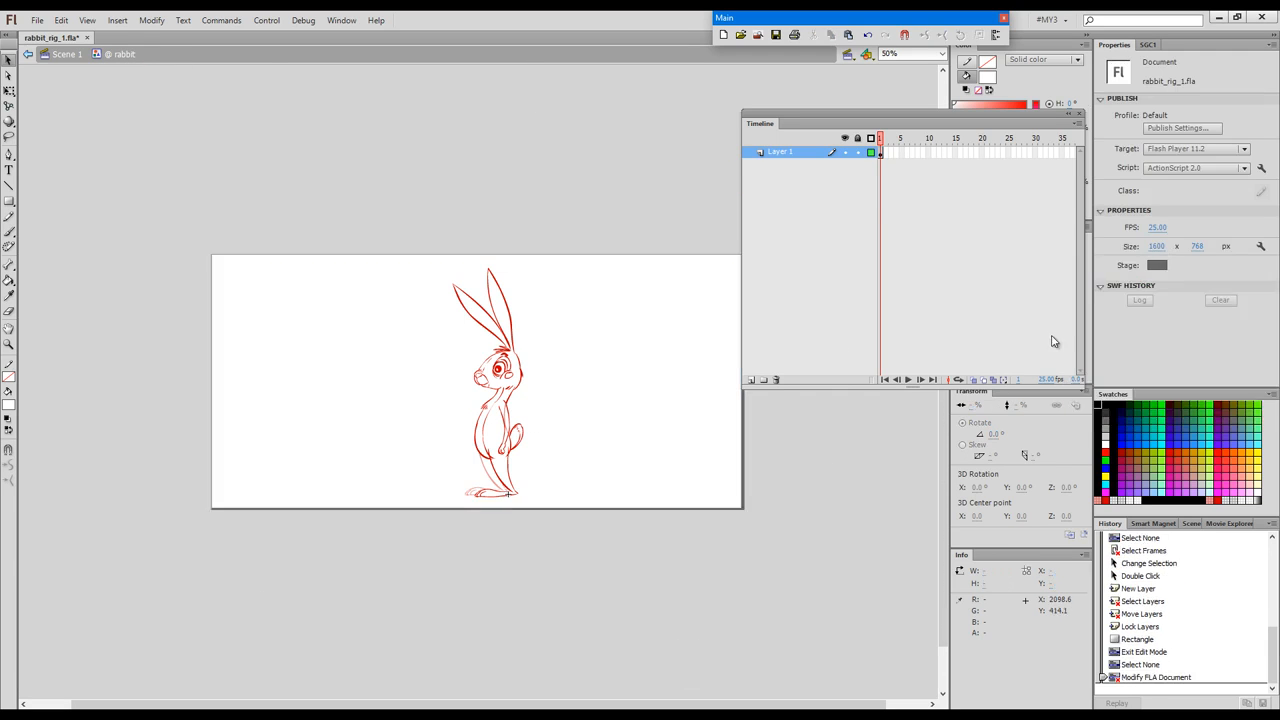
Apply a Brightness colour effect of 81% to the ruff instance to fade the sketch
click(909, 329)
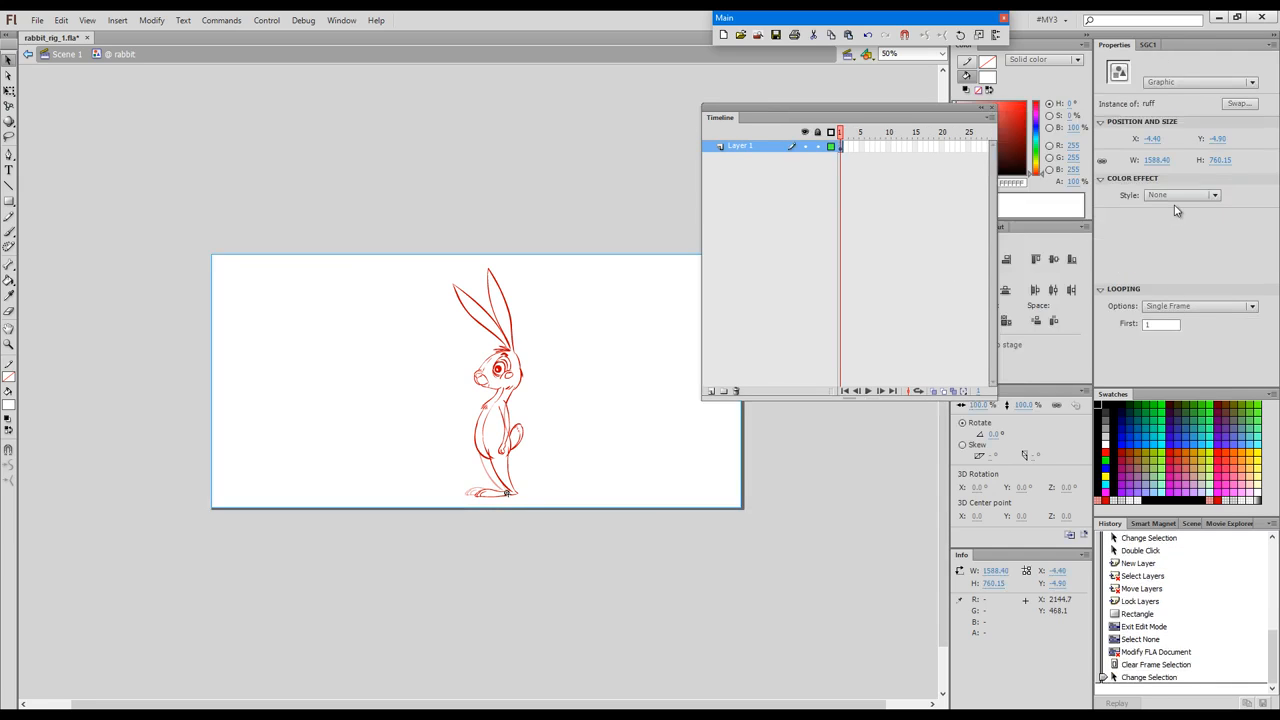
click(1183, 194)
click(1176, 216)
drag(1181, 217, 1211, 216)
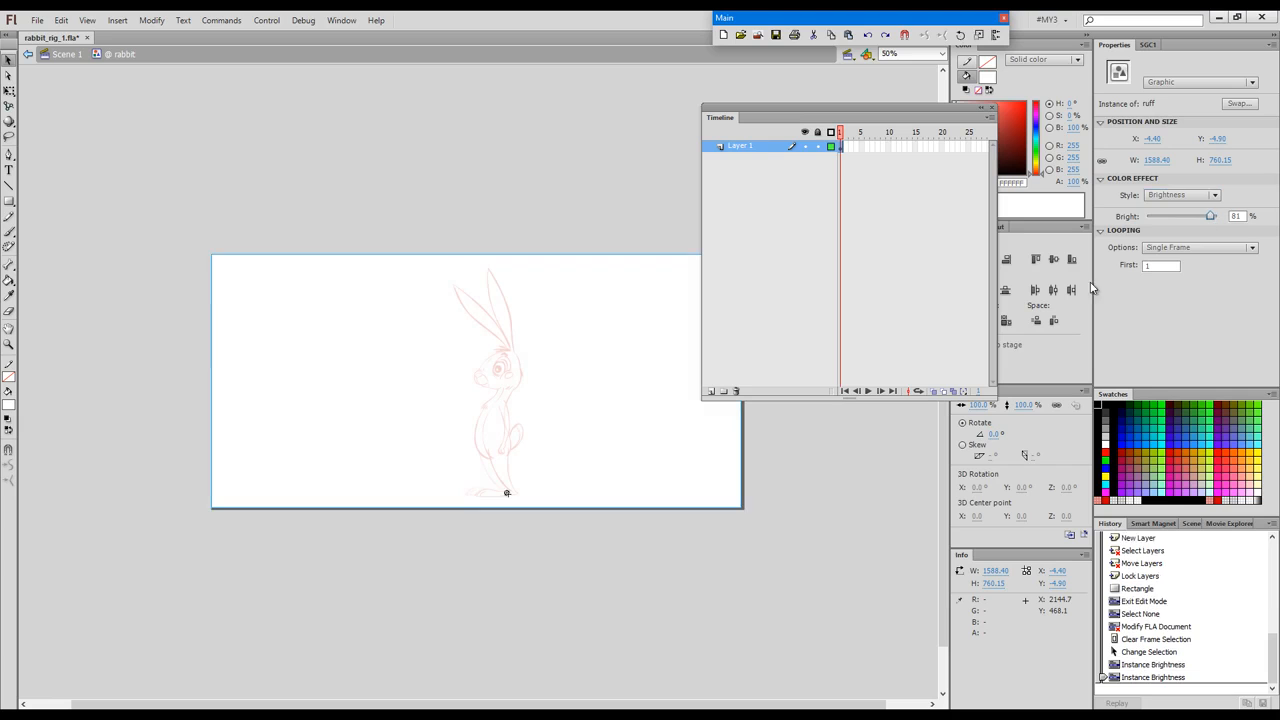
Rename the sketch's layer in the @ rabbit symbol as "rough"
click(420, 242)
key(ctrl+space)
drag(430, 240, 700, 495)
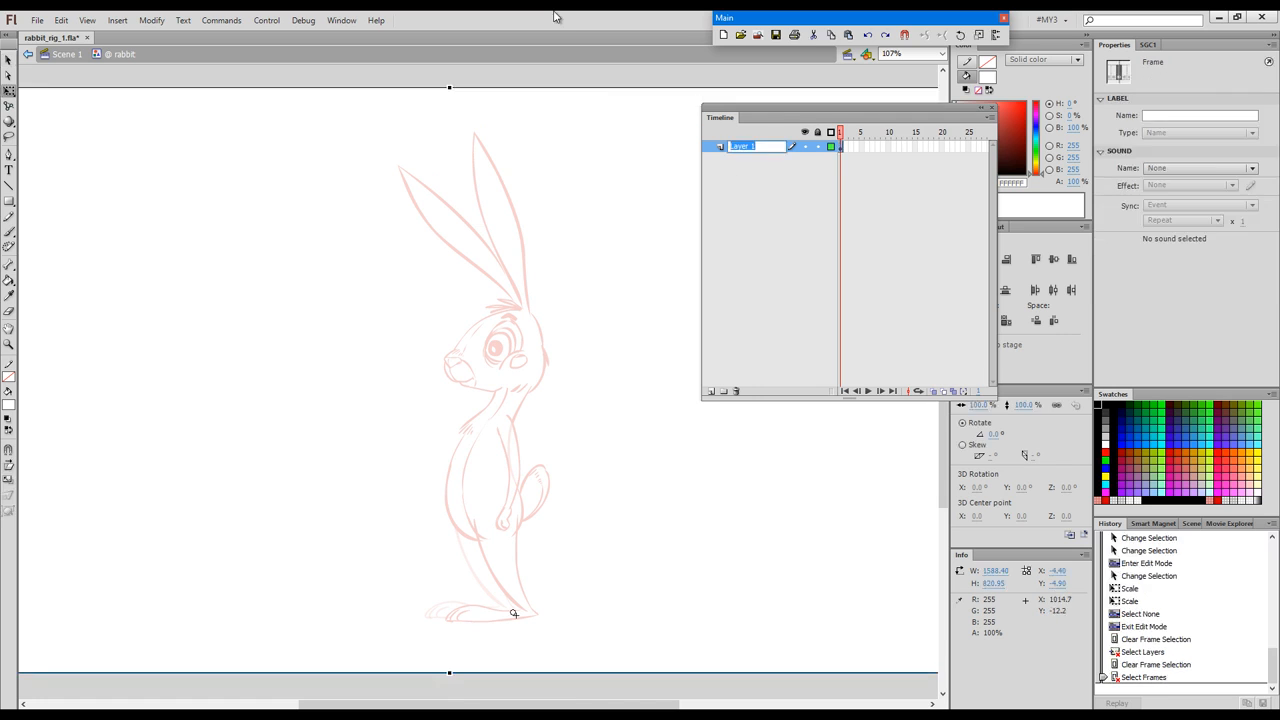
text(r)
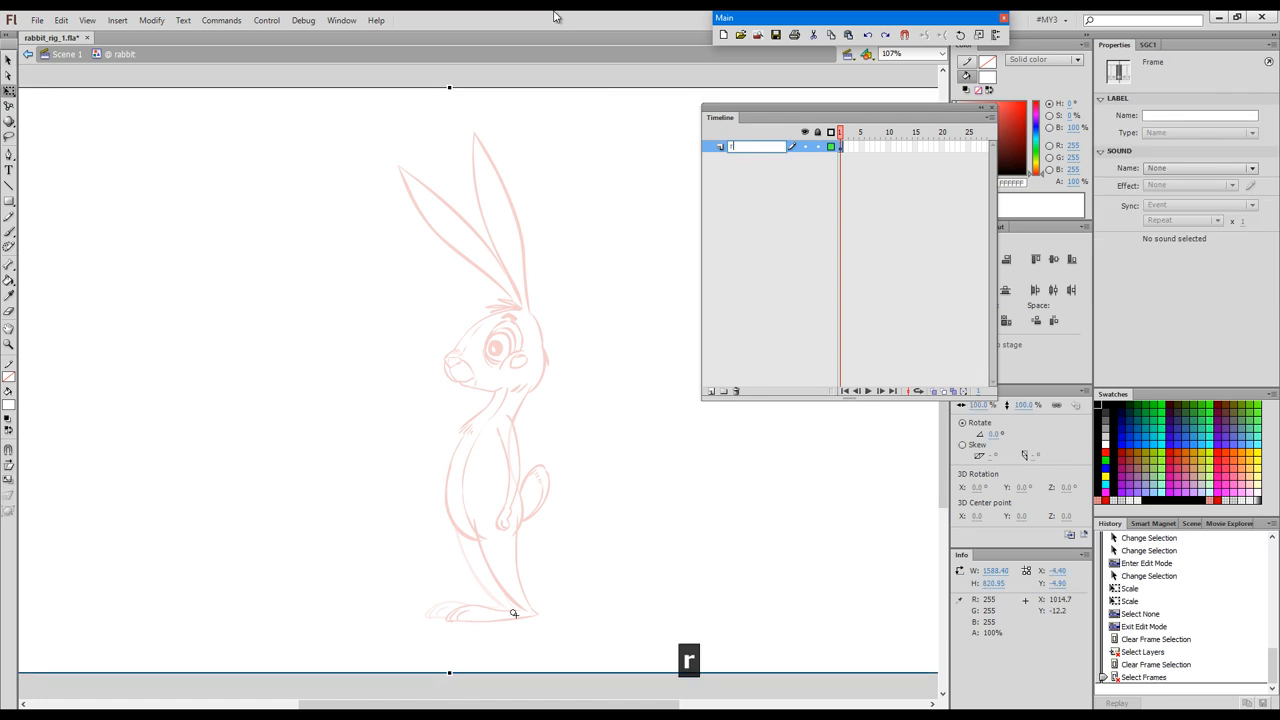
text(ough)
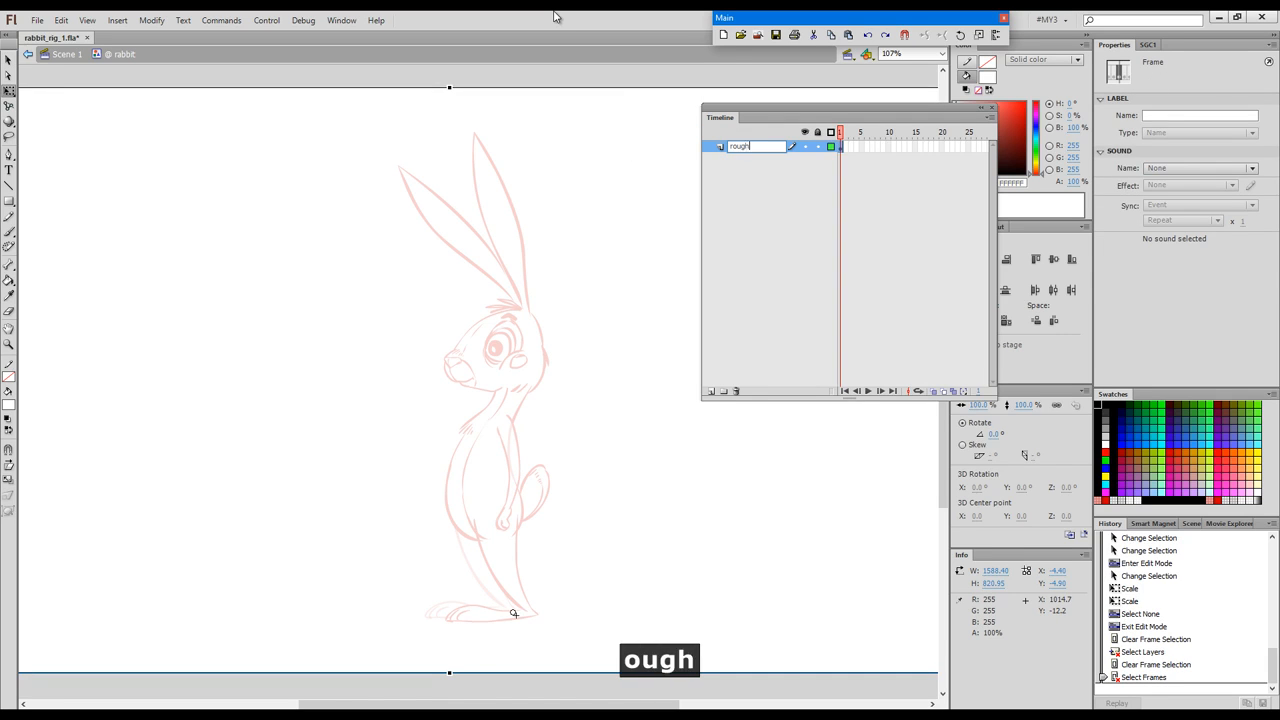
key(Return)
Add ten new layers above the rough layer and lock every layer except the topmost one
click(711, 391)
click(711, 391)
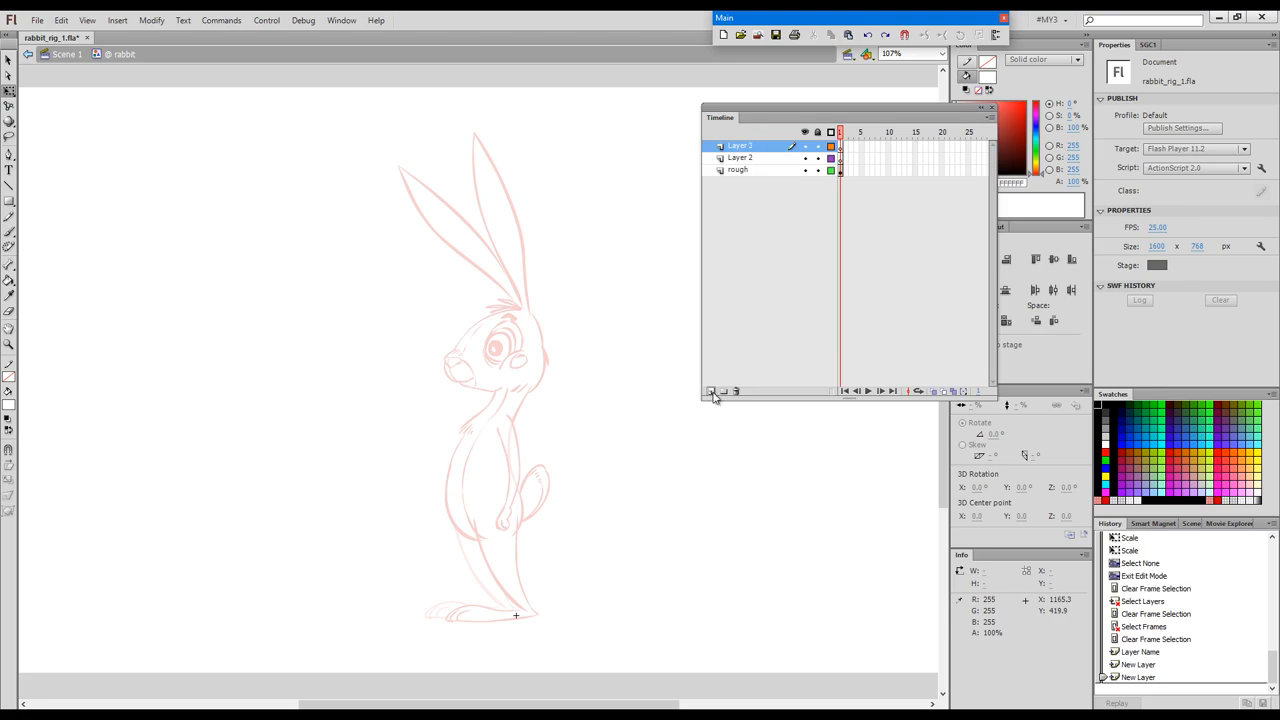
click(711, 391)
click(711, 391)
click(711, 391)
click(711, 391)
click(711, 391)
click(711, 391)
click(711, 391)
click(711, 391)
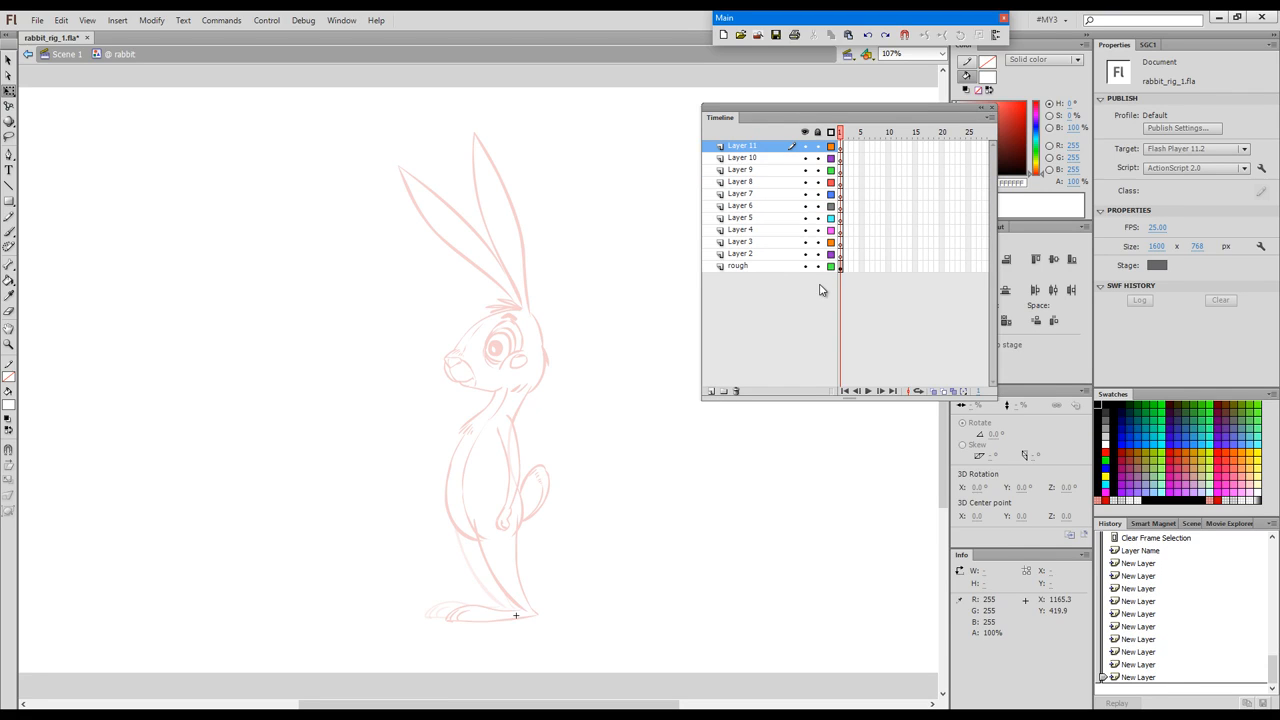
drag(817, 158, 818, 266)
click(823, 337)
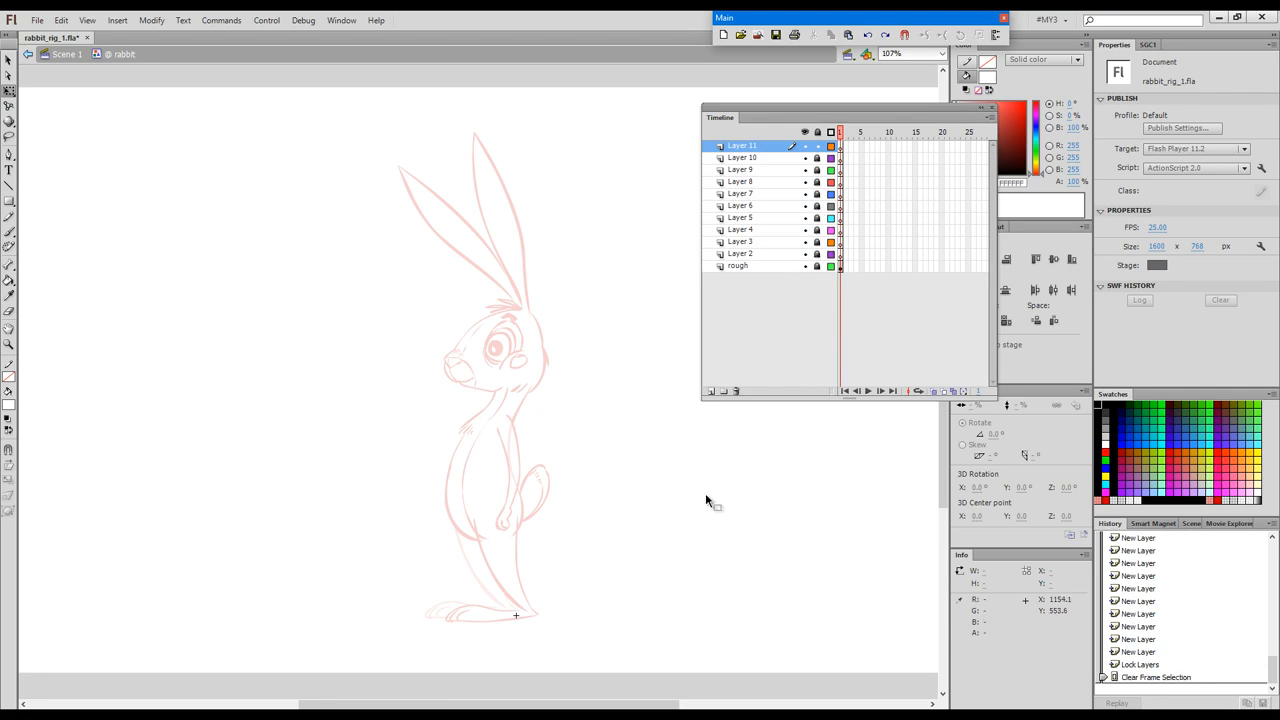
Move the timeline clear of the sketch and activate the Brush tool with a solid red fill
drag(801, 117, 834, 110)
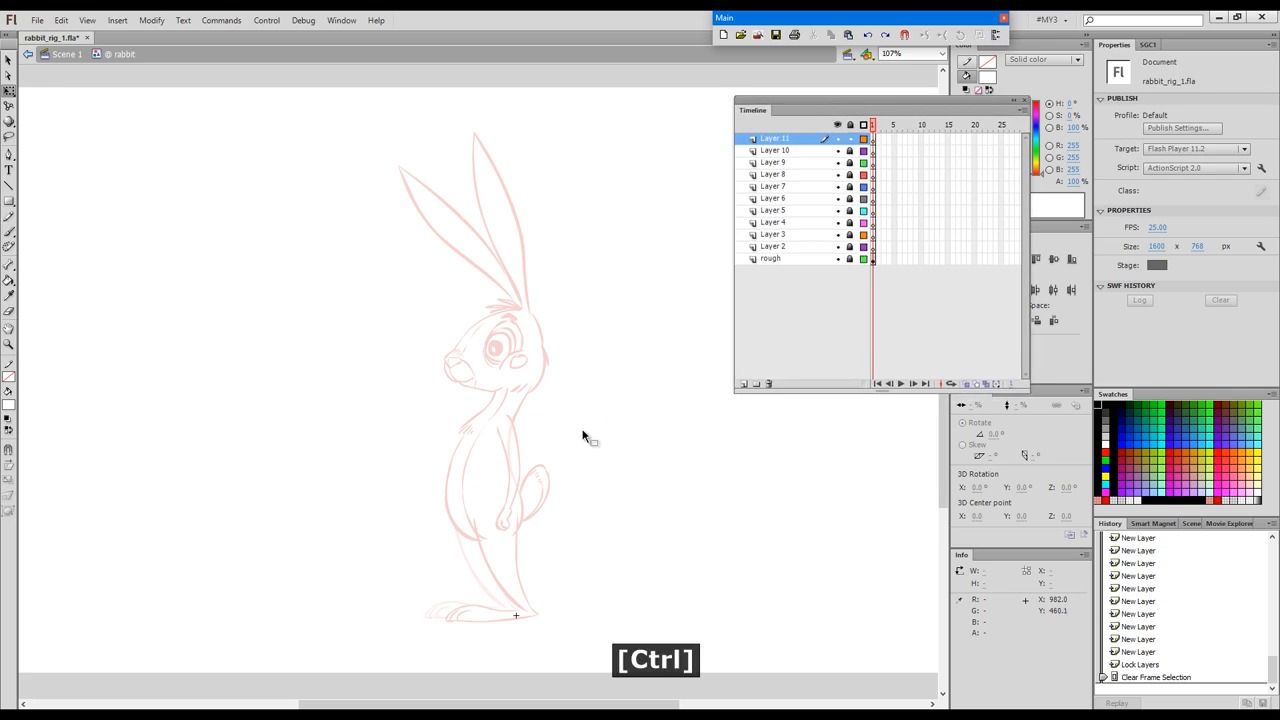
key(b)
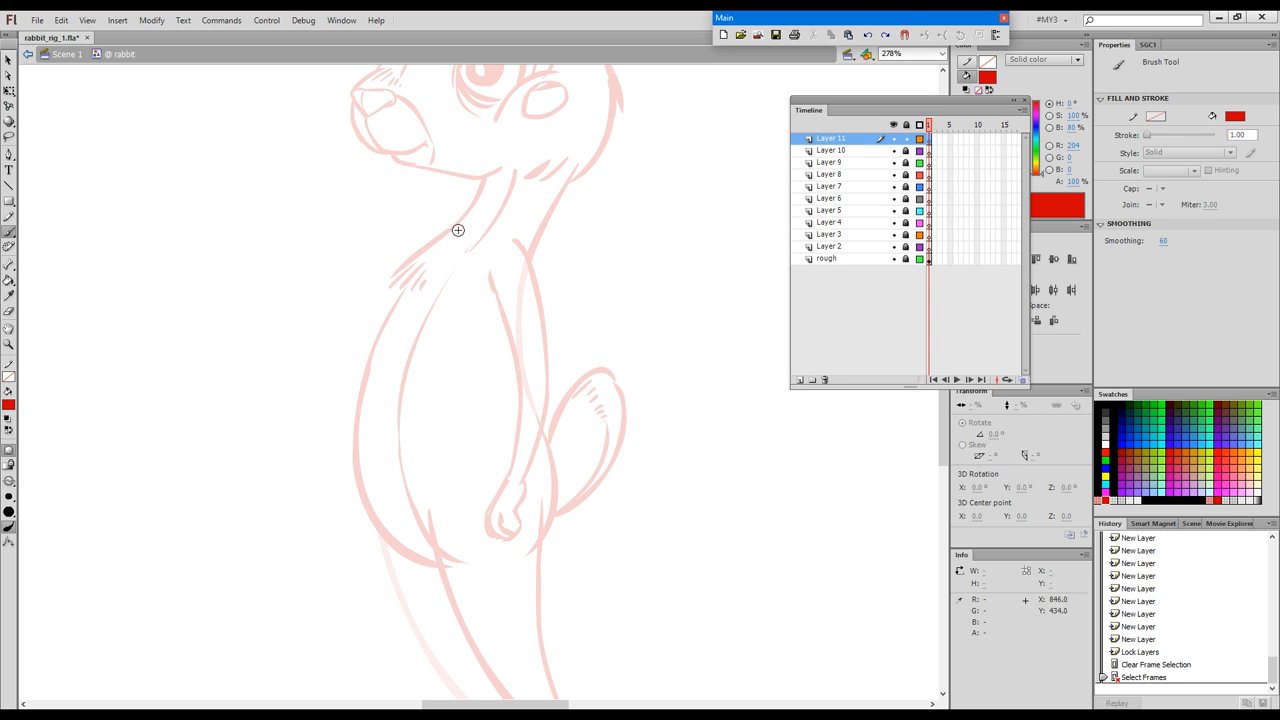
drag(460, 226, 455, 232)
drag(480, 313, 512, 298)
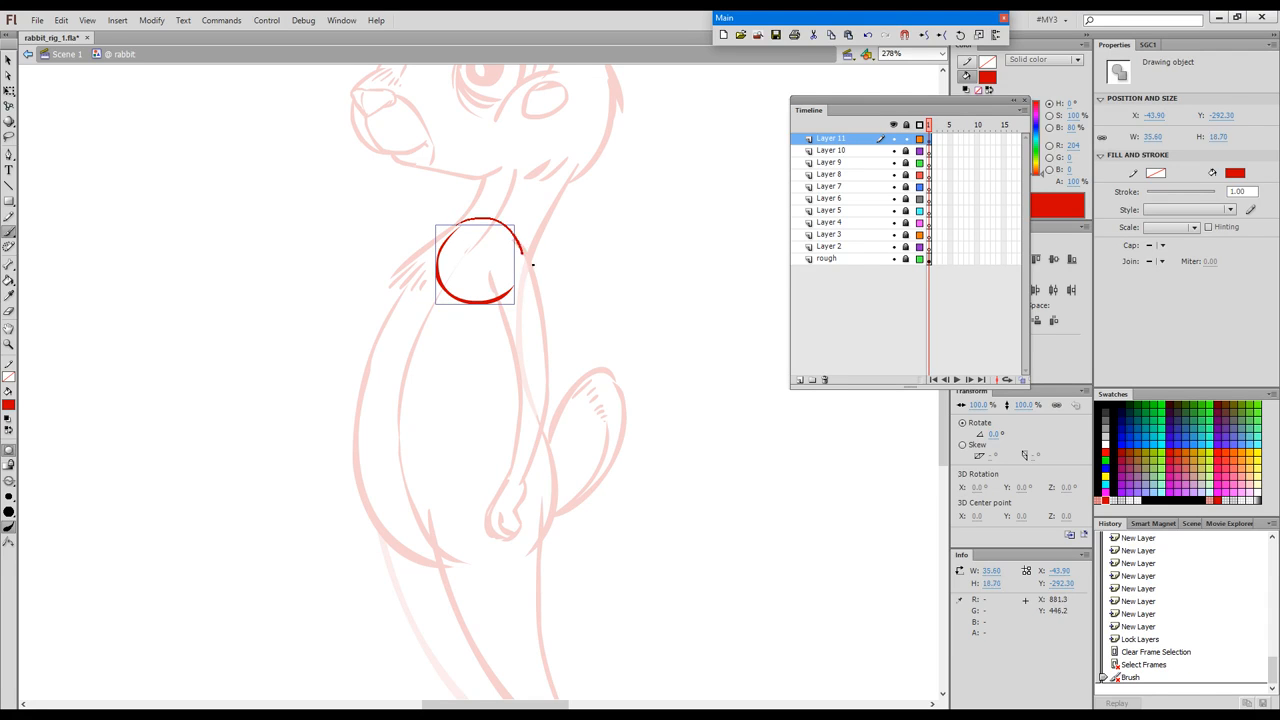
drag(528, 294, 511, 291)
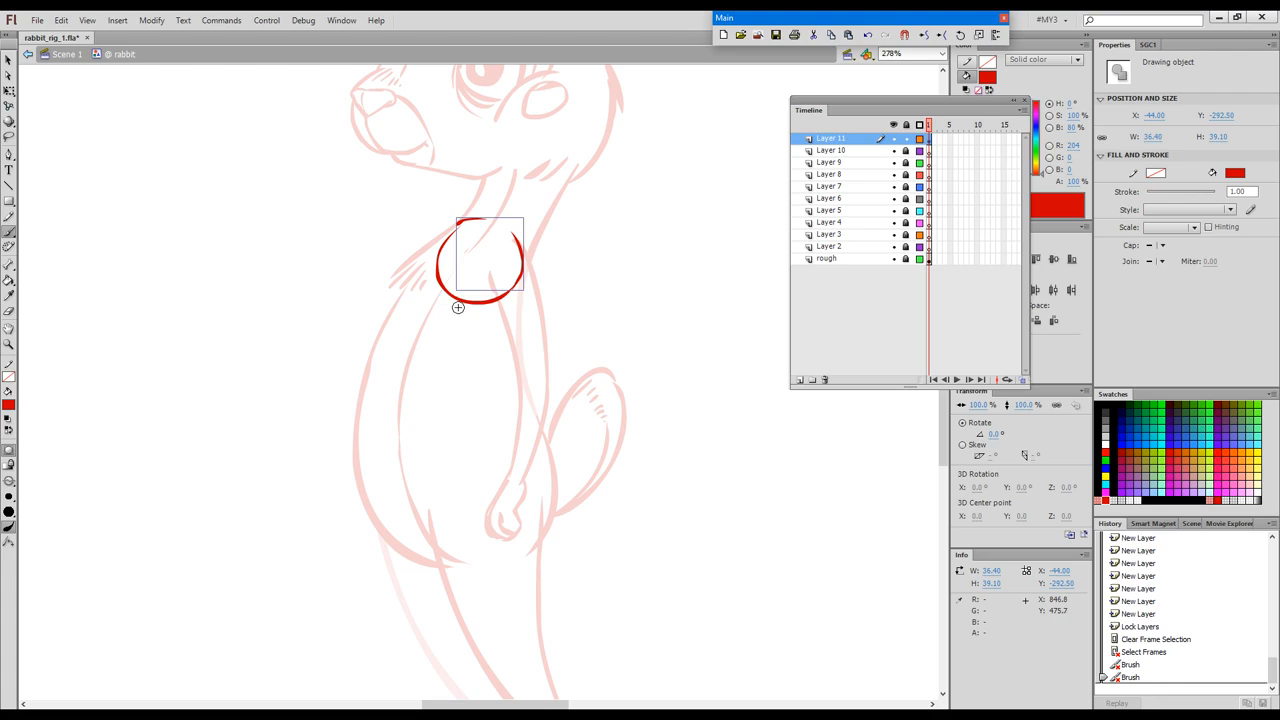
key(BackSpace)
ctrl+drag(551, 348, 516, 262)
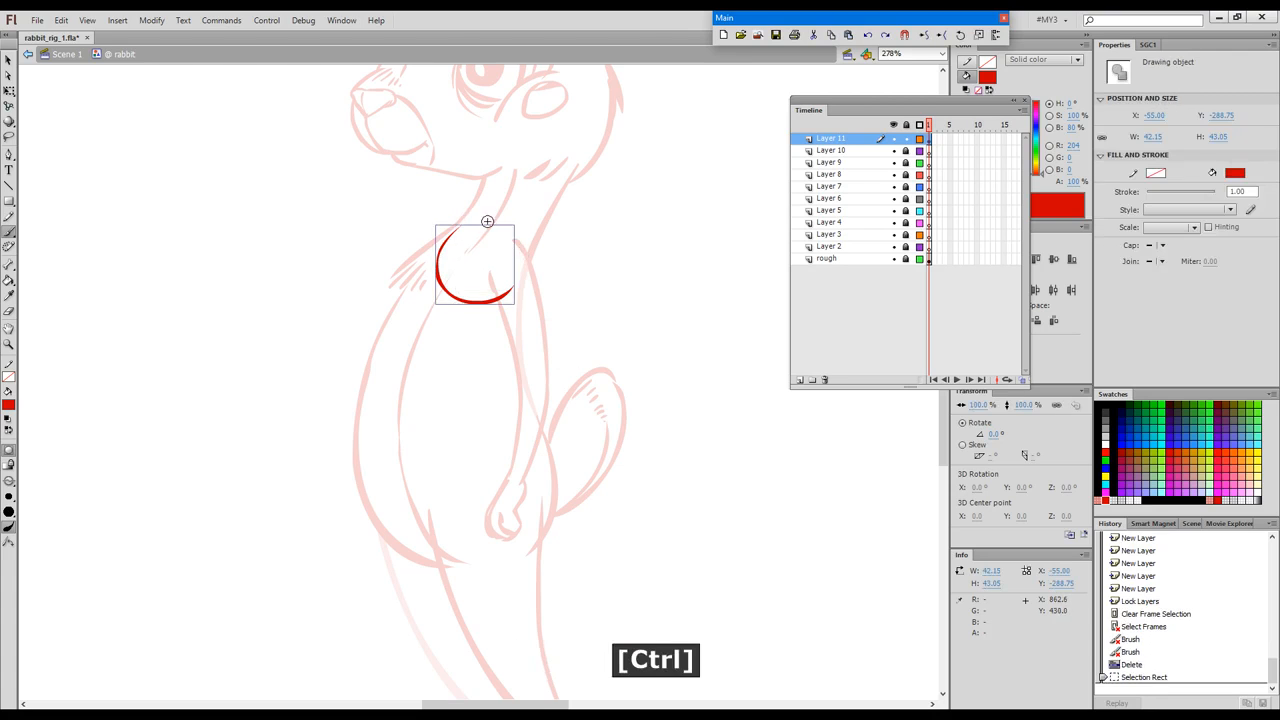
key(BackSpace)
Brush a red circle about 50 px wide at the base of the neck, with a small ring and dot at its centre
drag(472, 213, 463, 219)
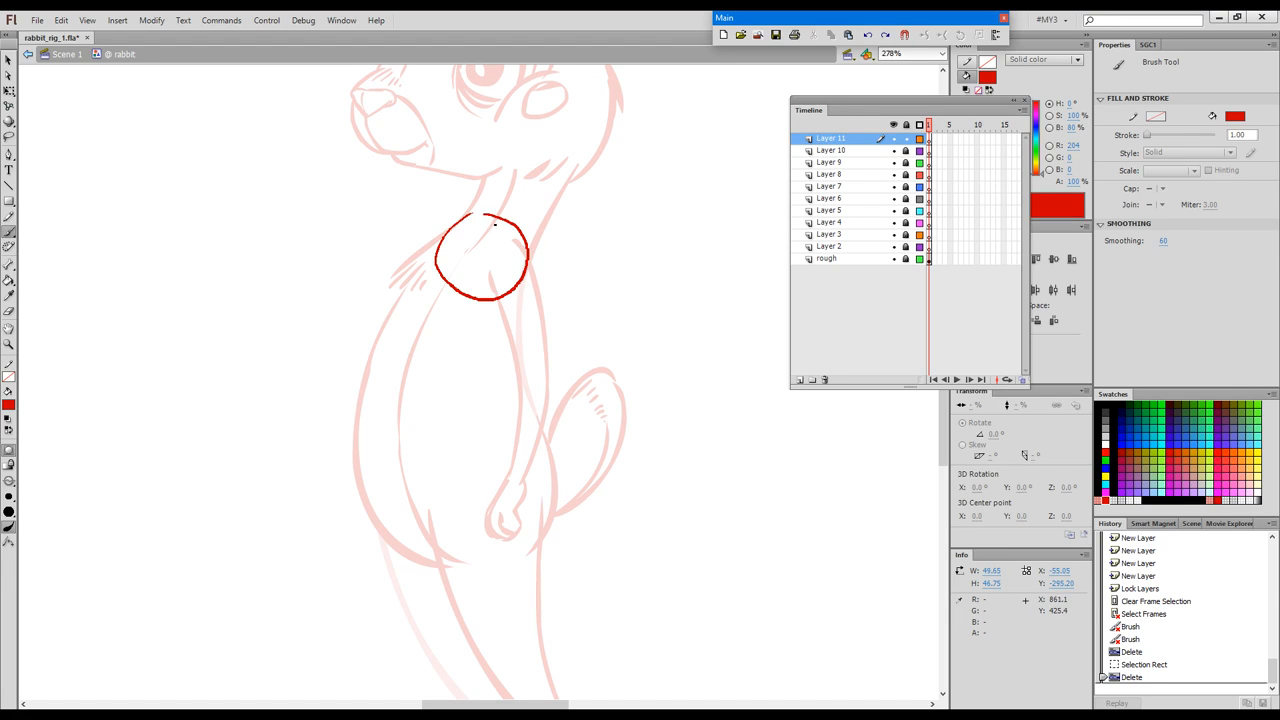
drag(494, 225, 488, 218)
click(482, 254)
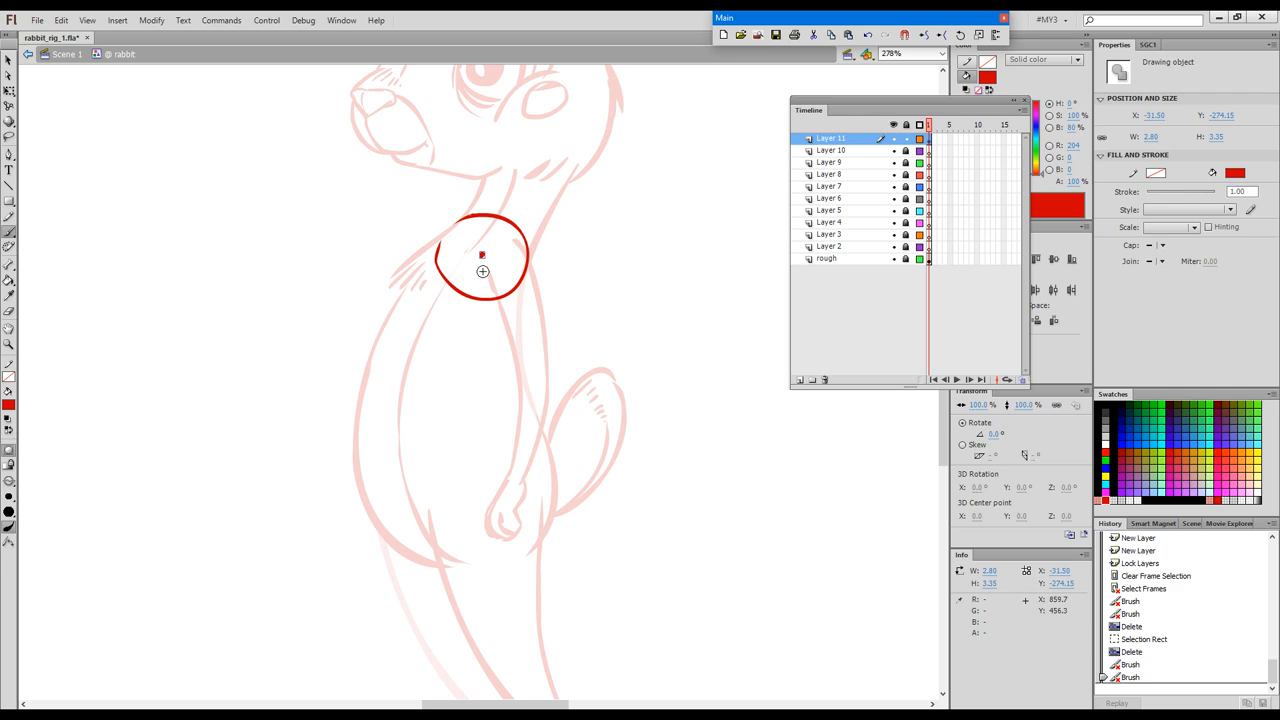
key(Down)
key(Right)
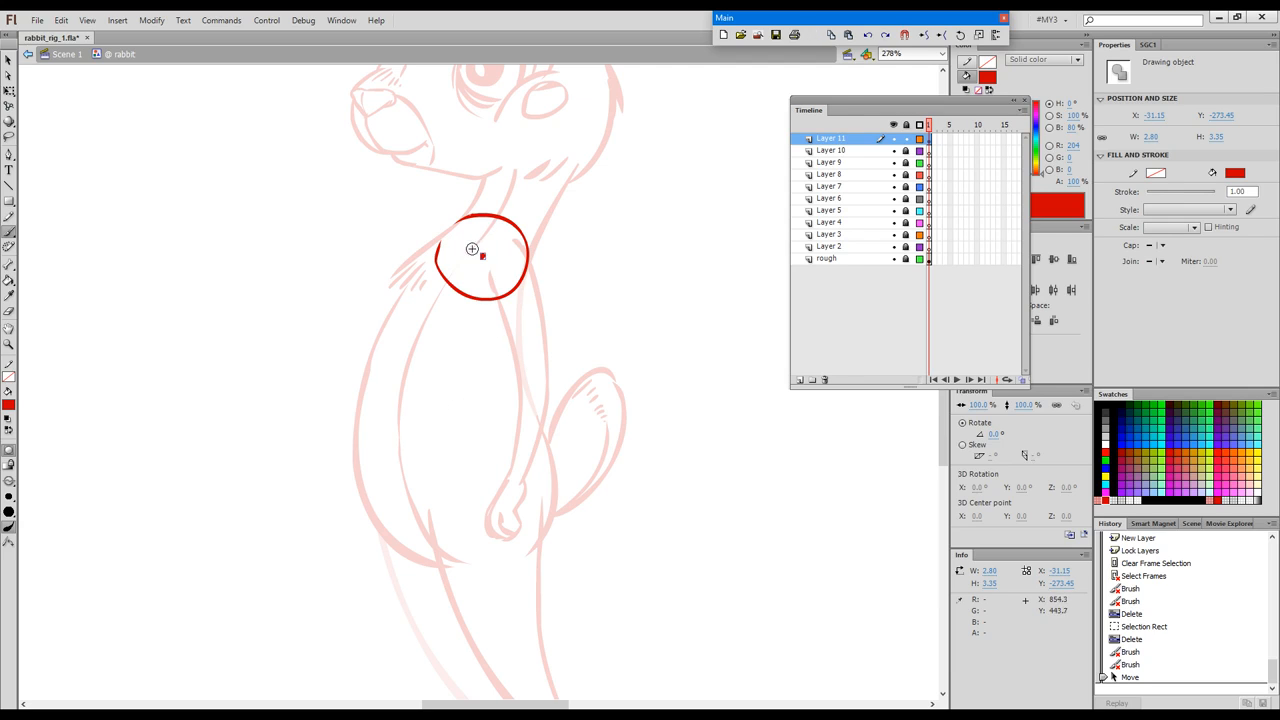
mouse_move(471, 249)
mouse_down()
mouse_move(498, 279)
mouse_move(474, 250)
mouse_up()
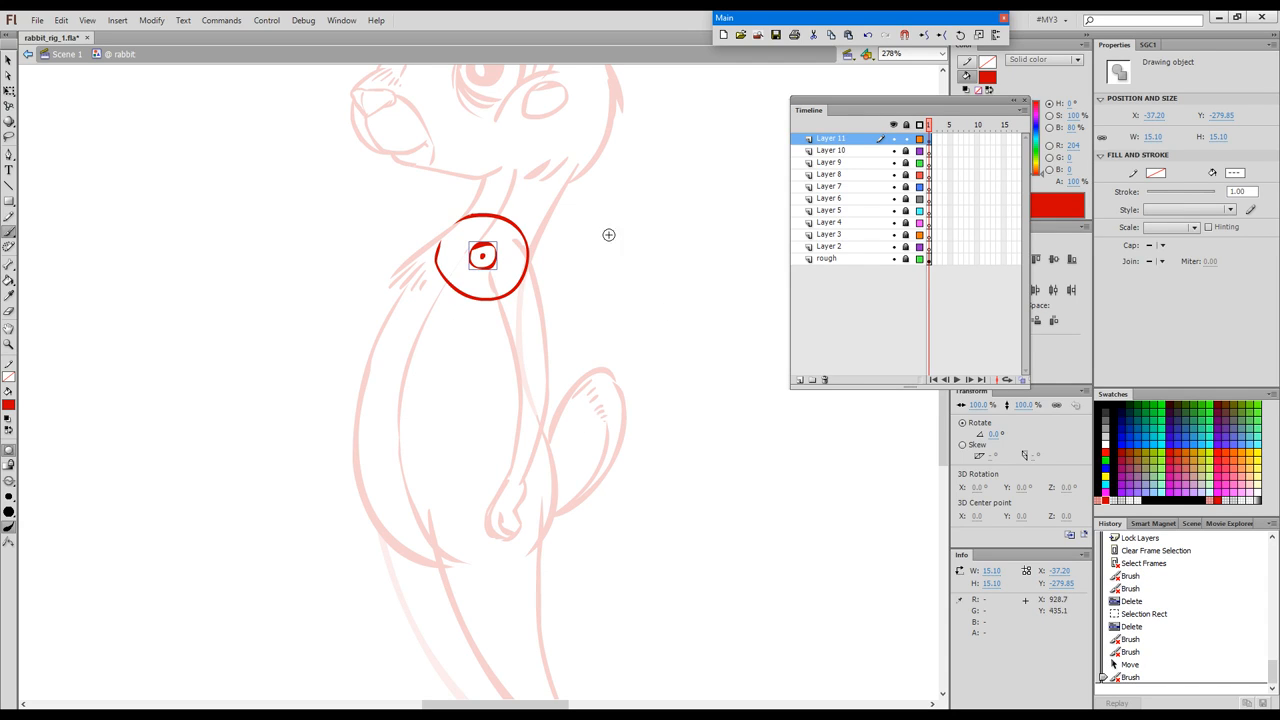
Brush the neck edges in red and draw a joint circle where the neck meets the rabbit's head
drag(634, 251, 600, 366)
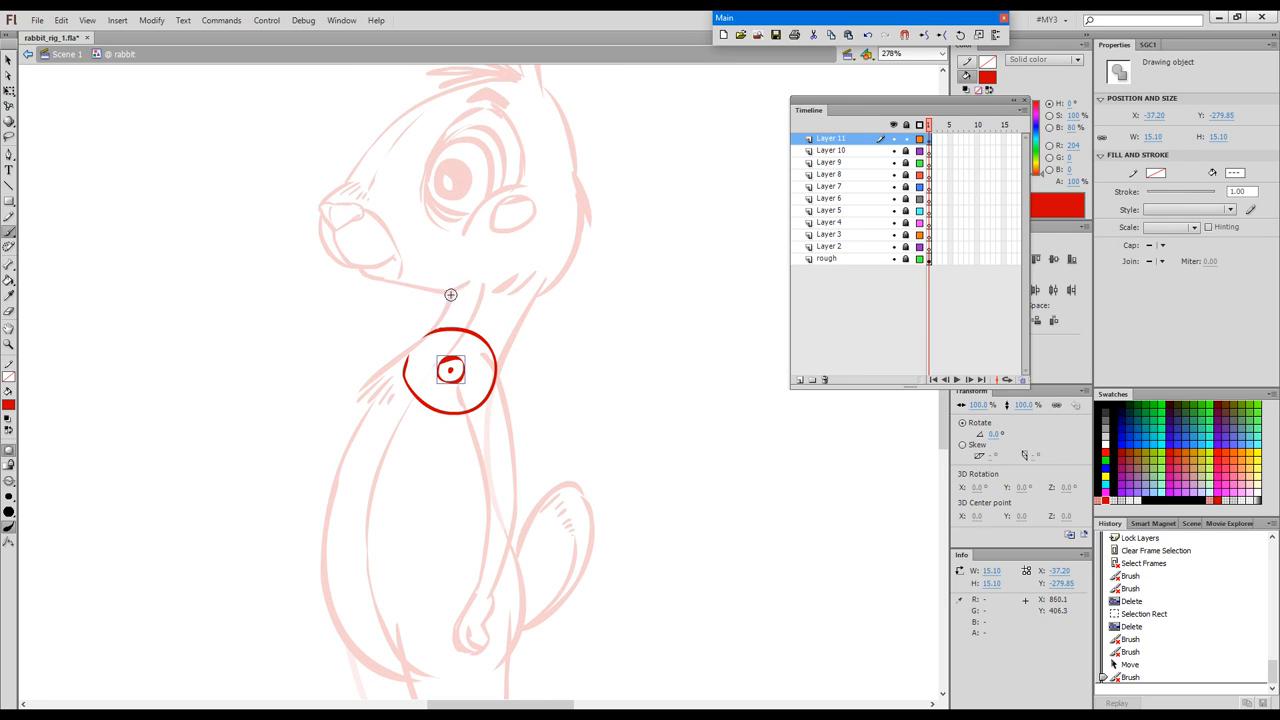
drag(451, 292, 451, 280)
mouse_move(465, 226)
mouse_down()
mouse_move(501, 207)
mouse_move(476, 208)
mouse_move(527, 195)
mouse_move(560, 228)
mouse_move(526, 311)
mouse_move(552, 270)
mouse_up()
mouse_move(502, 190)
mouse_down()
mouse_move(457, 214)
mouse_move(447, 256)
mouse_move(467, 285)
mouse_move(445, 258)
mouse_move(449, 270)
mouse_move(489, 296)
mouse_move(548, 277)
mouse_up()
drag(557, 218, 527, 191)
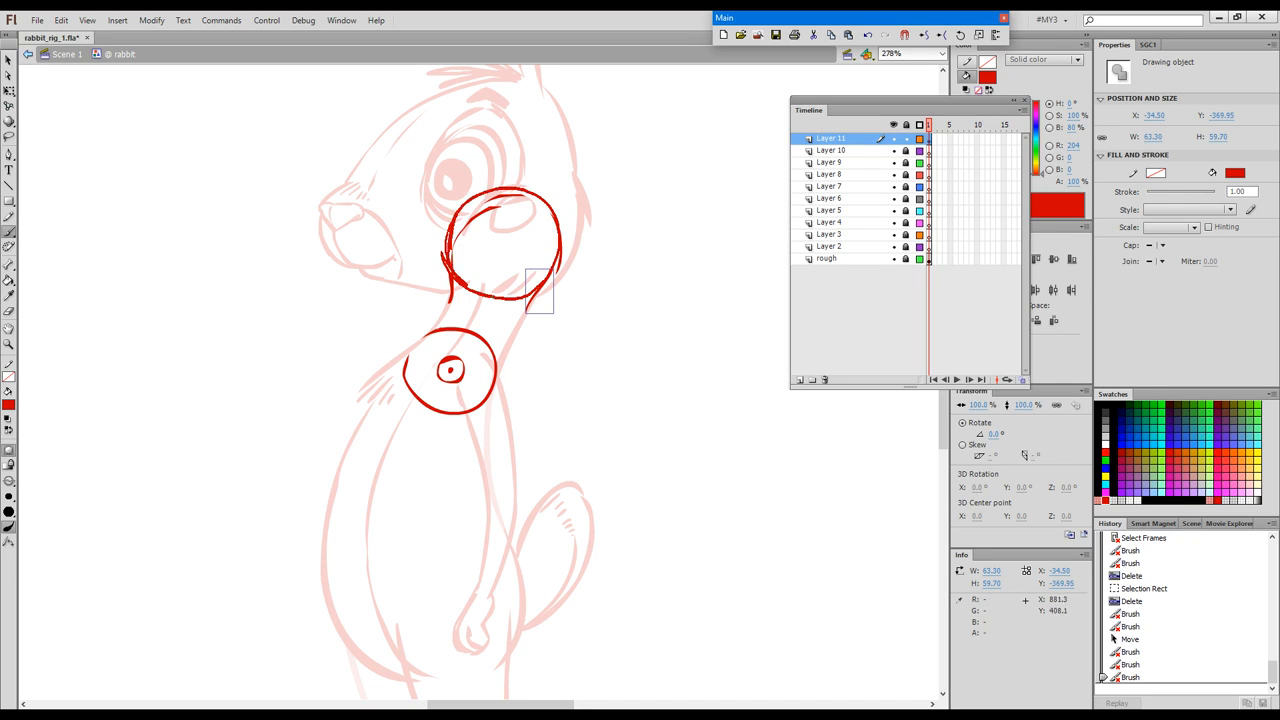
drag(540, 297, 564, 232)
mouse_move(503, 301)
mouse_down()
mouse_move(549, 282)
mouse_move(561, 214)
mouse_up()
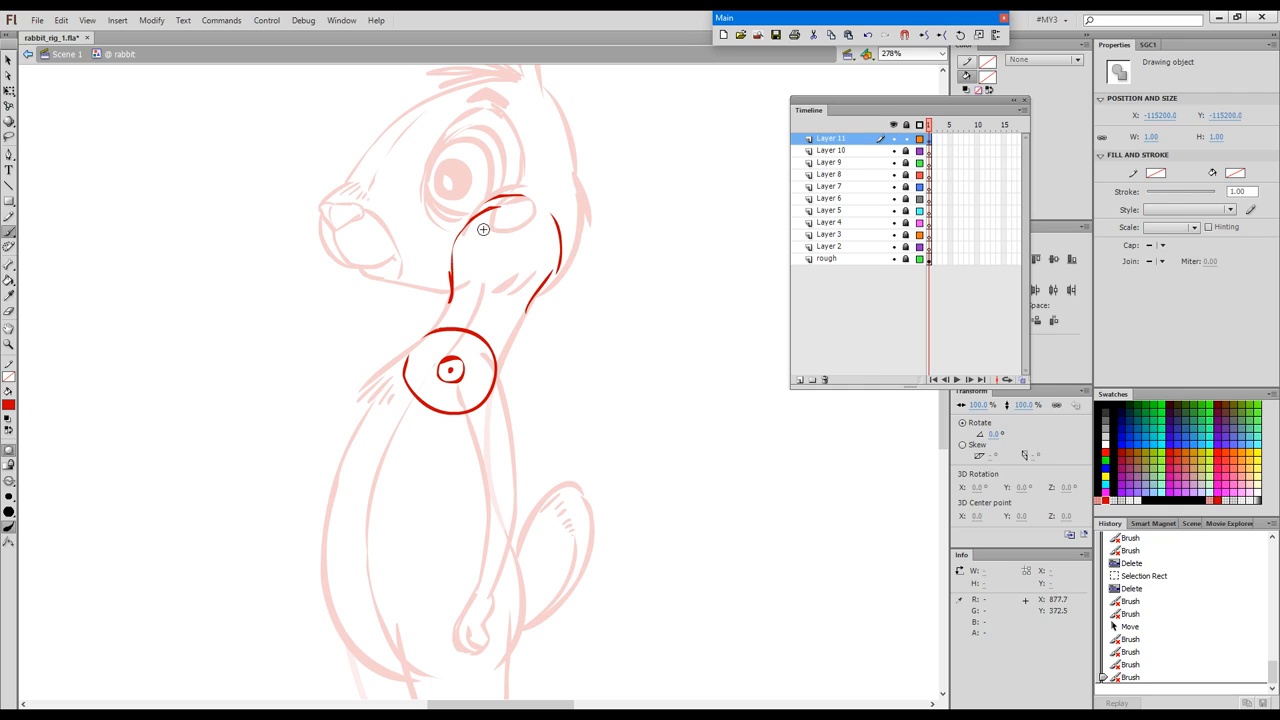
mouse_move(451, 259)
mouse_down()
mouse_move(469, 285)
mouse_move(442, 240)
mouse_move(468, 203)
mouse_up()
Mark the head joint's centre with a small ring and dot, and delete the stray stroke along its front edge
mouse_move(547, 207)
mouse_down()
mouse_move(570, 245)
mouse_move(487, 259)
mouse_move(505, 220)
mouse_move(526, 263)
mouse_up()
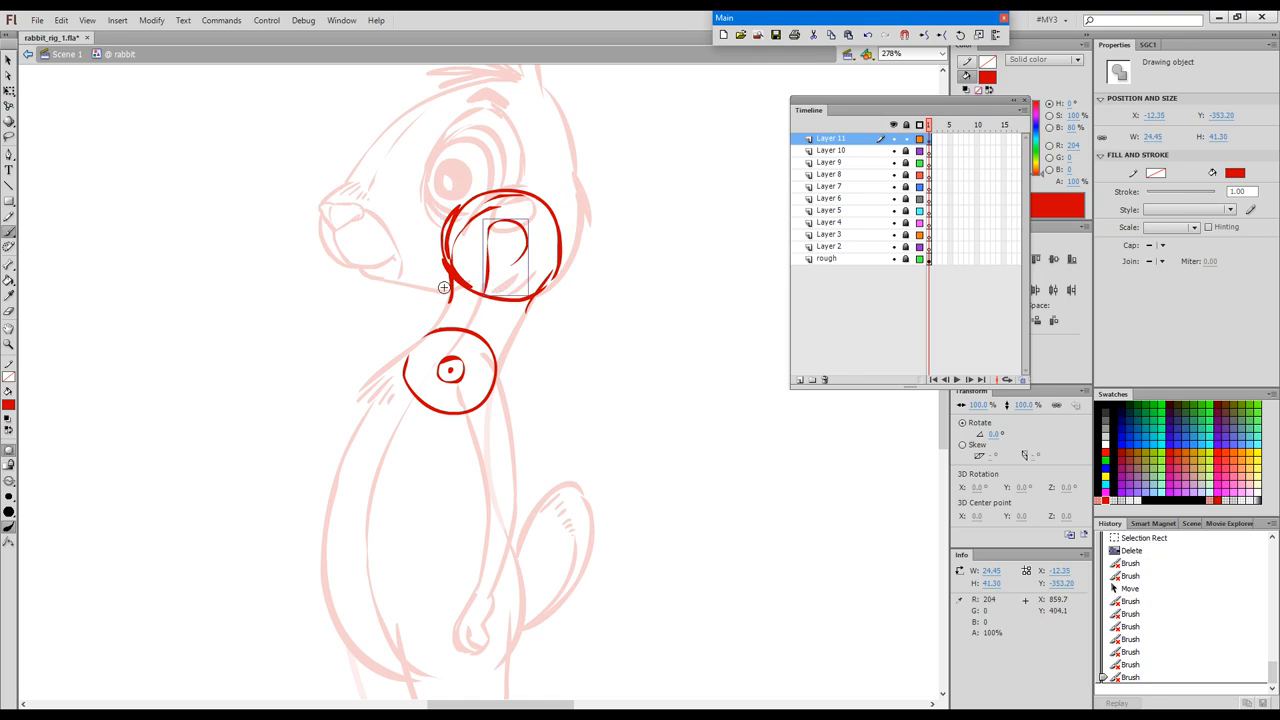
click(502, 248)
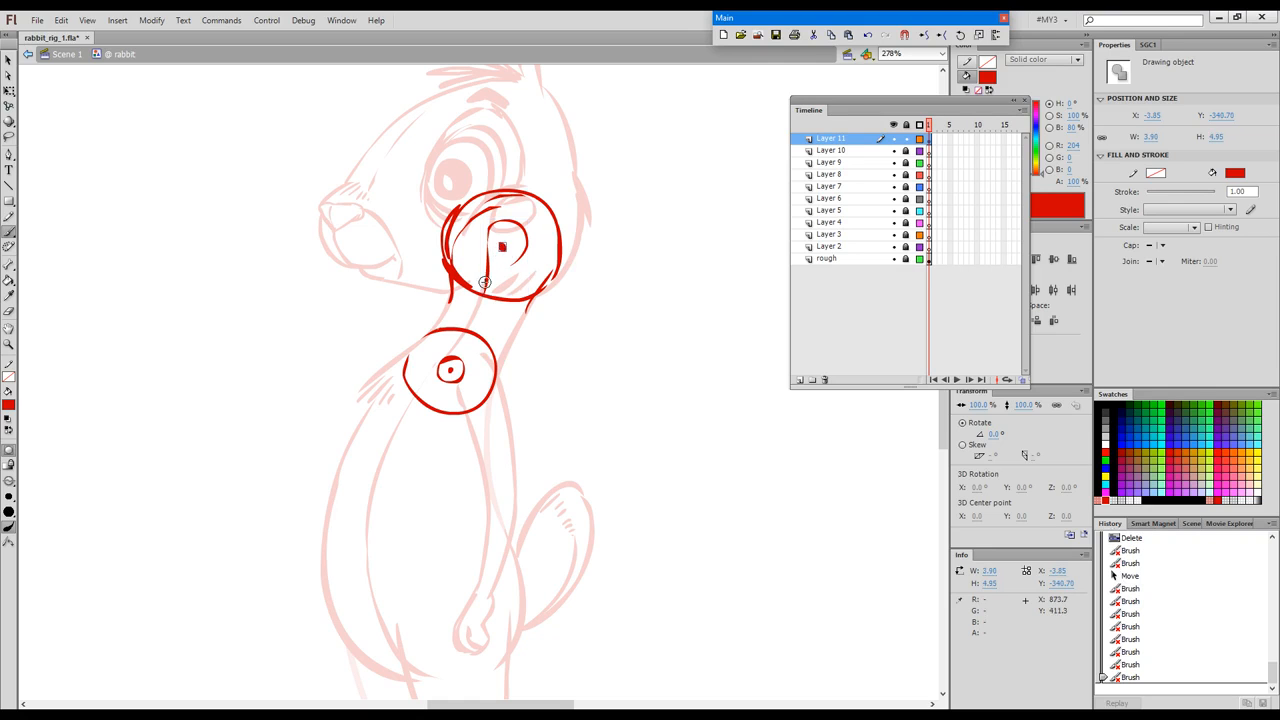
ctrl+click(509, 286)
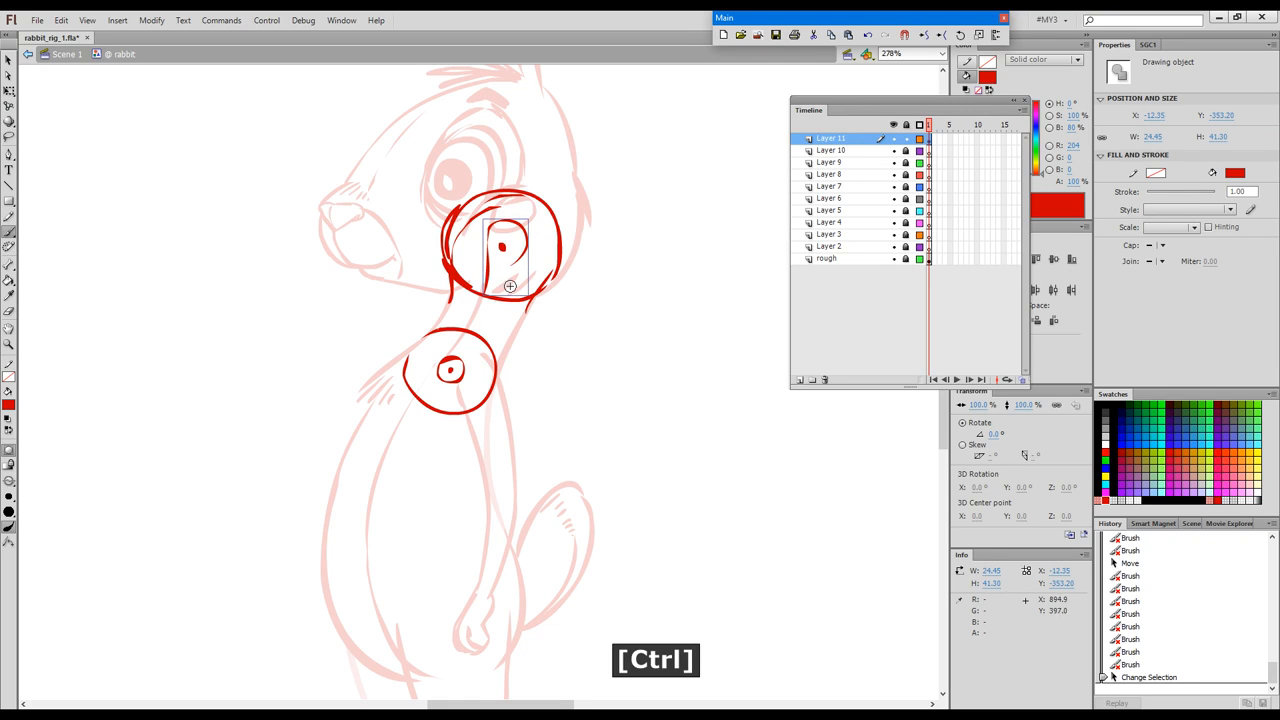
ctrl+click(466, 229)
key(Delete)
Select all the red joint marks on Layer 11, give them the 40% alpha red fill and deselect them
key(space)
drag(616, 384, 570, 342)
click(929, 139)
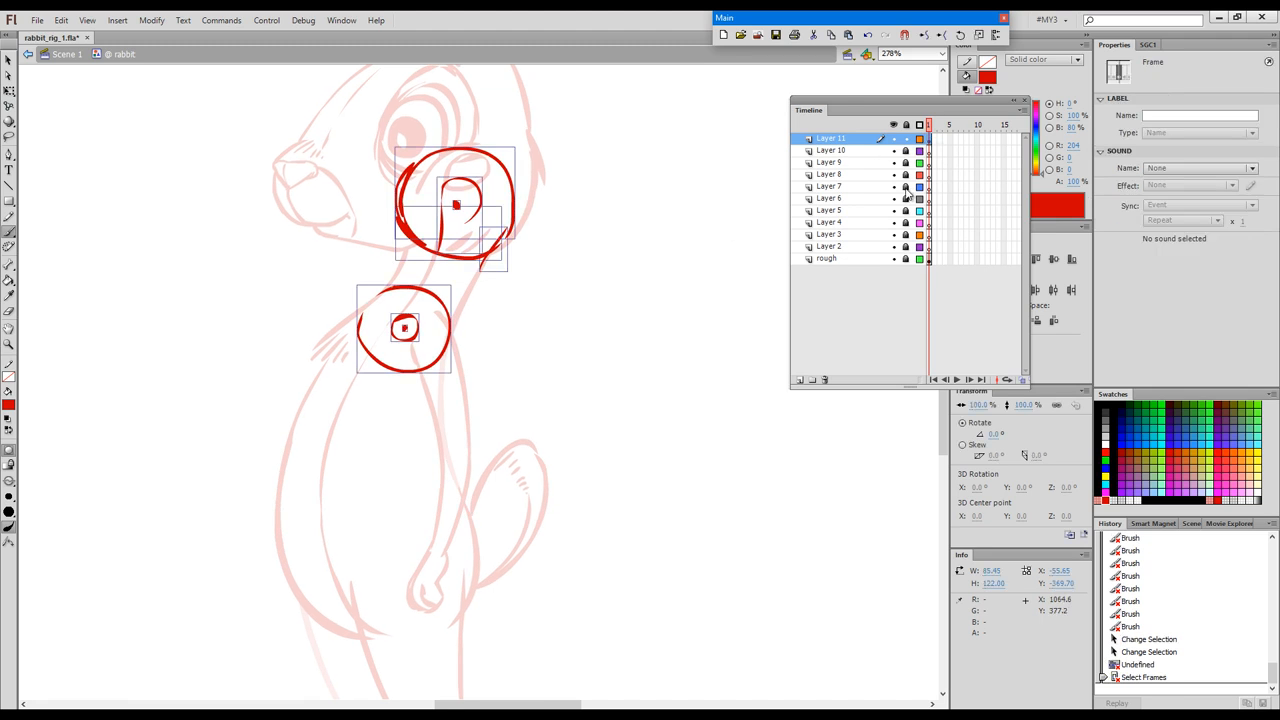
click(1104, 497)
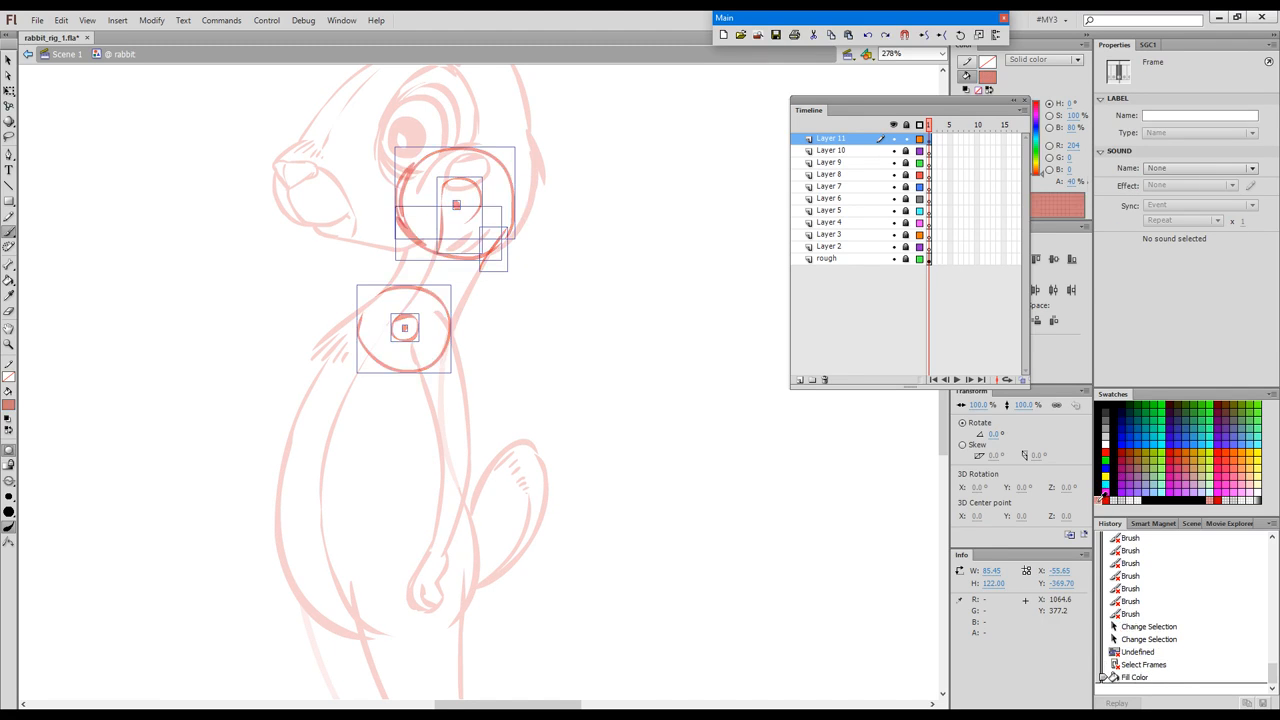
key(Escape)
Restore the brush's solid red fill and draw a shoulder joint circle with a centre dot at the top of the arm
key(b)
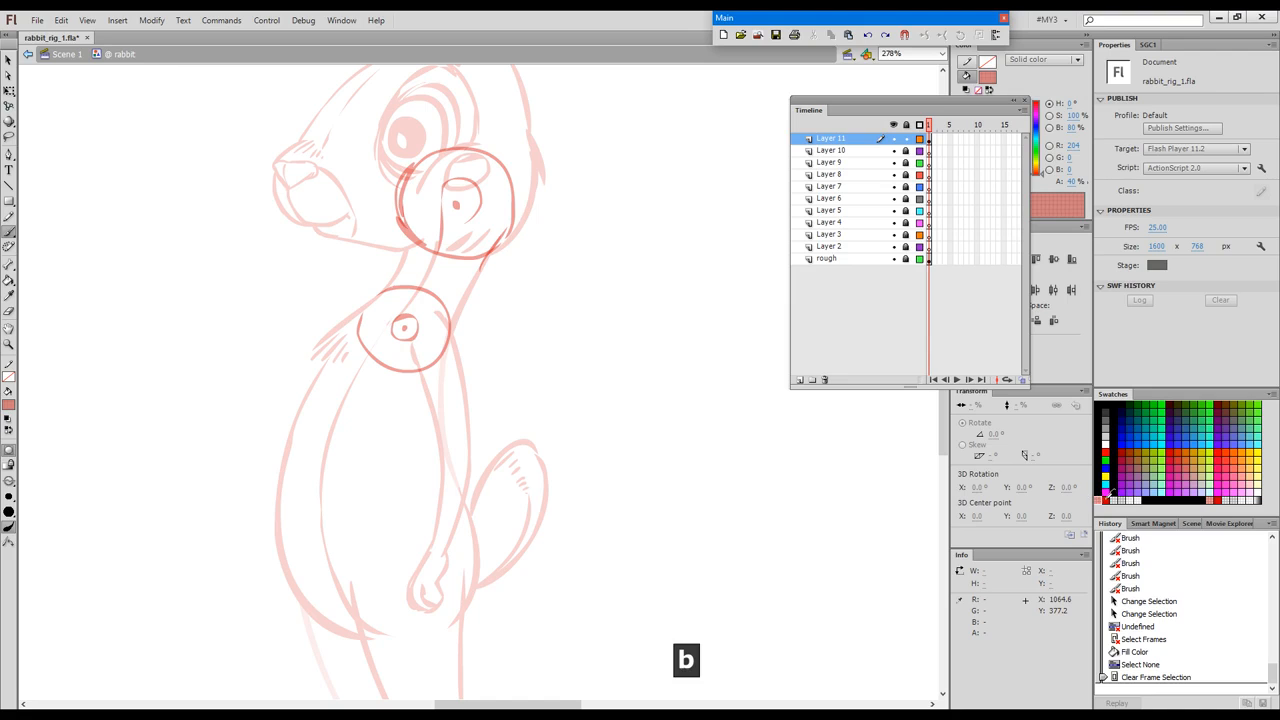
click(1106, 494)
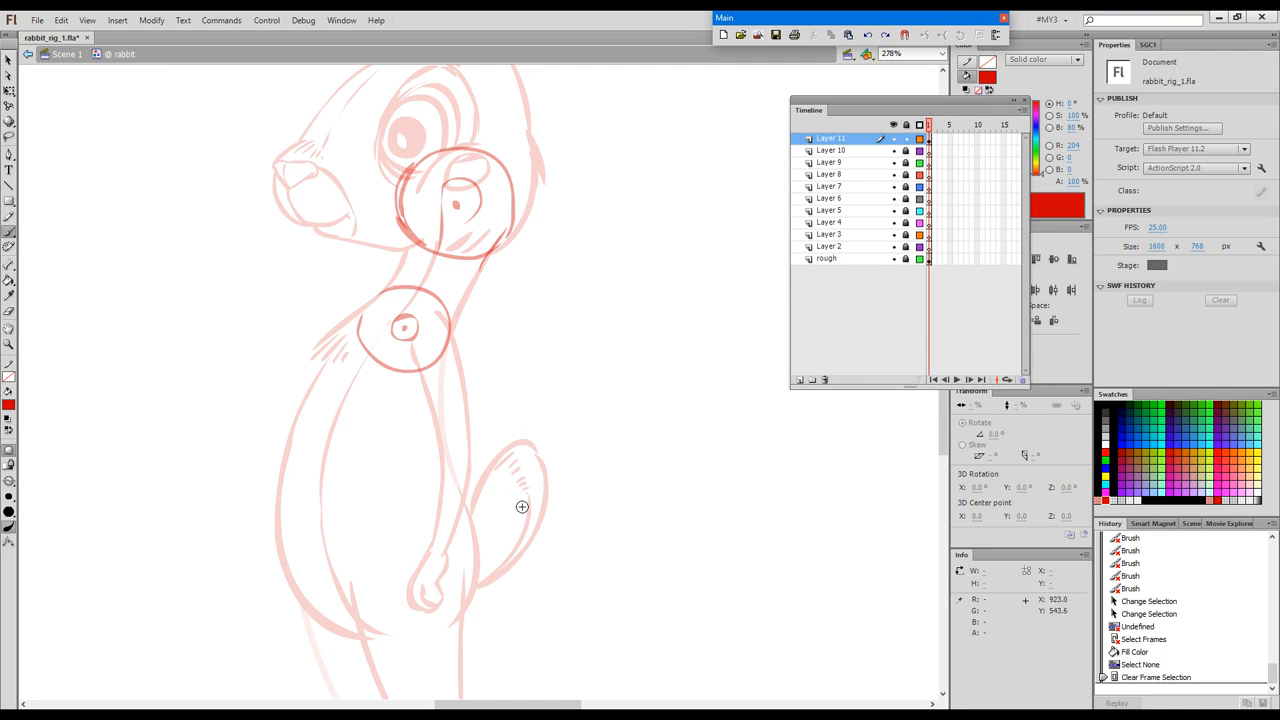
key(b)
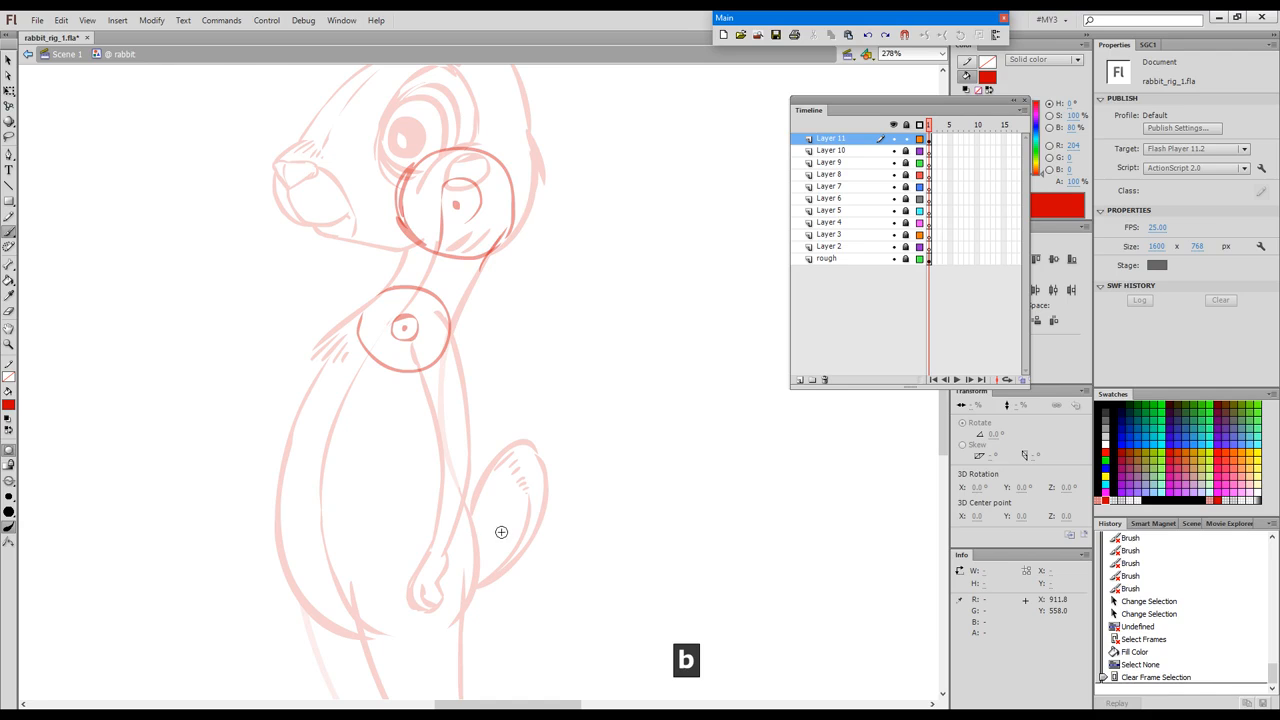
key(Escape)
key(space)
drag(507, 384, 609, 346)
key(ctrl+equal)
drag(478, 349, 577, 343)
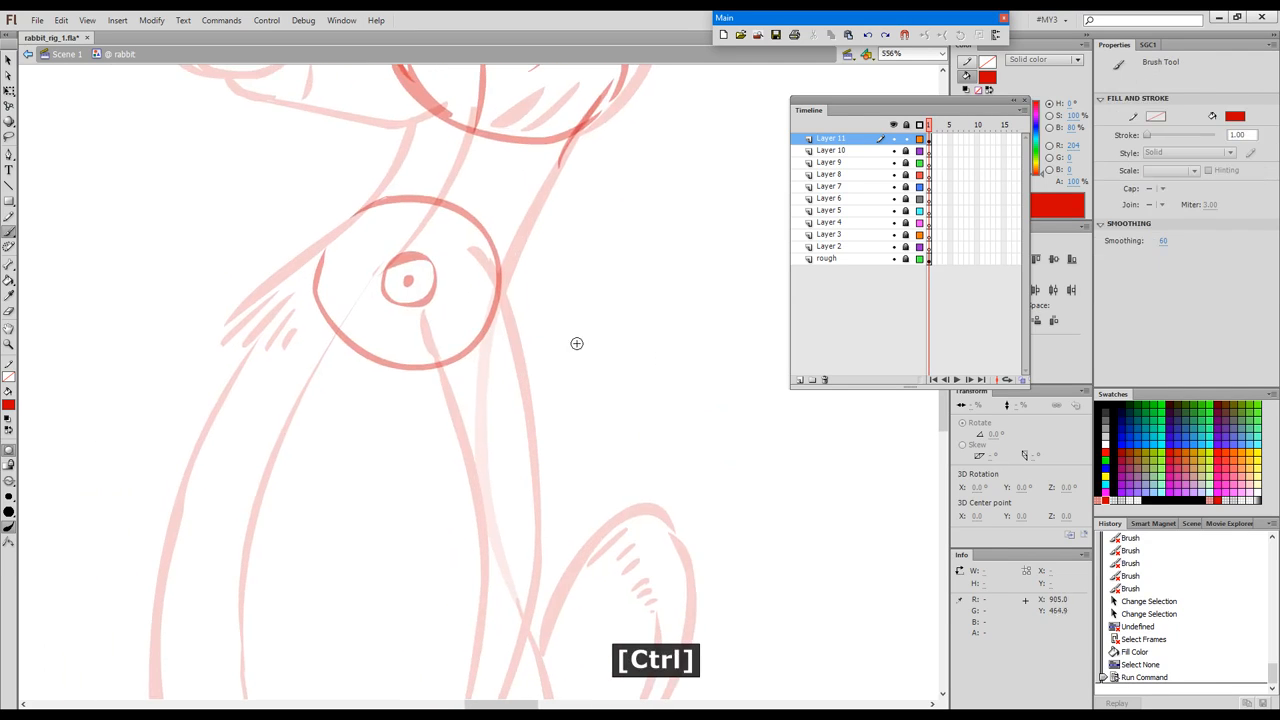
drag(494, 272, 491, 265)
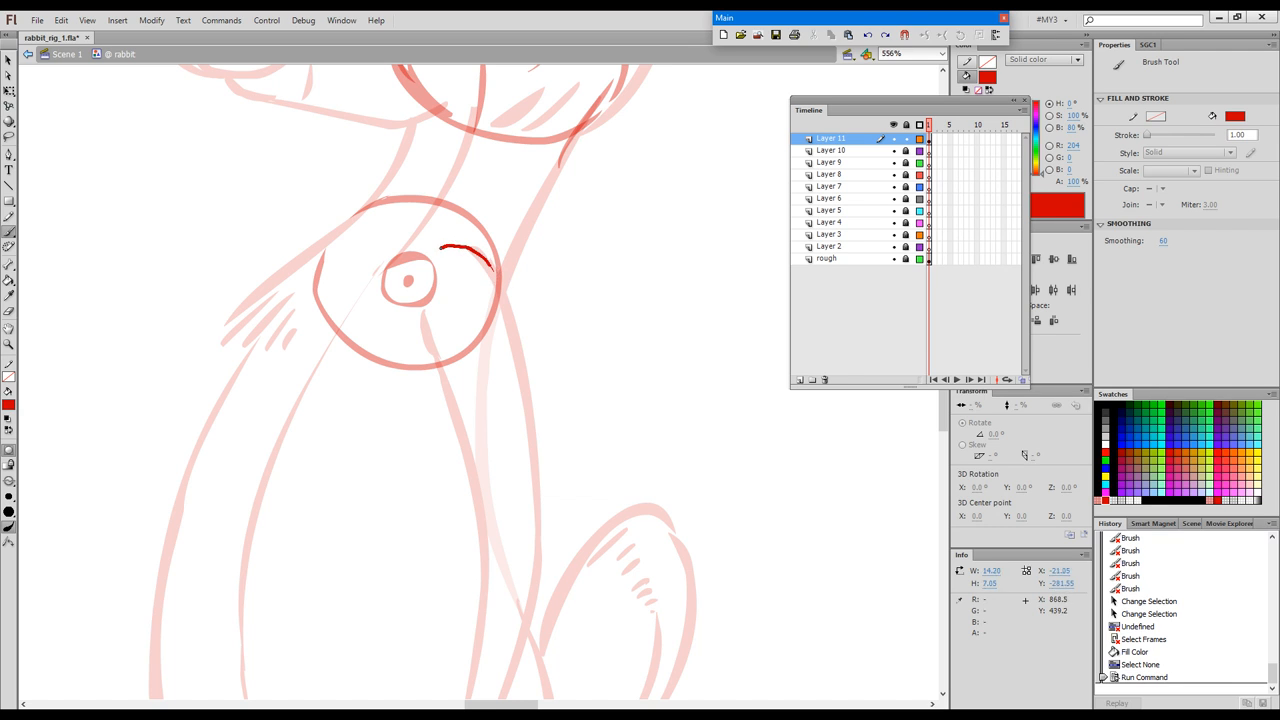
mouse_move(430, 327)
mouse_down()
mouse_move(473, 340)
mouse_move(504, 300)
mouse_move(499, 278)
mouse_move(454, 258)
mouse_move(428, 279)
mouse_move(412, 305)
mouse_move(451, 344)
mouse_move(486, 343)
mouse_move(459, 288)
mouse_up()
key(v)
Brush a small elbow joint circle halfway down the arm and place a dot at its centre
key(space)
drag(586, 531, 546, 314)
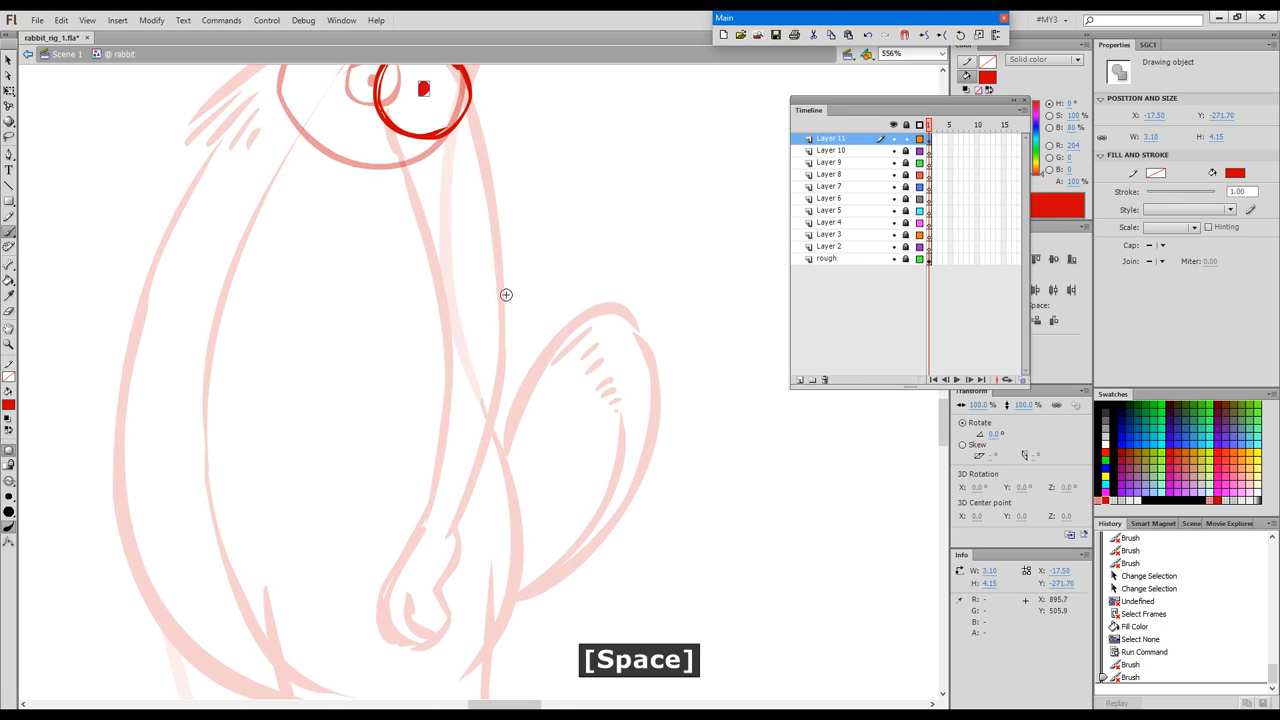
key(ctrl+minus)
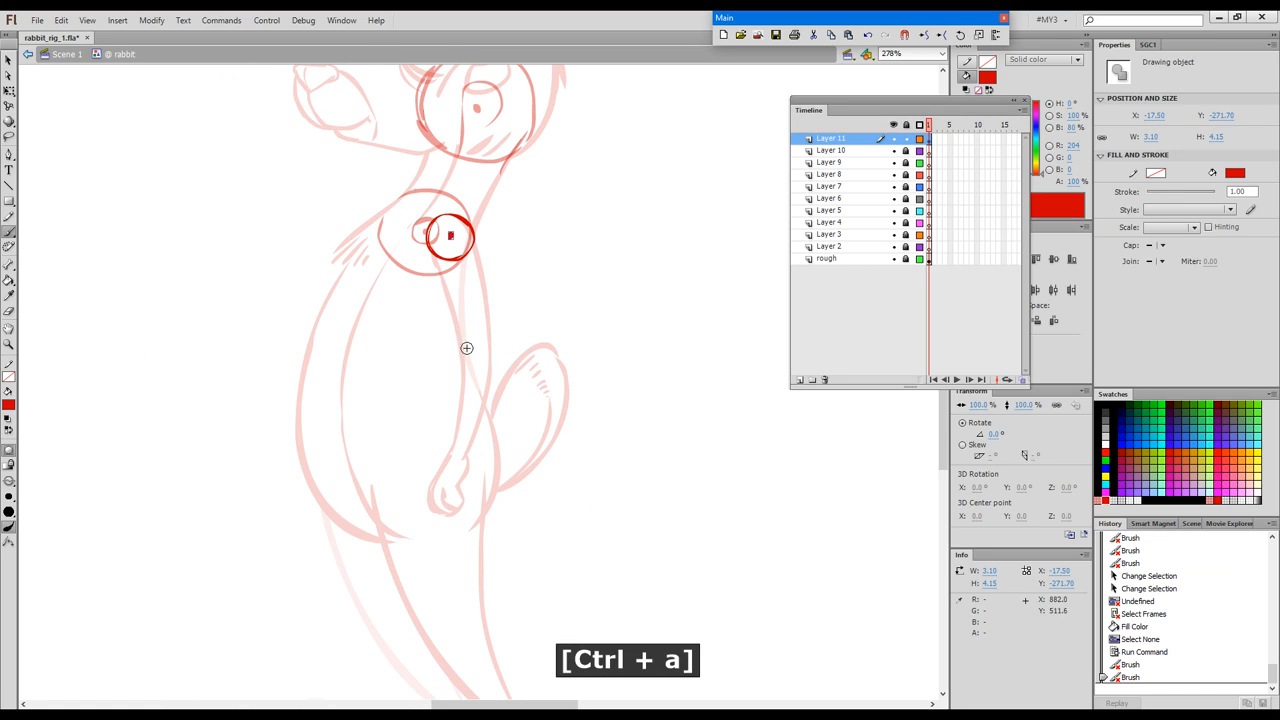
drag(489, 346, 477, 337)
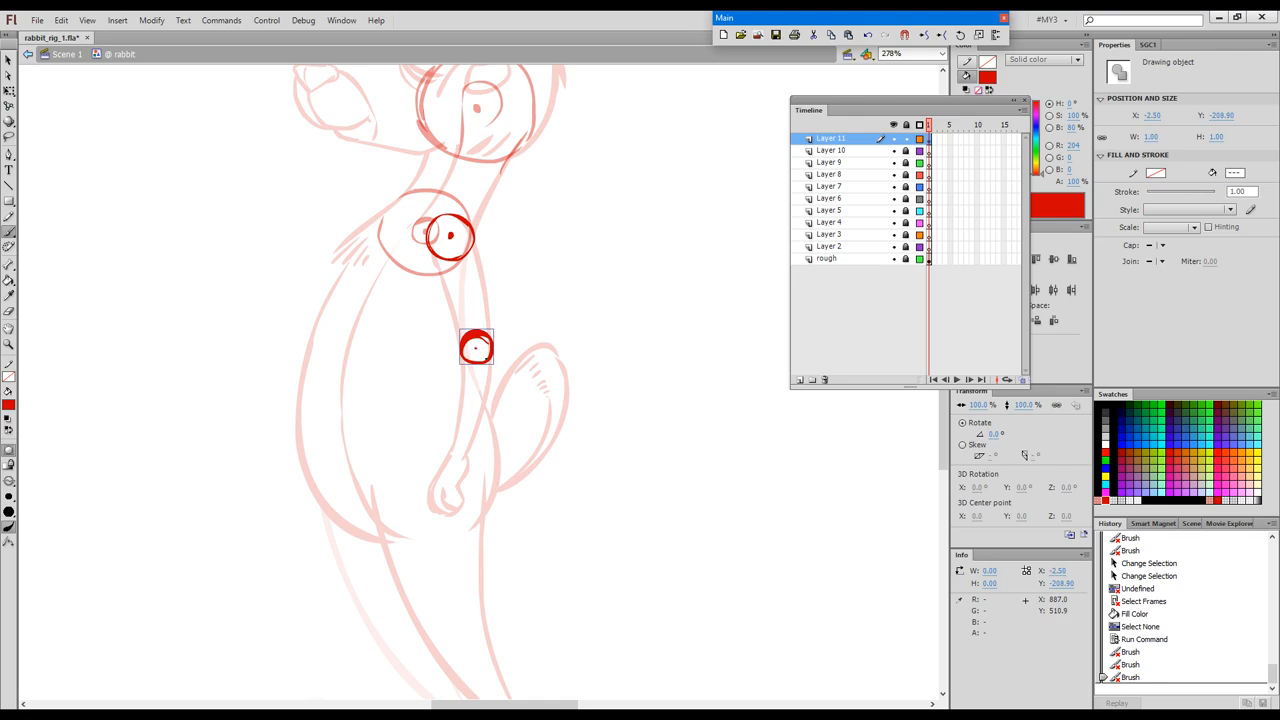
click(476, 348)
Draw a wrist joint circle, delete it, then redraw it about 10 px wide just above the hand with a centre dot
drag(498, 525, 523, 383)
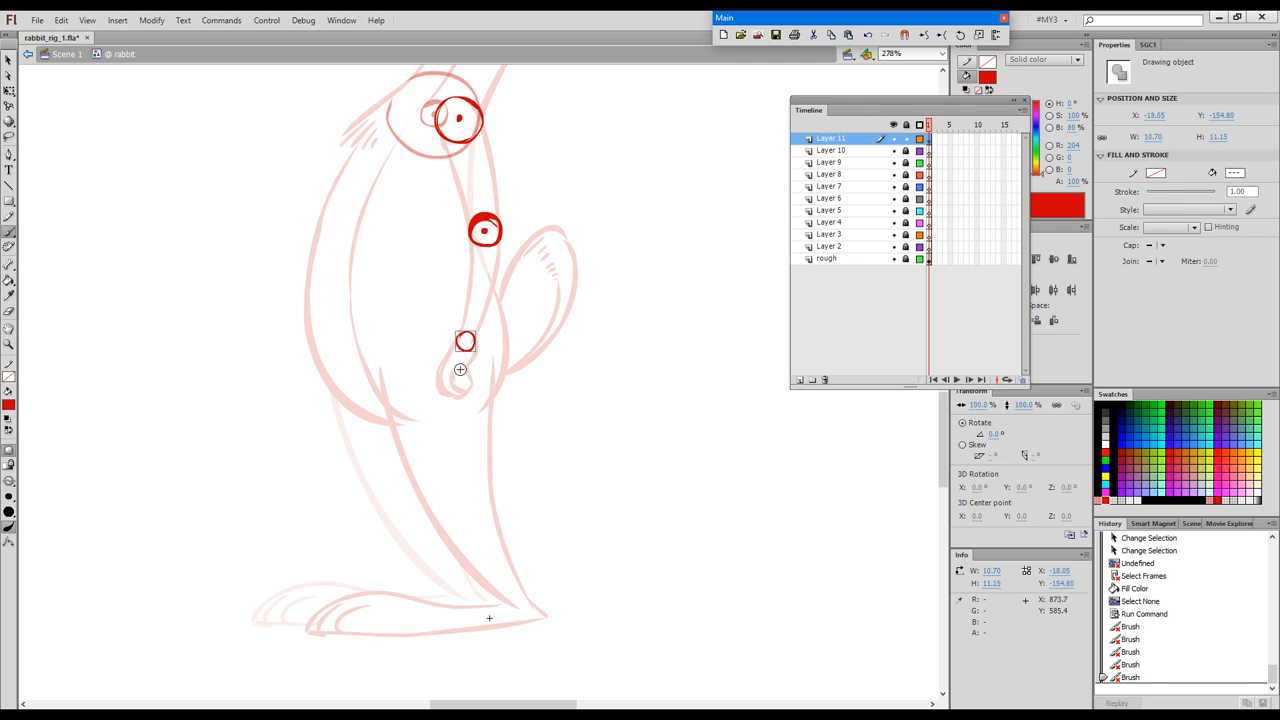
ctrl+click(491, 368)
key(BackSpace)
mouse_move(413, 322)
mouse_down()
mouse_move(429, 293)
mouse_move(443, 302)
mouse_move(418, 330)
mouse_move(443, 328)
mouse_move(414, 322)
mouse_up()
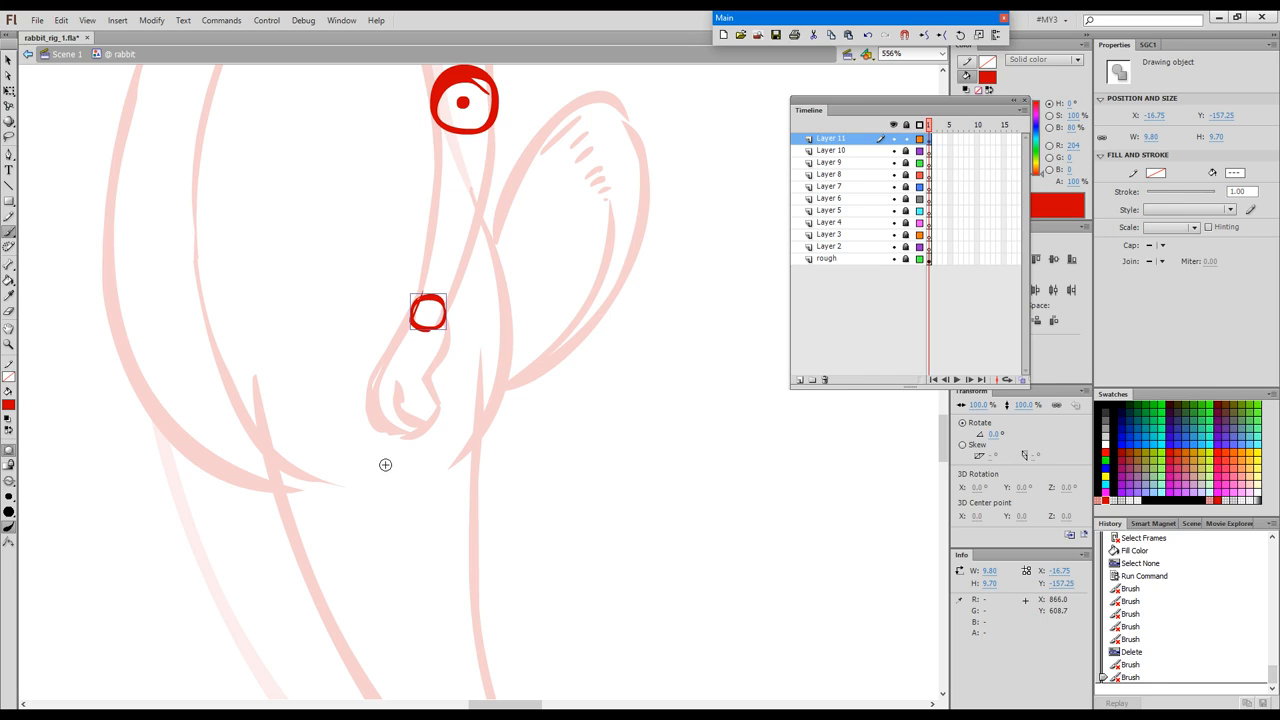
click(428, 312)
Brush a curved stroke where the tail meets the body and a joint ring with a filled centre at the tail's base
key(space)
mouse_move(564, 564)
mouse_down()
mouse_move(590, 514)
mouse_move(577, 531)
mouse_up()
drag(518, 169, 513, 188)
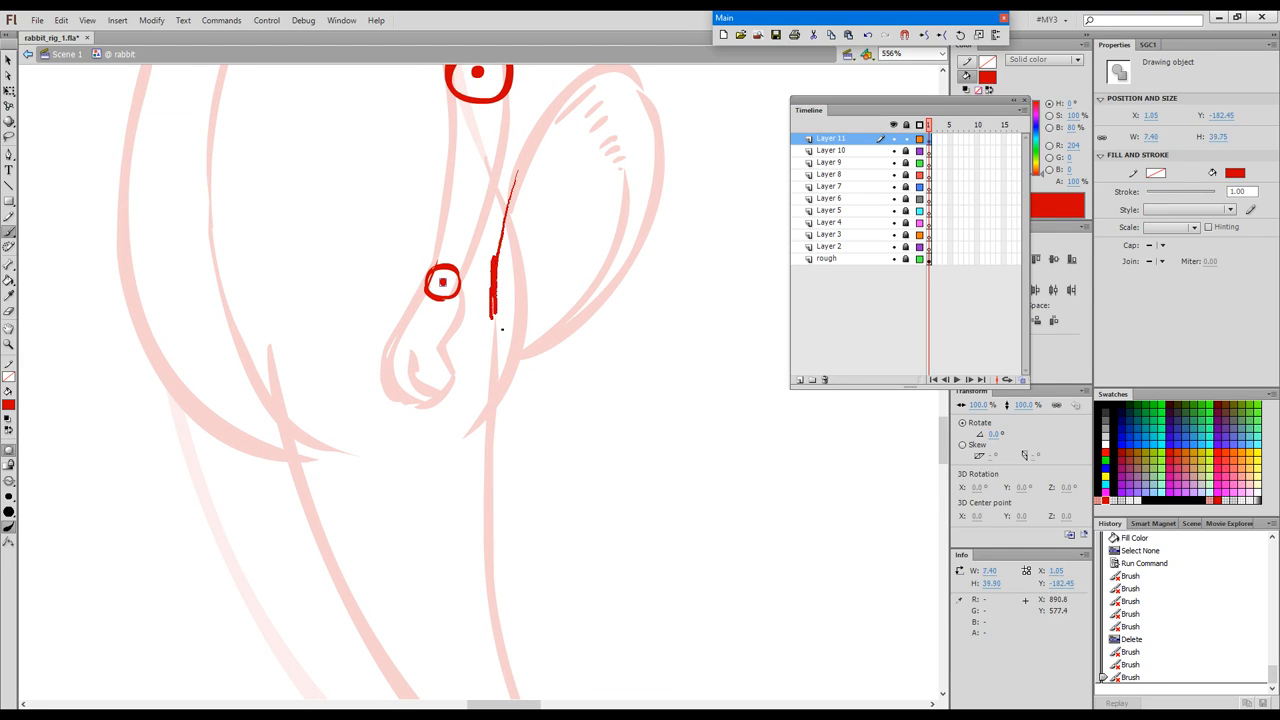
drag(500, 338, 532, 355)
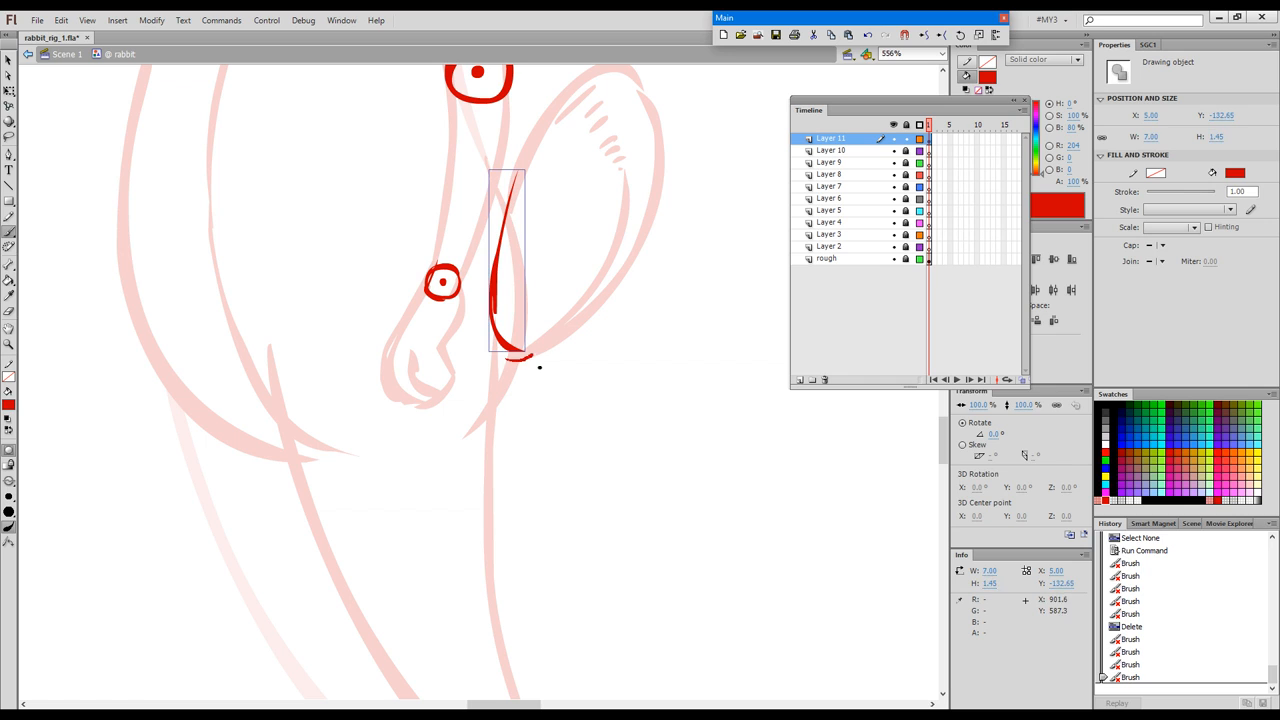
mouse_move(514, 176)
mouse_down()
mouse_move(496, 345)
mouse_move(500, 308)
mouse_move(527, 343)
mouse_move(506, 352)
mouse_move(484, 340)
mouse_move(520, 318)
mouse_move(516, 342)
mouse_up()
Draw a large hip joint circle spanning the lower body at the top of the leg, with a dot at its centre
key(space)
drag(534, 514, 573, 409)
key(space)
mouse_move(308, 250)
mouse_down()
mouse_move(327, 354)
mouse_move(309, 343)
mouse_move(310, 294)
mouse_move(364, 231)
mouse_move(464, 220)
mouse_move(490, 236)
mouse_up()
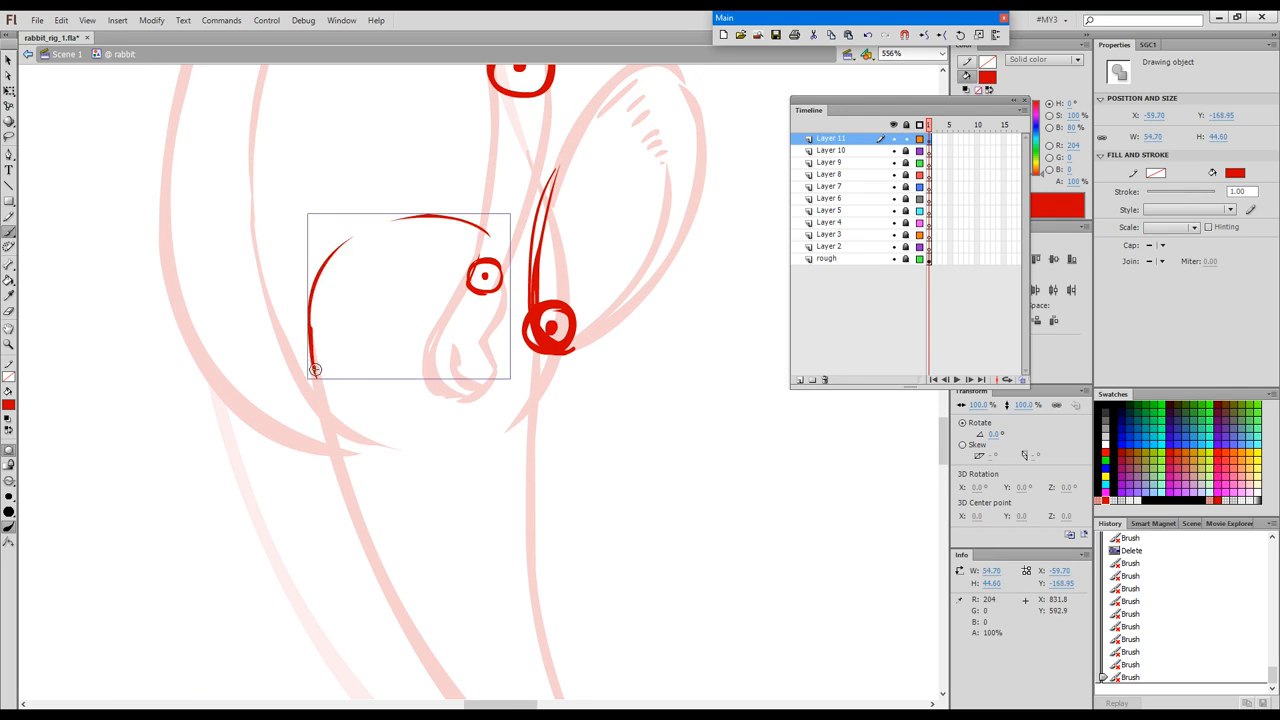
key(BackSpace)
mouse_move(314, 372)
mouse_down()
mouse_move(311, 313)
mouse_move(349, 270)
mouse_move(438, 220)
mouse_move(492, 238)
mouse_move(520, 271)
mouse_up()
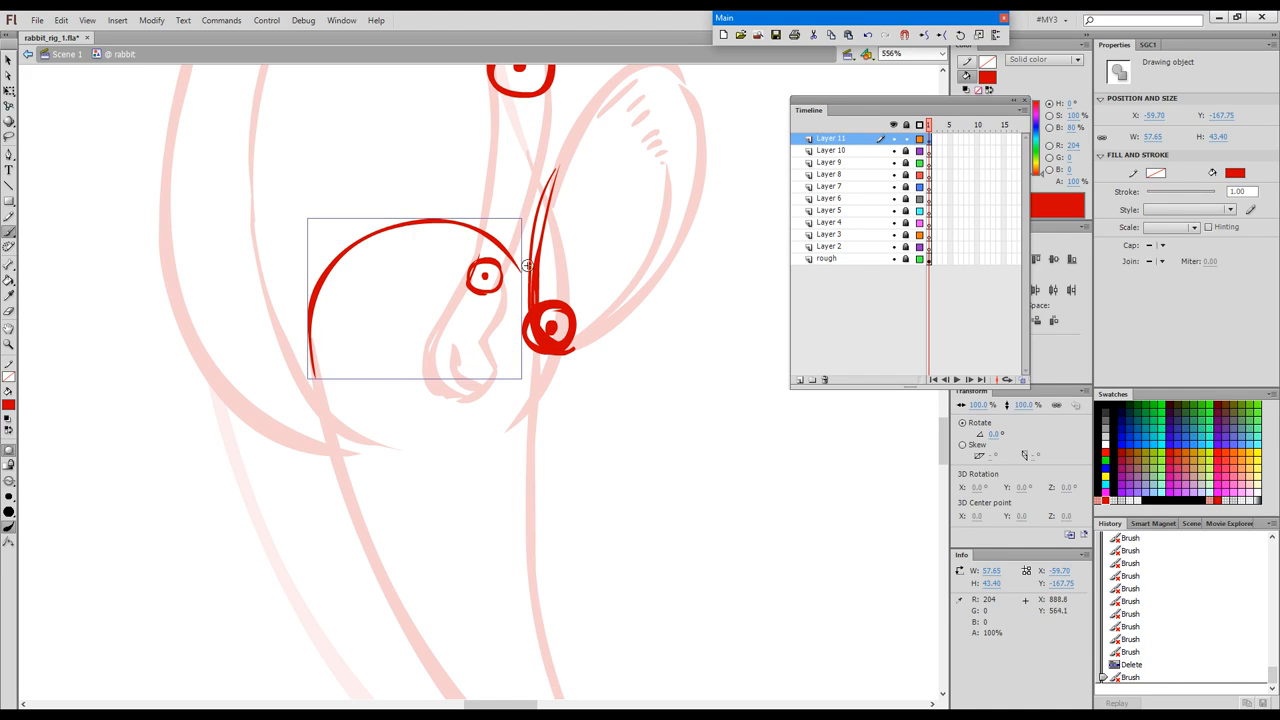
drag(543, 343, 537, 416)
mouse_move(311, 346)
mouse_down()
mouse_move(346, 441)
mouse_move(364, 454)
mouse_move(450, 463)
mouse_move(528, 418)
mouse_move(536, 398)
mouse_up()
drag(428, 346, 427, 352)
Draw a joint circle across the middle of the leg, with a slanted line through it and a tick at its centre
key(space)
drag(586, 597, 544, 340)
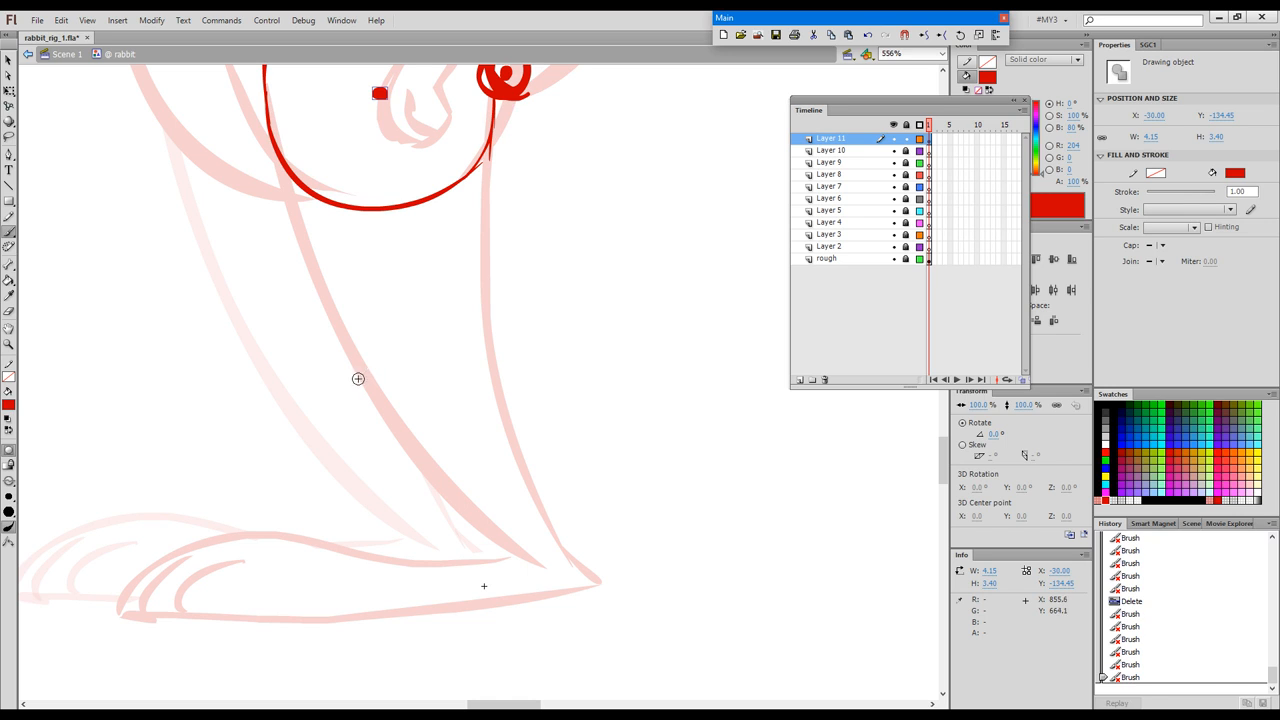
drag(357, 375, 421, 372)
mouse_move(496, 348)
mouse_down()
mouse_move(430, 356)
mouse_move(437, 372)
mouse_up()
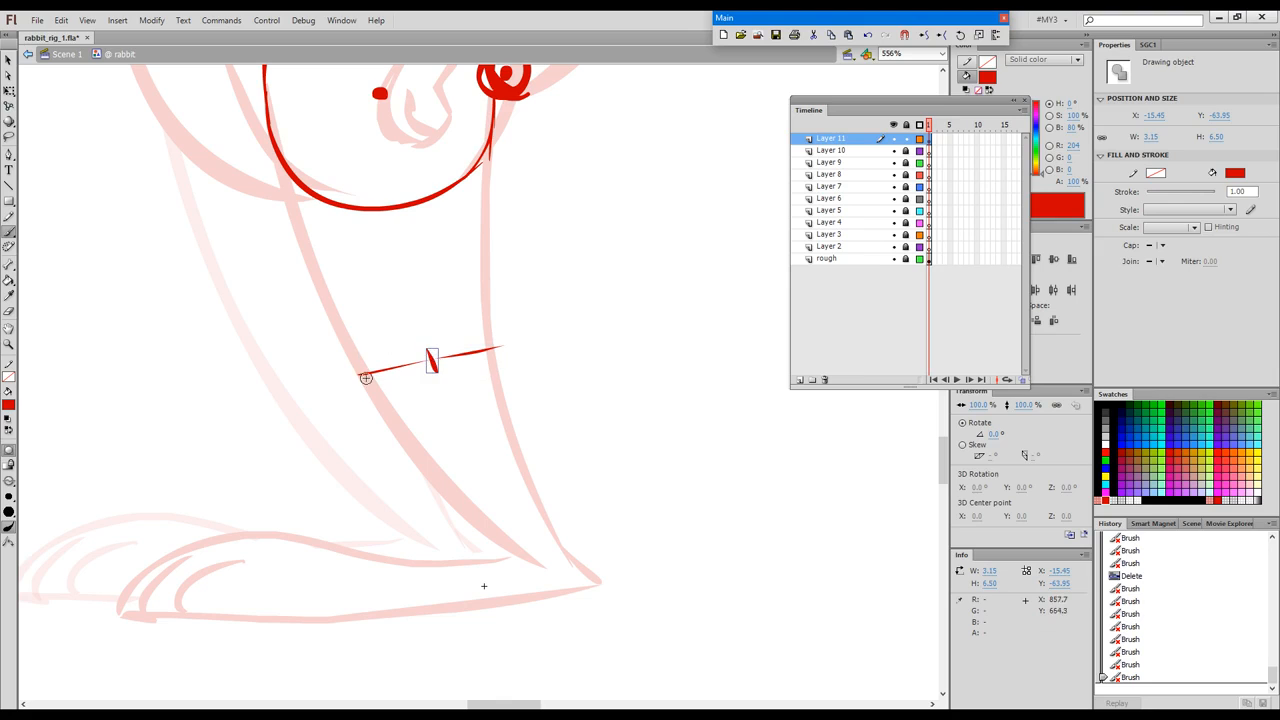
mouse_move(357, 340)
mouse_down()
mouse_move(373, 398)
mouse_move(398, 414)
mouse_move(484, 396)
mouse_up()
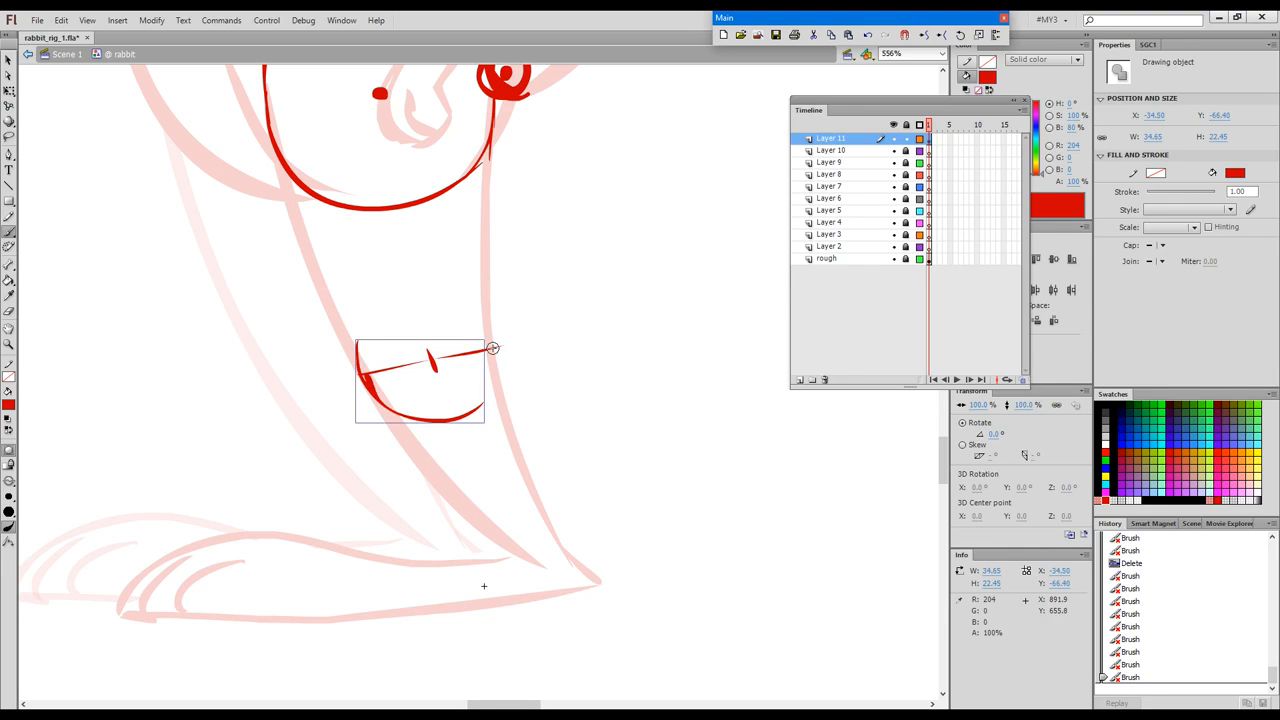
drag(358, 344, 410, 294)
mouse_move(488, 336)
mouse_down()
mouse_move(487, 402)
mouse_move(460, 418)
mouse_up()
key(Escape)
key(ctrl+minus)
key(ctrl+a)
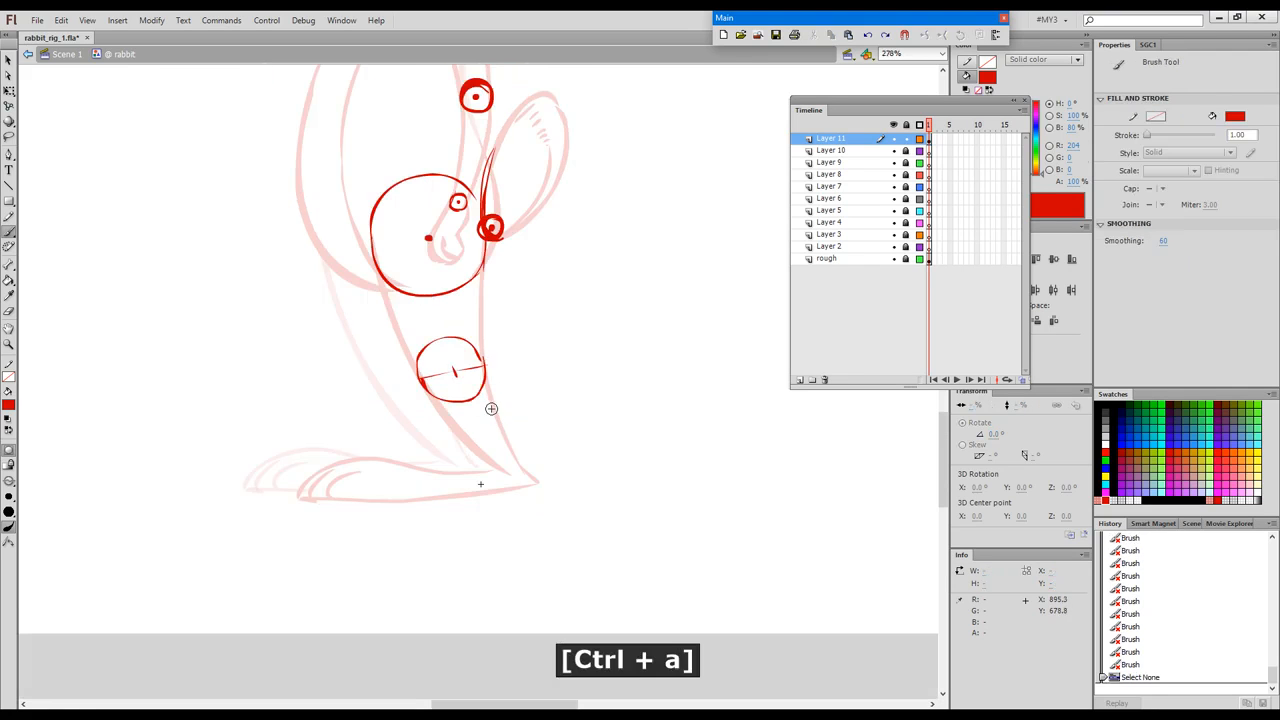
Nudge the mid-leg joint marks slightly up and to the right, and return to the Brush tool
key(Up)
key(Right)
click(550, 462)
key(b)
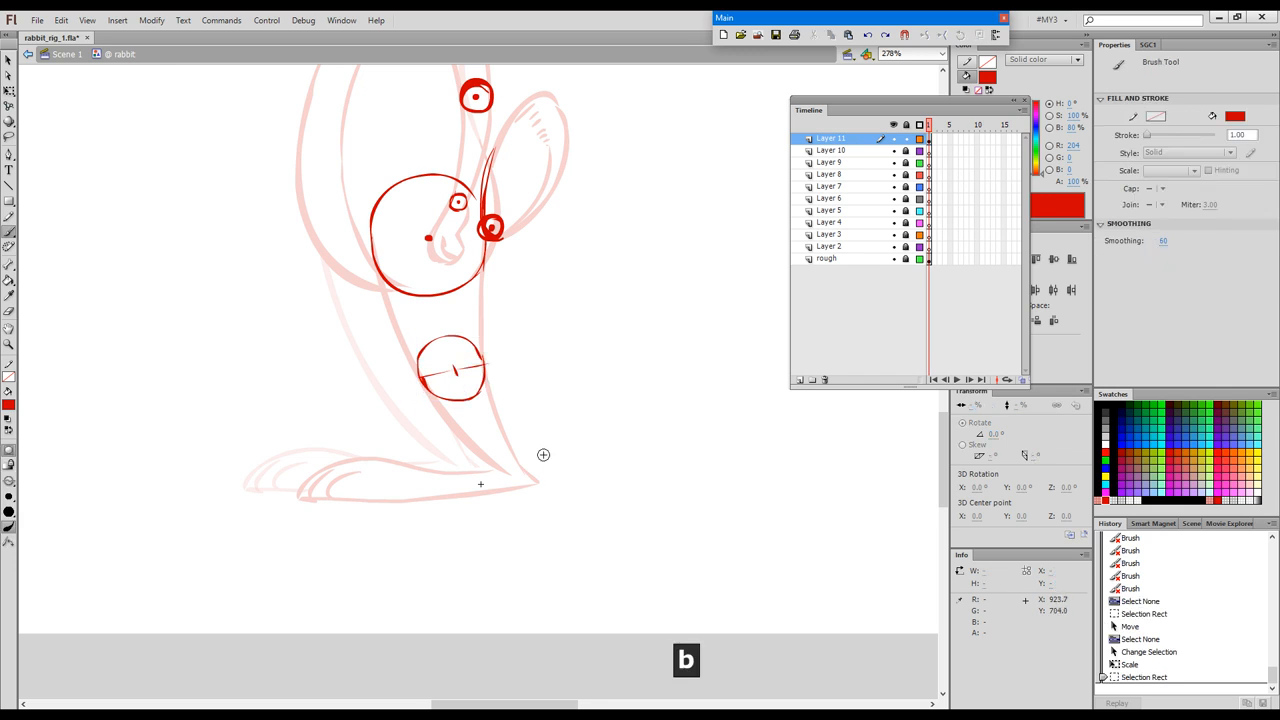
Brush a small ankle joint circle just above the heel, nudge it into place and add a dot at its centre
key(ctrl+space)
ctrl+click(557, 479)
key(space)
drag(532, 475, 652, 518)
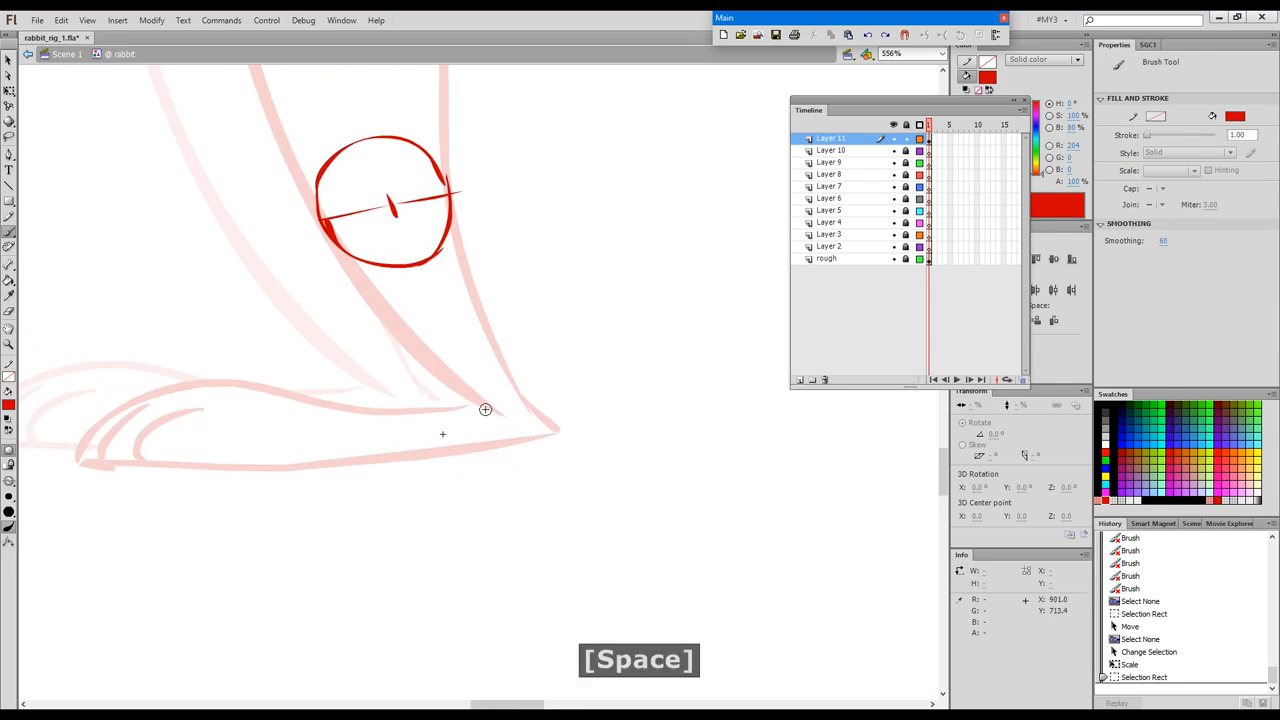
drag(494, 419, 498, 392)
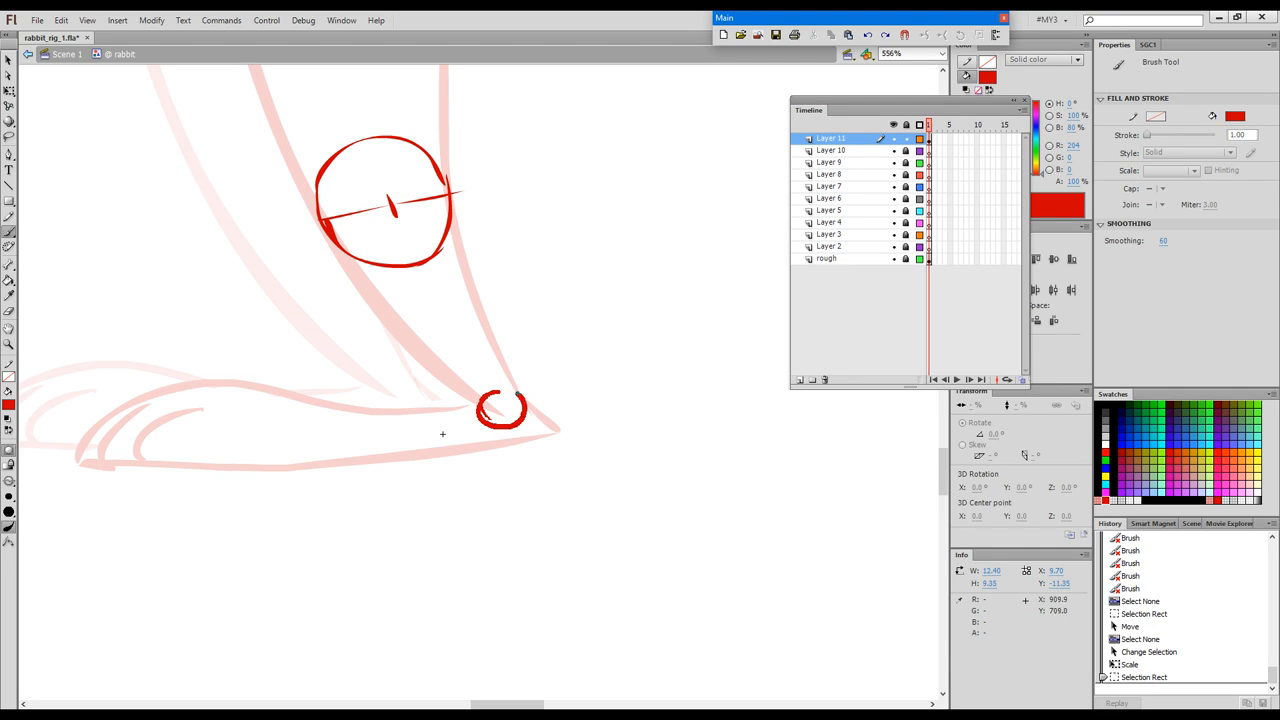
key(BackSpace)
mouse_move(507, 387)
mouse_down()
mouse_move(490, 409)
mouse_move(492, 390)
mouse_up()
key(Down)
key(Down)
key(Down)
key(Right)
click(507, 404)
key(ctrl+a)
Fade all the red joint marks on Layer 11 by changing their fill to the 40% alpha red
key(ctrl+minus)
key(ctrl+s)
key(space)
key(ctrl+a)
key(space)
drag(598, 277, 604, 356)
drag(605, 252, 599, 423)
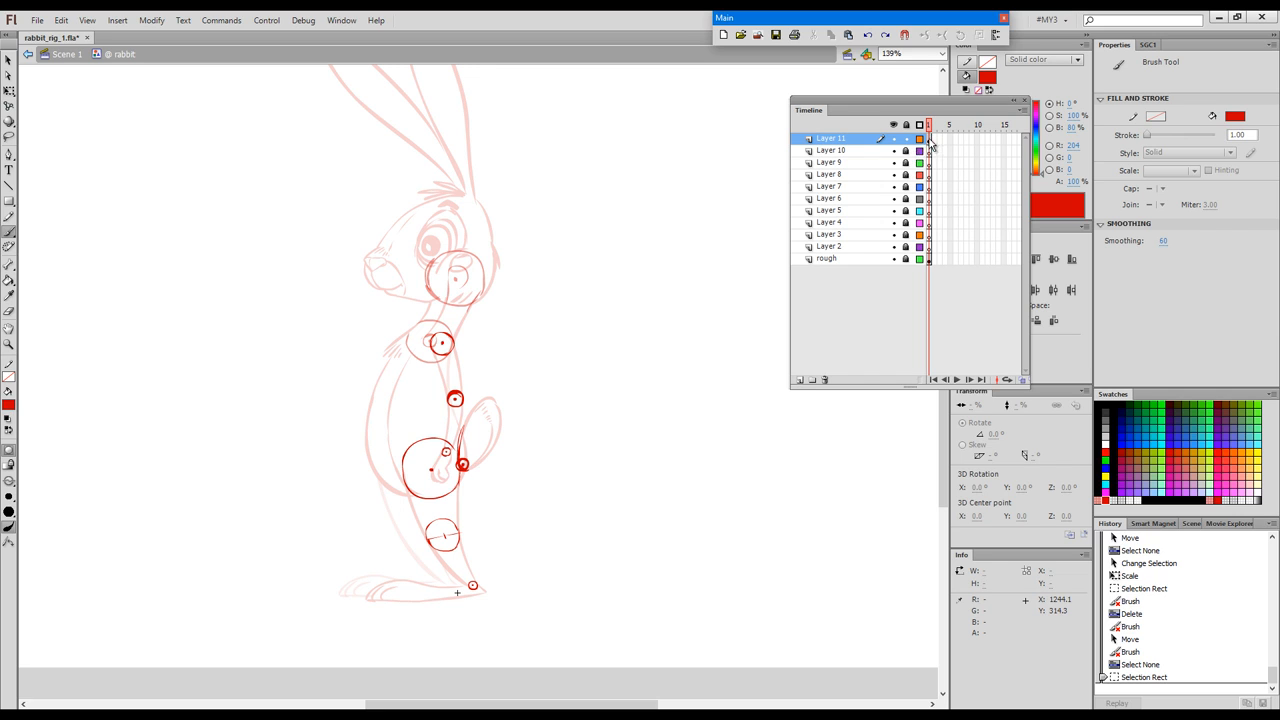
drag(929, 143, 968, 251)
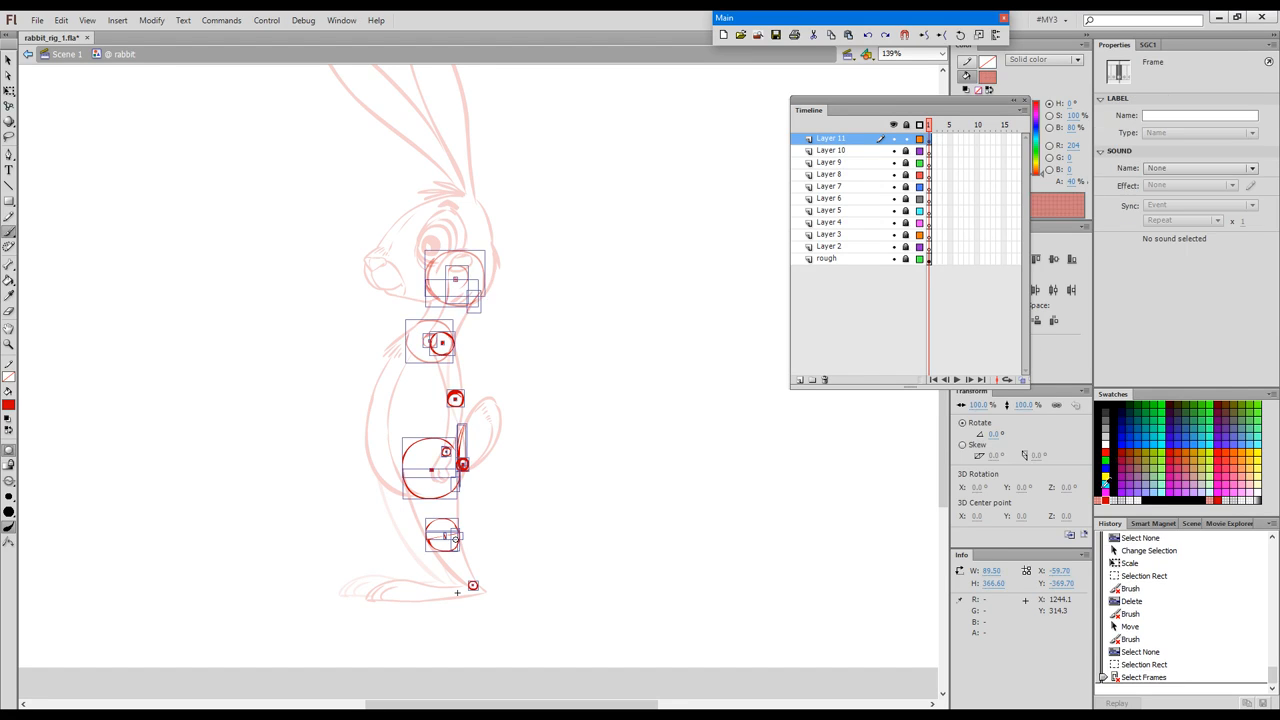
key(Return)
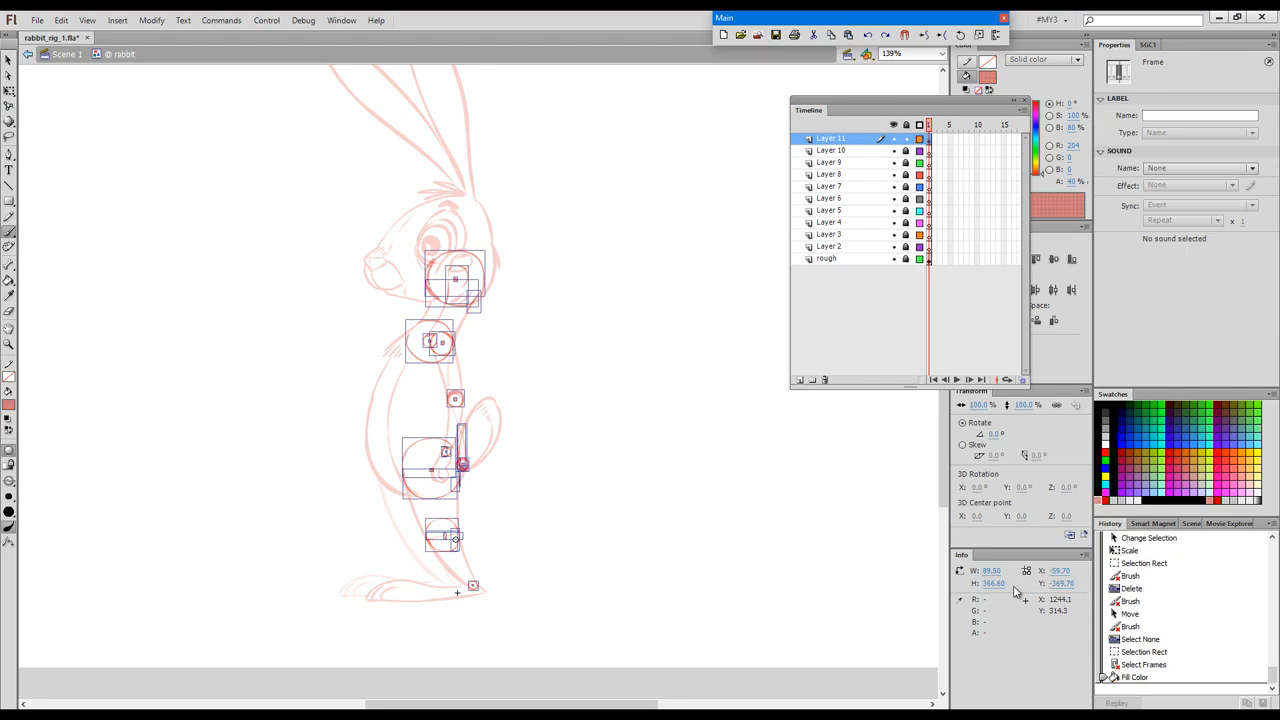
Move Layer 11's joint-mark keyframe to frame 2 and turn on onion skinning so the marks show through on frame 1
drag(935, 147, 933, 158)
click(932, 138)
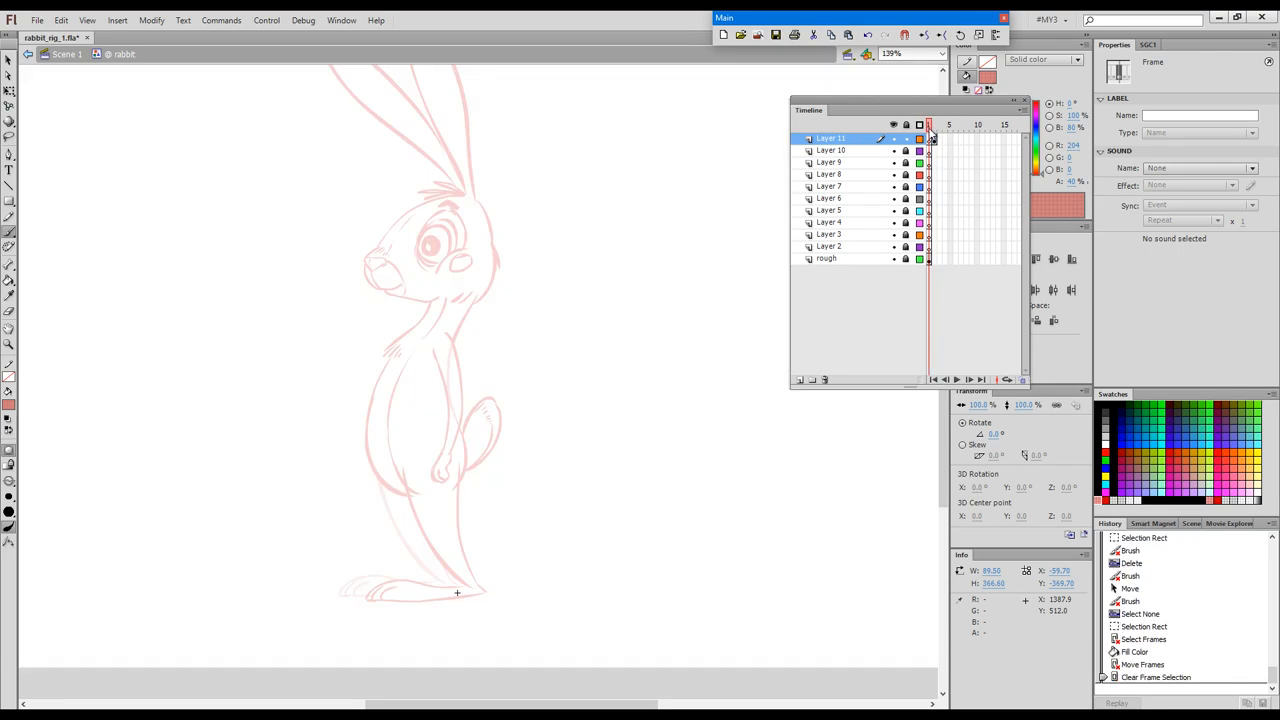
click(1000, 310)
drag(1030, 388, 1043, 388)
click(1022, 379)
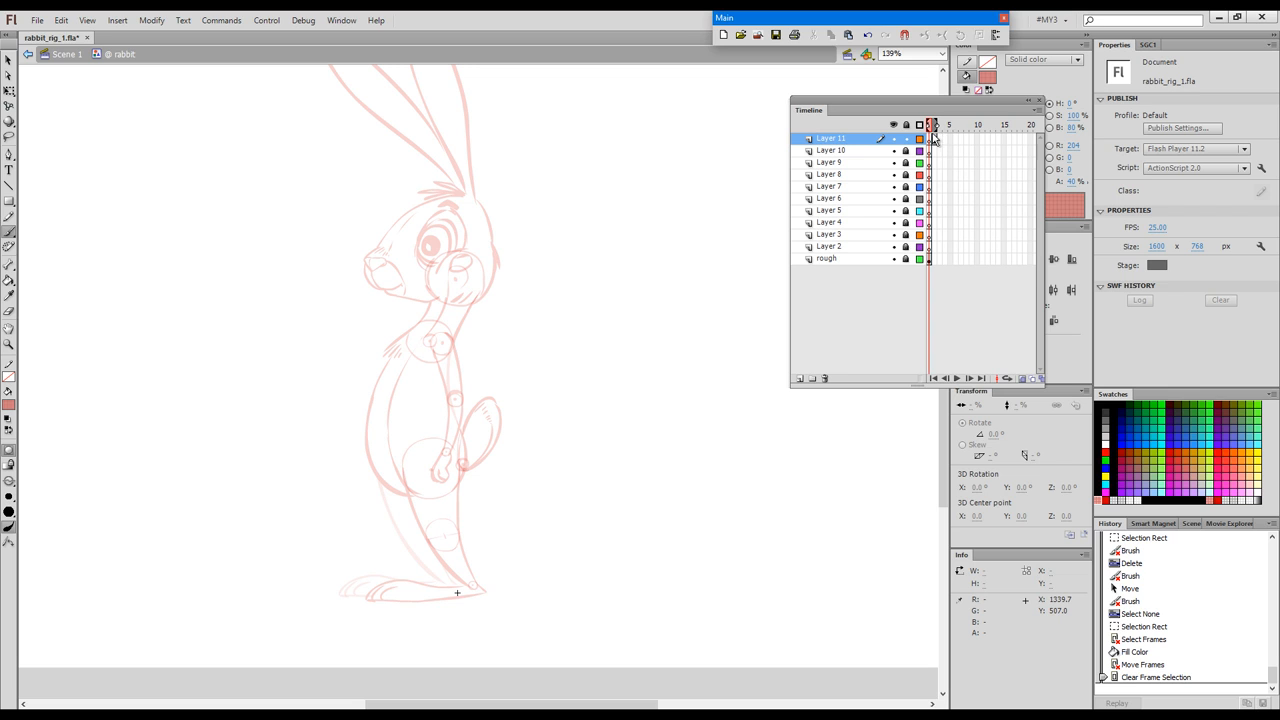
Set up the Oval tool with a black hairline stroke and no fill
click(9, 376)
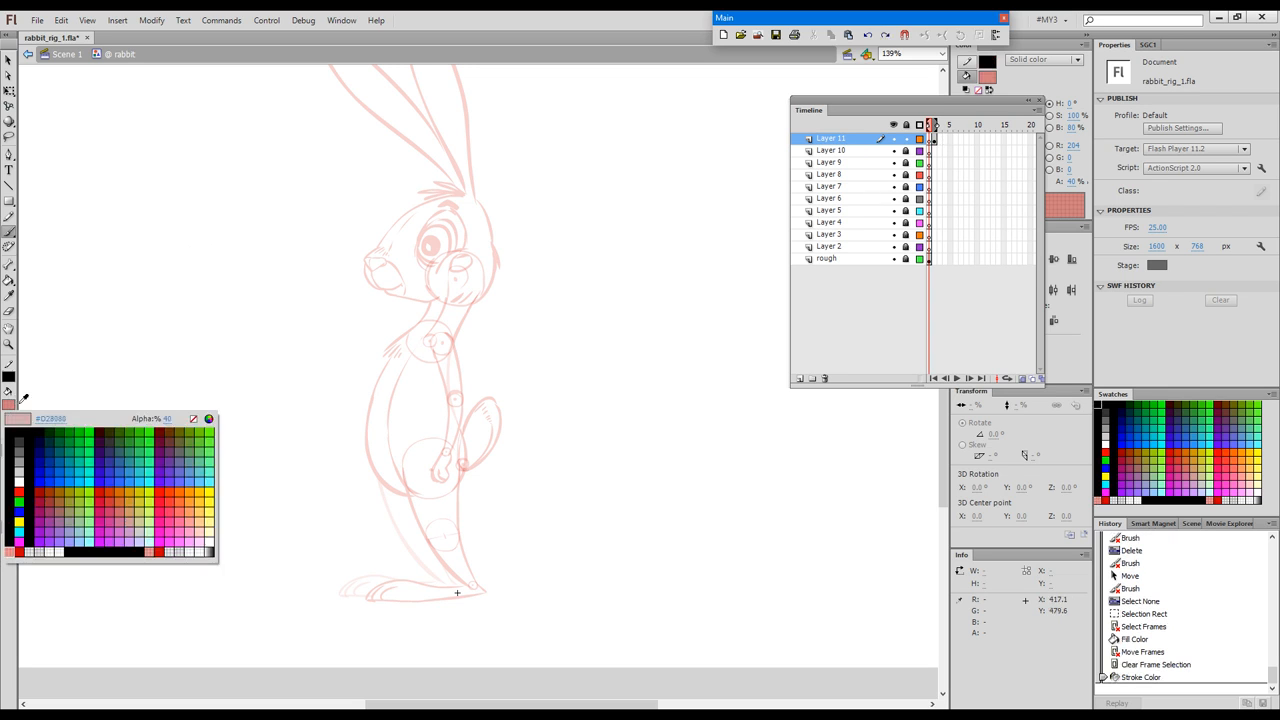
click(197, 420)
key(Escape)
key(o)
drag(950, 100, 833, 100)
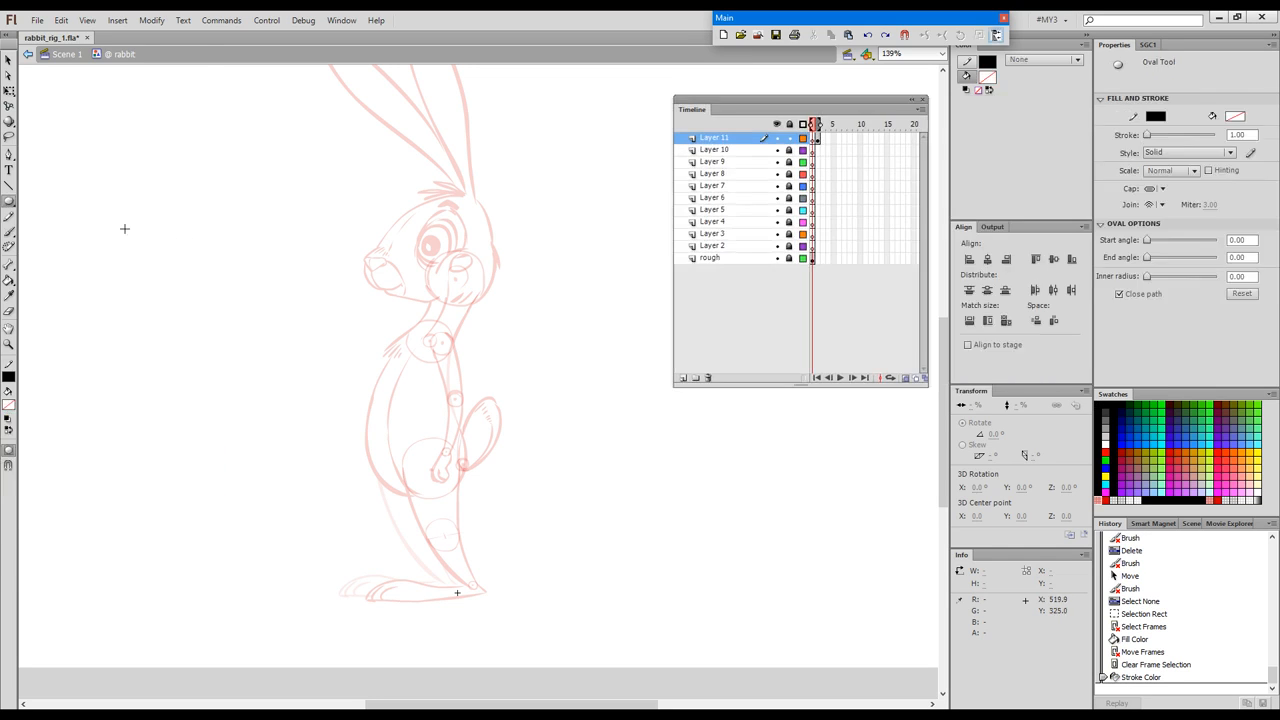
click(1190, 152)
click(1186, 164)
drag(772, 121, 818, 118)
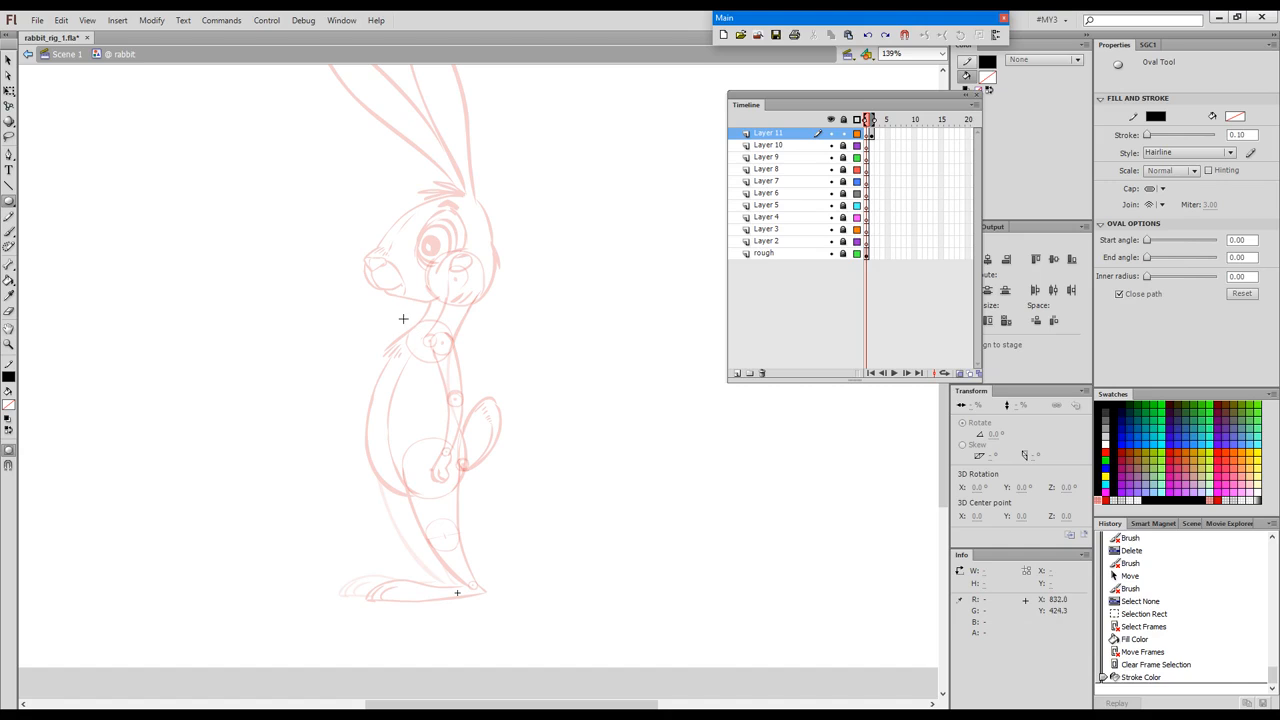
Draw a circle about 47 px wide over the large shoulder joint mark on Layer 11
key(ctrl+space)
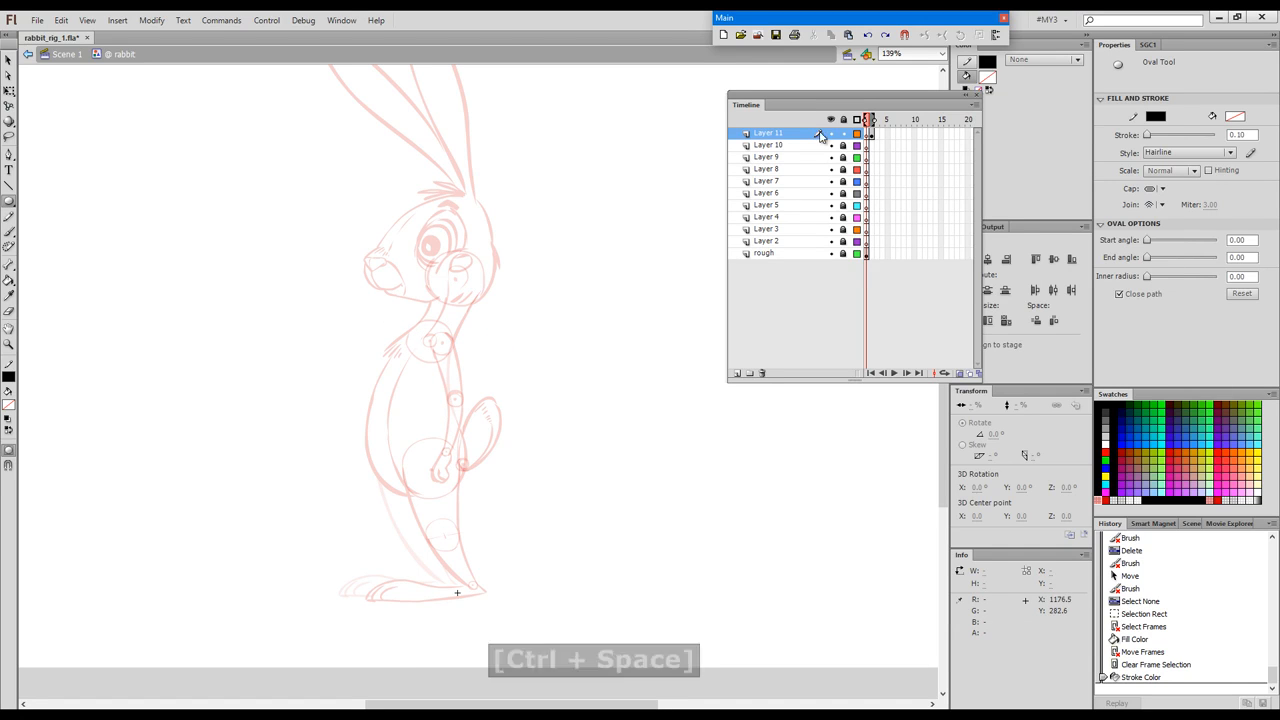
click(871, 134)
drag(394, 321, 523, 437)
key(alt+shift)
drag(367, 271, 479, 377)
key(q)
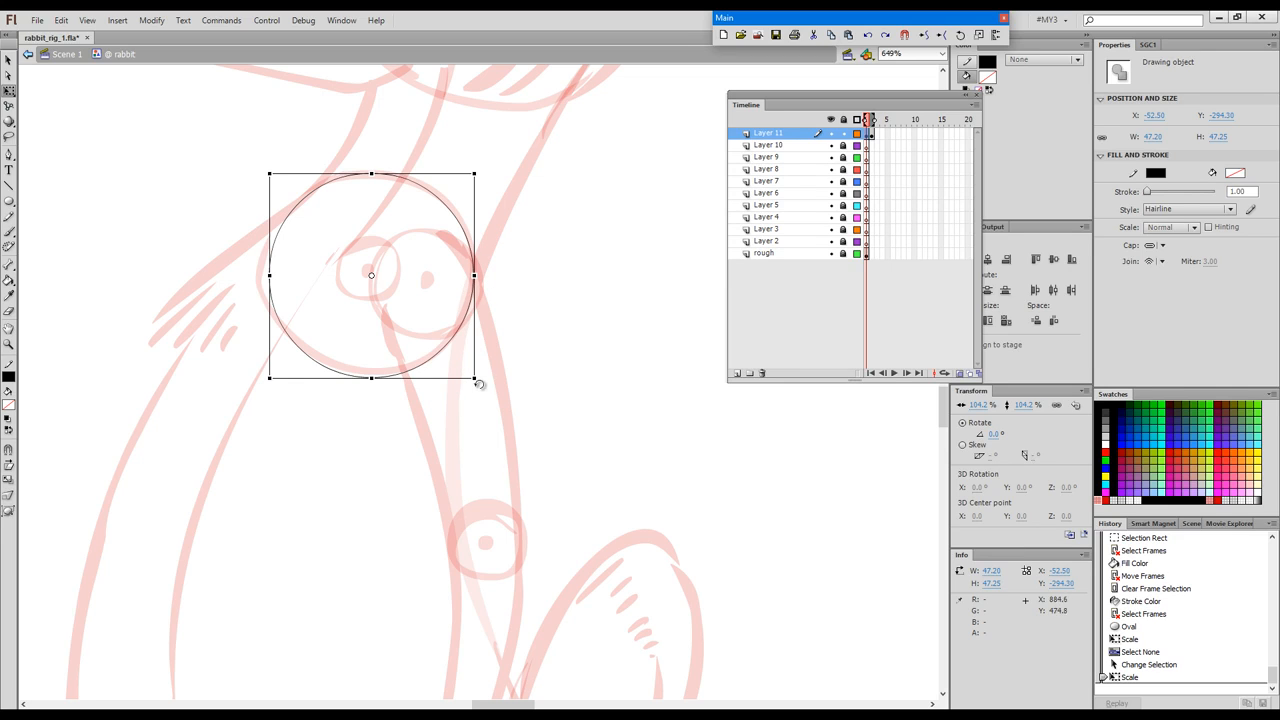
Scale the shoulder circle to about 47.6 px and nudge it up to fit the sketched mark
key(shift)
drag(474, 377, 476, 379)
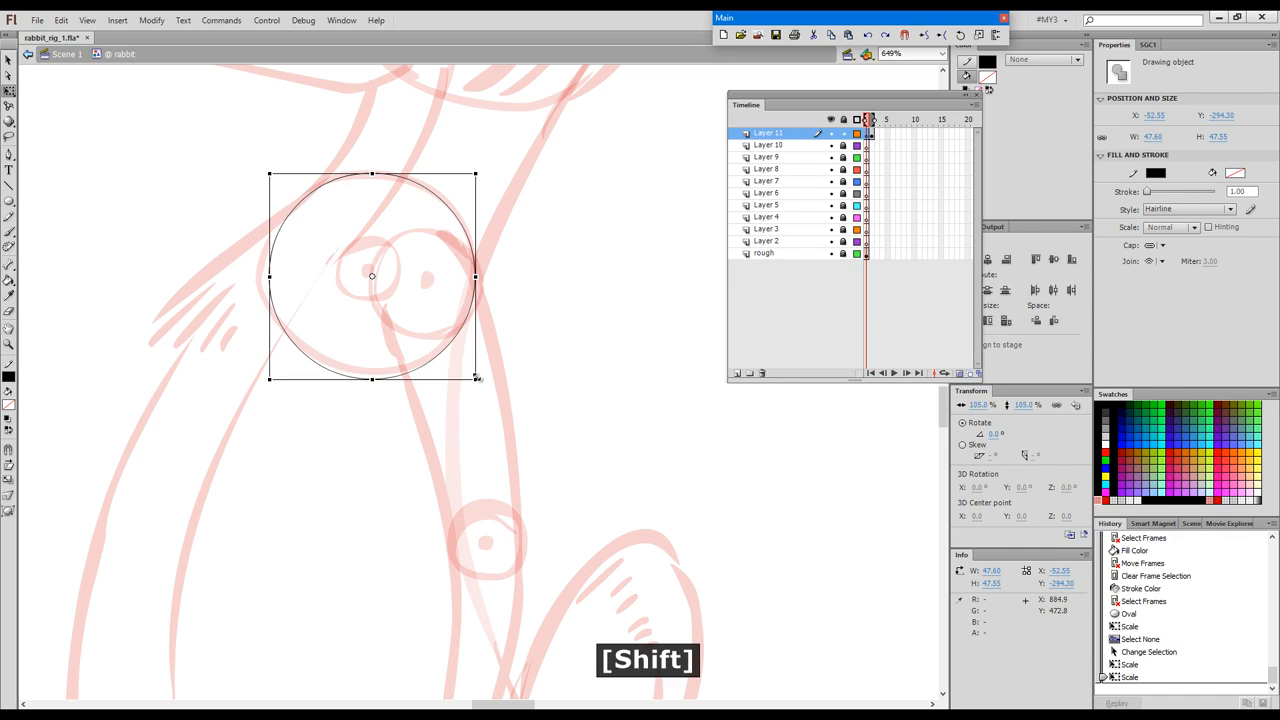
drag(551, 269, 471, 343)
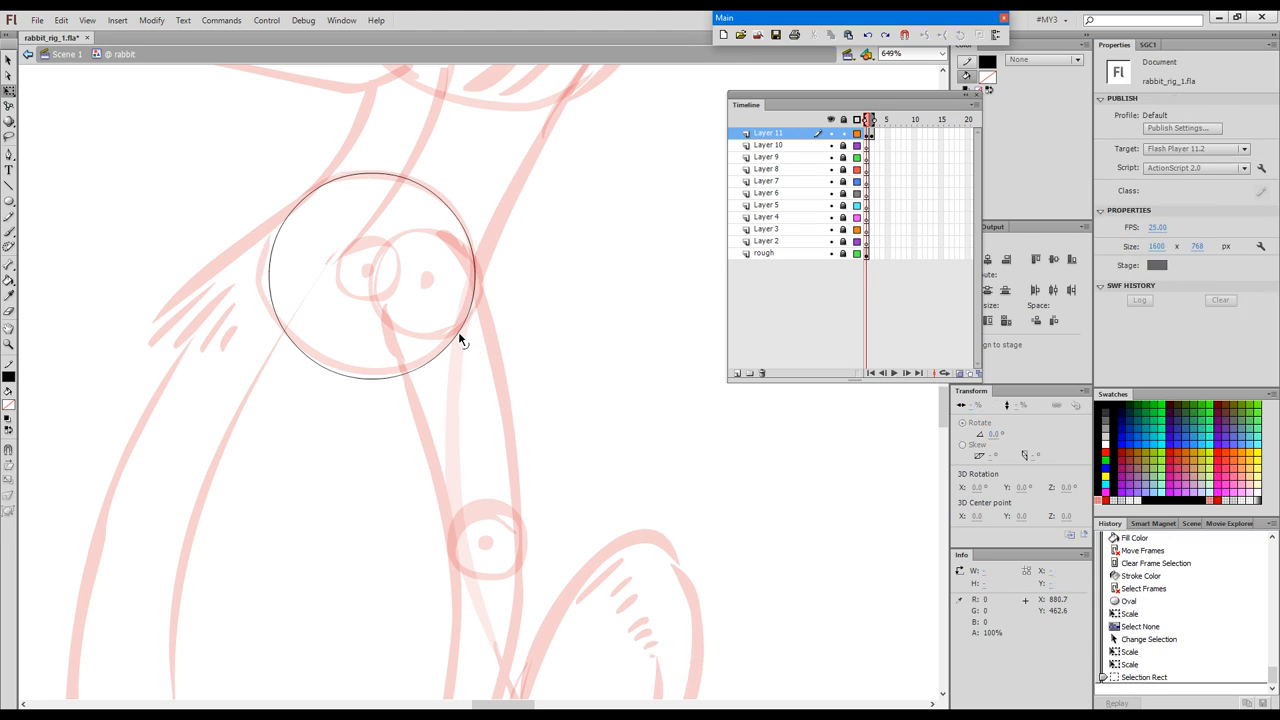
click(459, 333)
key(Up)
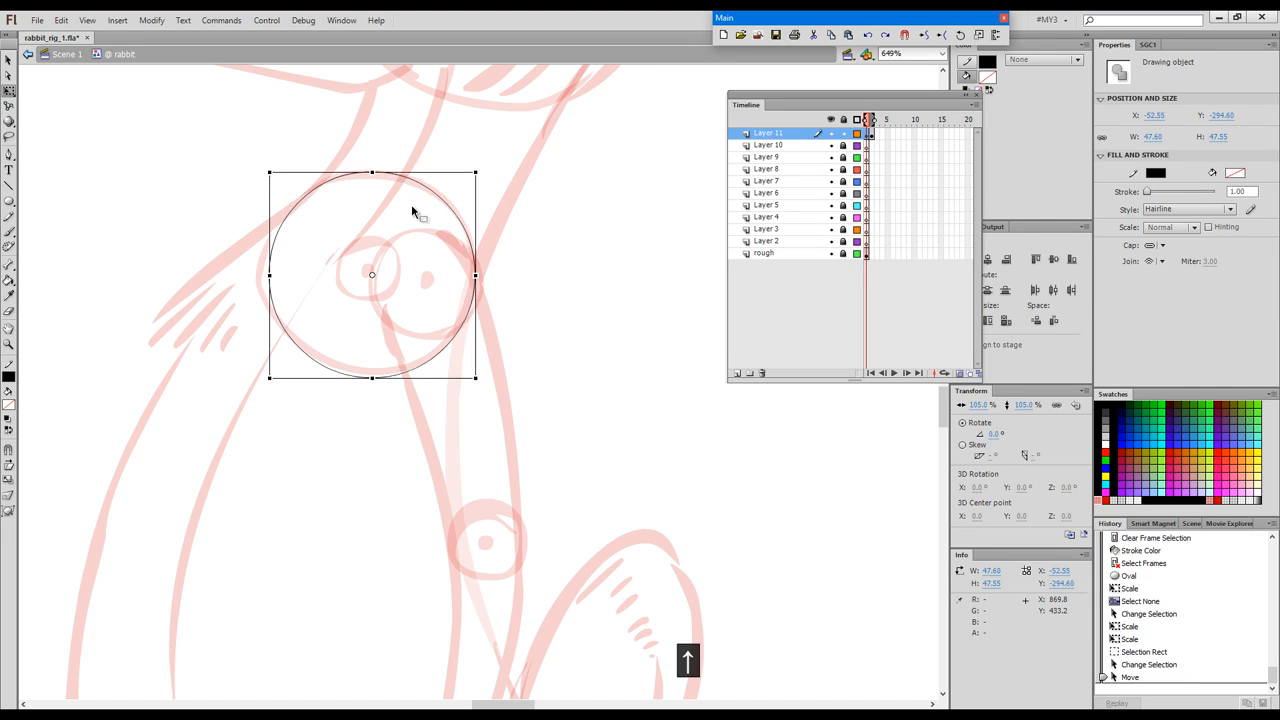
key(Up)
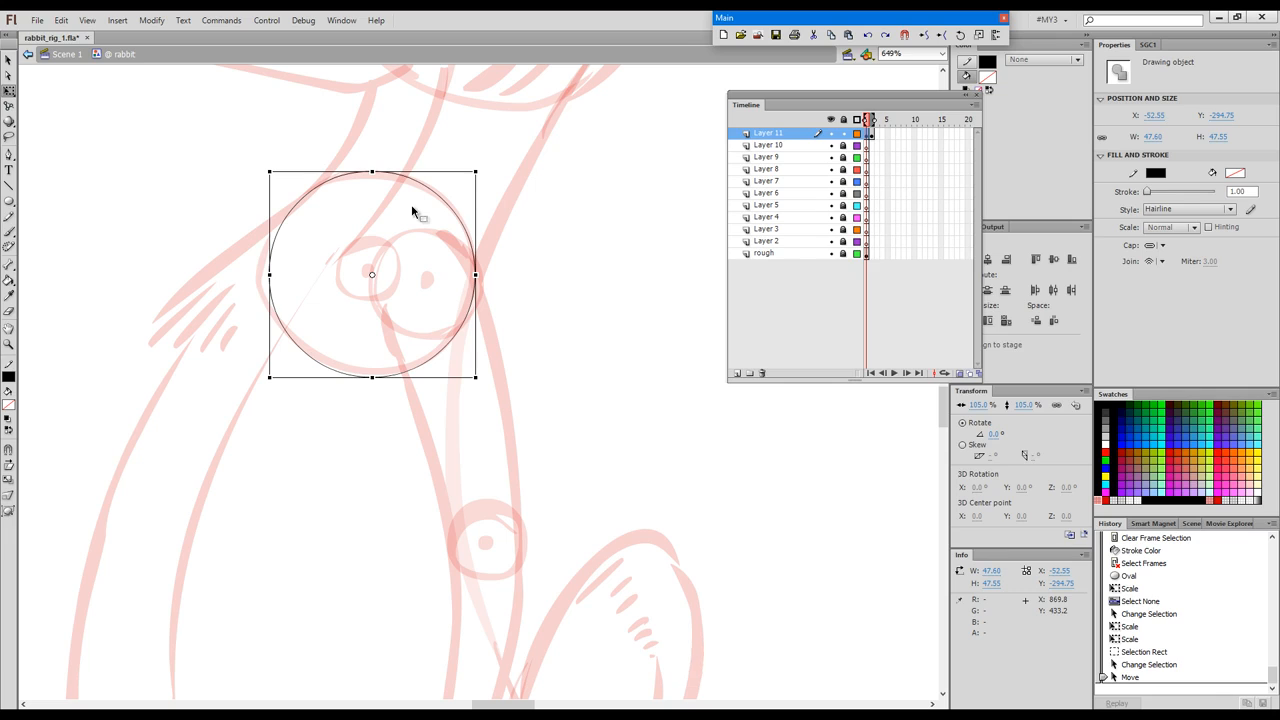
Duplicate the shoulder circle in place and scale the copy to about 18 px around the same centre
key(ctrl)
key(ctrl+c)
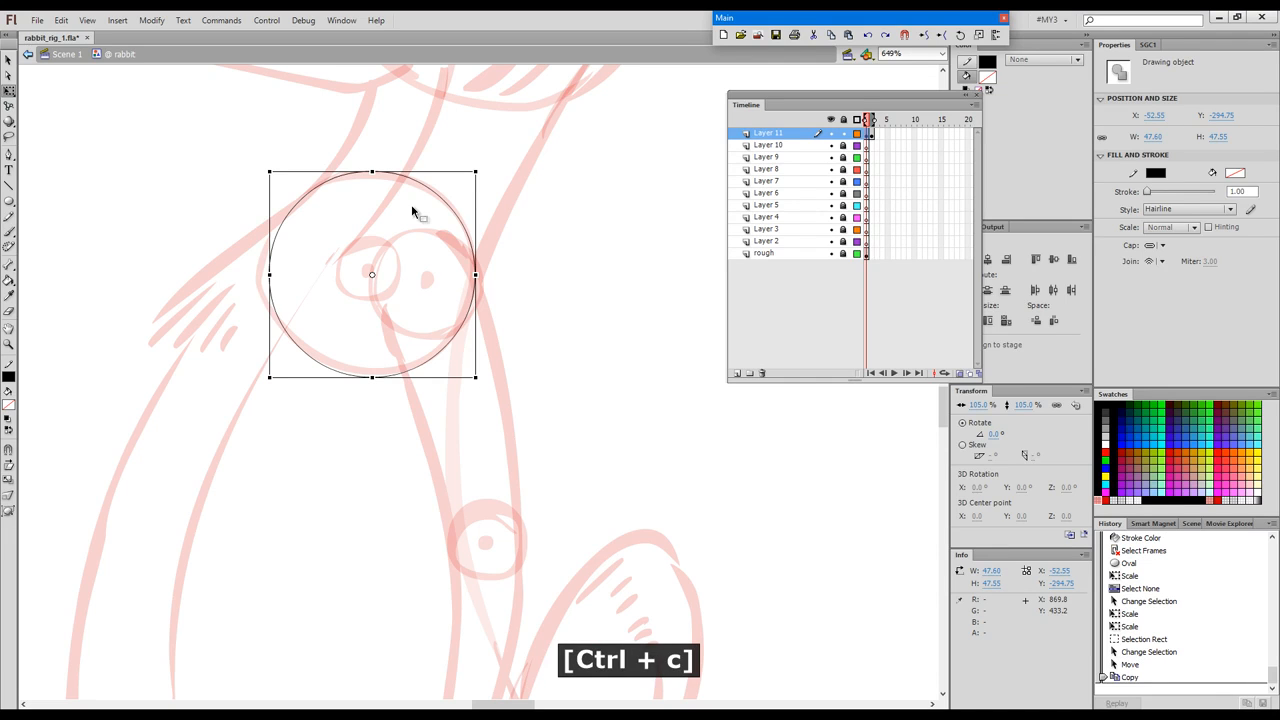
key(ctrl+shift+v)
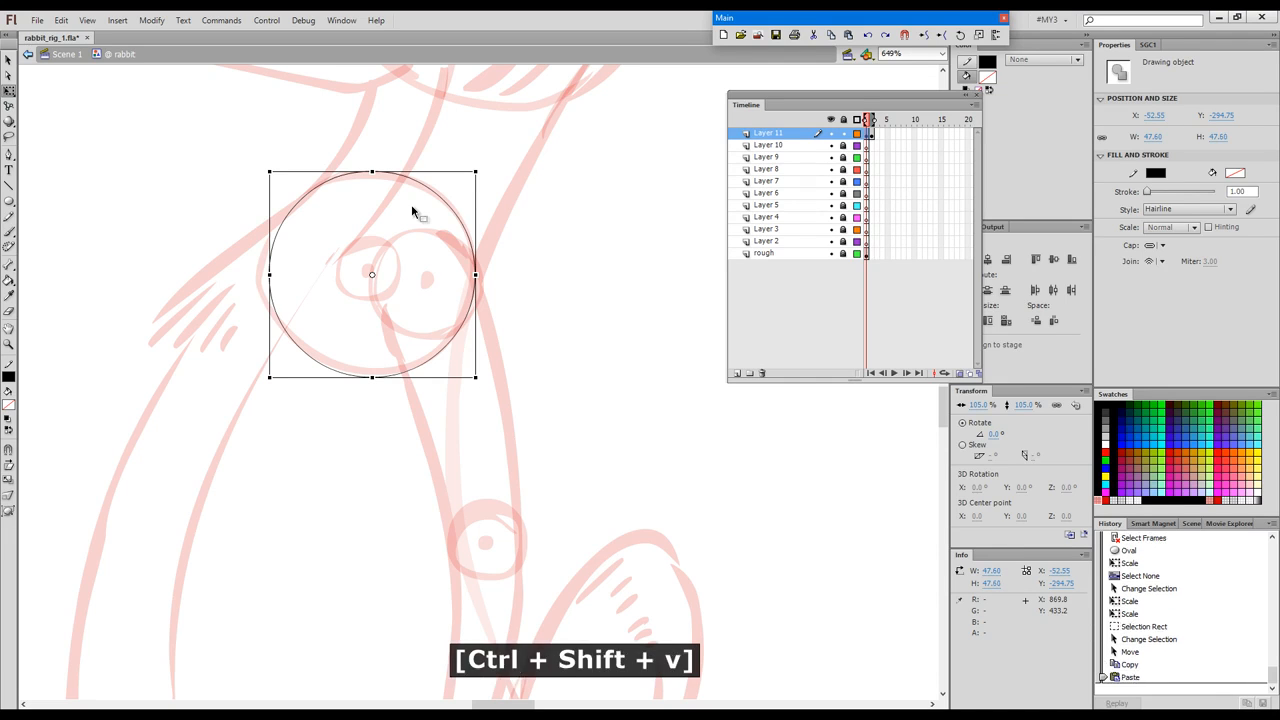
key(alt+shift)
drag(475, 379, 409, 324)
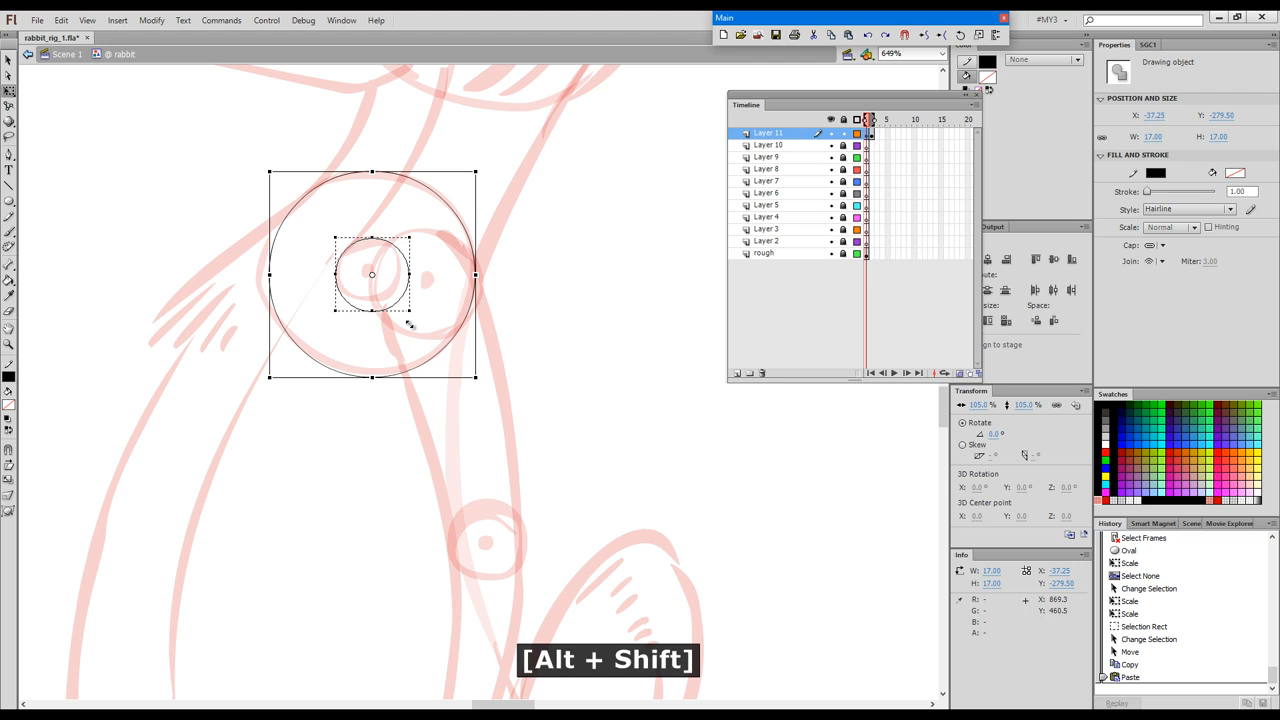
drag(409, 324, 412, 332)
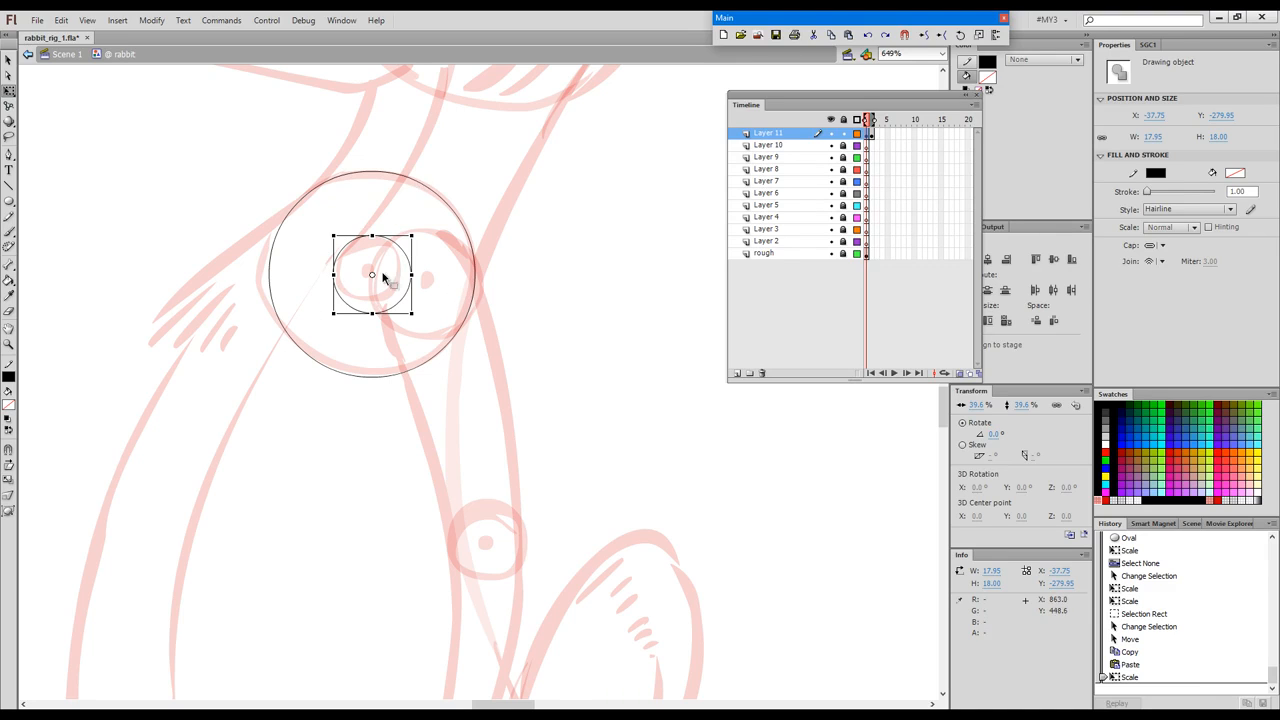
click(614, 300)
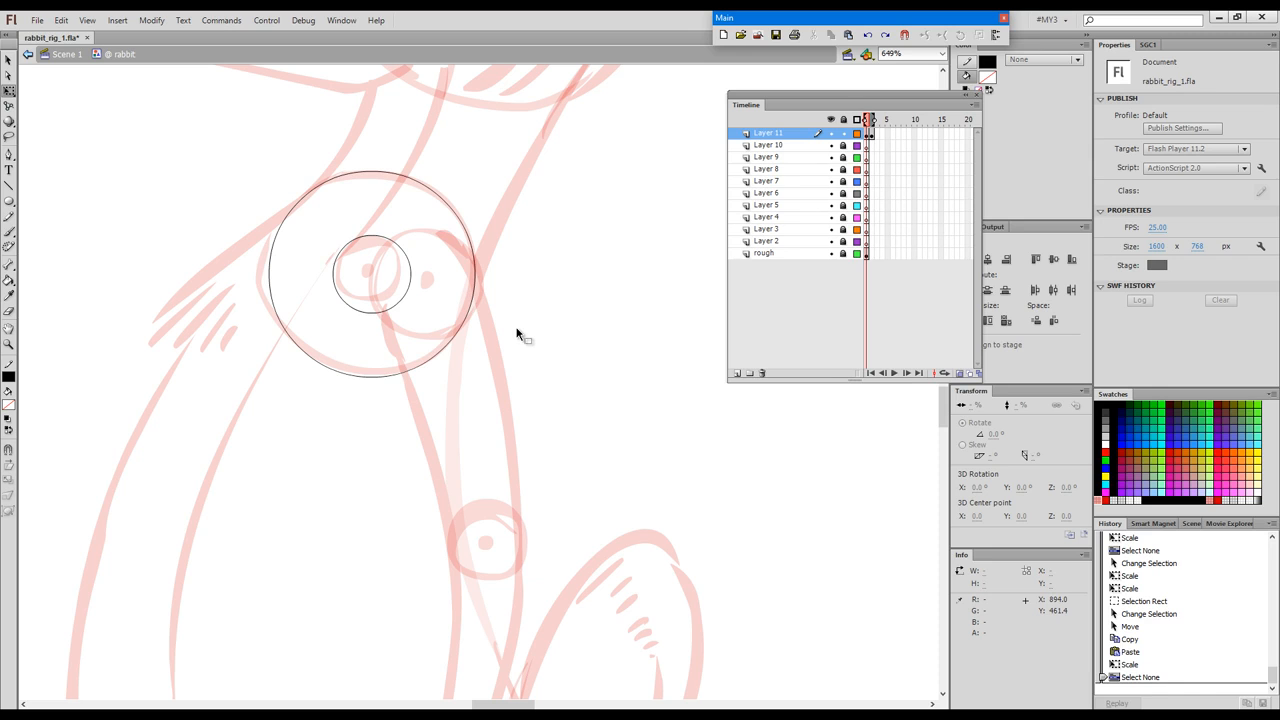
Draw a circle about 61 px wide over the head joint mark and nudge it left to centre it on the dot
key(o)
key(space)
mouse_move(629, 237)
mouse_down()
mouse_move(597, 489)
mouse_move(574, 536)
mouse_up()
drag(444, 280, 532, 413)
key(Left)
key(Left)
key(Left)
key(Left)
key(Right)
key(Left)
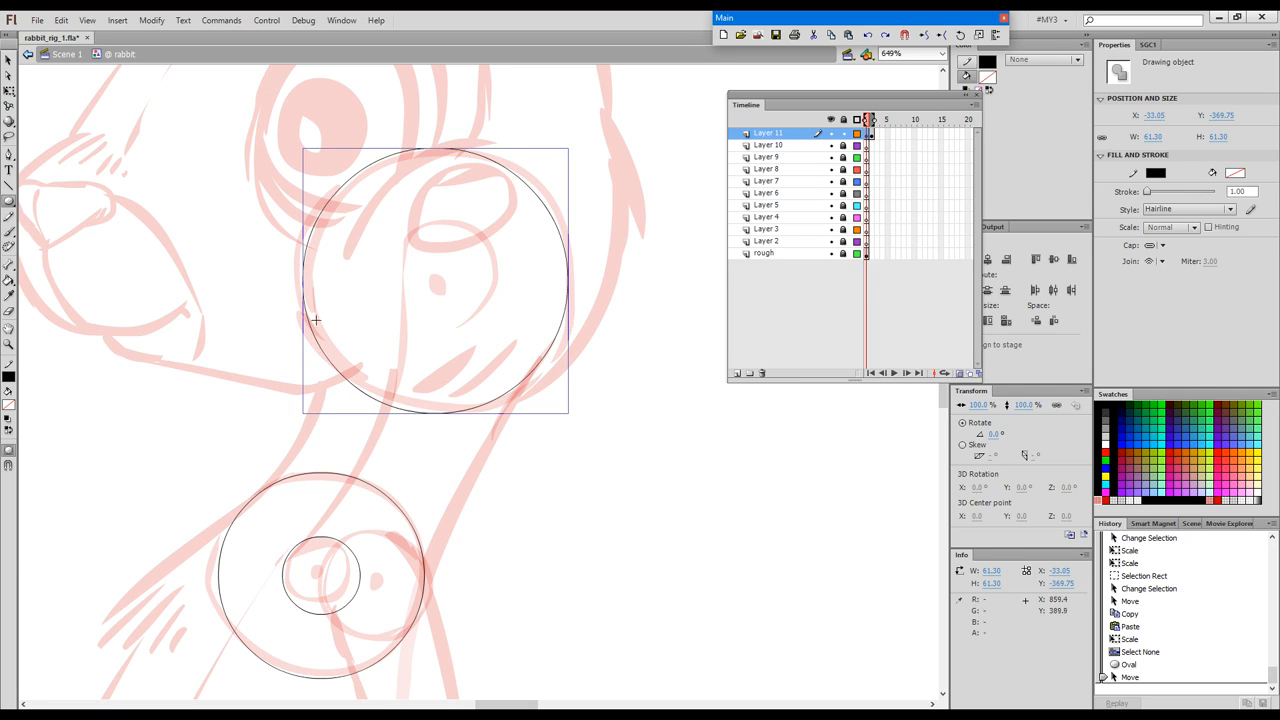
Scale the head circle down to about 60 px to fit the sketched joint mark
key(q)
drag(303, 147, 308, 153)
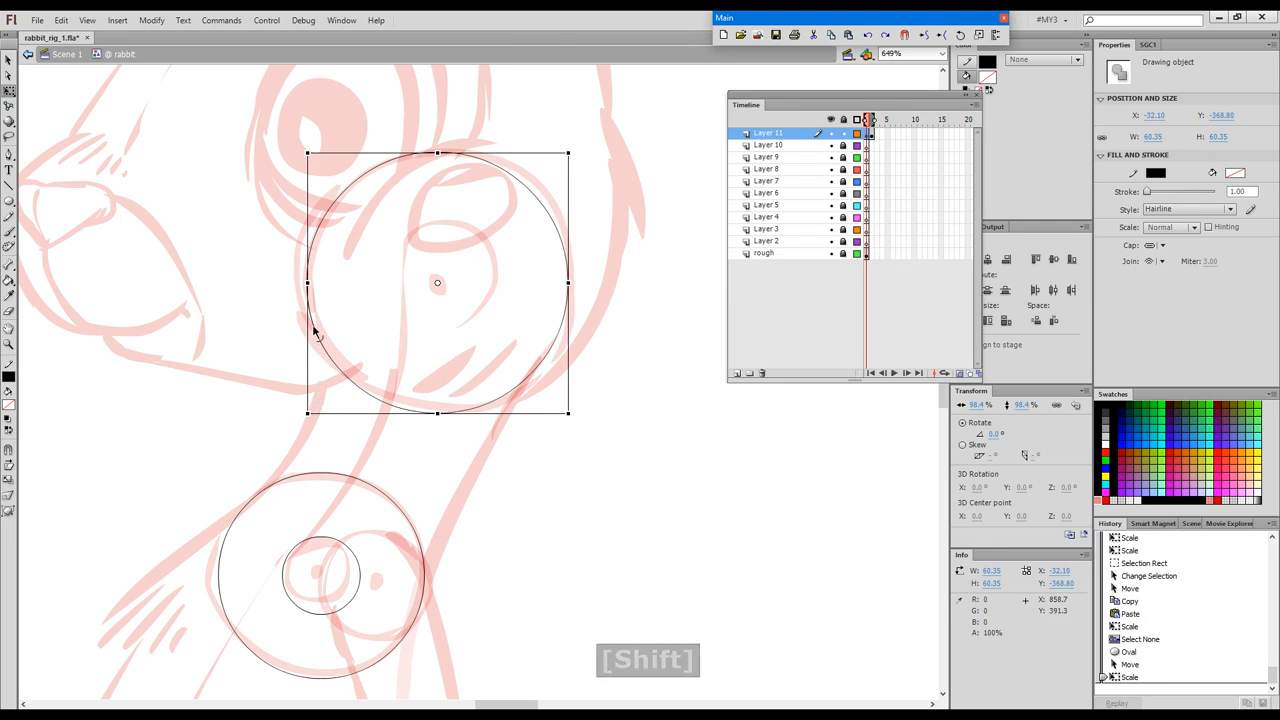
drag(308, 153, 311, 155)
key(Escape)
key(Escape)
Draw a circle about 24 px wide over the upper-arm joint mark and scale it slightly to fit
key(space)
drag(660, 477, 631, 397)
key(o)
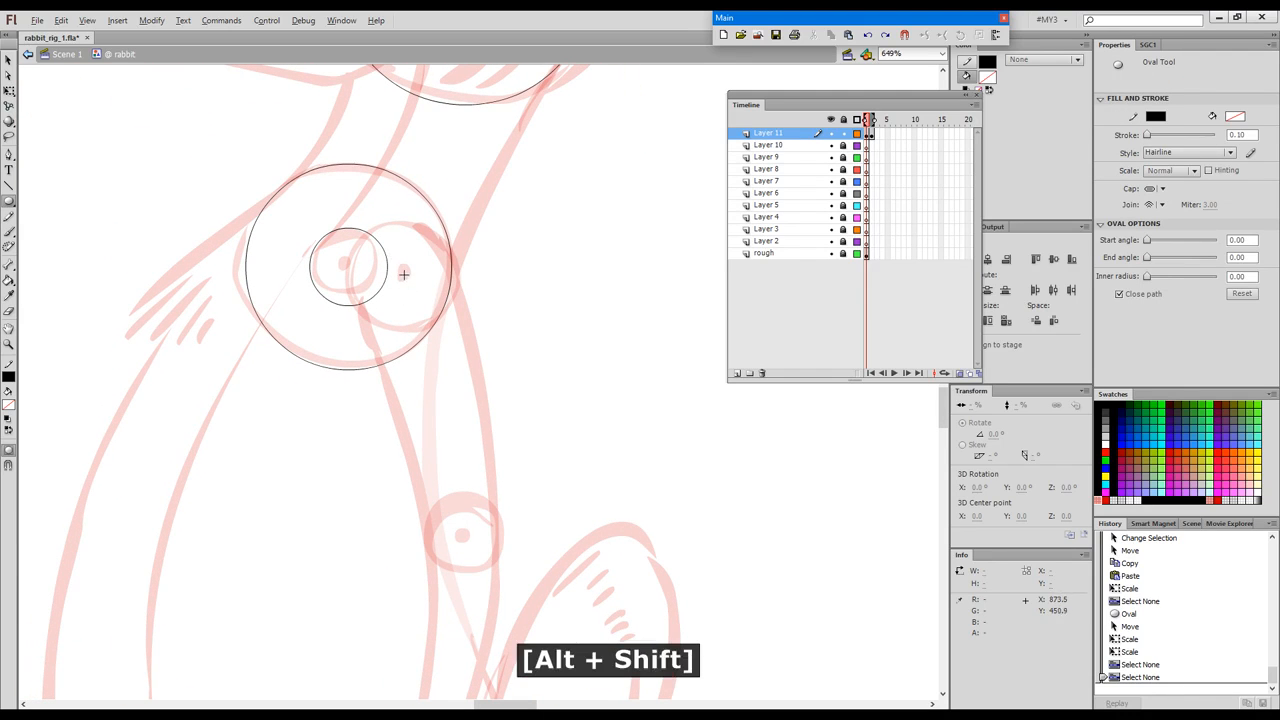
drag(403, 273, 444, 326)
key(q)
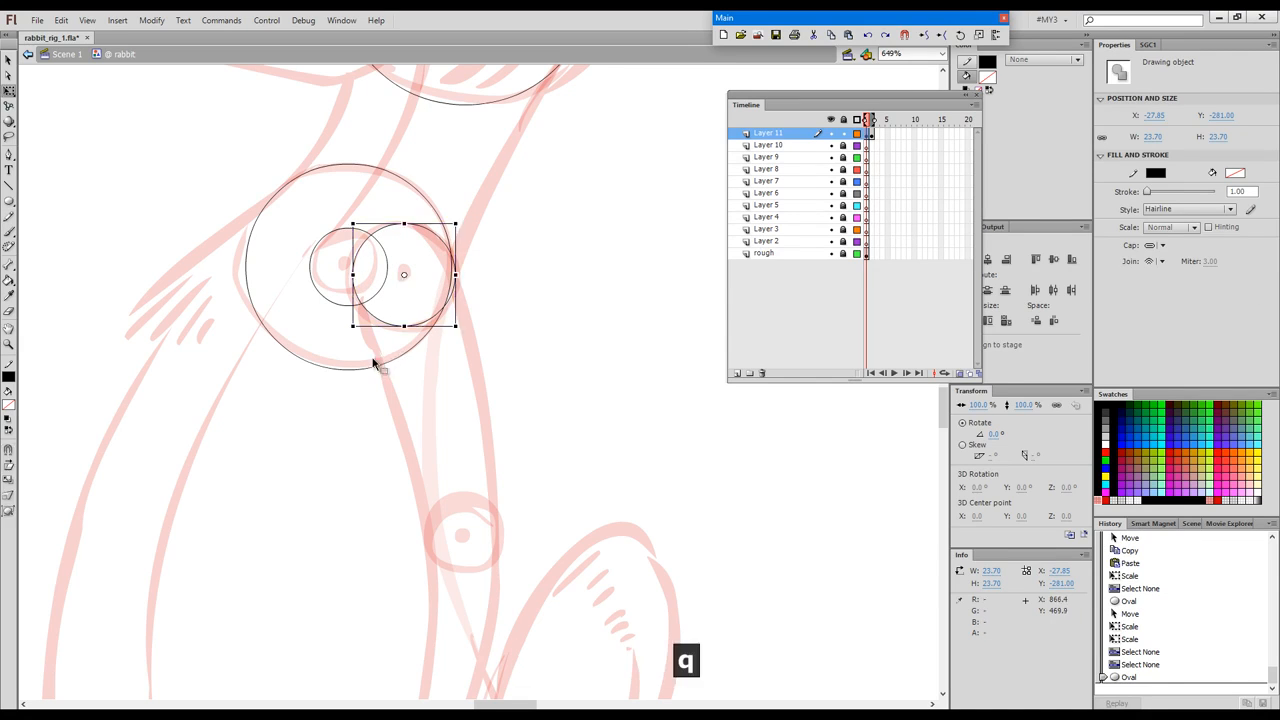
drag(353, 327, 355, 331)
click(590, 547)
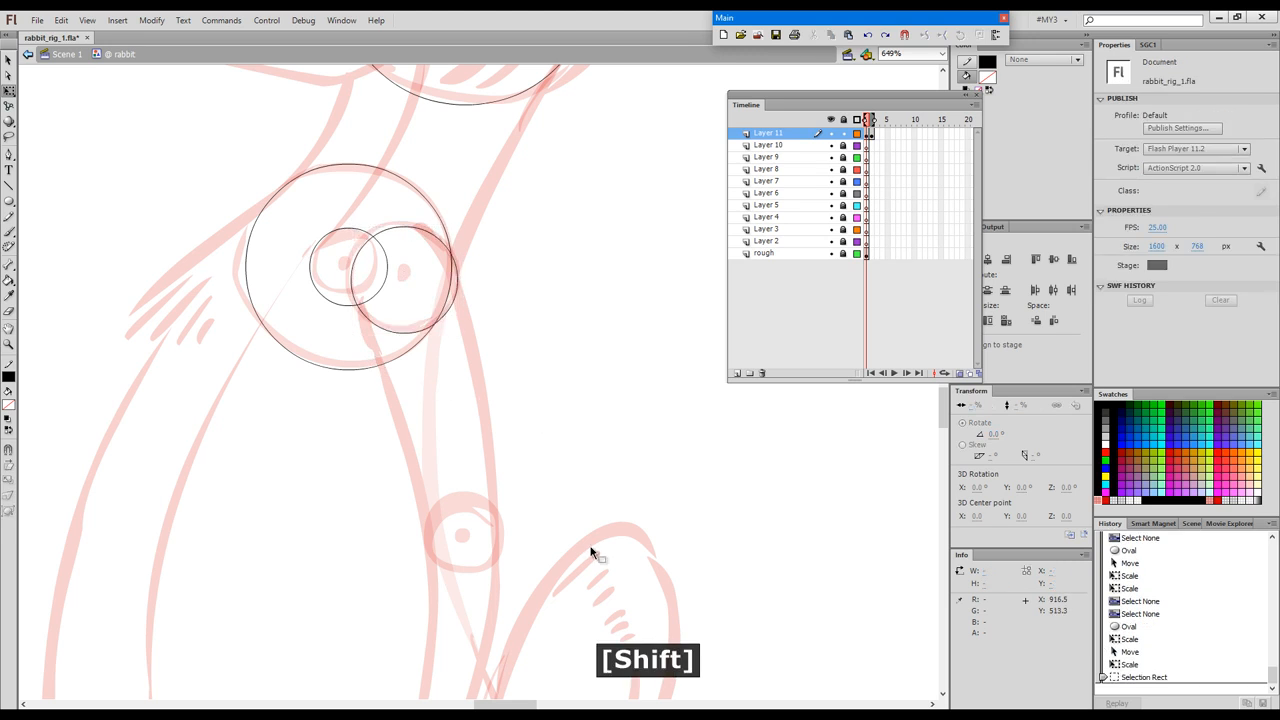
Draw a circle about 17 px wide over the elbow joint mark, scale it up slightly and nudge it right
drag(590, 547, 592, 280)
key(o)
drag(464, 267, 484, 308)
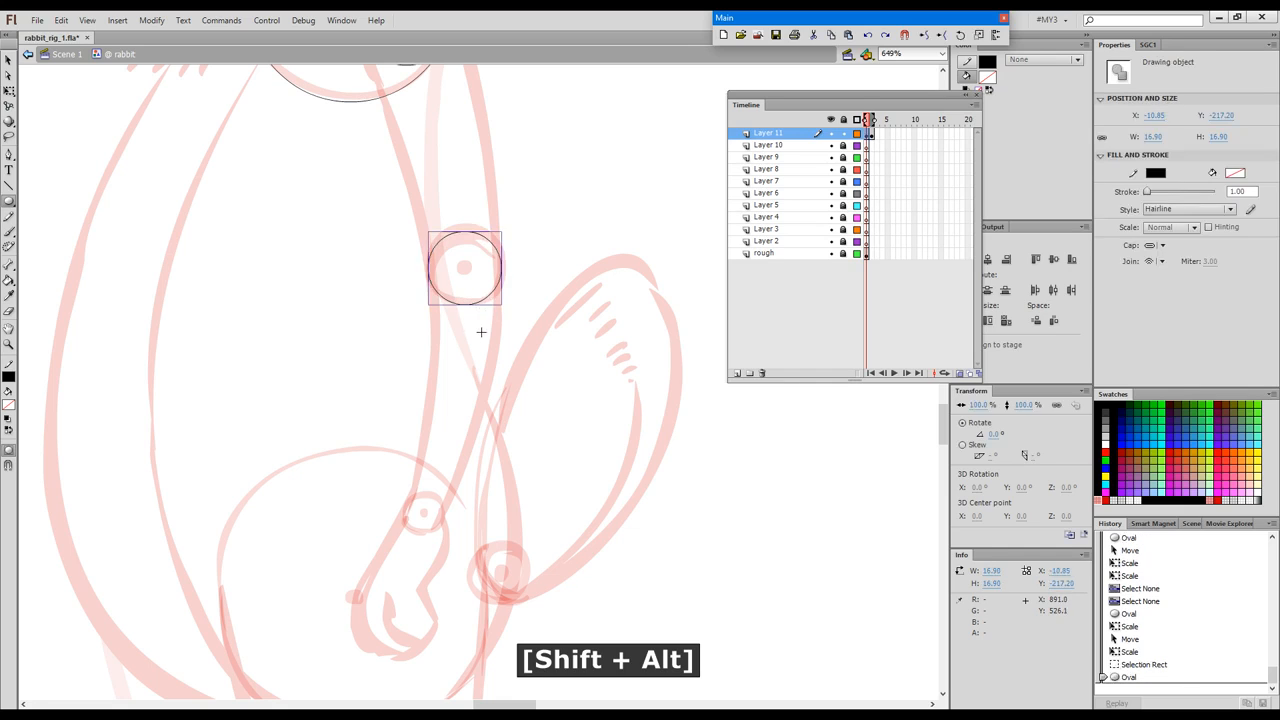
key(q)
drag(428, 231, 424, 227)
key(Right)
click(608, 438)
Draw small circles over the wrist joint mark and the joint mark at the tail's base
key(space)
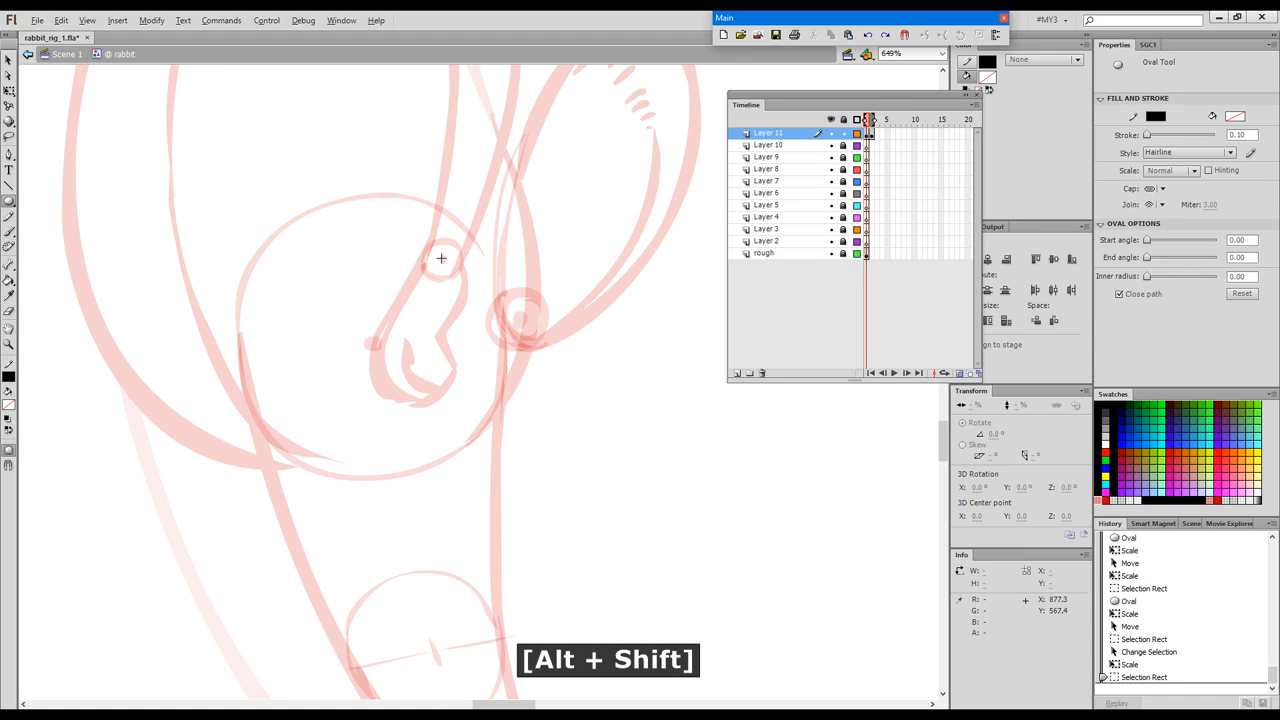
drag(441, 259, 451, 276)
key(space)
mouse_move(514, 354)
mouse_down()
mouse_move(522, 372)
mouse_move(540, 364)
mouse_move(539, 342)
mouse_up()
Draw a circle over the hip joint mark, scale it to about 62 px and nudge it down and right
drag(380, 364, 489, 497)
key(q)
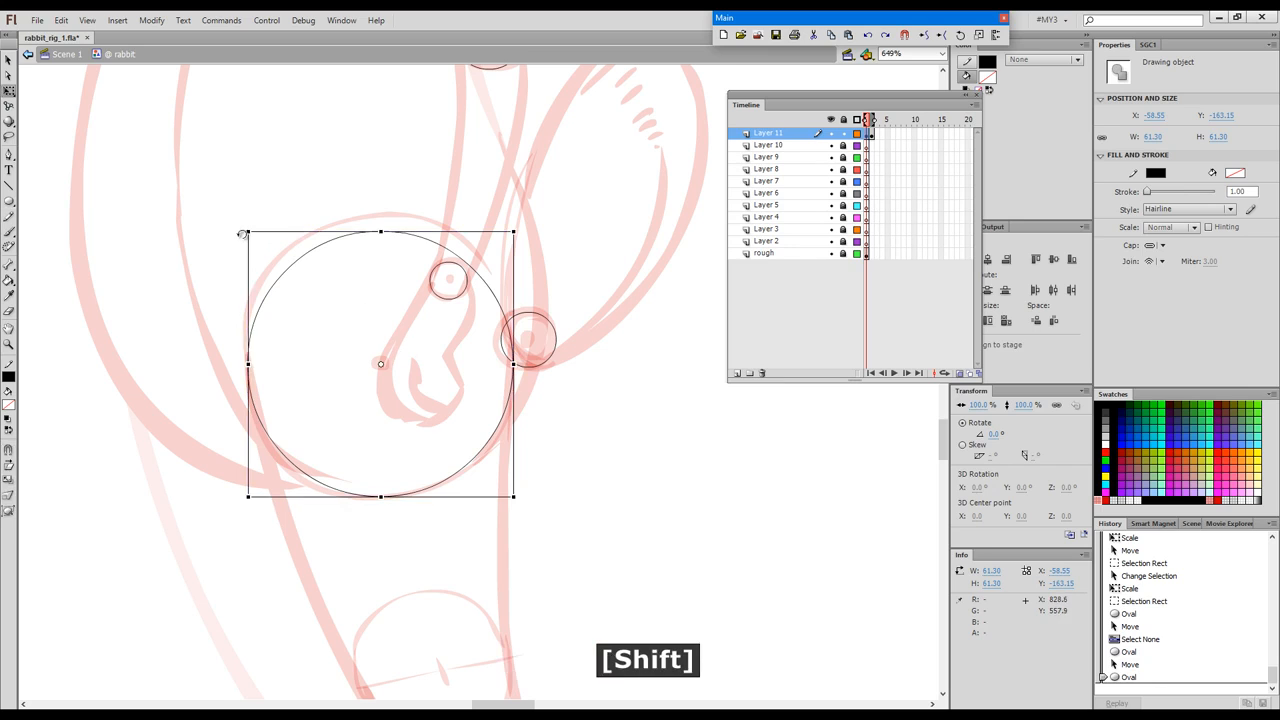
drag(249, 233, 252, 207)
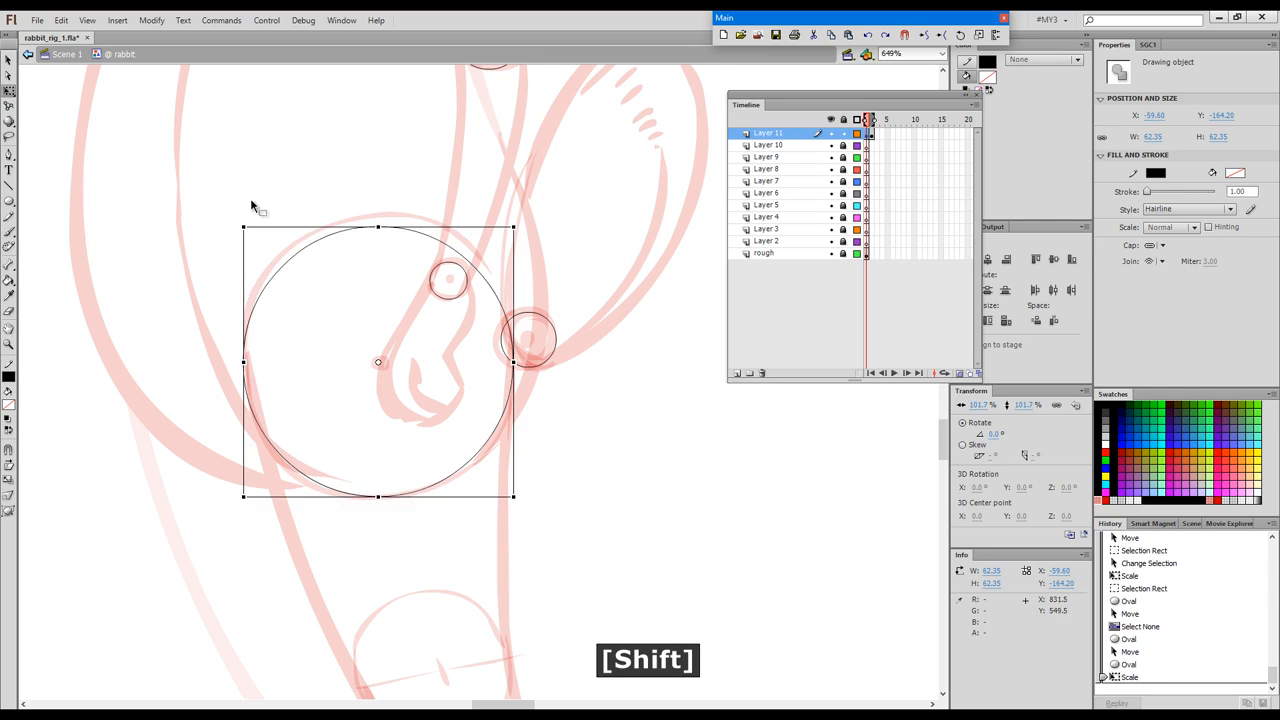
key(Down)
key(Right)
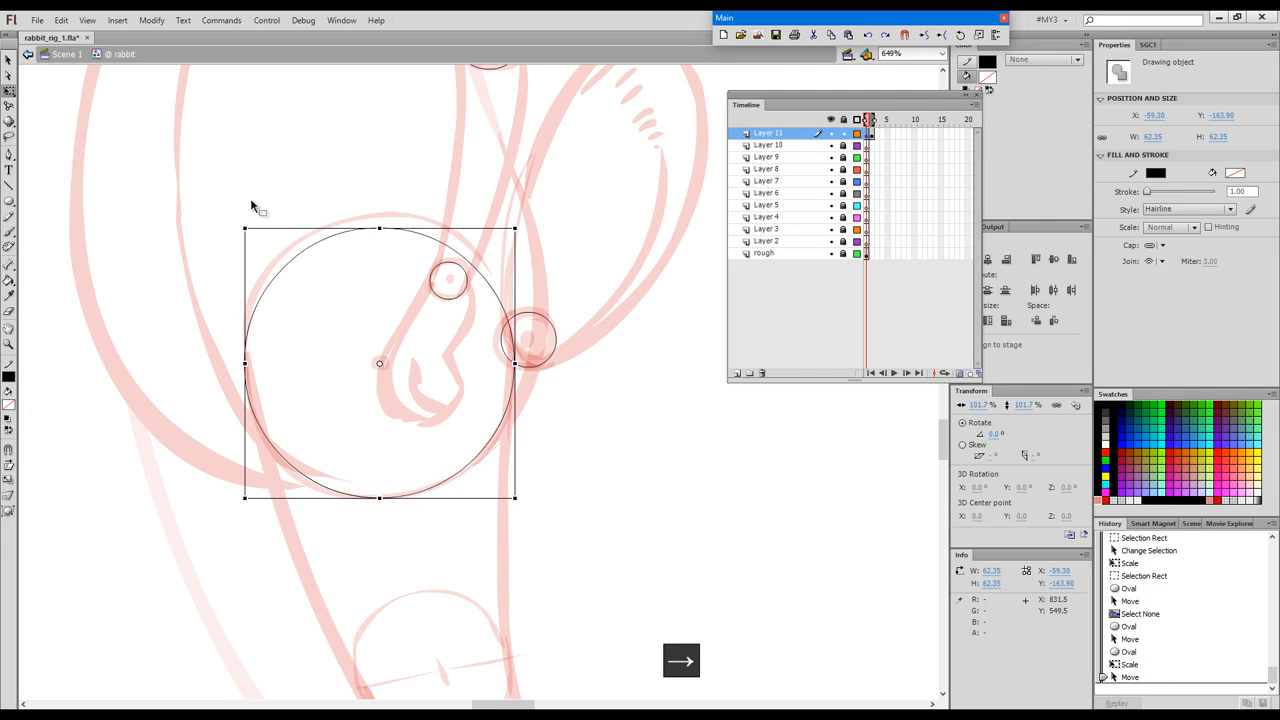
click(250, 198)
Draw a circle about 36 px wide over the mid-leg joint mark and nudge it up and left until it lines up
key(space)
drag(671, 569, 650, 205)
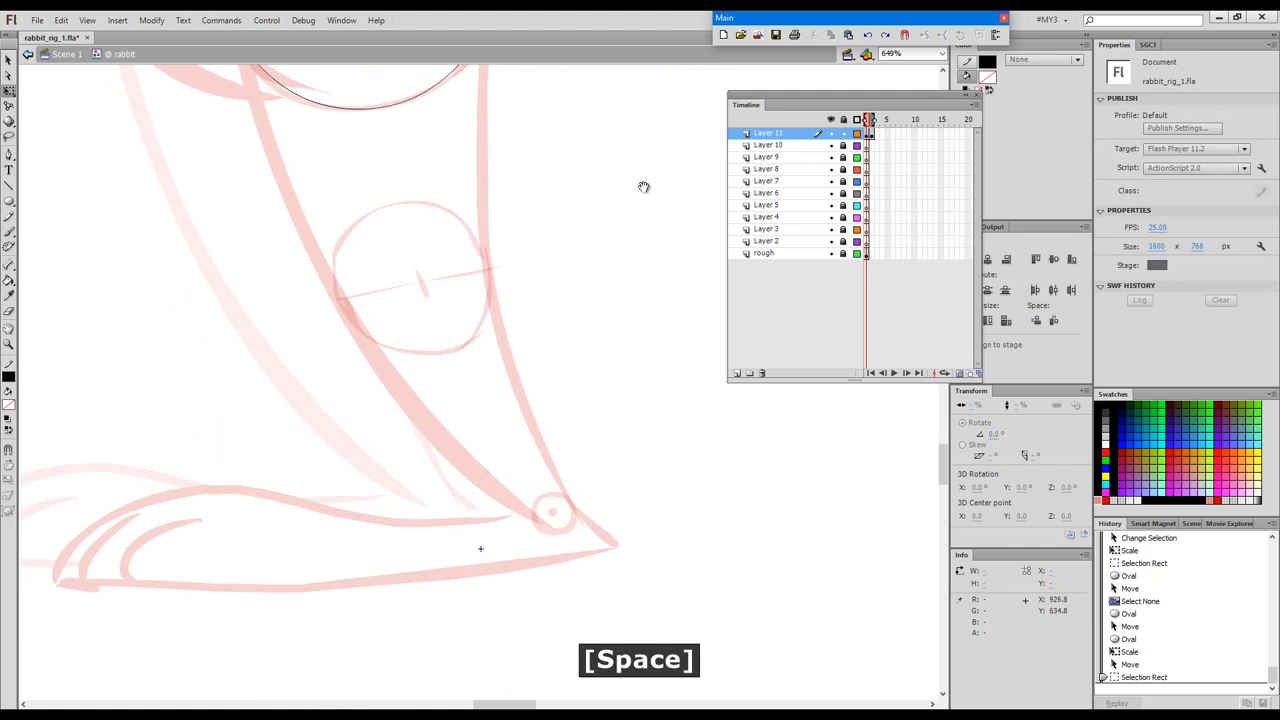
key(o)
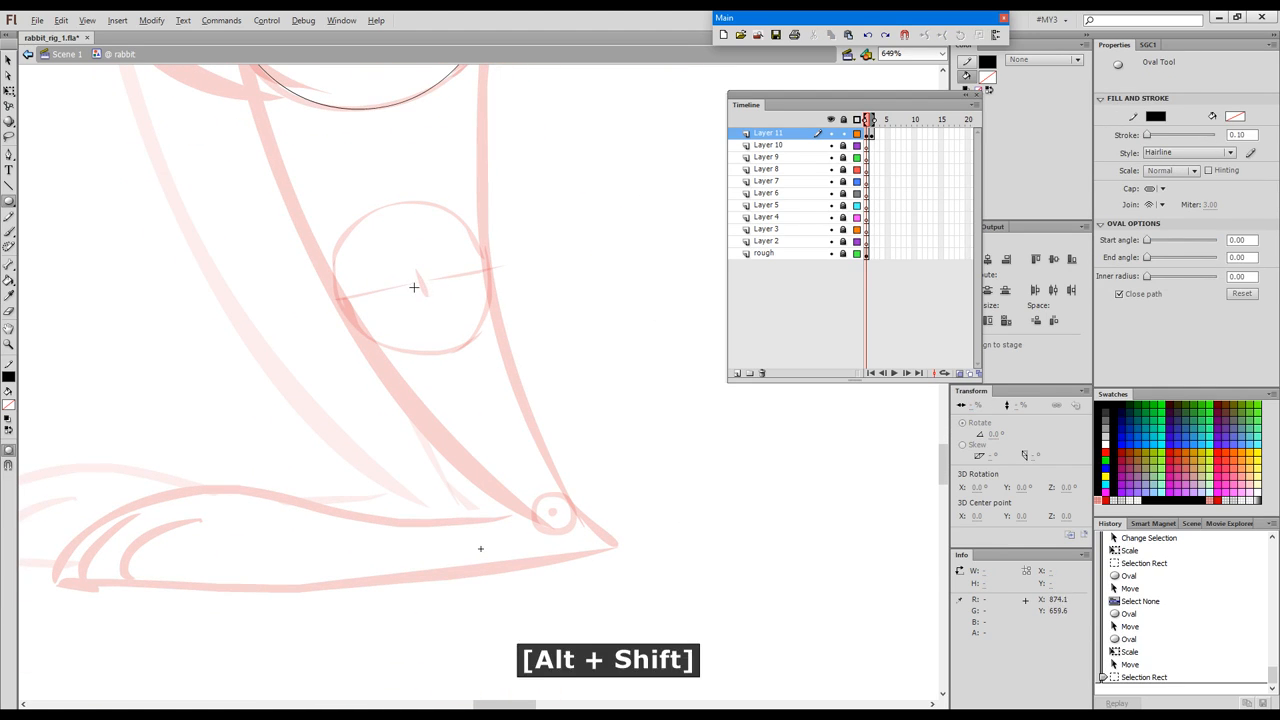
drag(413, 284, 479, 363)
key(Up)
key(Up)
key(Up)
key(Up)
key(Up)
key(Left)
key(Left)
key(Up)
key(Up)
key(Up)
key(Up)
key(Up)
key(Up)
key(Up)
key(Down)
key(Down)
key(Left)
key(Right)
Scale the mid-leg circle up slightly to 36.4 px and nudge it left onto the sketched mark
key(q)
drag(489, 356, 491, 356)
key(Left)
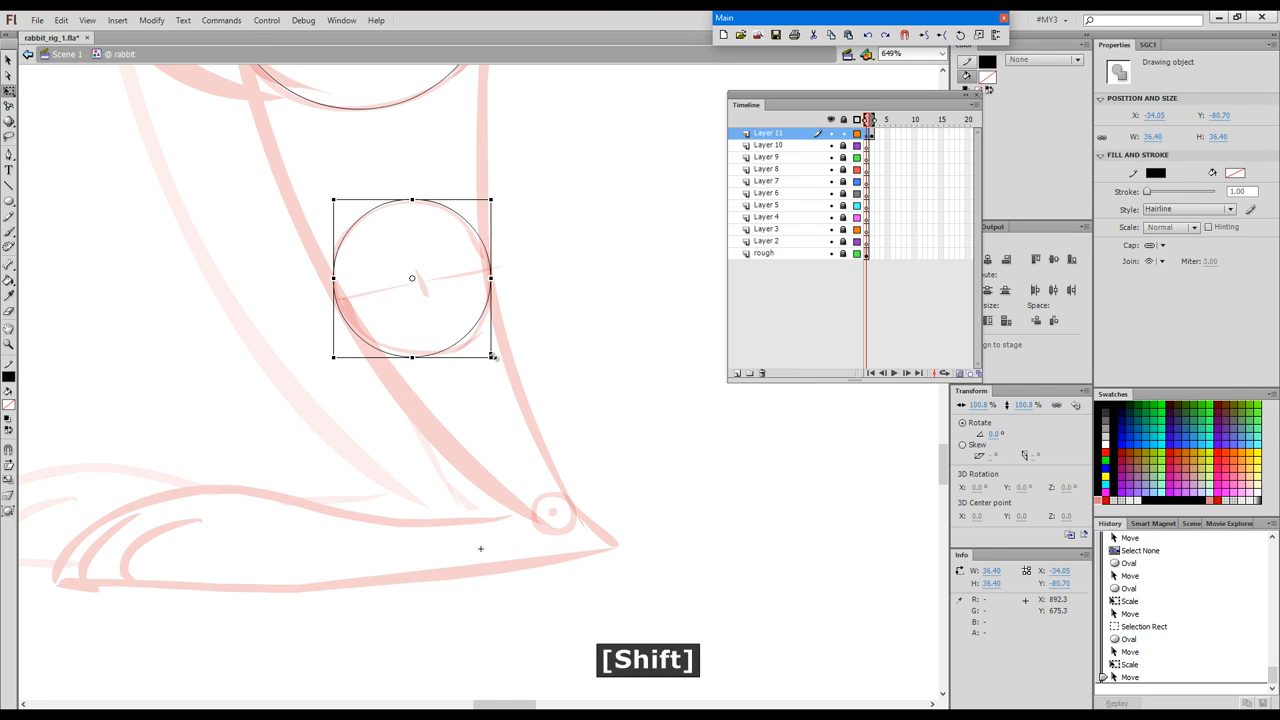
Scale the mid-leg circle to 36.7 px and nudge it up and left toward the sketched joint mark
click(609, 376)
key(space)
drag(609, 376, 575, 420)
click(351, 400)
key(Up)
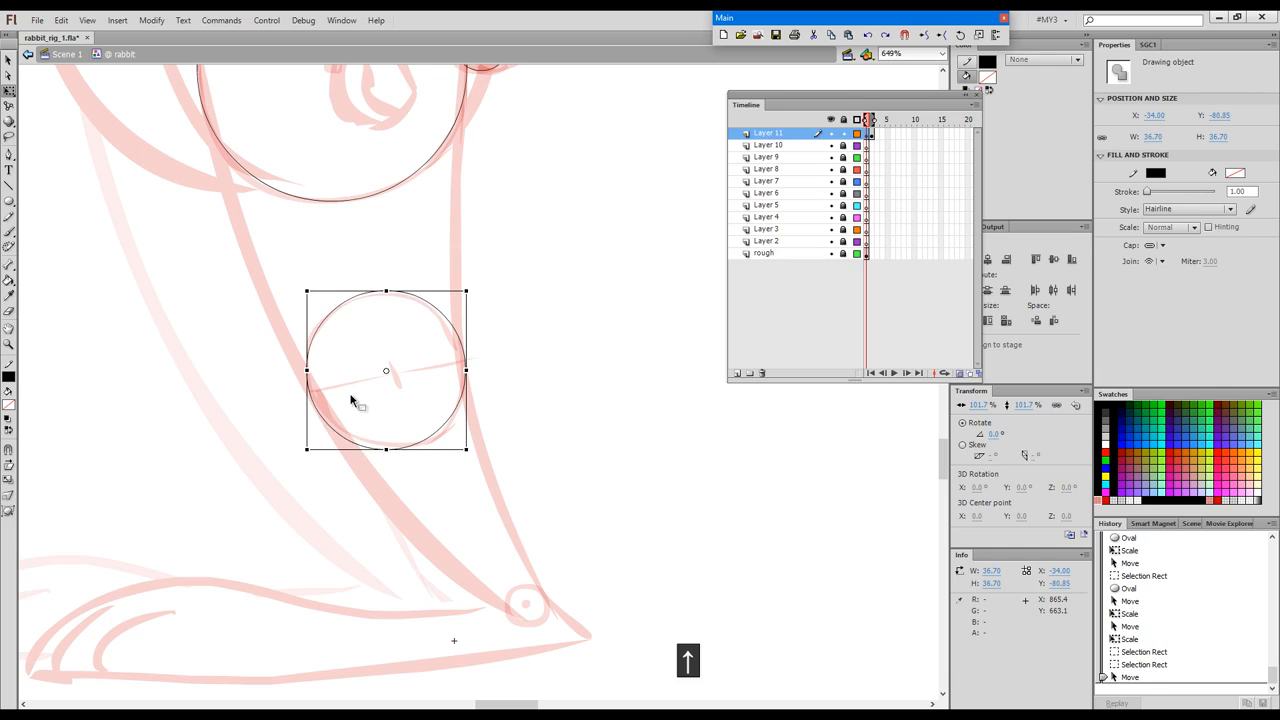
key(Up)
key(Up)
key(Left)
key(Left)
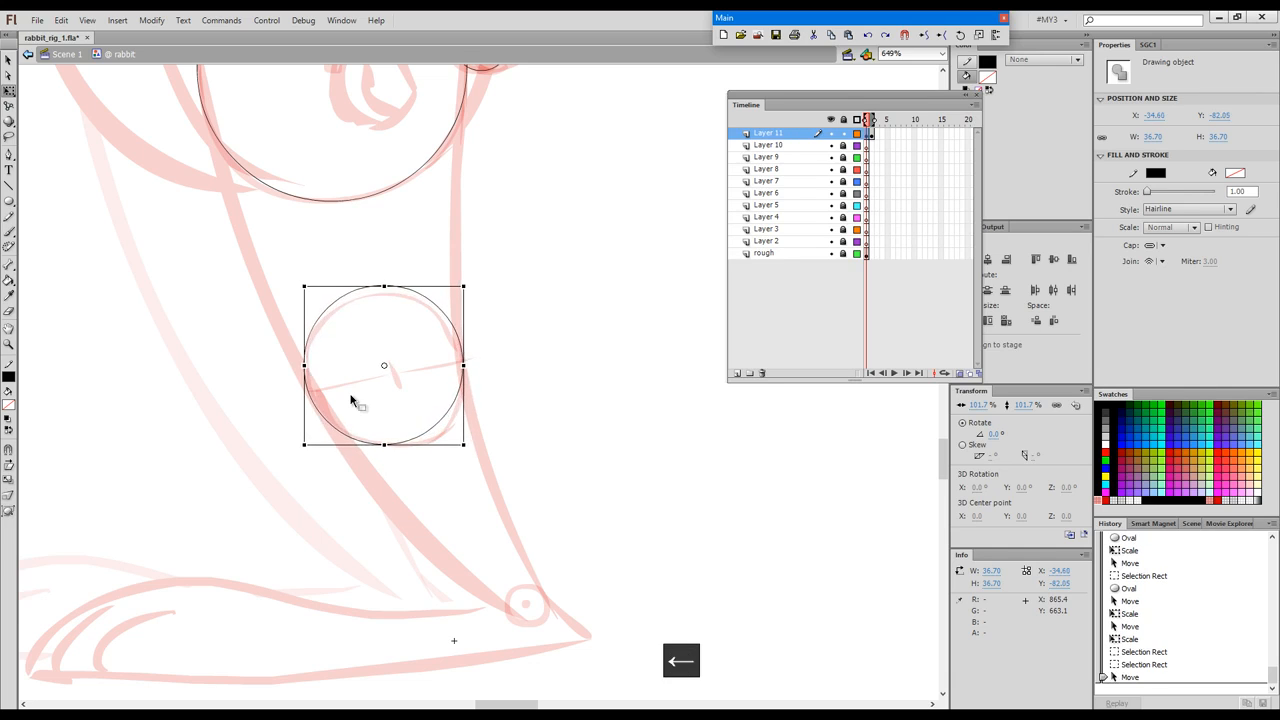
key(Up)
key(Up)
key(Up)
key(Left)
key(Up)
key(Up)
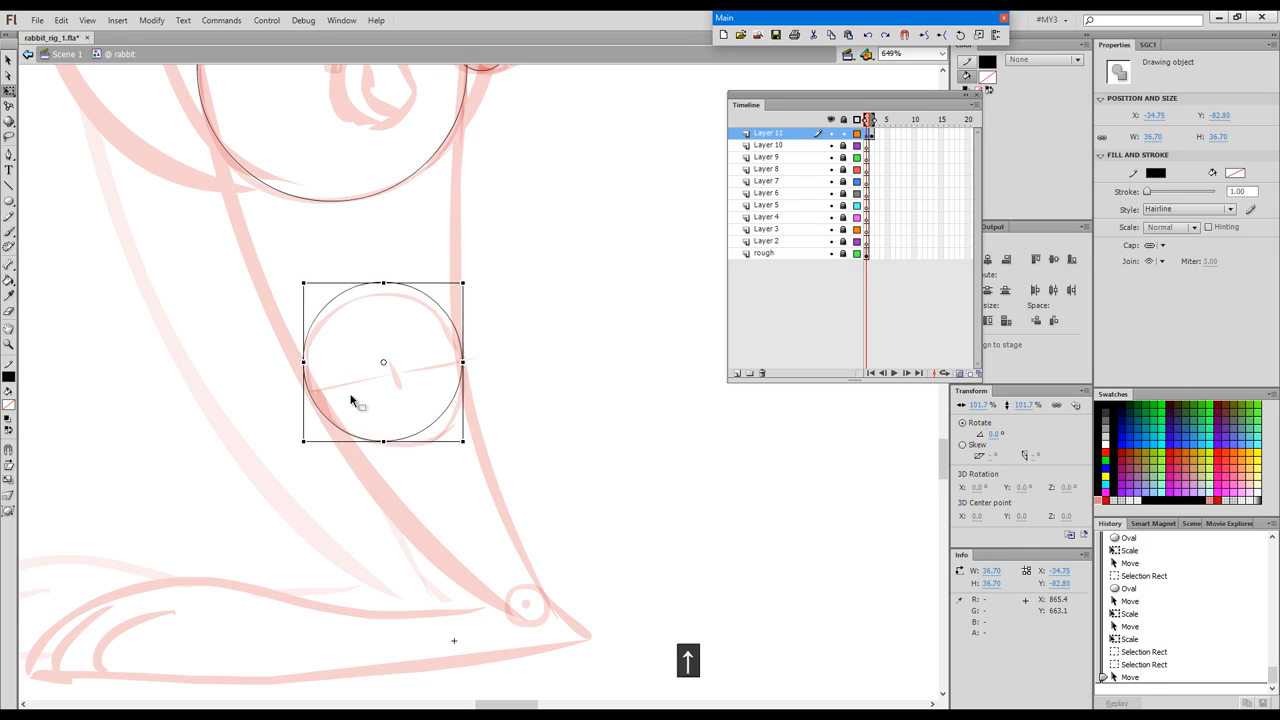
Enlarge the mid-leg circle to about 37.55 px and nudge it slightly right onto the leg outline
key(shift)
drag(304, 441, 299, 447)
click(527, 438)
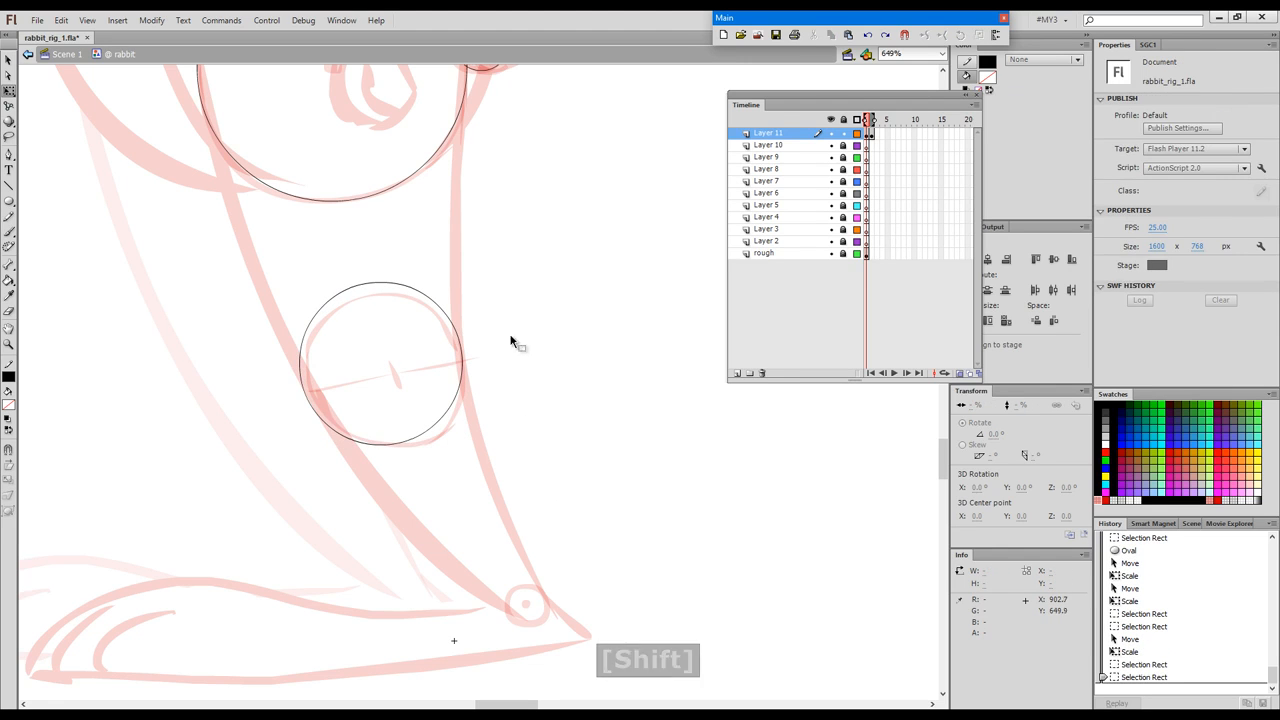
click(441, 369)
key(Right)
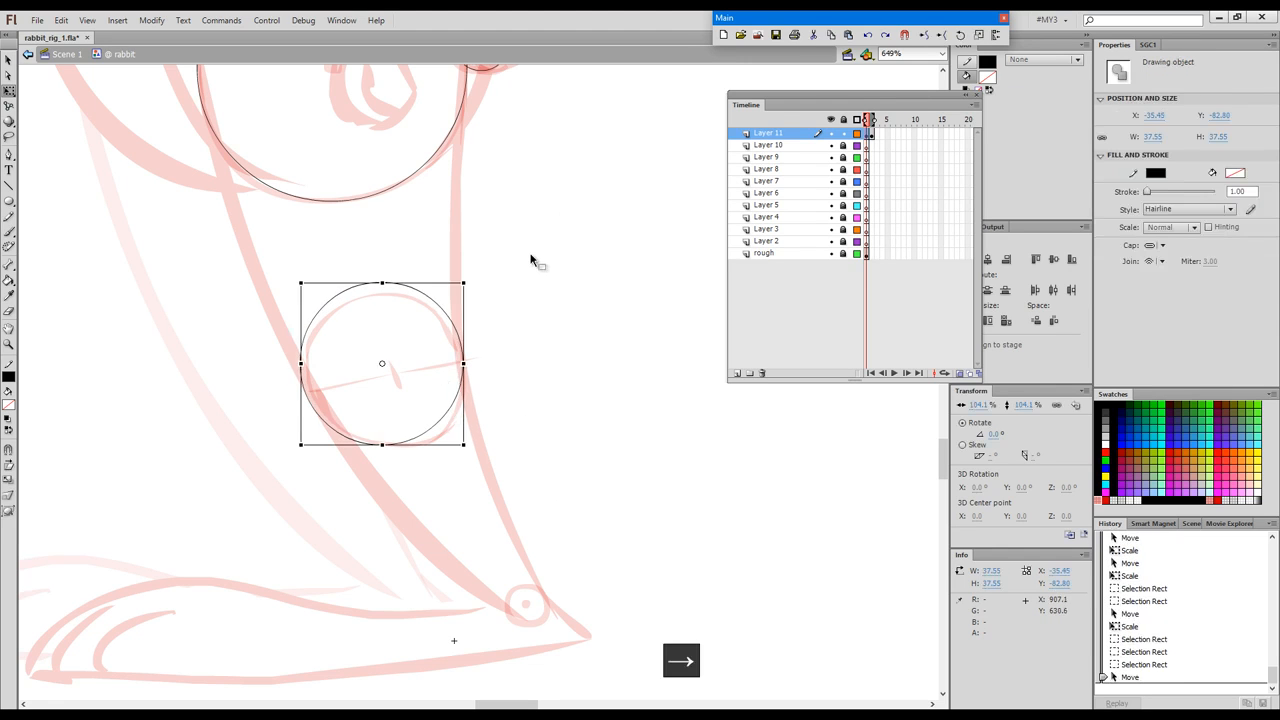
Draw a circle about 9.2 px wide over the ankle joint mark and nudge it left into line
click(701, 565)
key(space)
drag(654, 541, 629, 326)
key(o)
drag(503, 389, 515, 408)
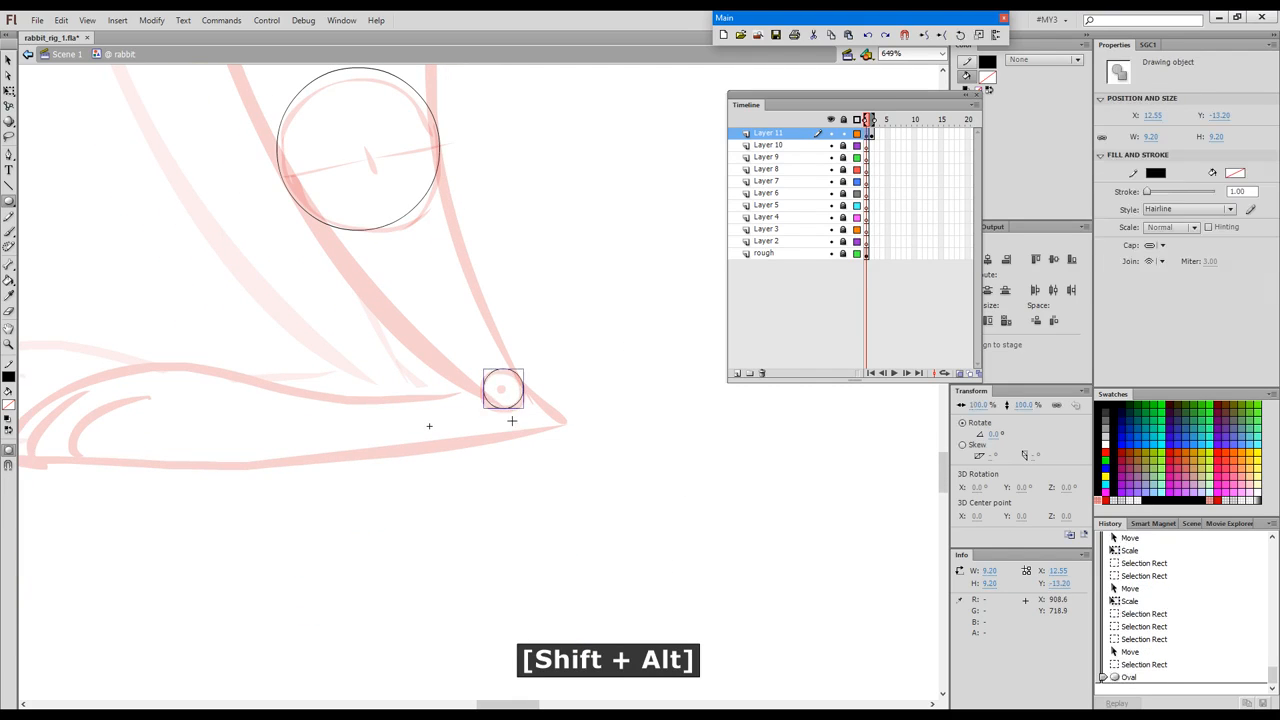
key(Left)
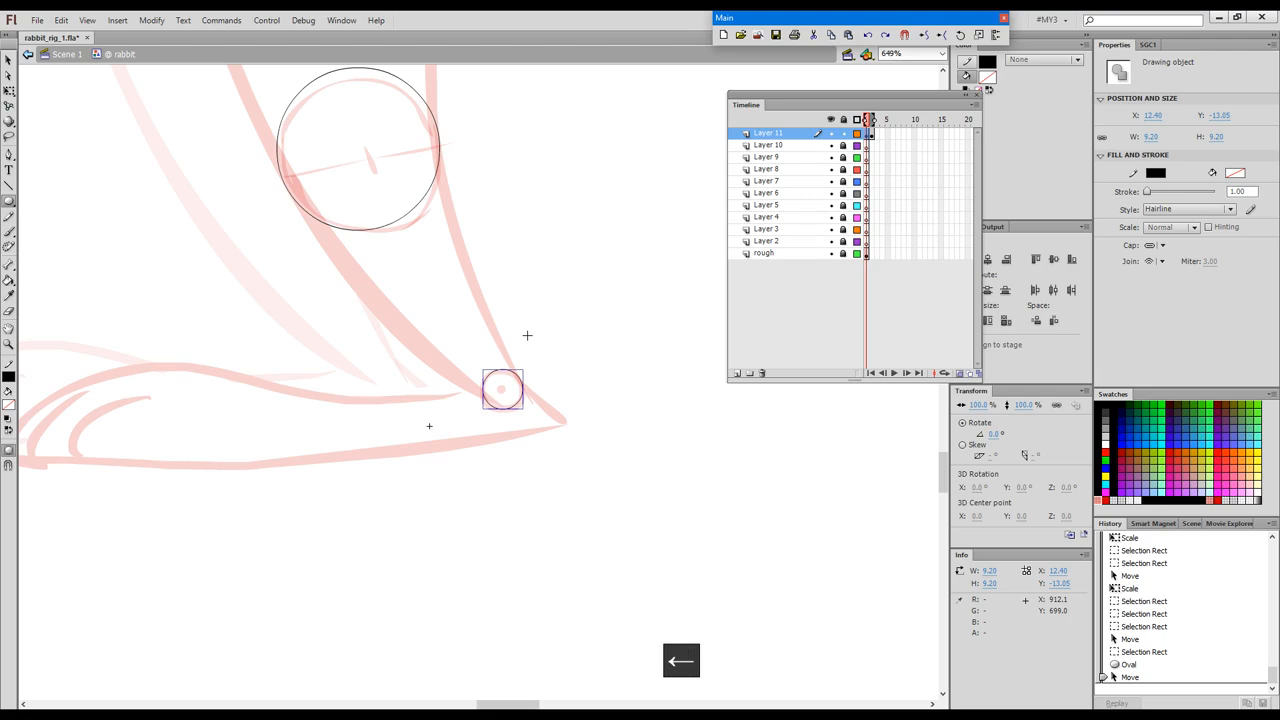
drag(612, 375, 616, 389)
key(BackSpace)
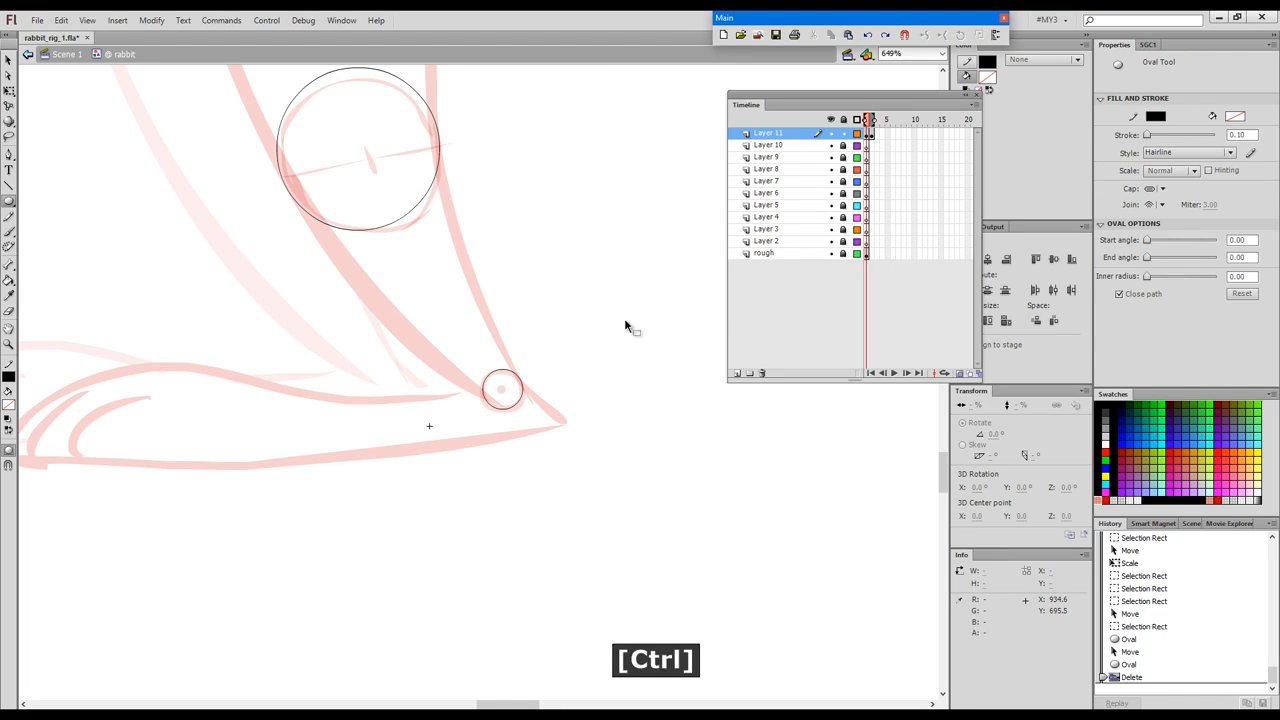
Copy the Layer 11 keyframe into the adjacent frame and clear the frame selection
key(ctrl+minus)
key(ctrl+minus)
key(ctrl+minus)
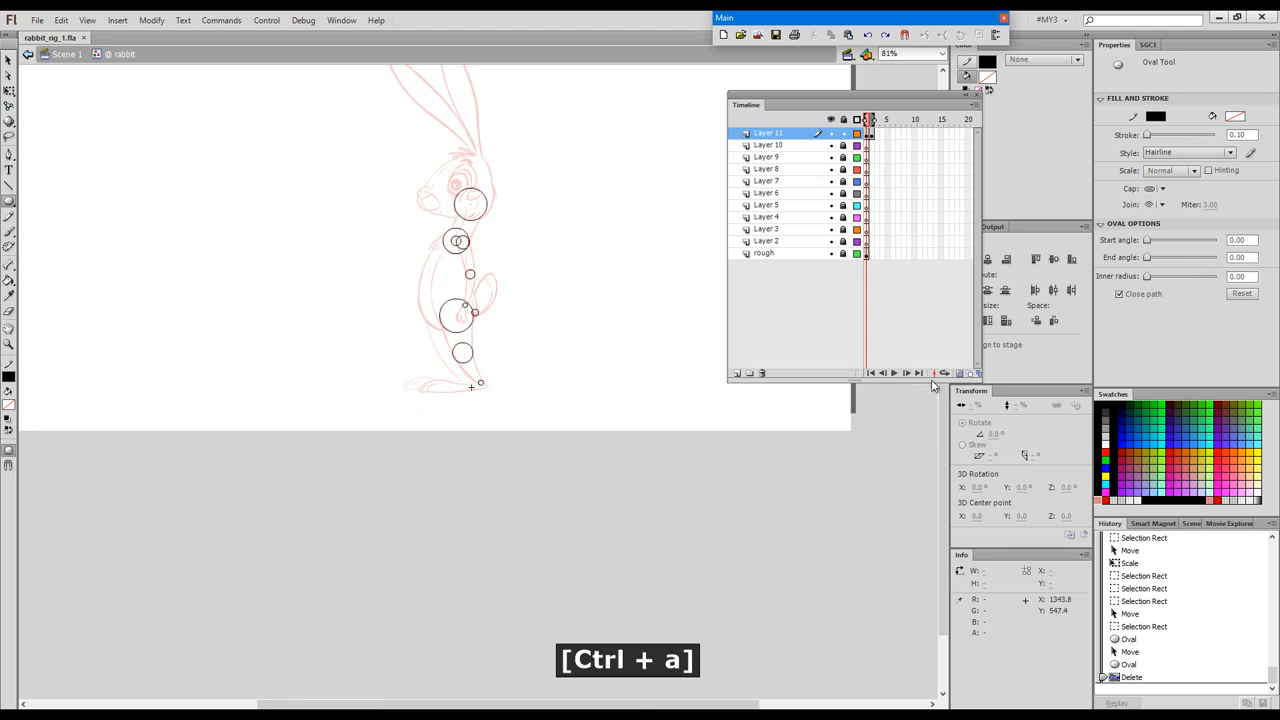
key(ctrl+space)
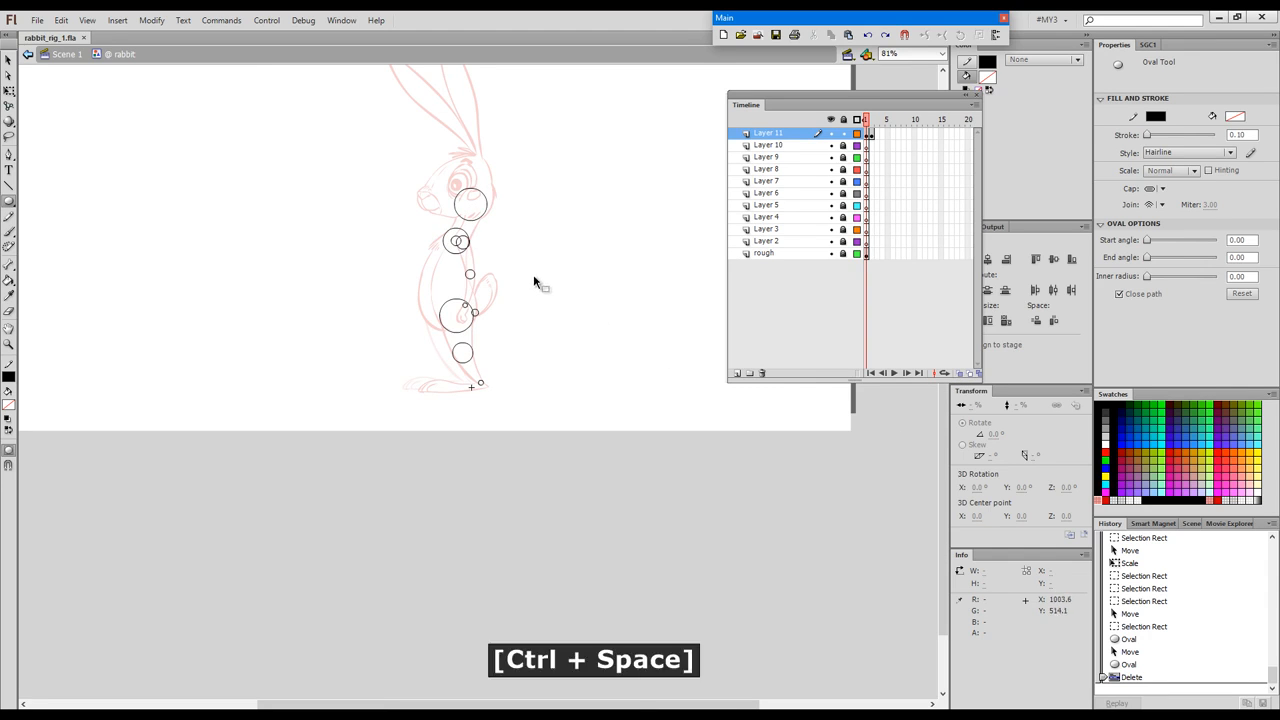
click(531, 277)
drag(503, 294, 597, 310)
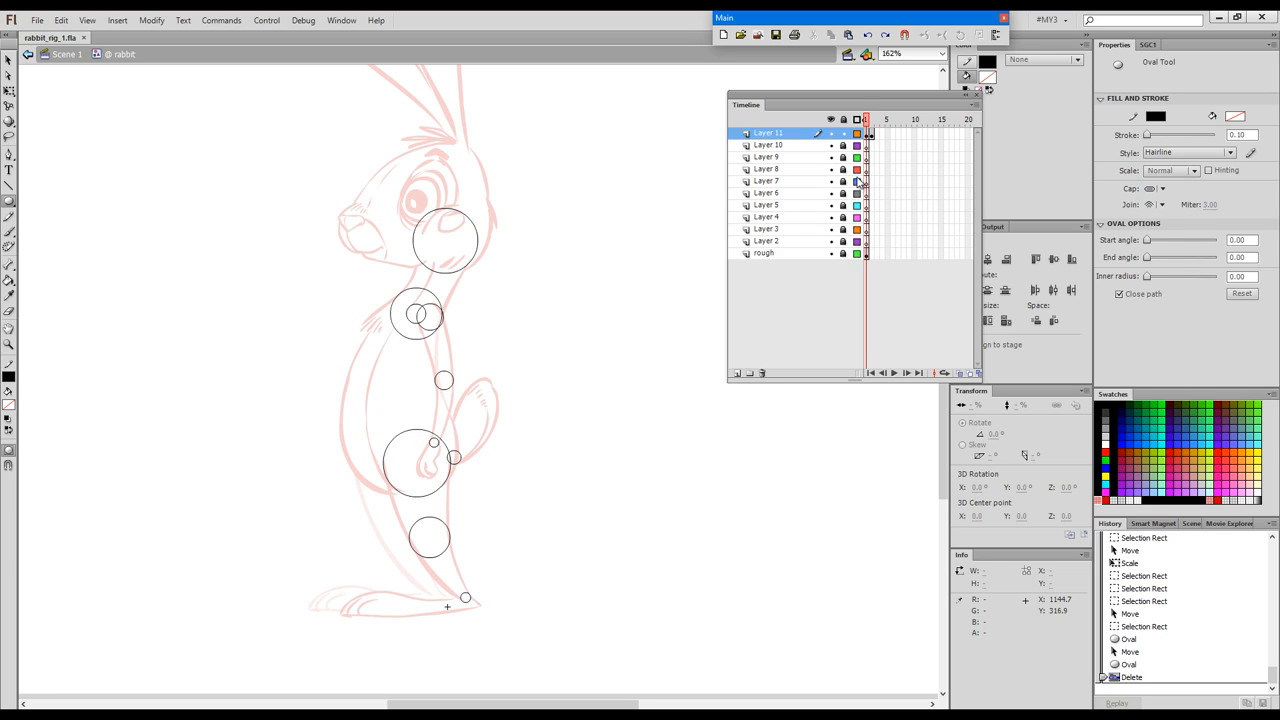
click(873, 140)
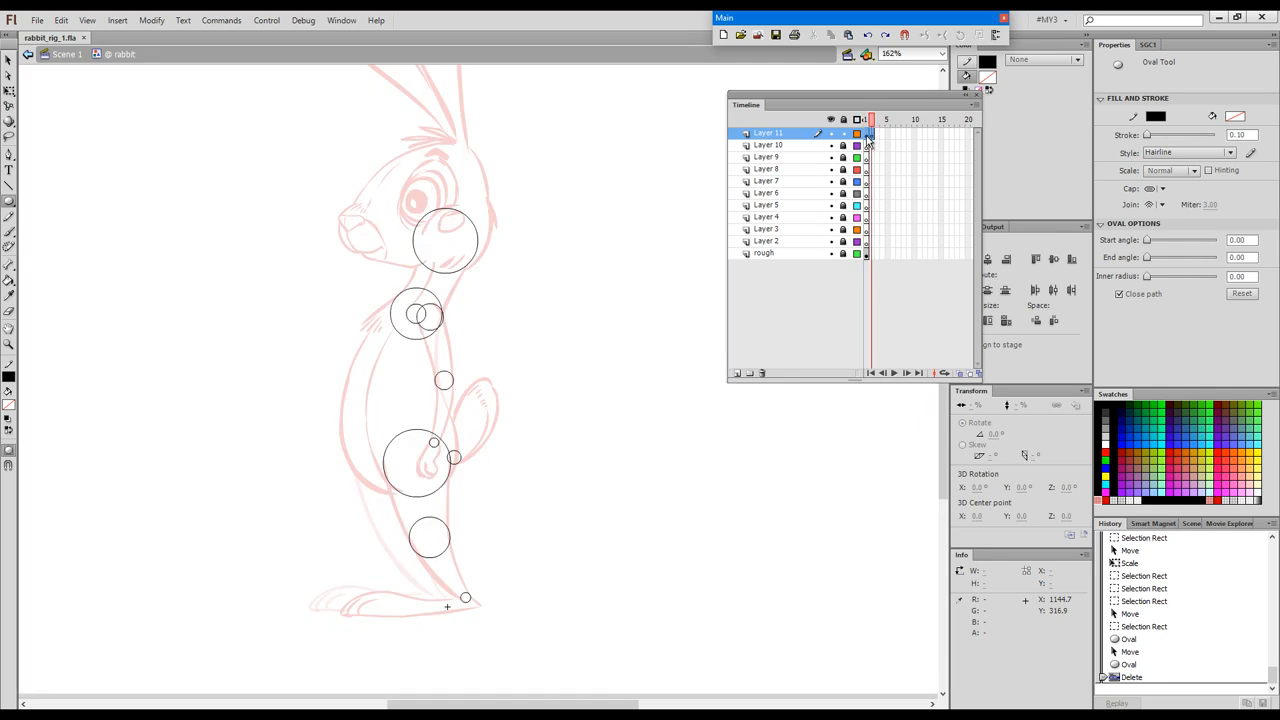
drag(871, 134, 873, 128)
click(873, 128)
click(867, 128)
click(873, 128)
click(867, 128)
click(870, 134)
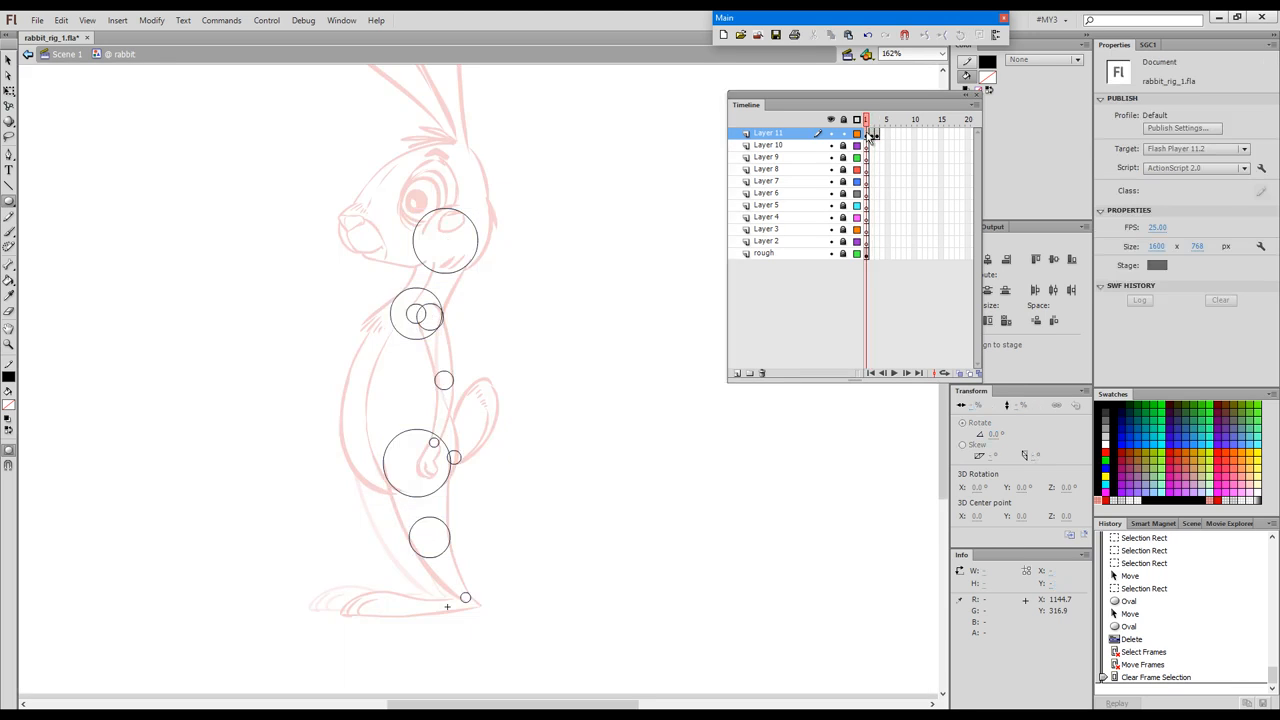
key(Escape)
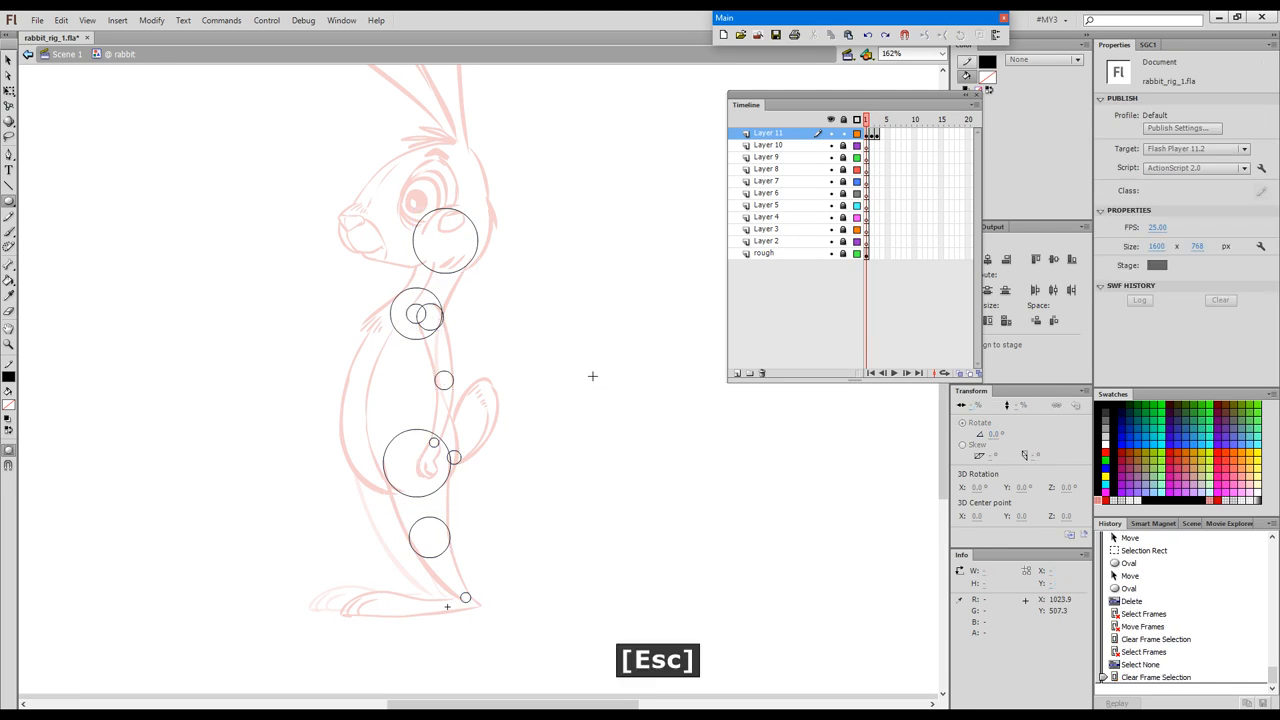
Unlock every layer except rough and add two new layers directly above Layer 7
key(v)
click(586, 416)
drag(842, 147, 842, 241)
click(790, 181)
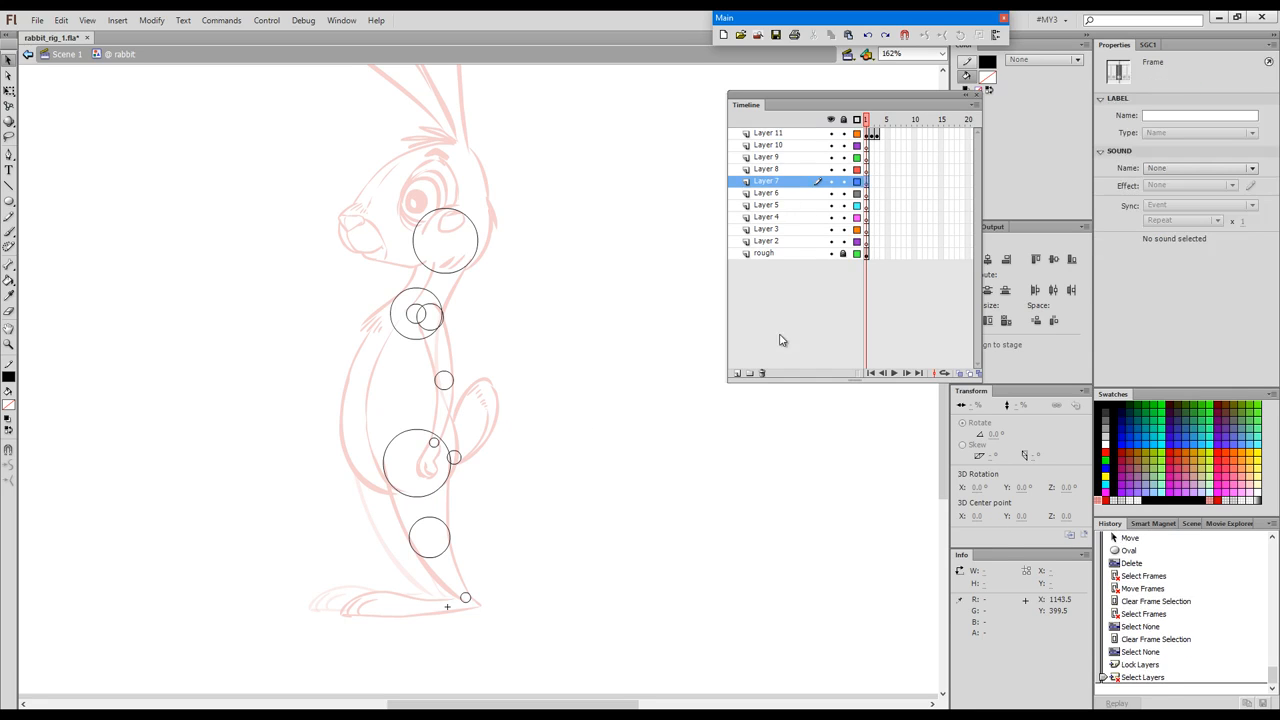
click(737, 373)
click(737, 373)
Convert the two concentric circles at the base of the neck into a graphic symbol named torso
drag(378, 286, 412, 332)
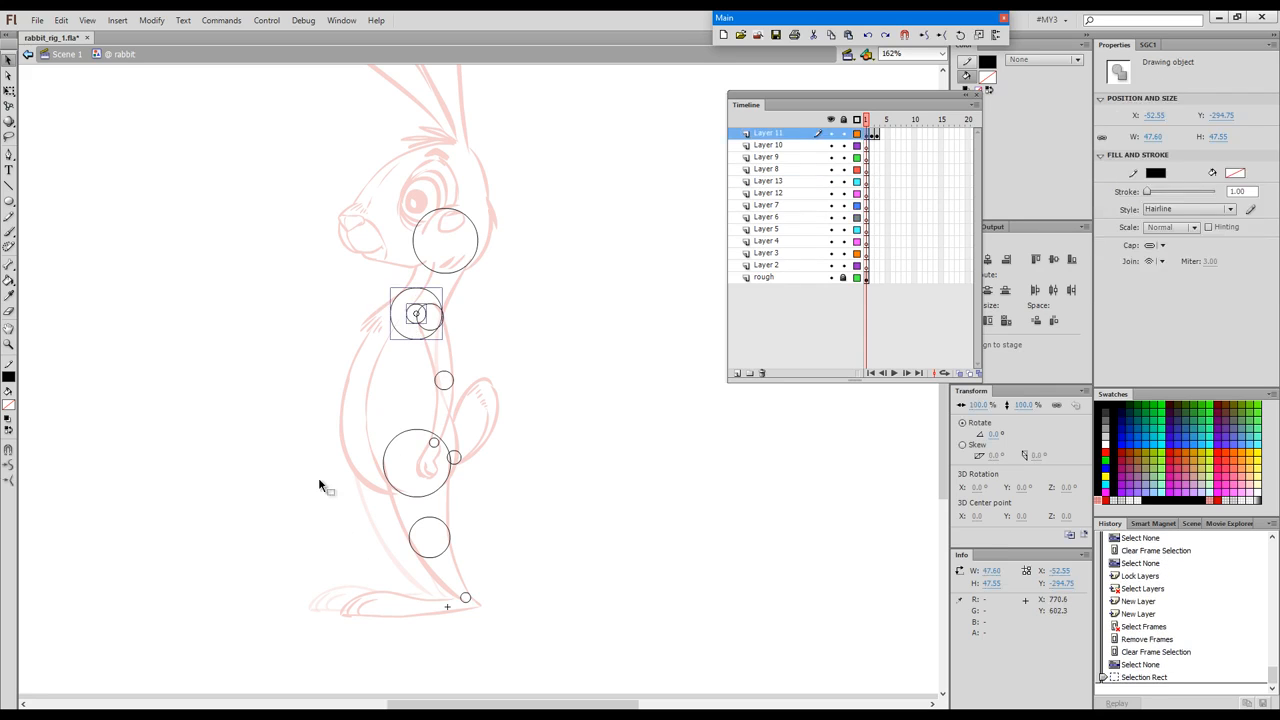
key(F8)
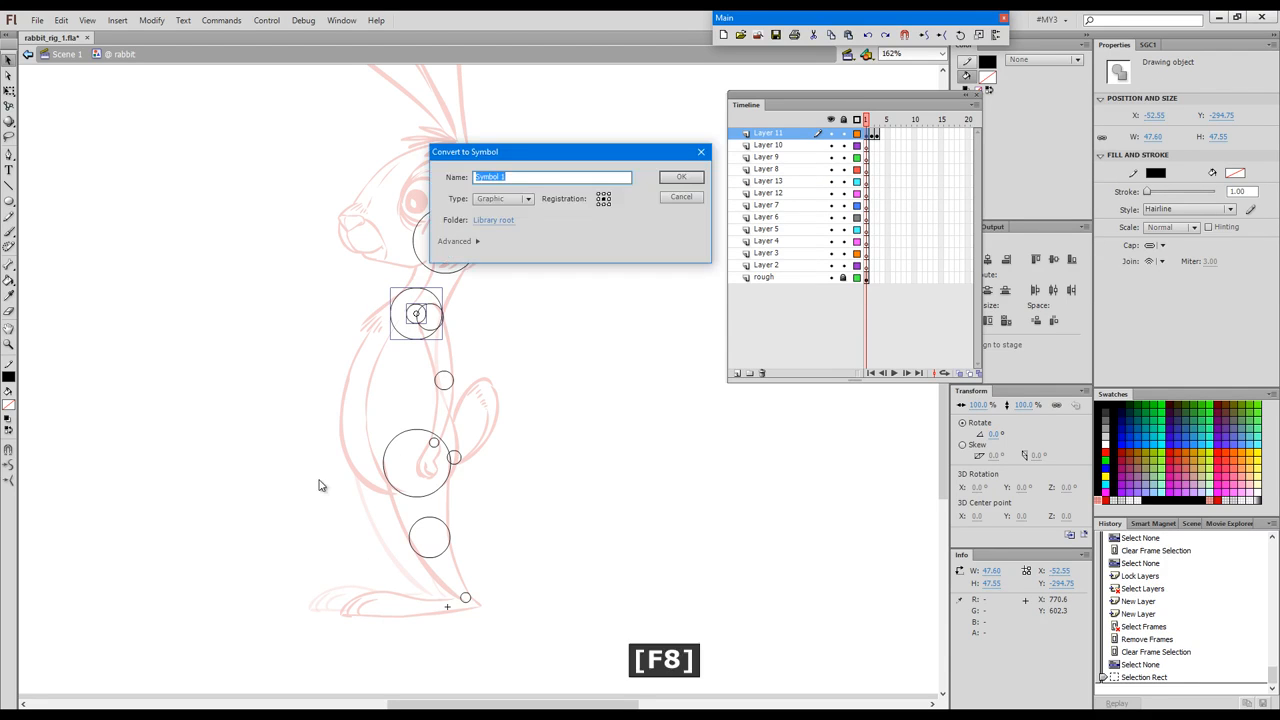
text(torso)
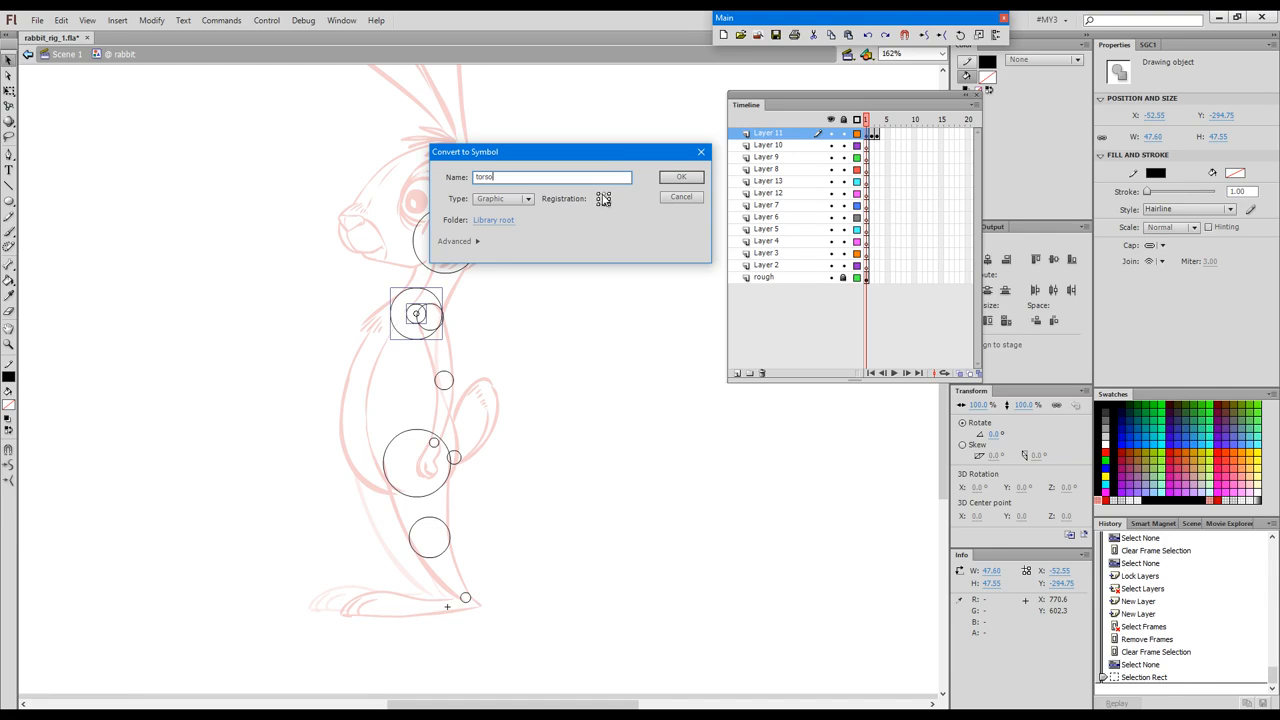
click(681, 177)
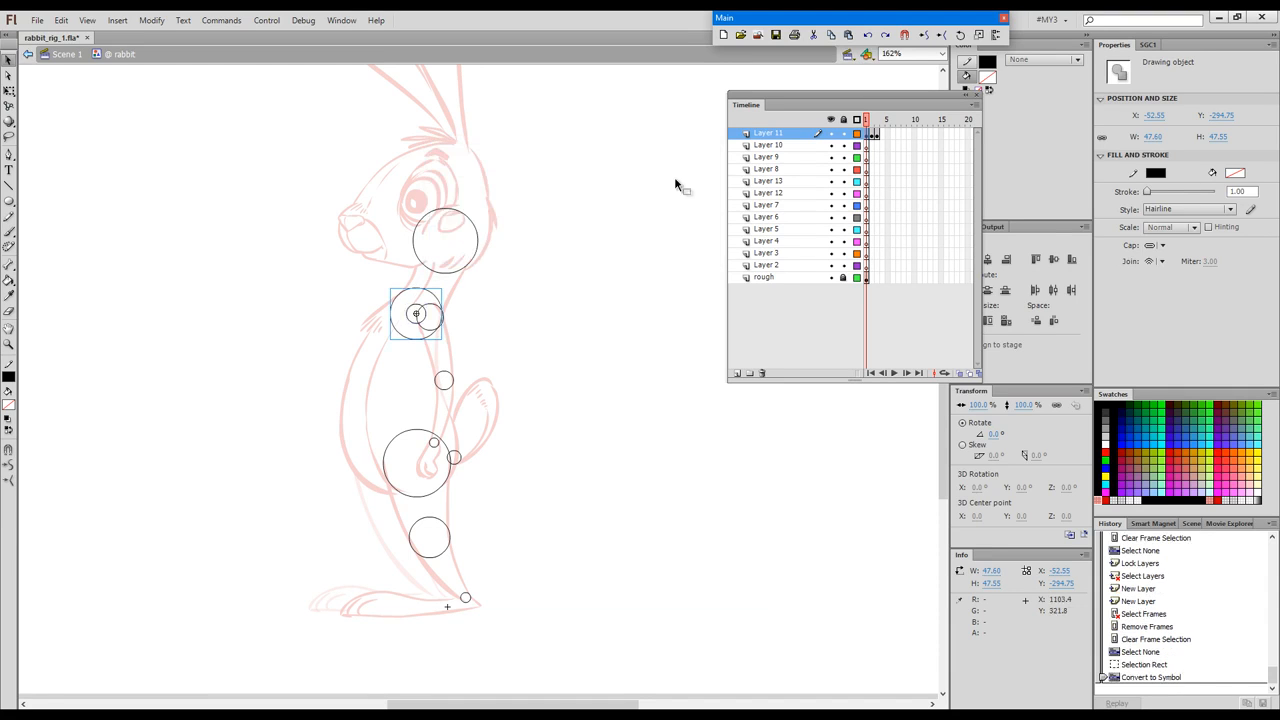
Move the torso symbol in place from Layer 11 to Layer 7 and rename that layer torso
key(ctrl)
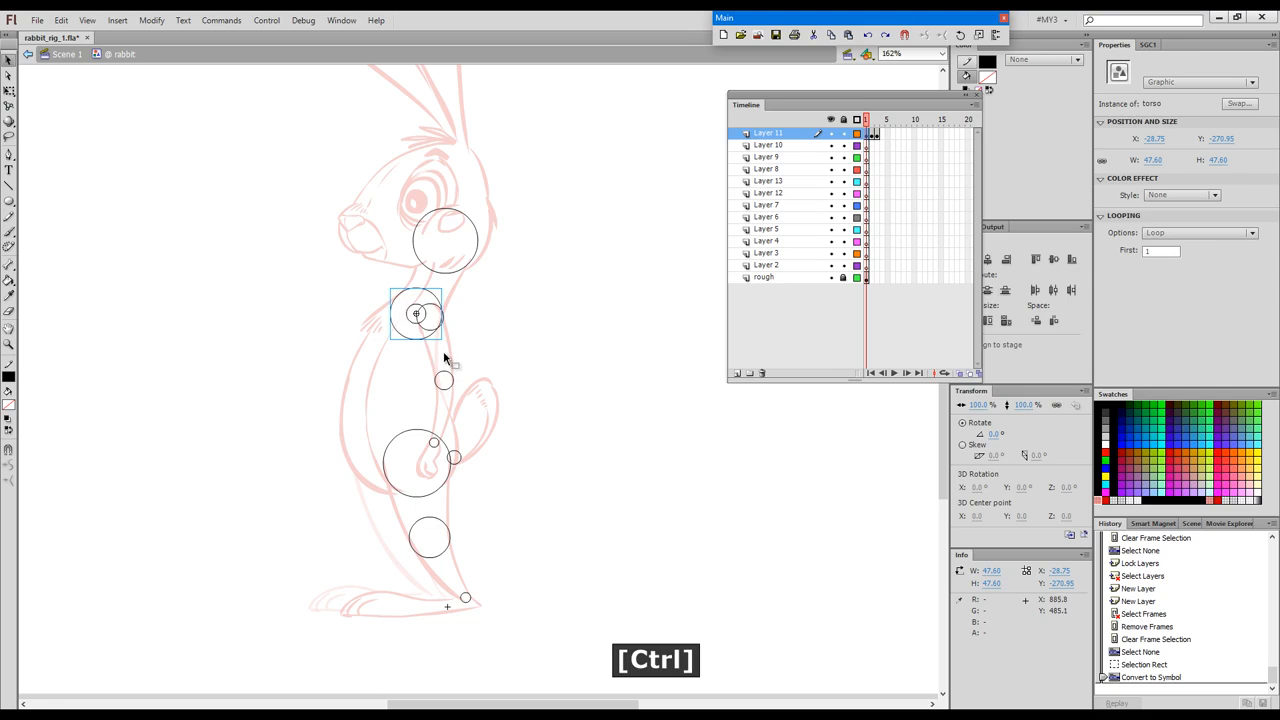
key(ctrl+x)
click(870, 205)
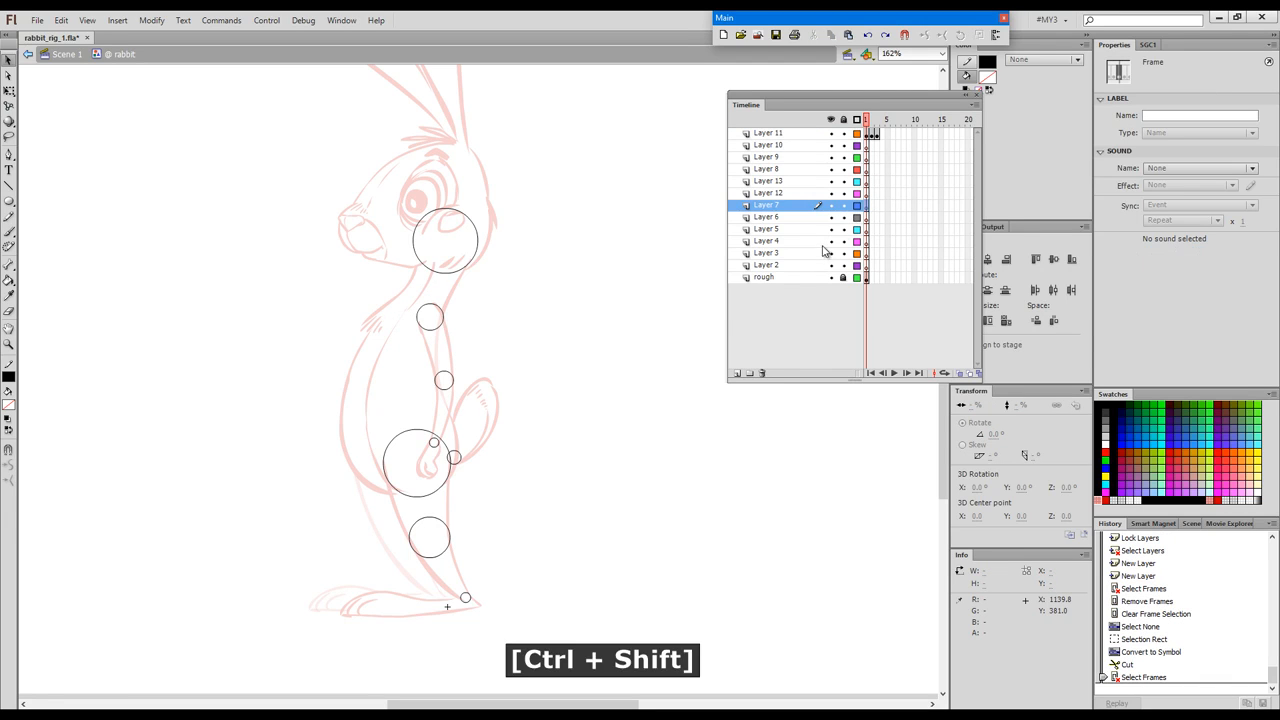
key(ctrl+shift+v)
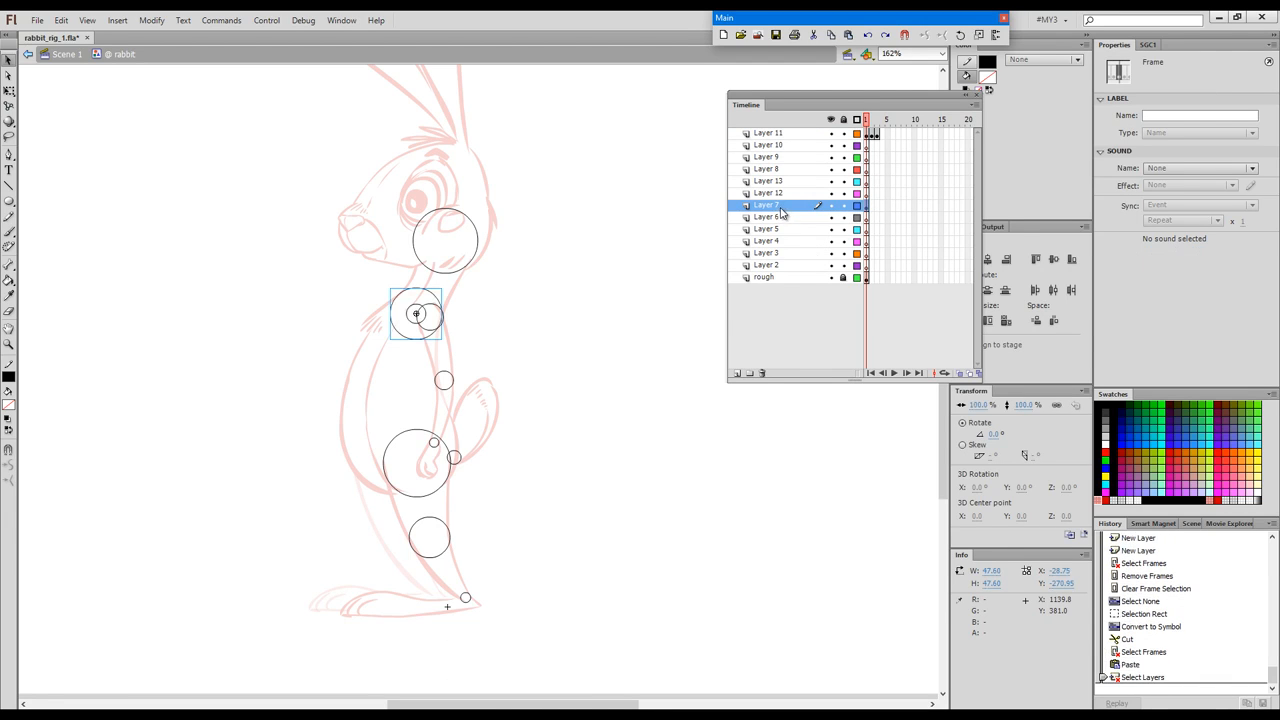
double_click(782, 208)
text(torso)
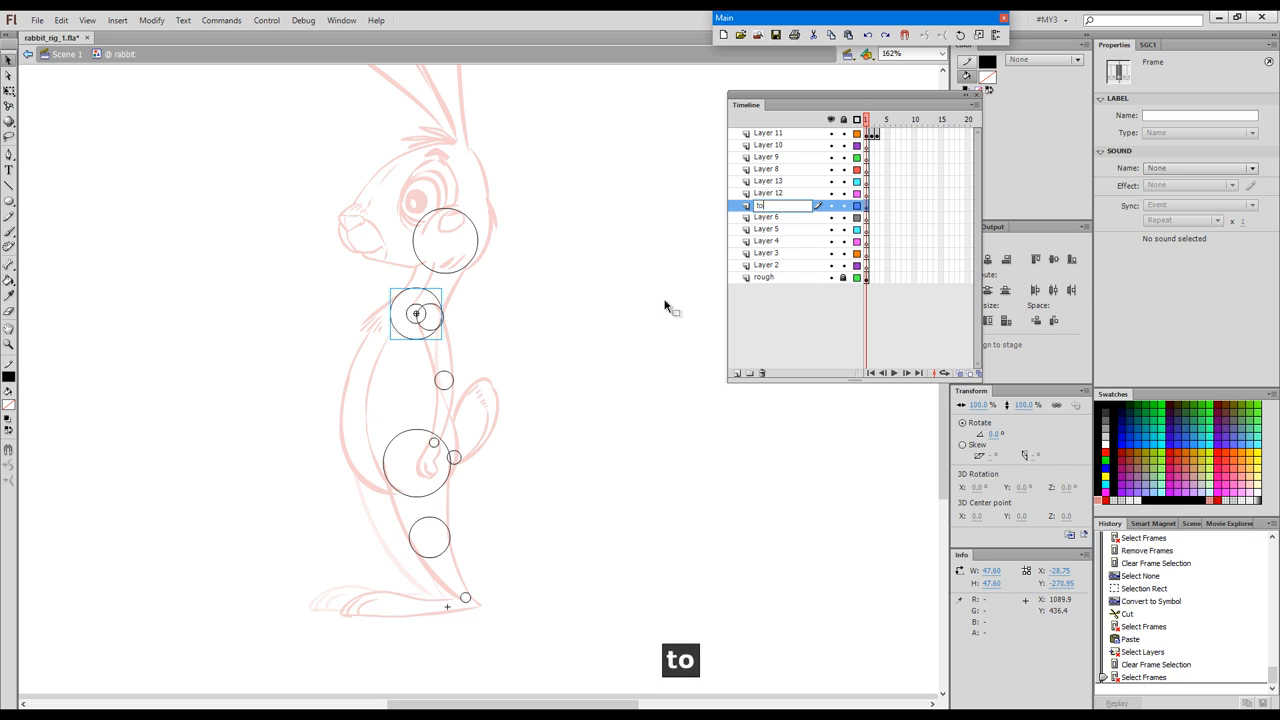
key(Return)
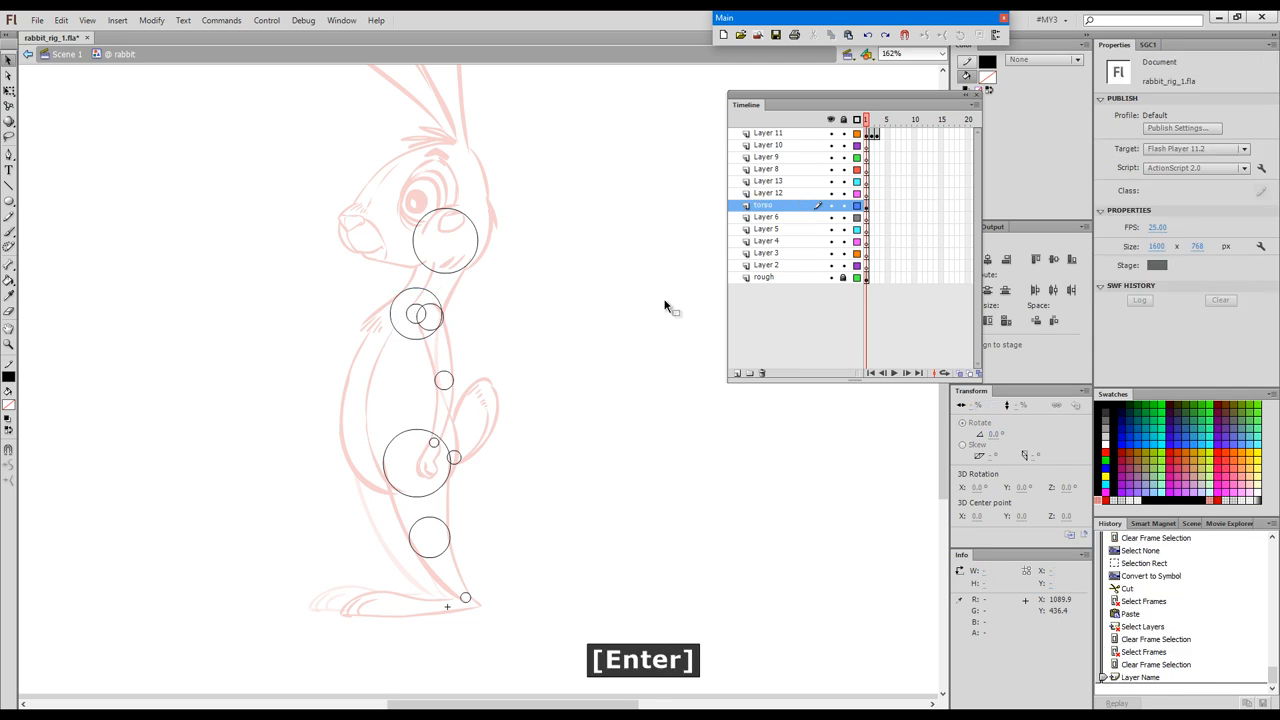
Copy the torso keyframe to the layer directly above, and lock the original torso layer in outline view
click(868, 208)
drag(868, 209, 864, 199)
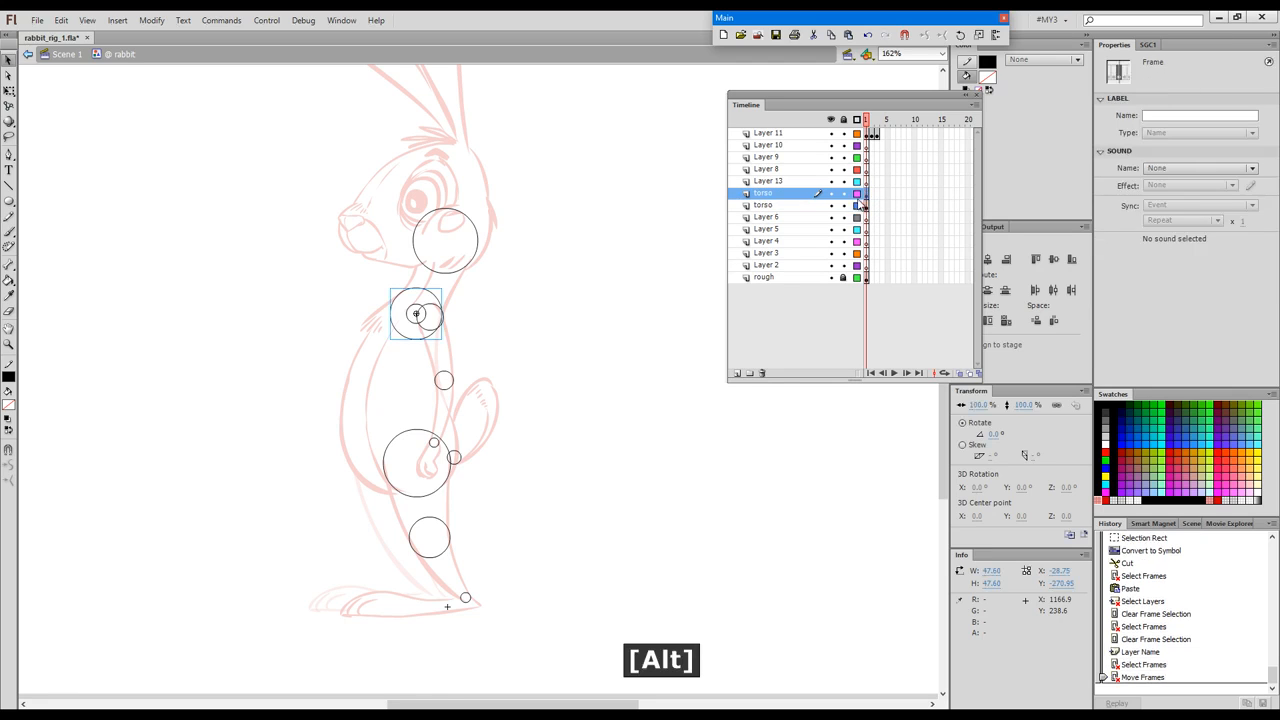
click(844, 205)
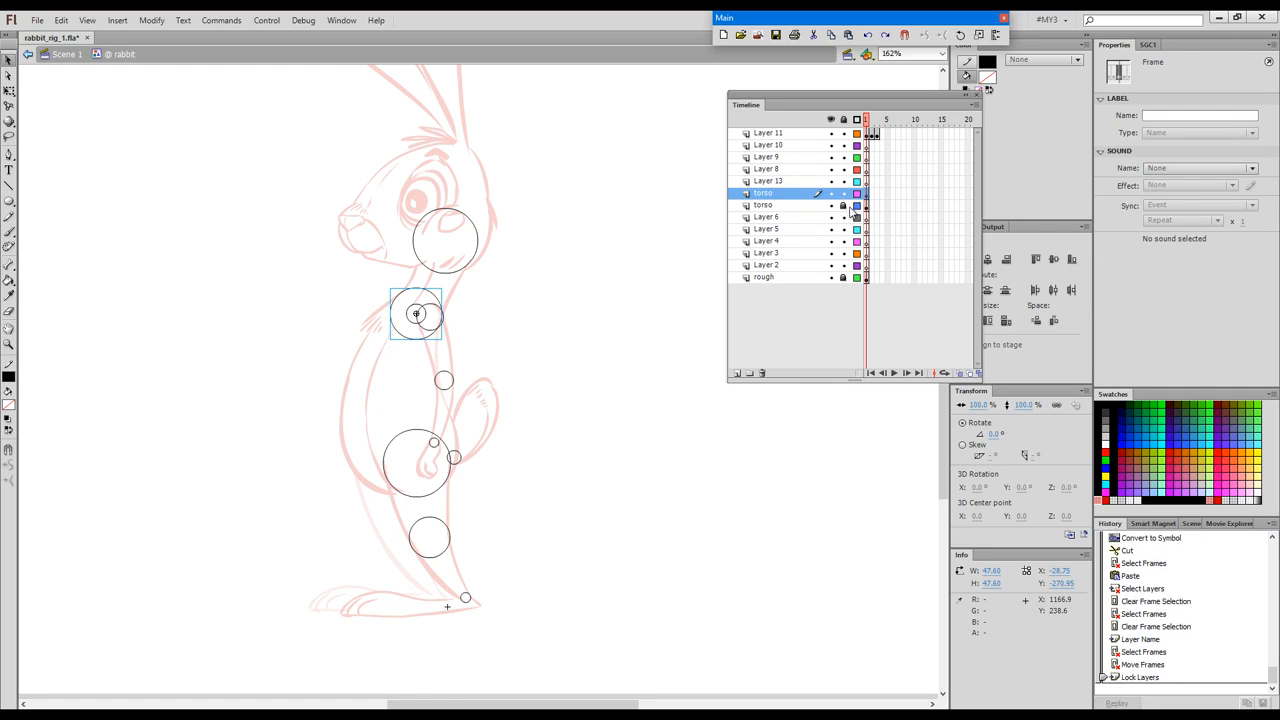
click(857, 205)
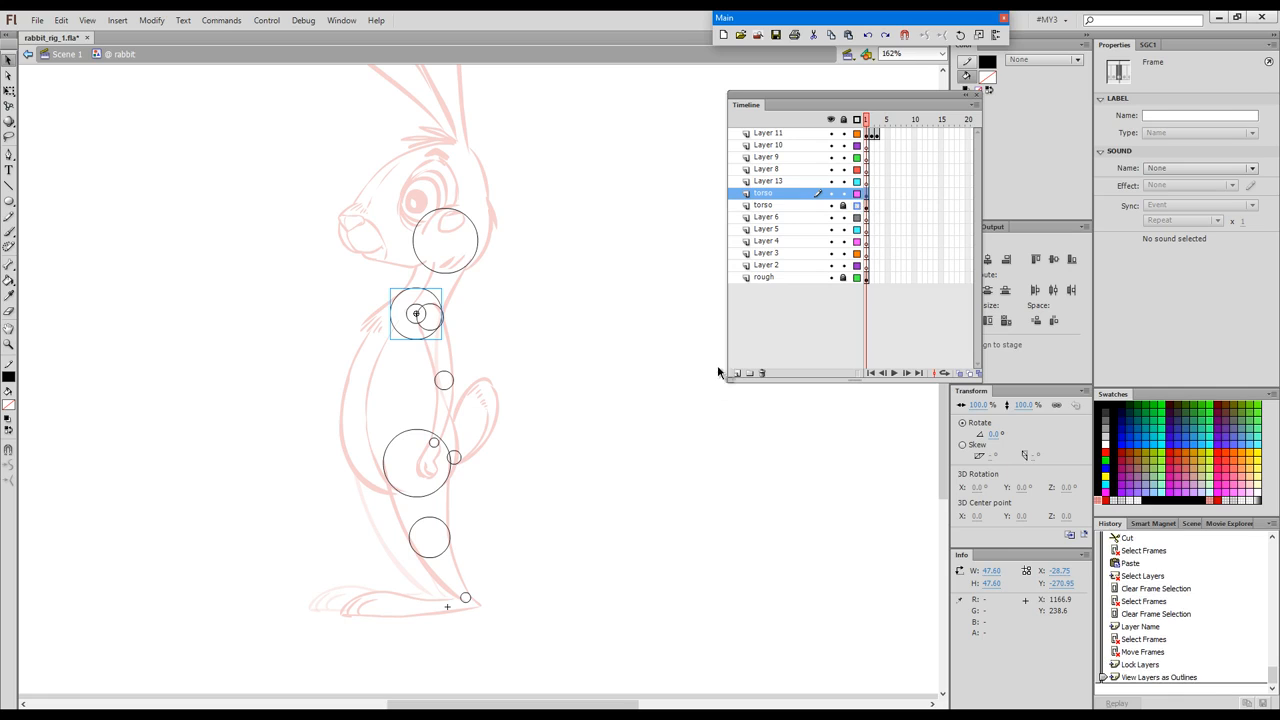
Rename the upper copy of the torso layer as neck
click(868, 200)
double_click(765, 194)
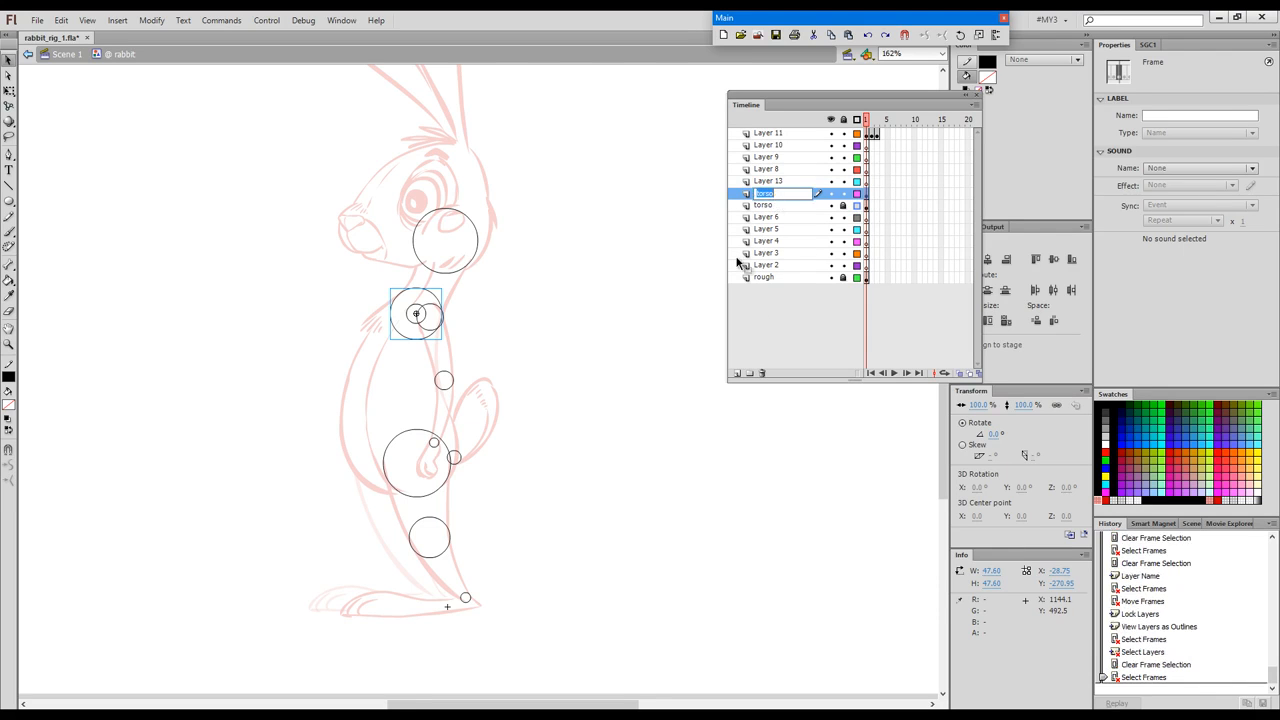
text(neck)
key(Return)
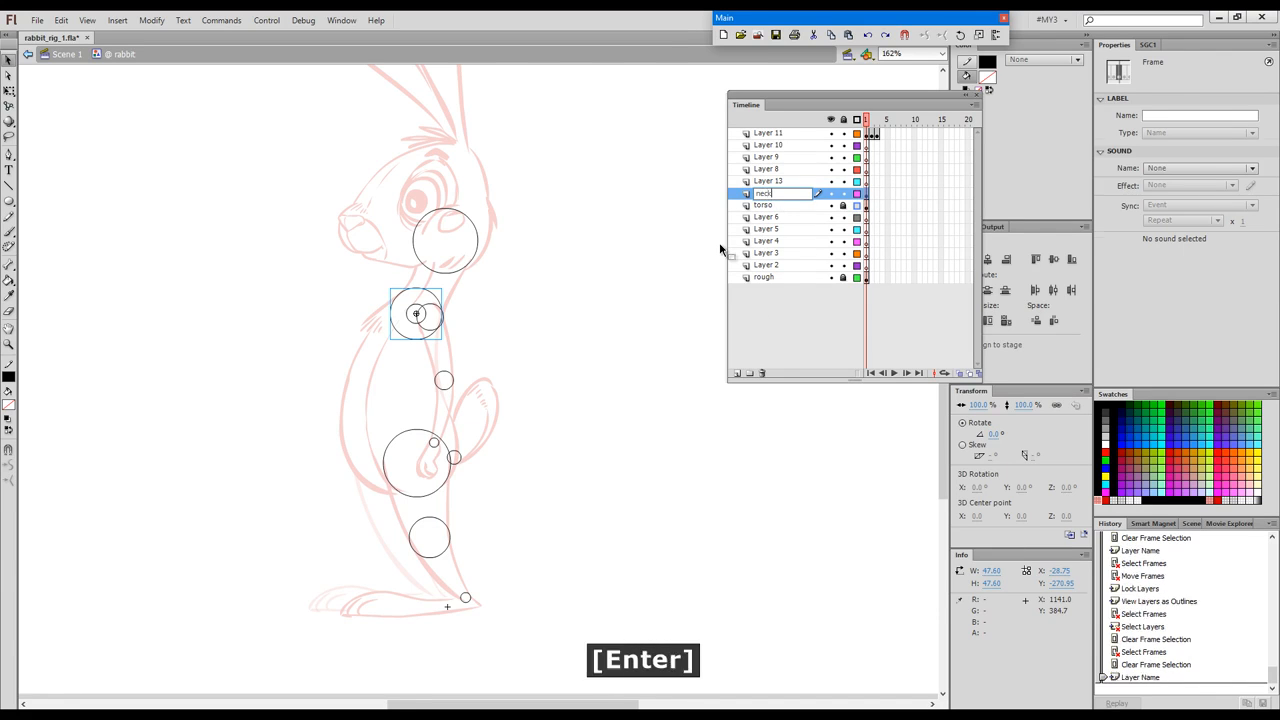
Duplicate the symbol on the neck layer as a separate symbol named neck
click(867, 193)
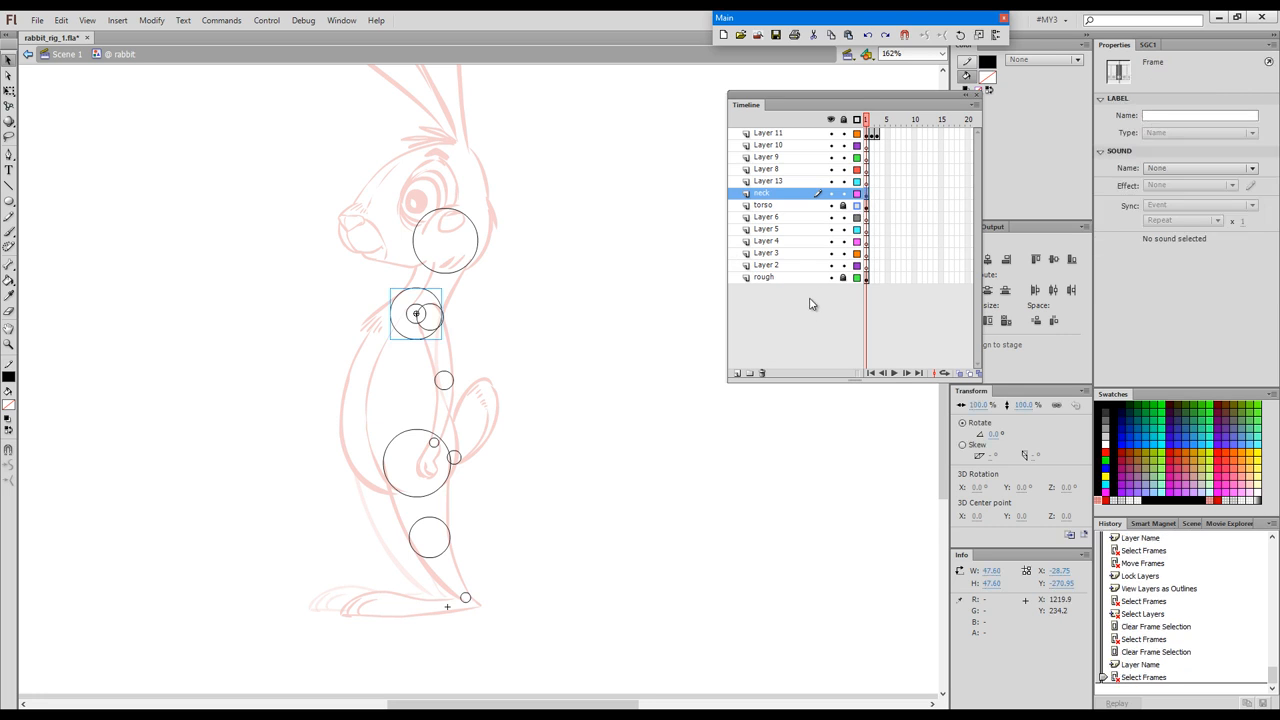
key(ctrl)
key(ctrl+e)
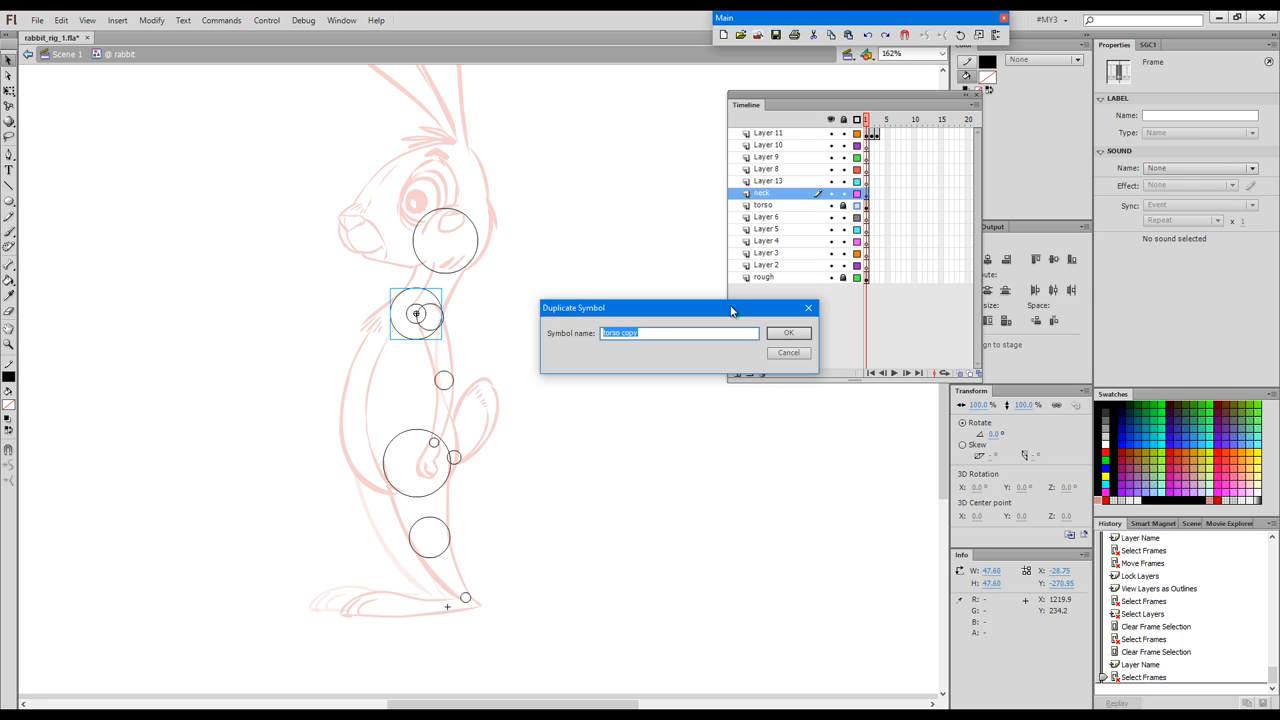
text(neck)
key(Return)
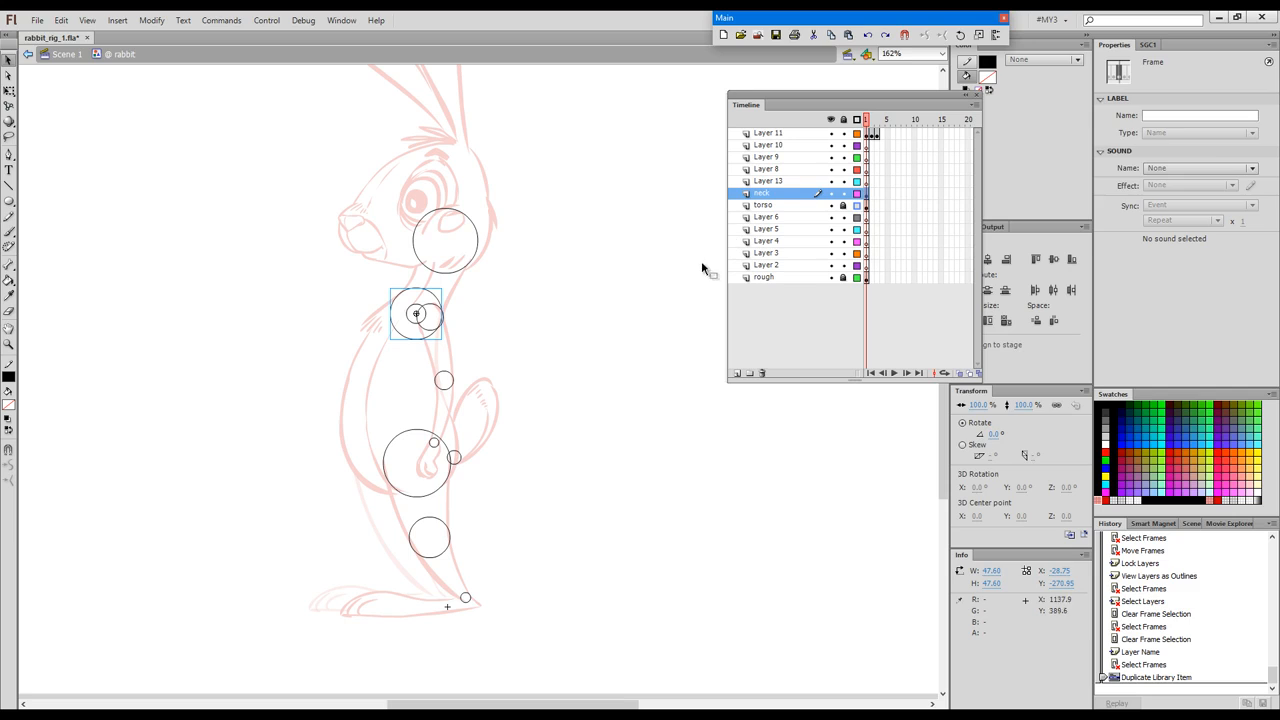
Copy the head joint circle from Layer 11 and paste it onto a new layer inside the neck symbol
click(680, 294)
drag(394, 176, 497, 274)
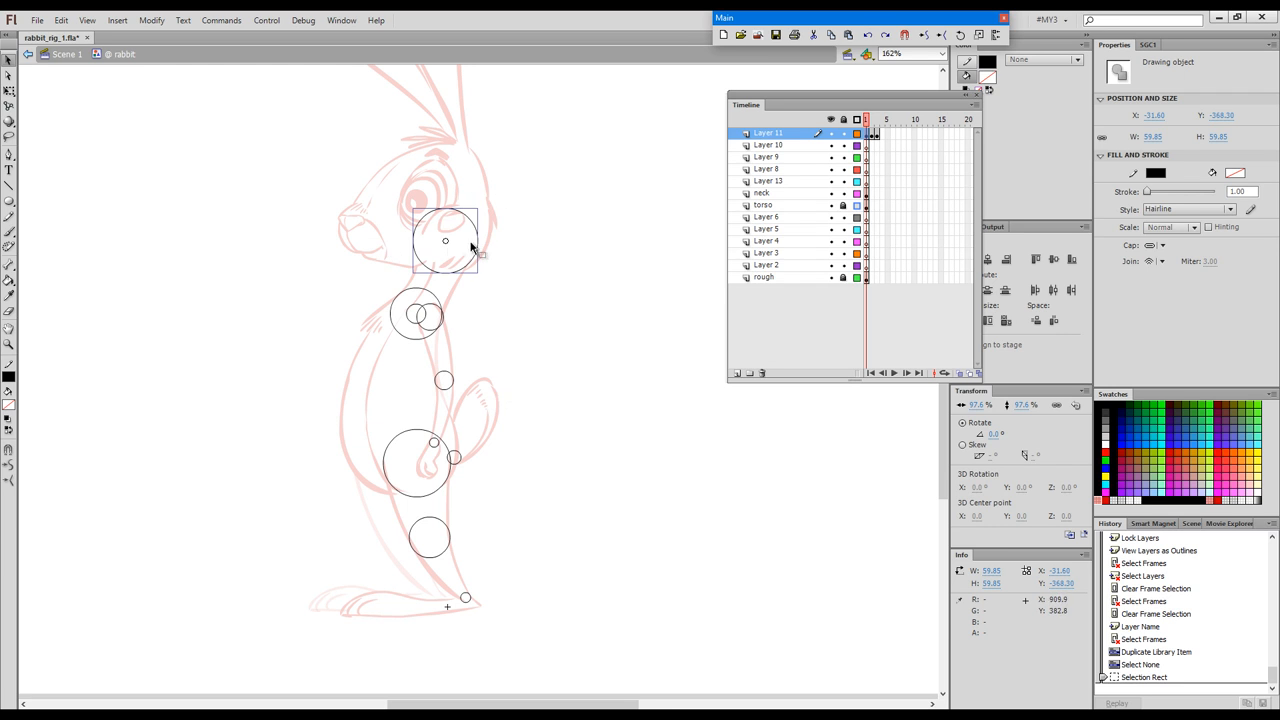
key(ctrl+c)
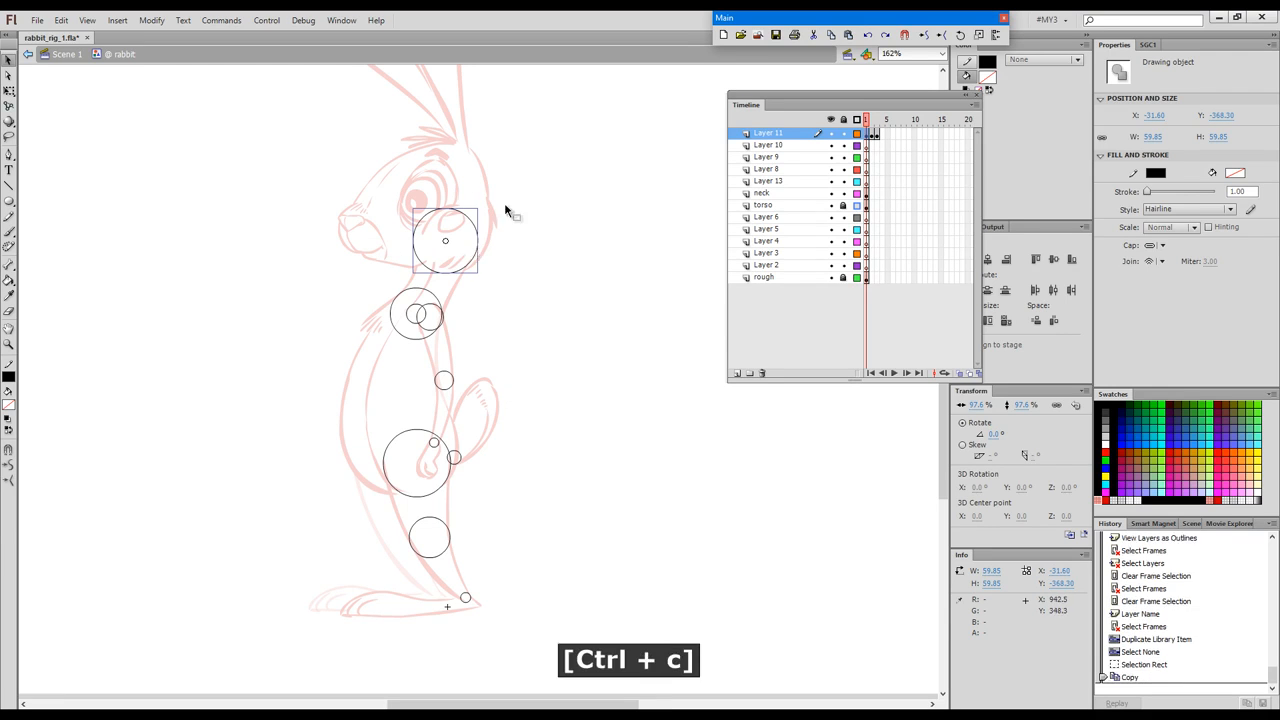
click(869, 193)
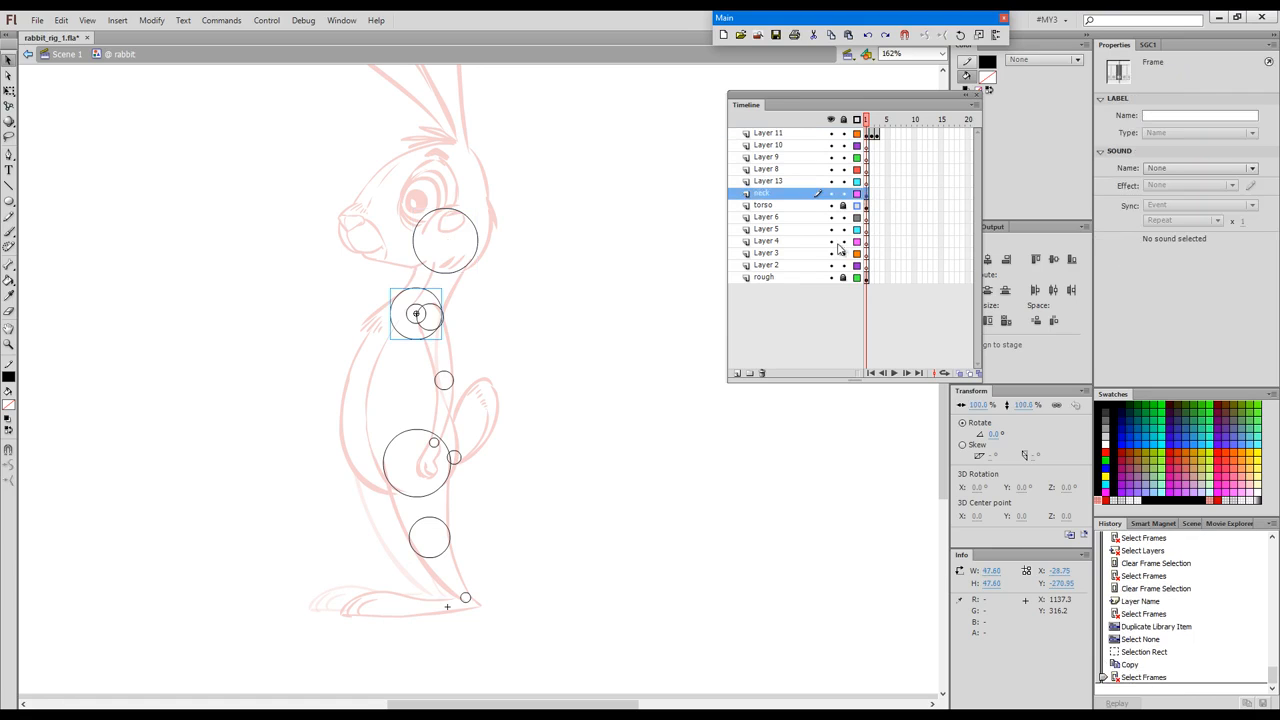
key(F2)
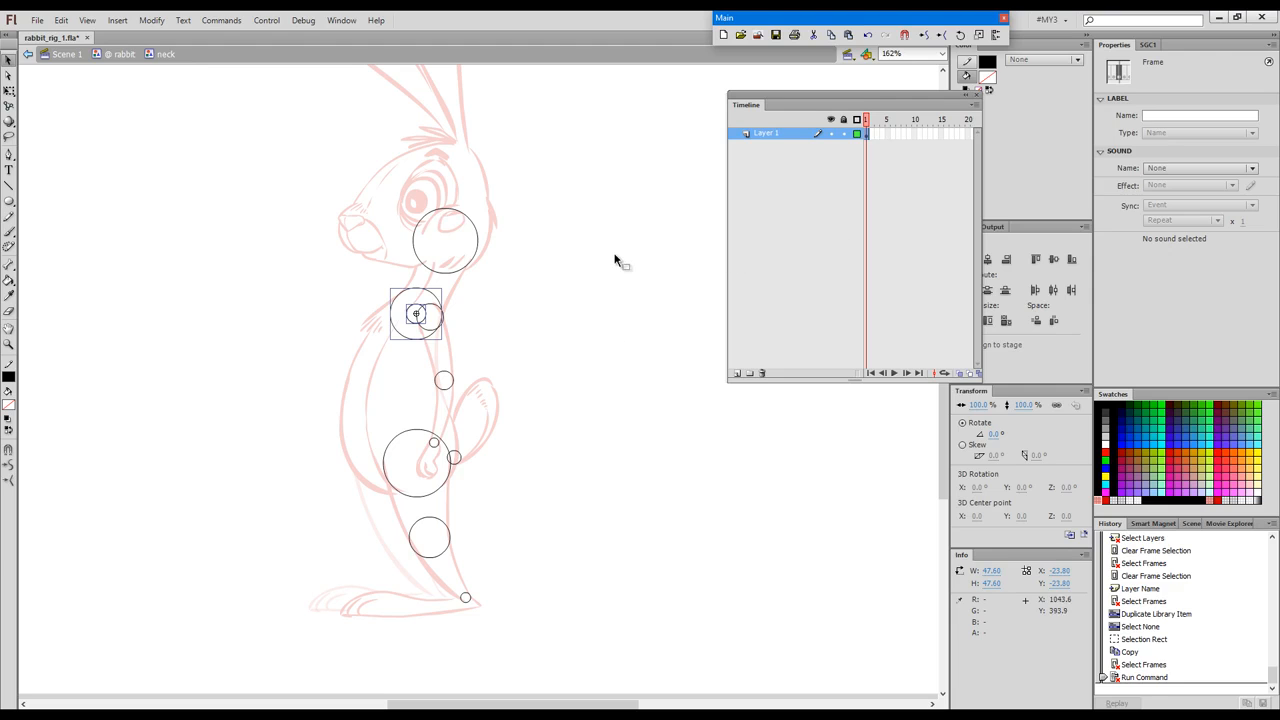
key(7)
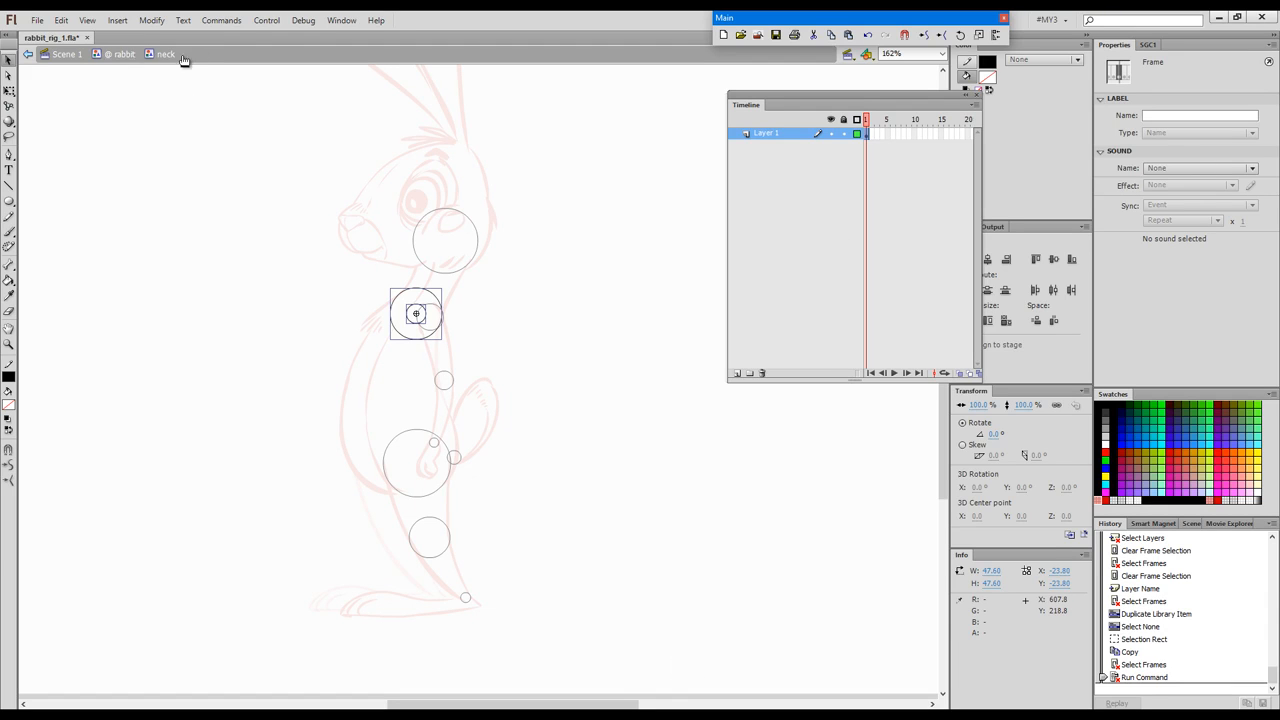
click(736, 374)
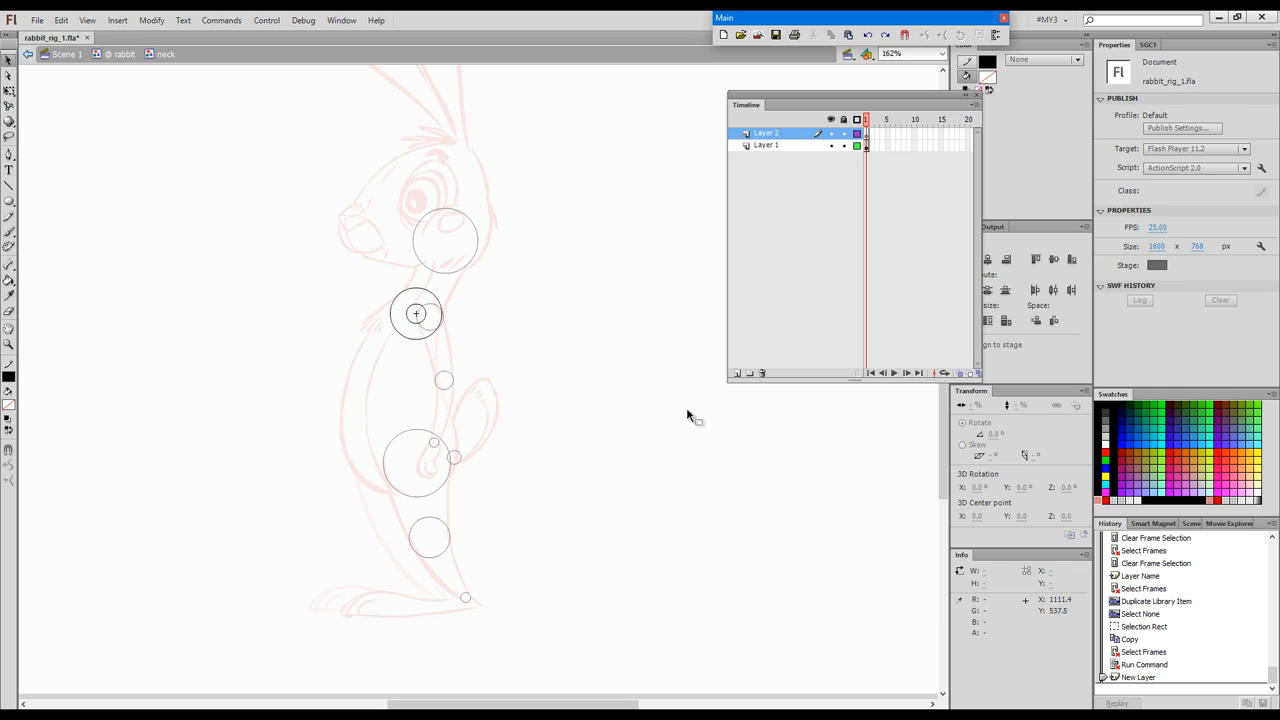
key(ctrl)
key(ctrl+v)
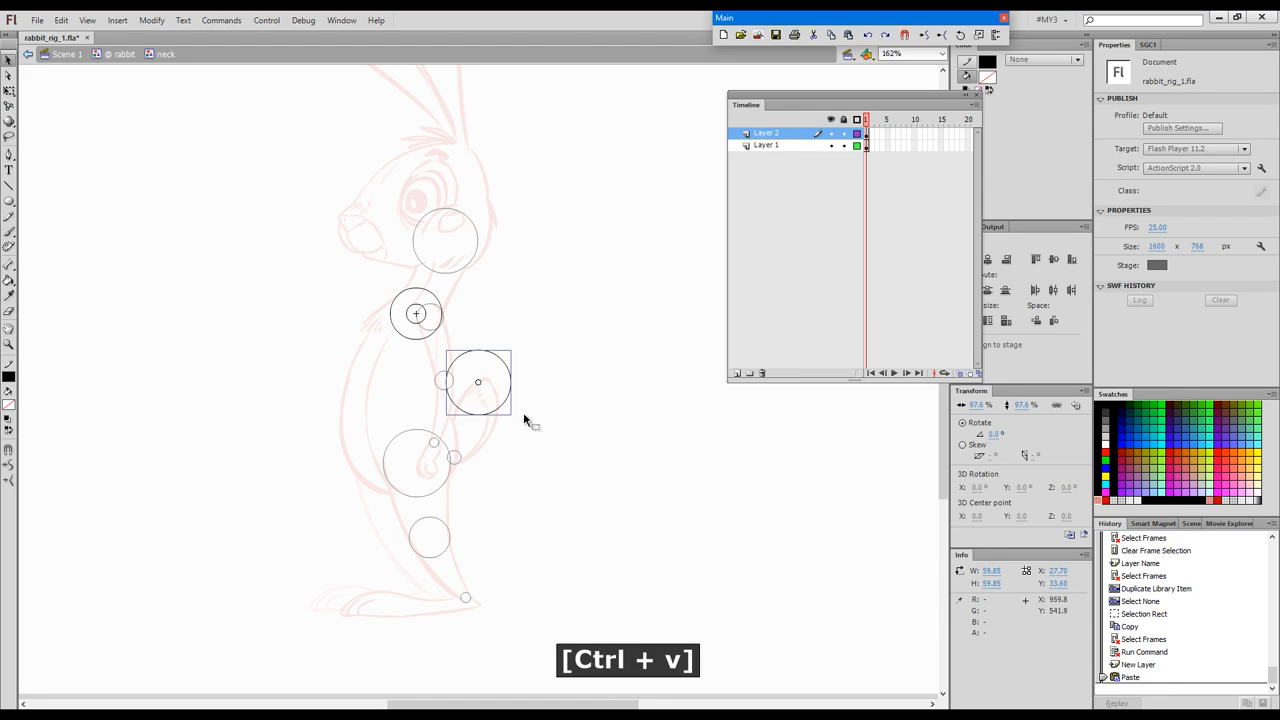
Align the pasted circle inside the neck symbol exactly over the original head joint circle
mouse_move(503, 404)
mouse_down()
mouse_move(514, 400)
mouse_move(483, 278)
mouse_up()
key(ctrl+space)
drag(366, 180, 553, 368)
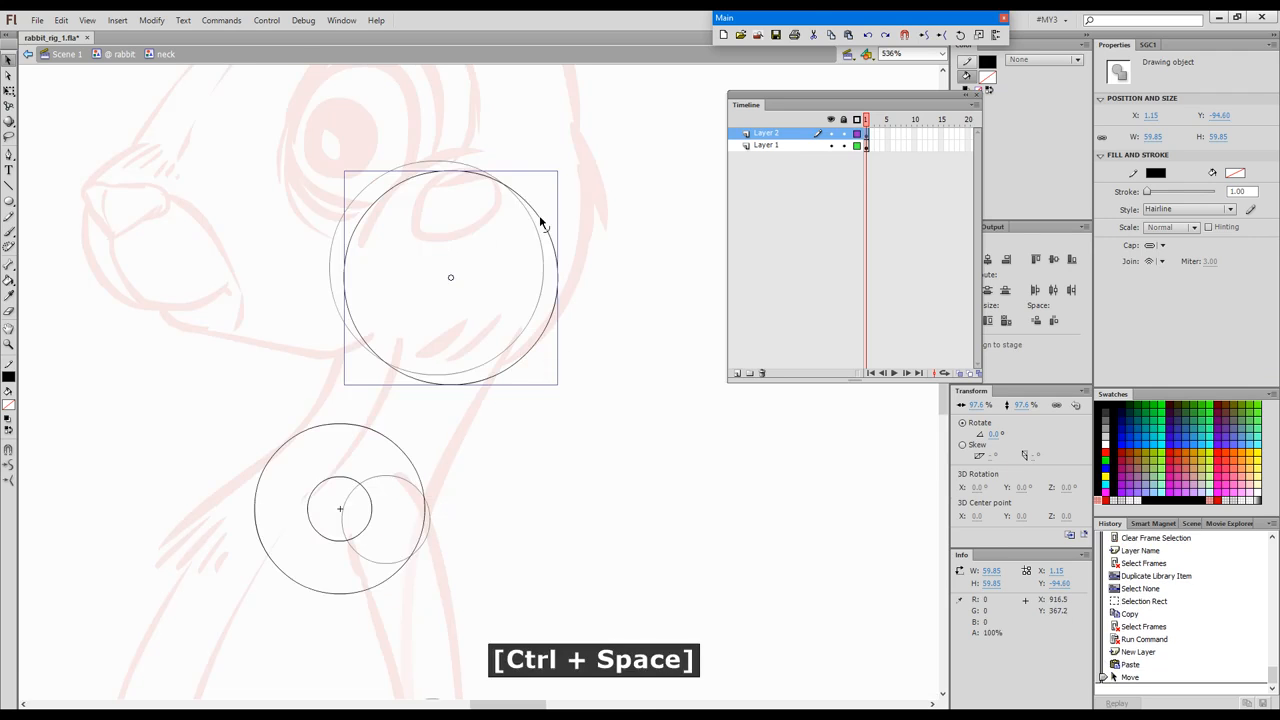
key(Up)
key(Up)
key(Left)
key(Left)
key(Left)
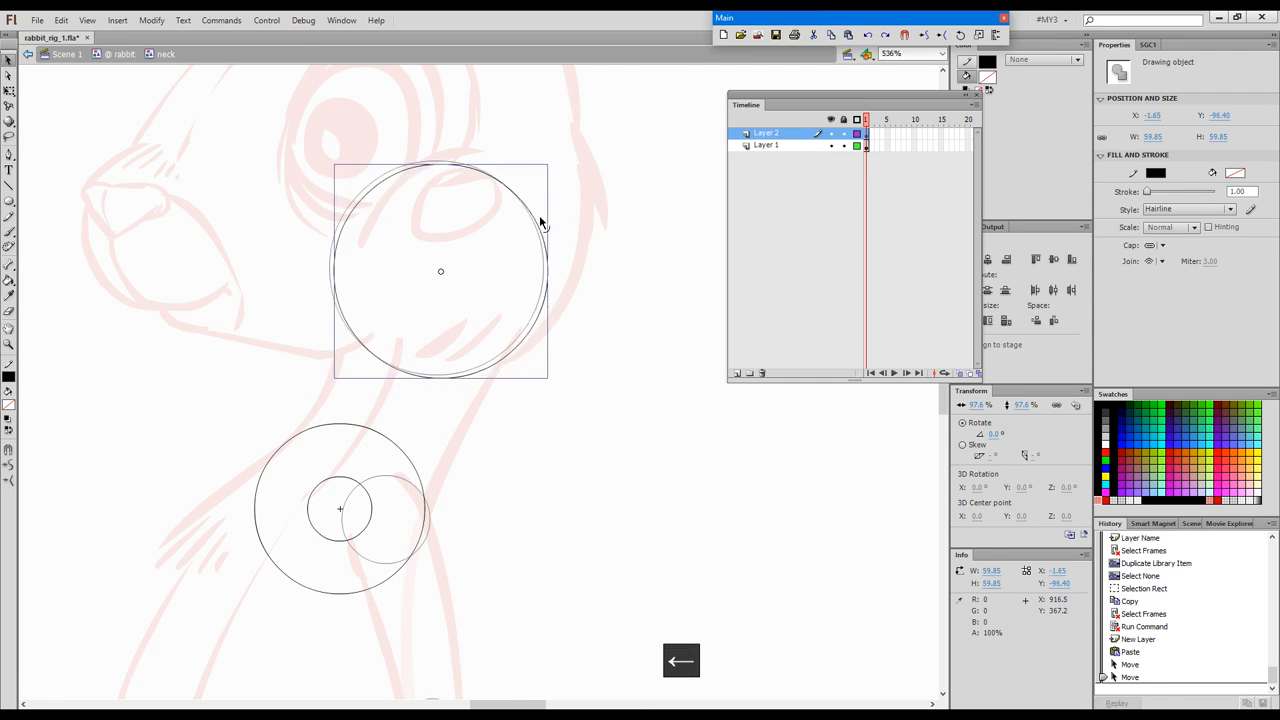
key(Left)
key(Up)
key(Up)
key(Up)
key(Left)
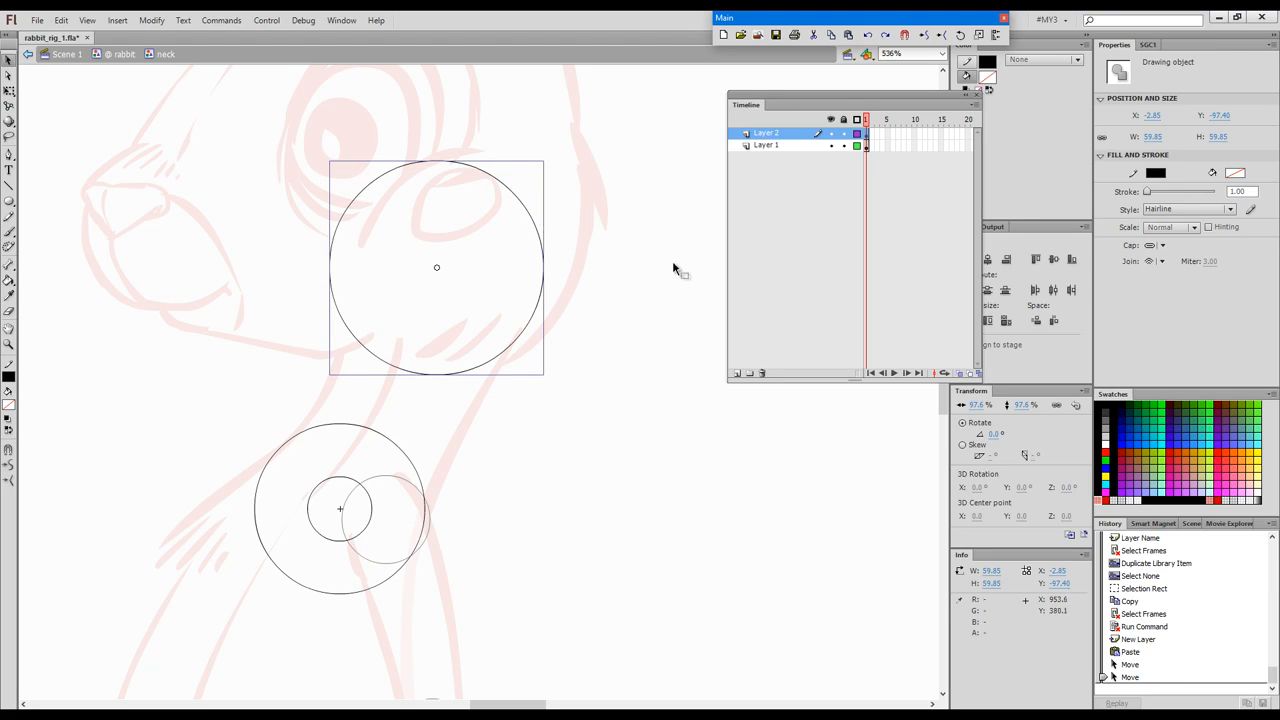
click(676, 342)
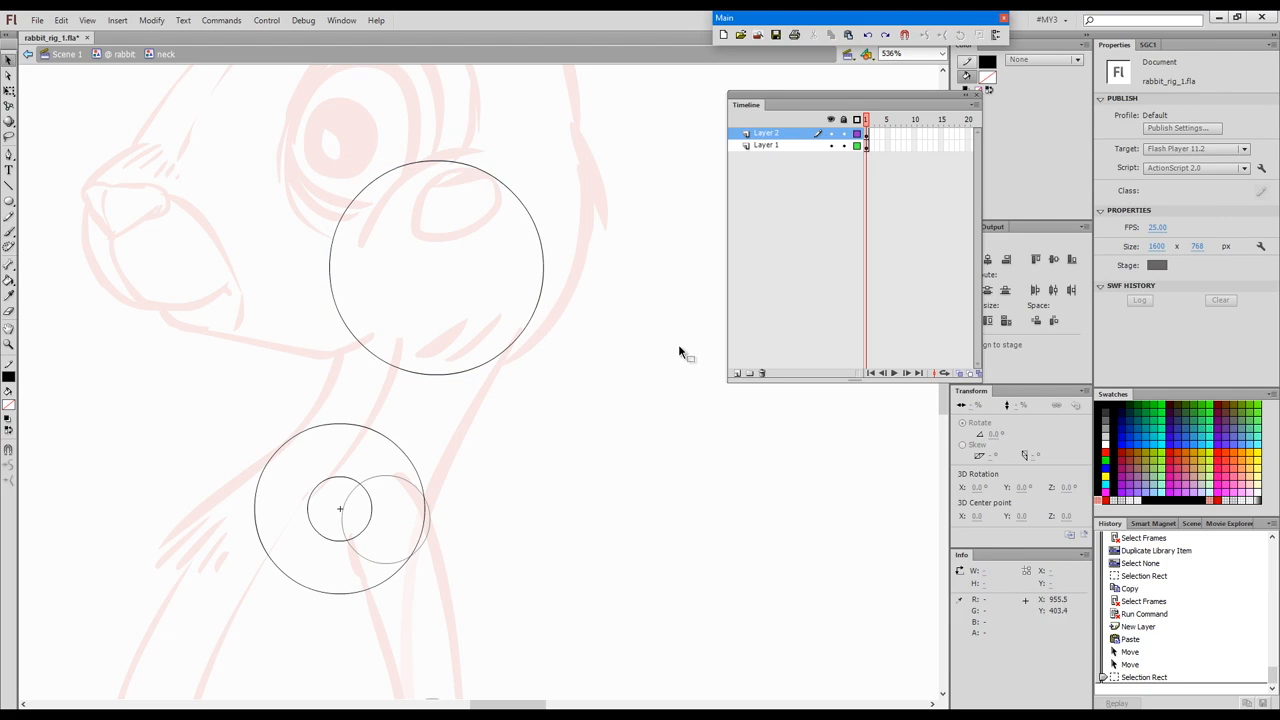
click(448, 295)
key(Up)
key(Down)
click(630, 386)
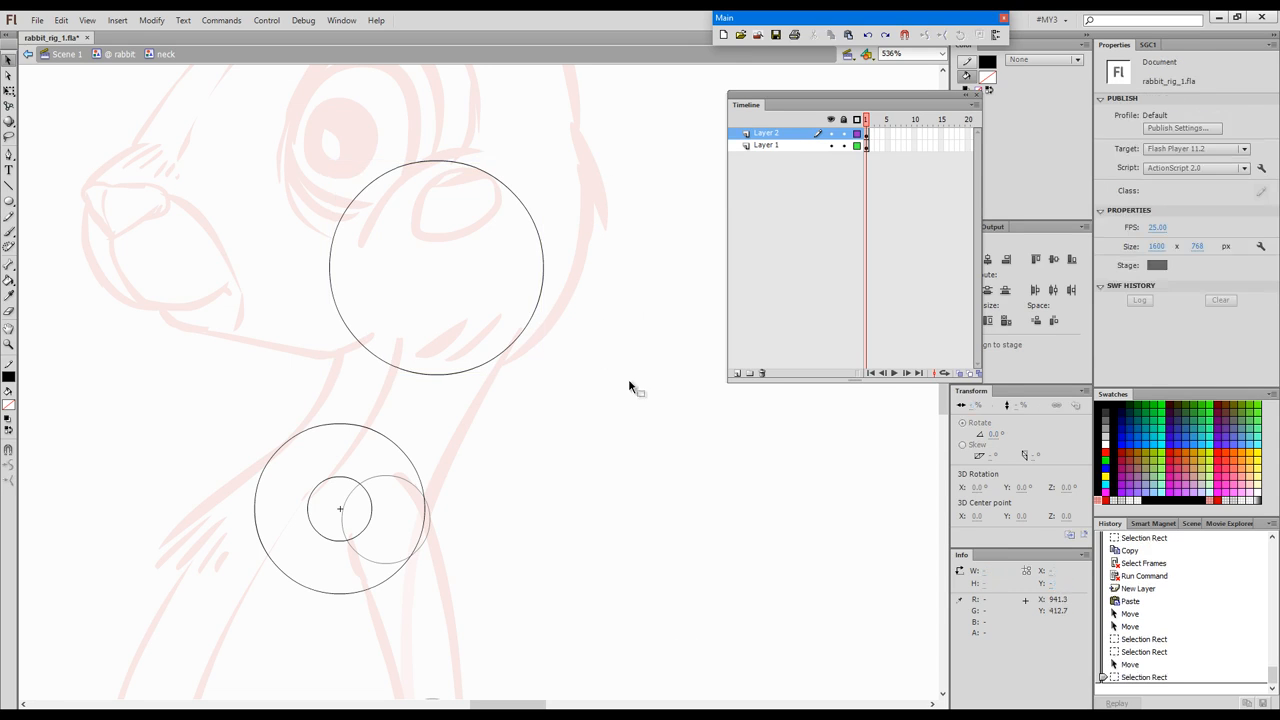
Return to the rabbit symbol, then lock the neck layer and show it as outlines
double_click(601, 455)
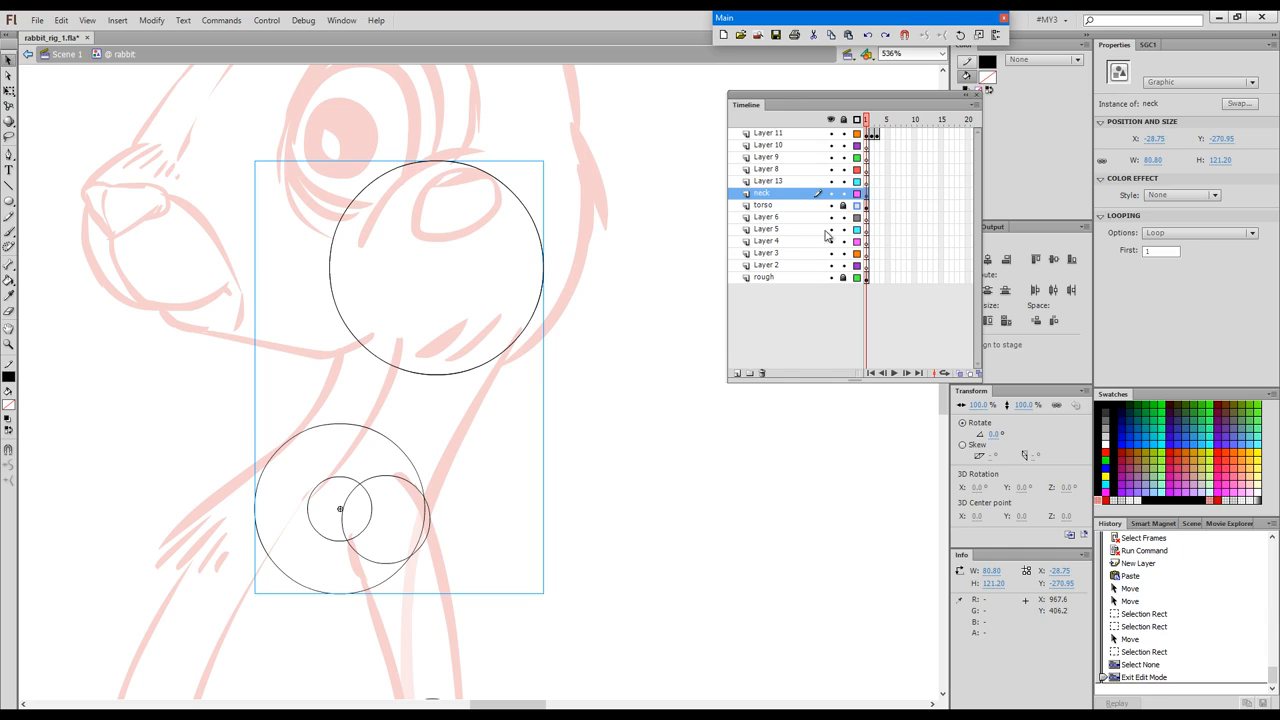
click(843, 193)
click(857, 193)
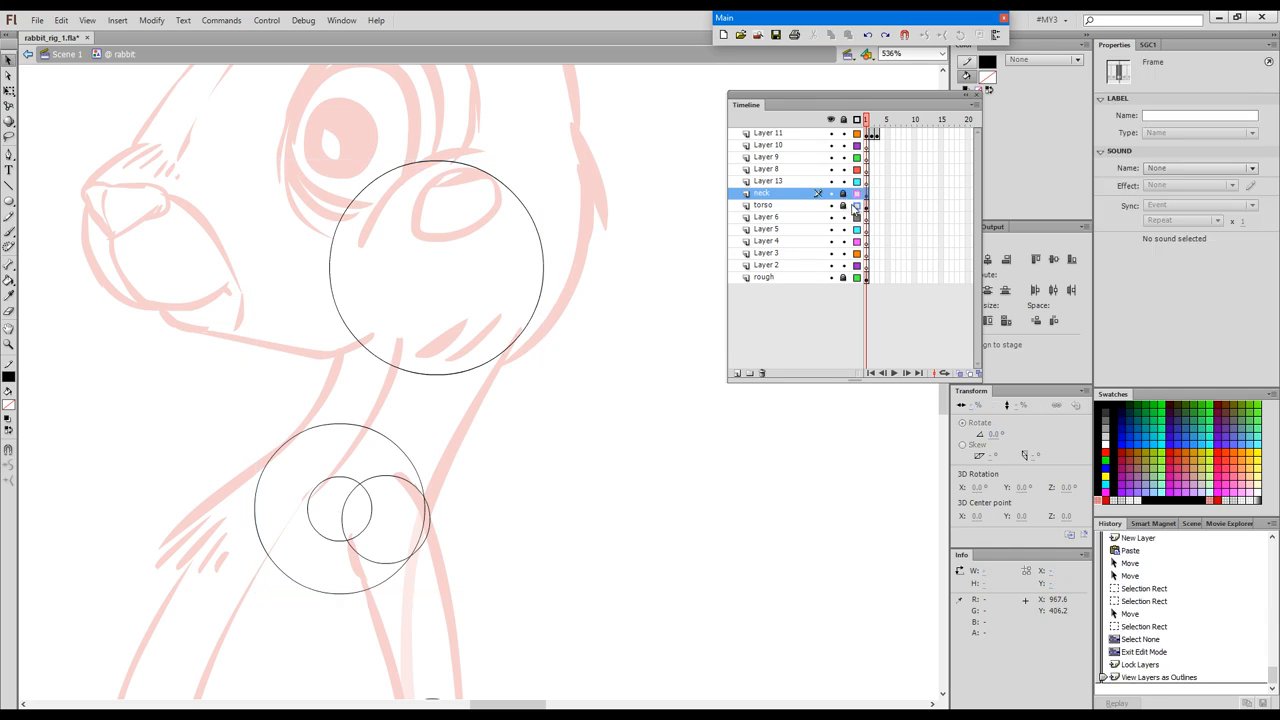
Convert the head joint circle on Layer 11 to a graphic symbol named head
click(679, 373)
drag(294, 138, 606, 388)
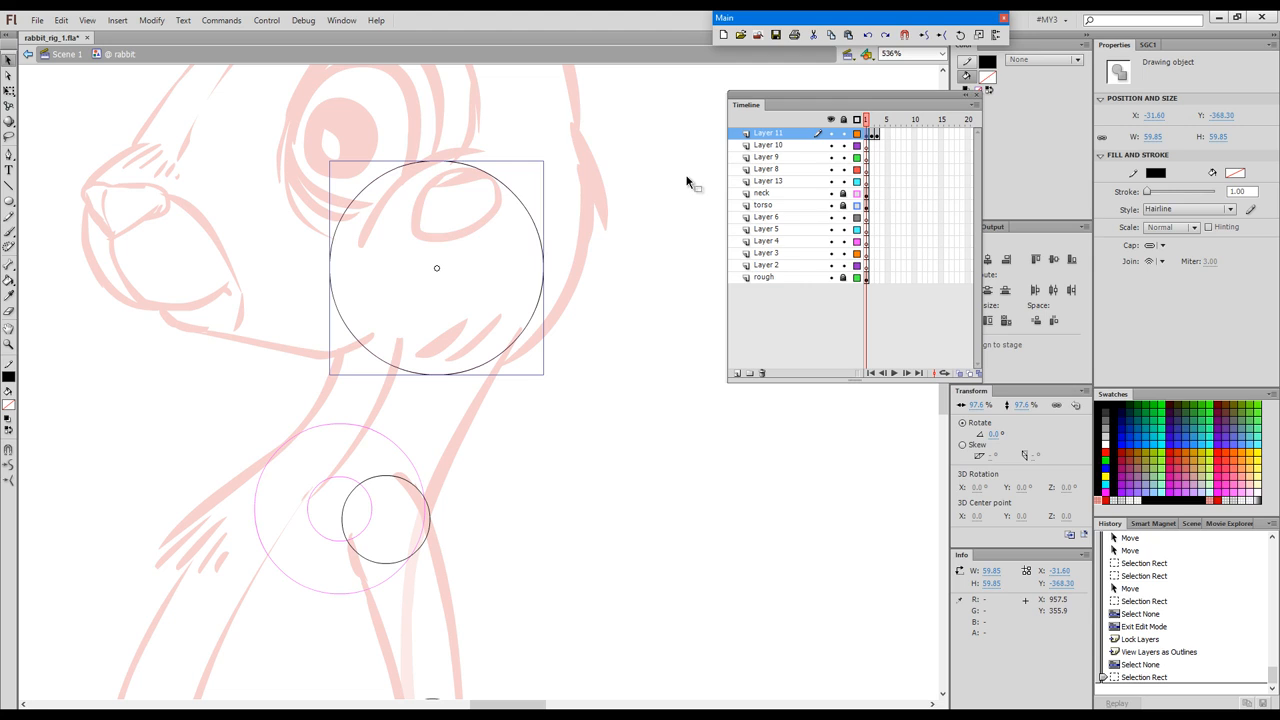
key(F8)
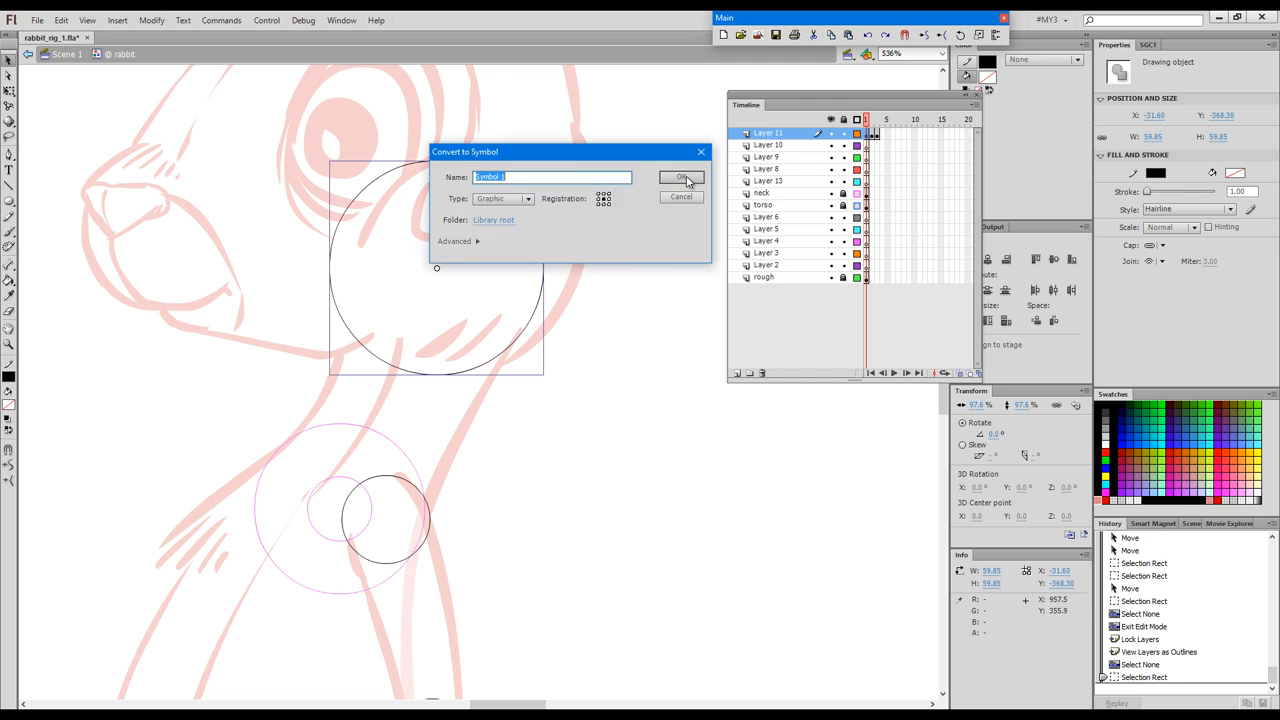
text(hea)
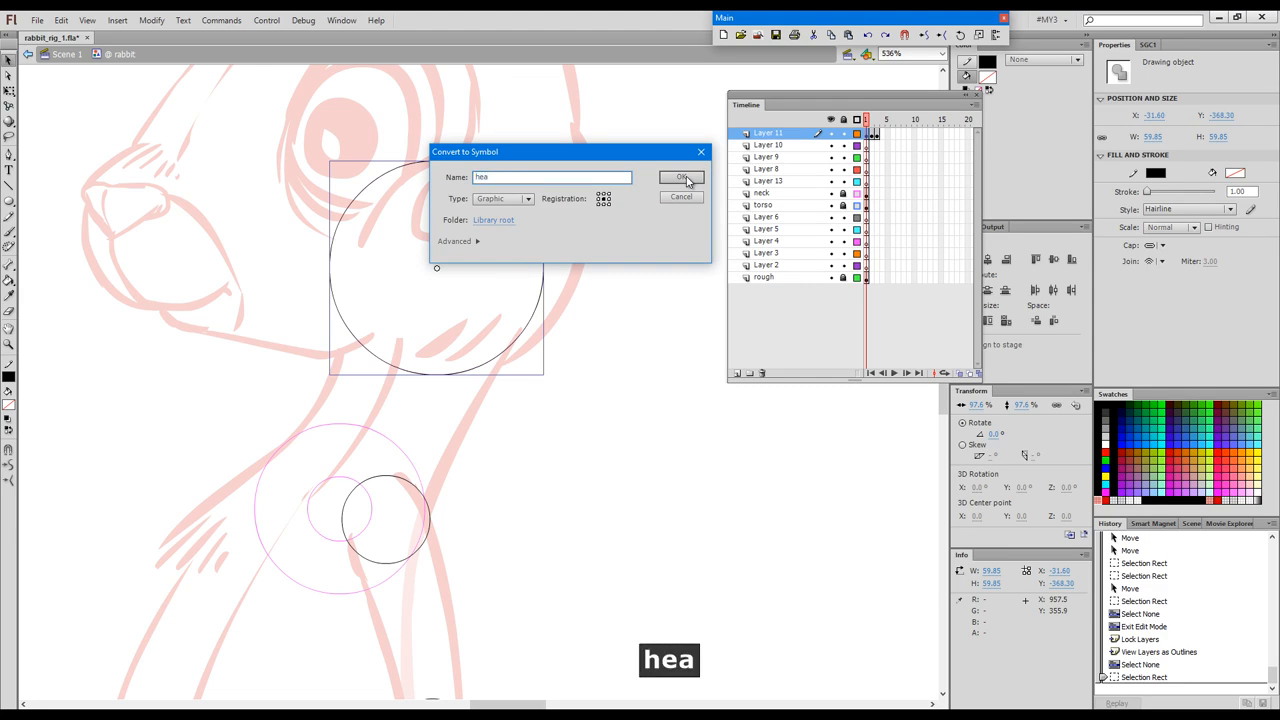
text(d)
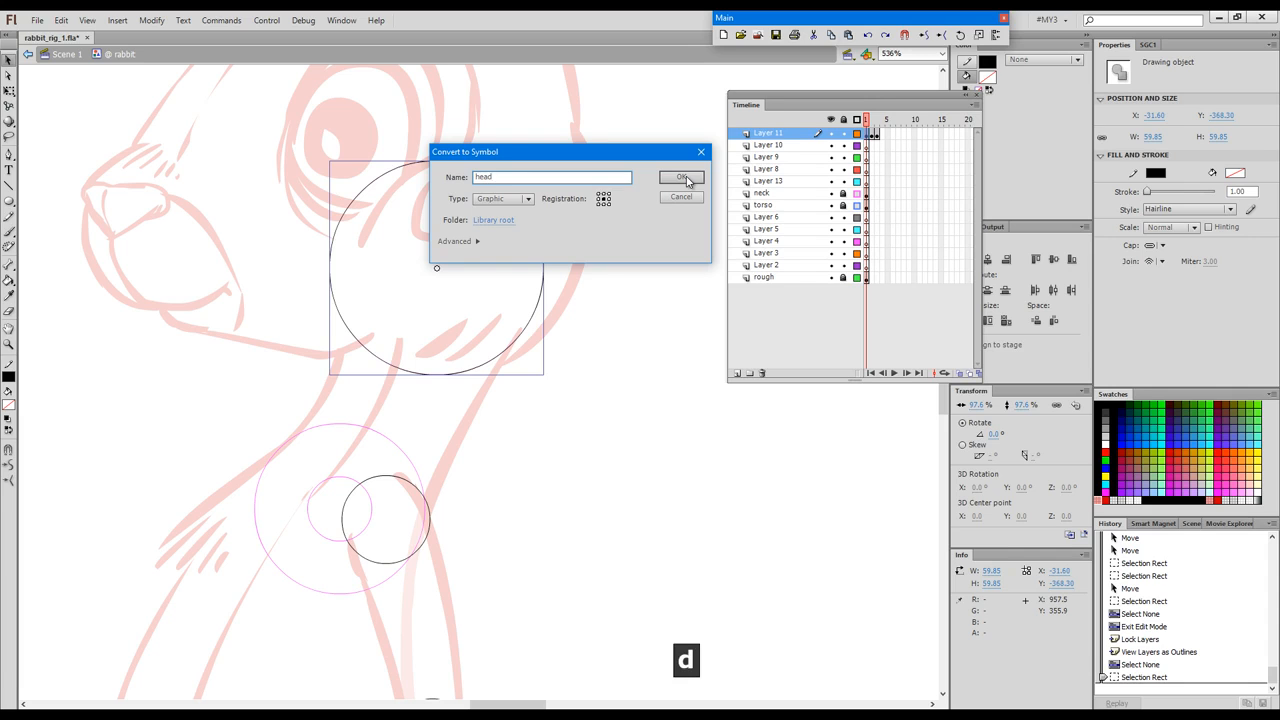
key(Return)
Move the head symbol in place from Layer 11 to Layer 10
key(ctrl+x)
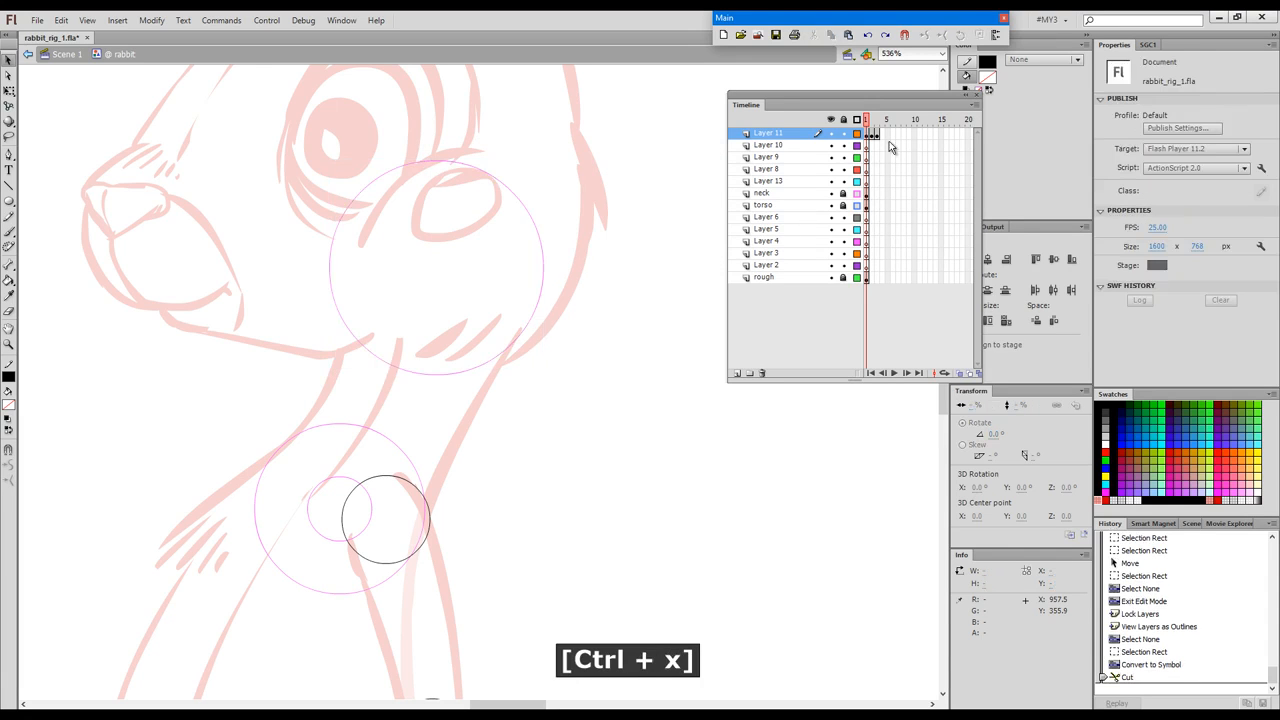
click(866, 145)
key(ctrl+shift+v)
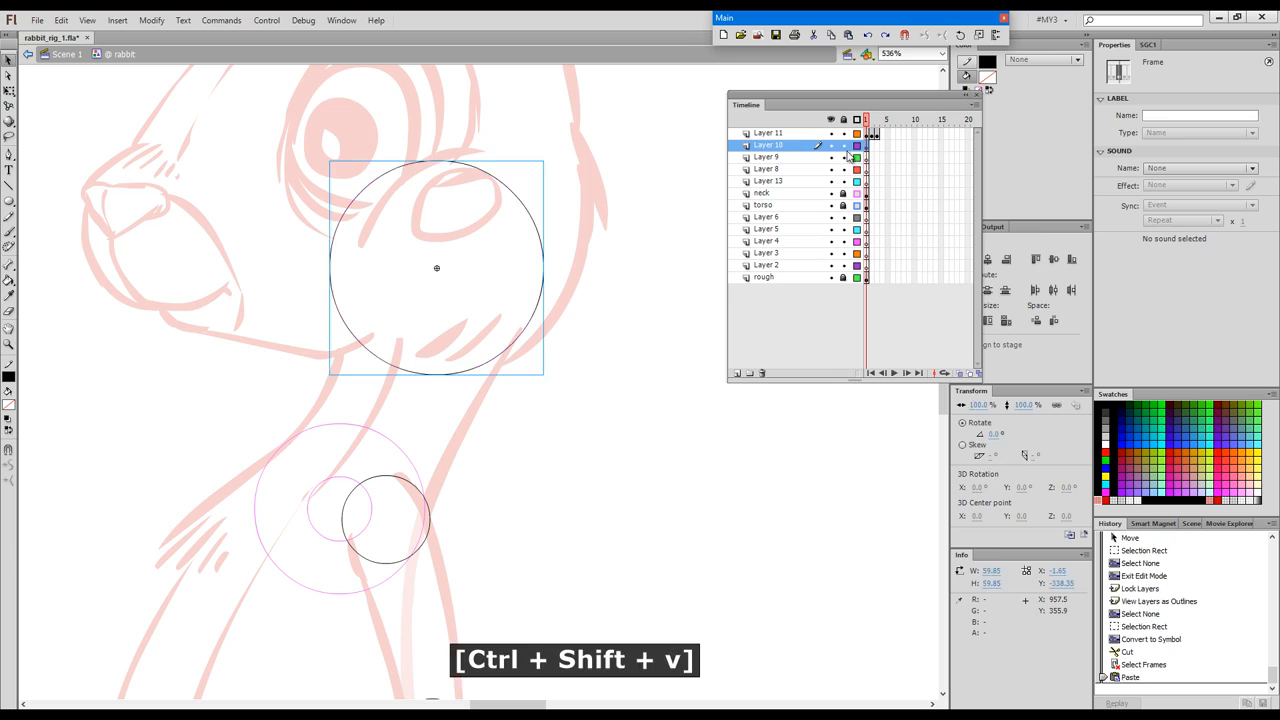
Rename Layer 10 as == head, lock it and save the document
click(776, 149)
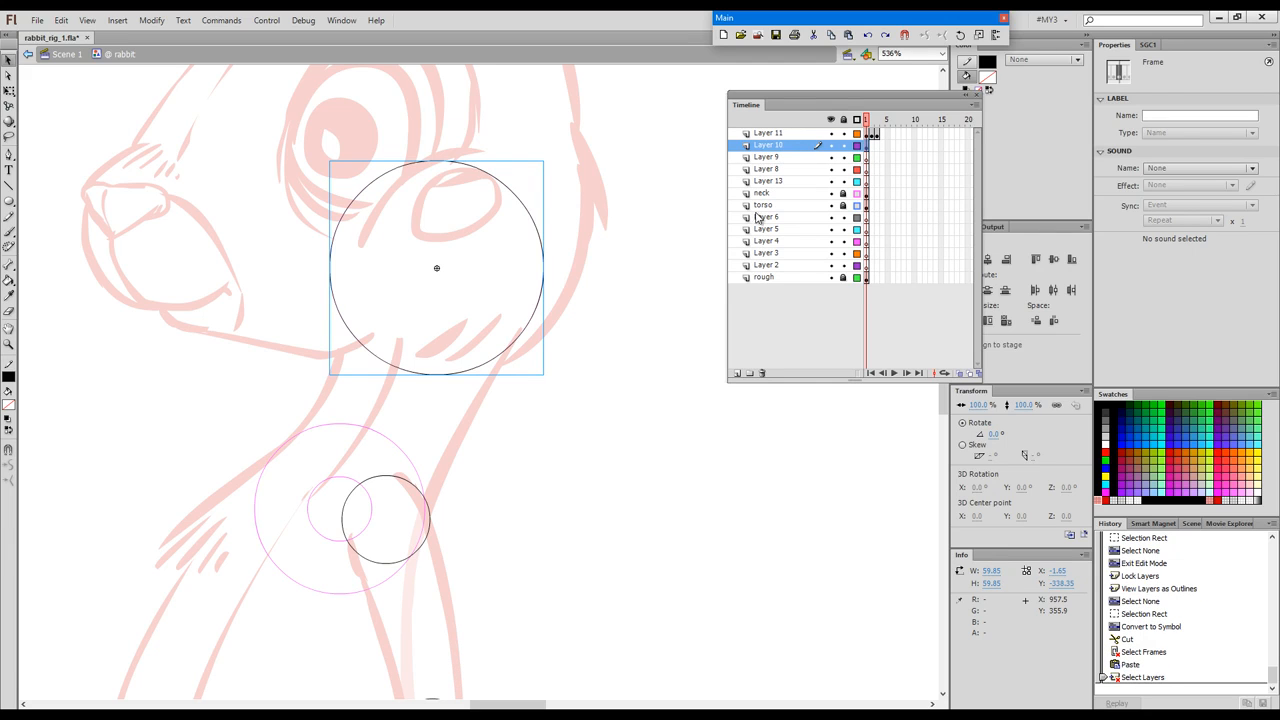
double_click(786, 148)
text(== )
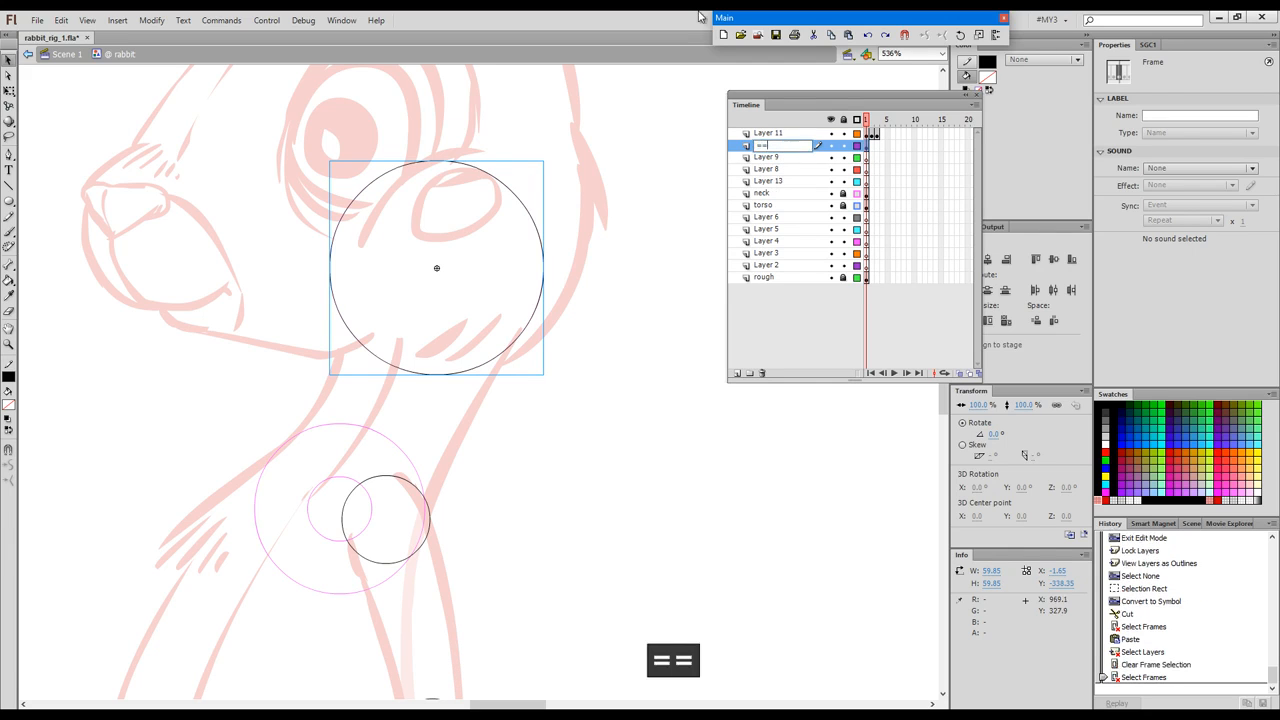
text(head)
key(Return)
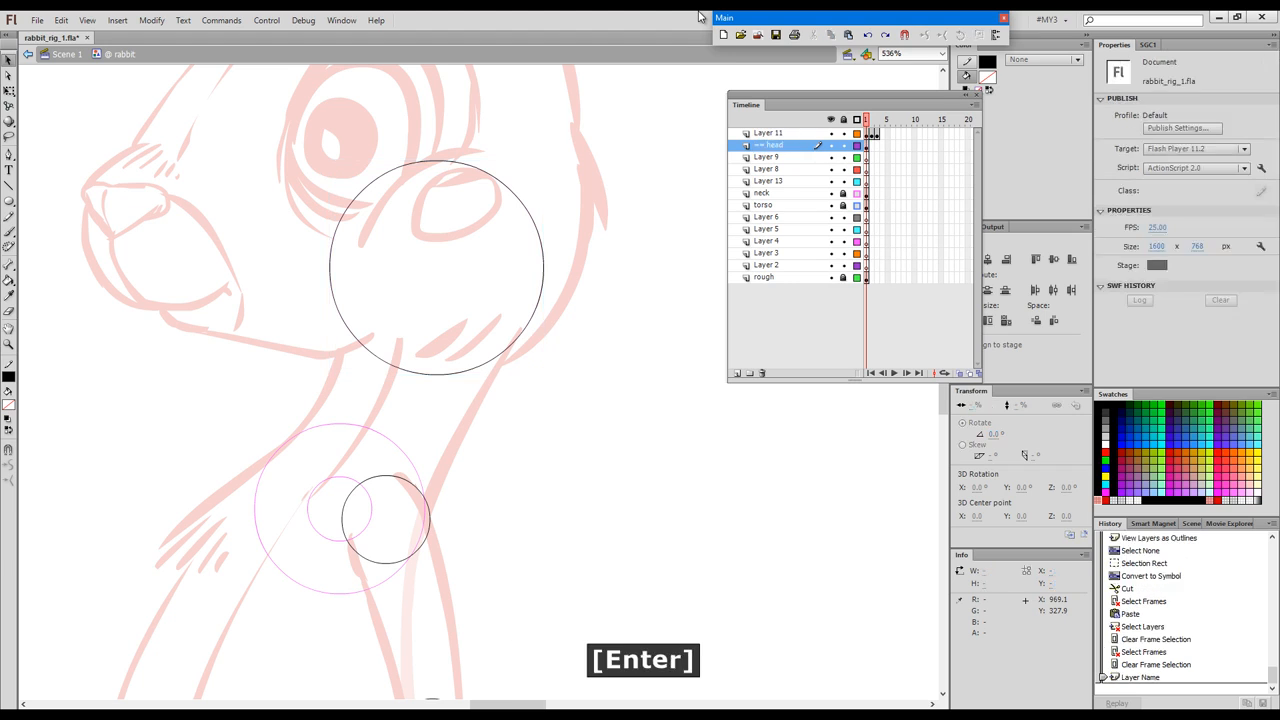
click(843, 145)
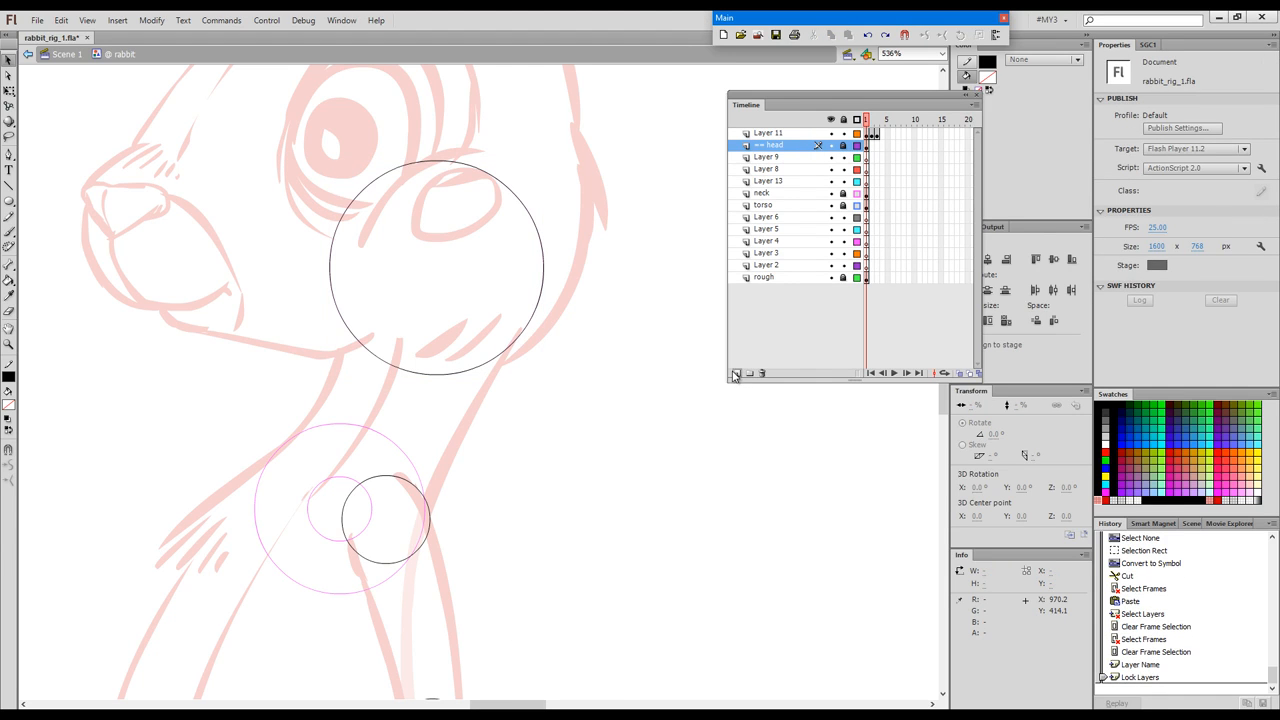
key(ctrl+s)
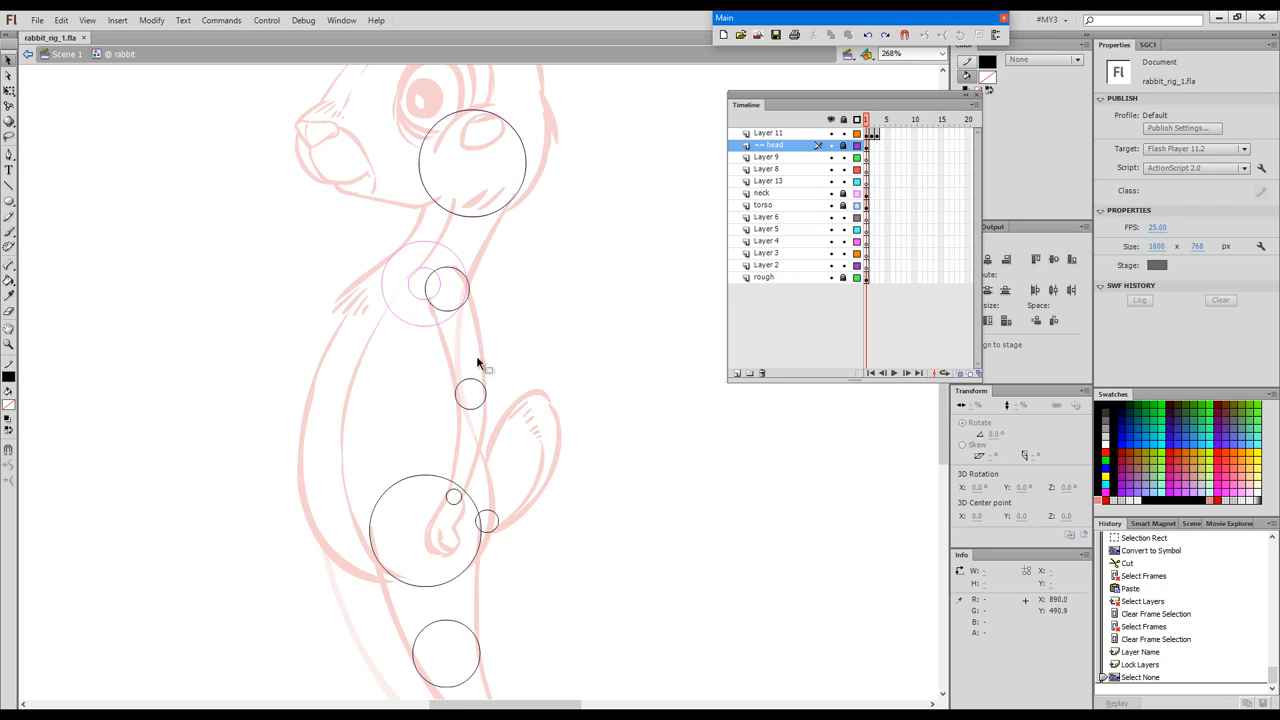
Convert the small circle at the base of the tail to a graphic symbol named tail
drag(510, 505, 492, 545)
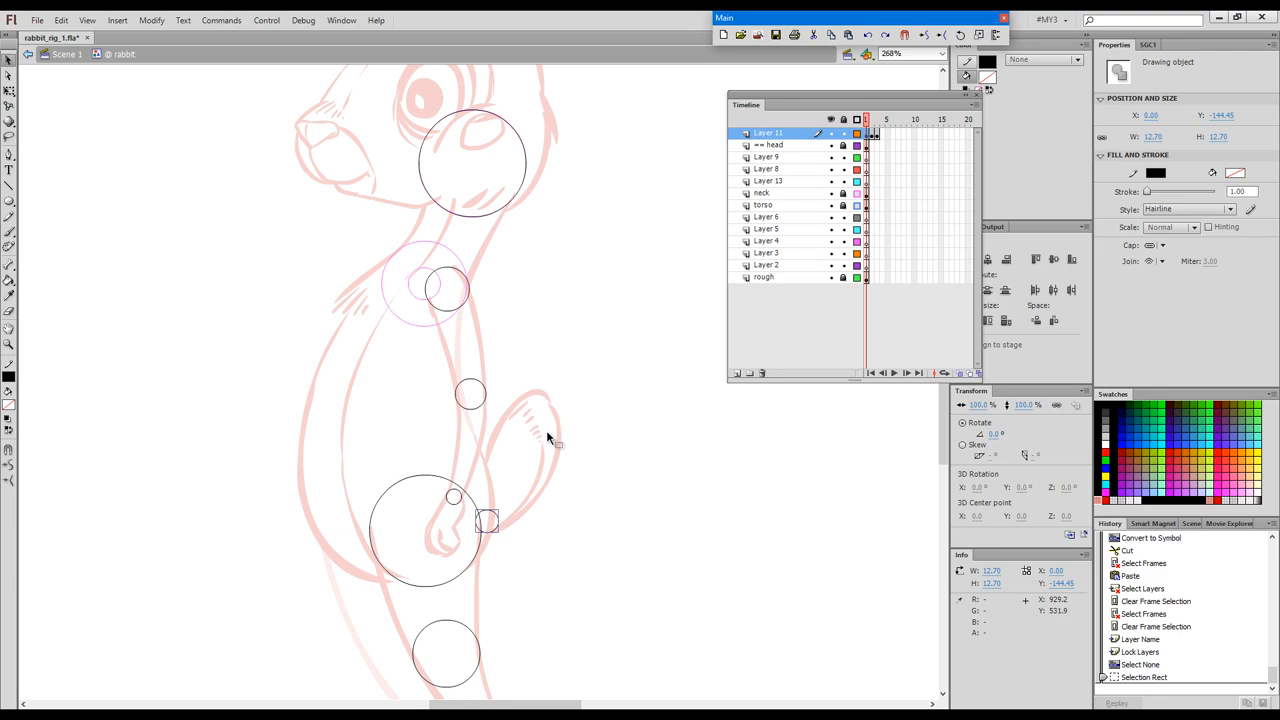
key(F8)
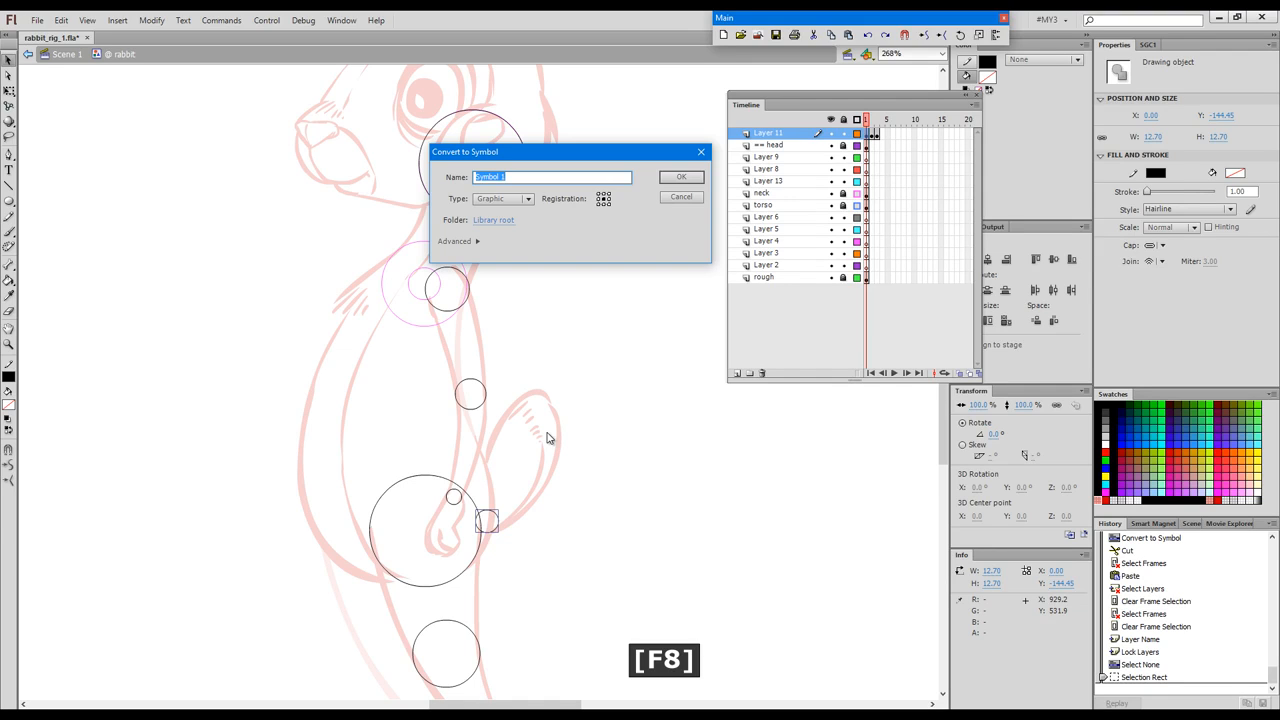
text(tail)
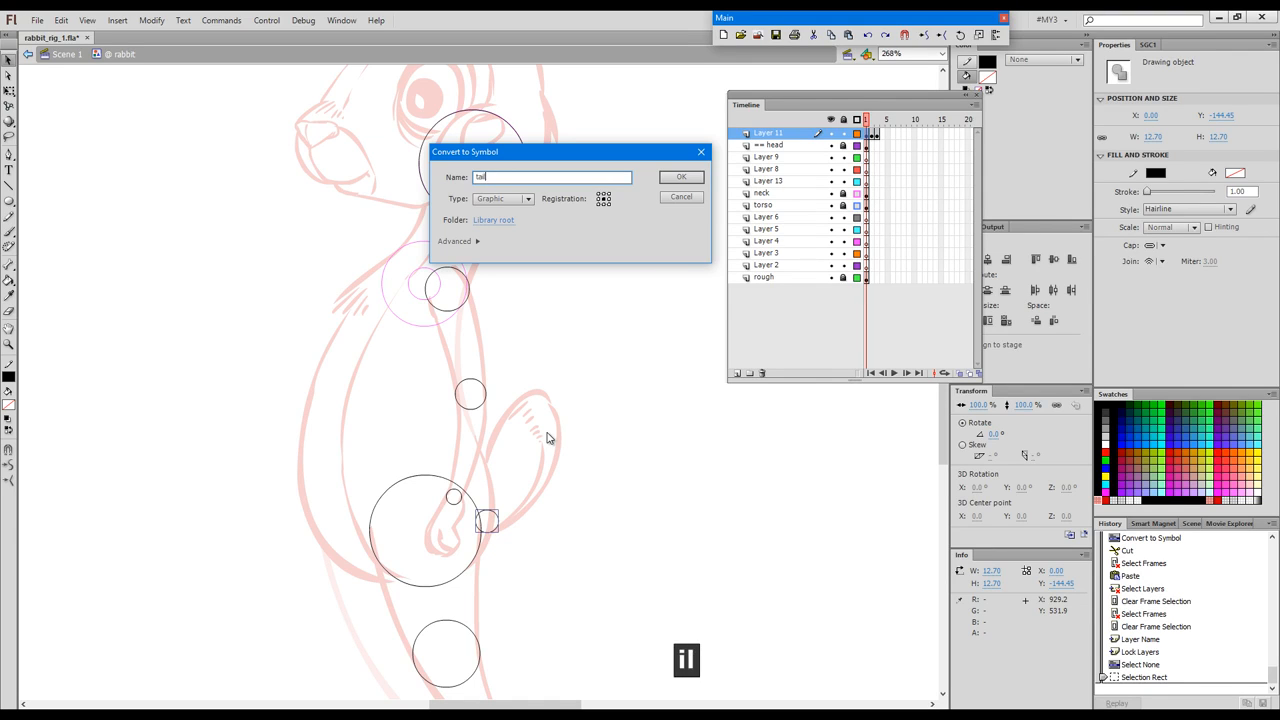
key(Return)
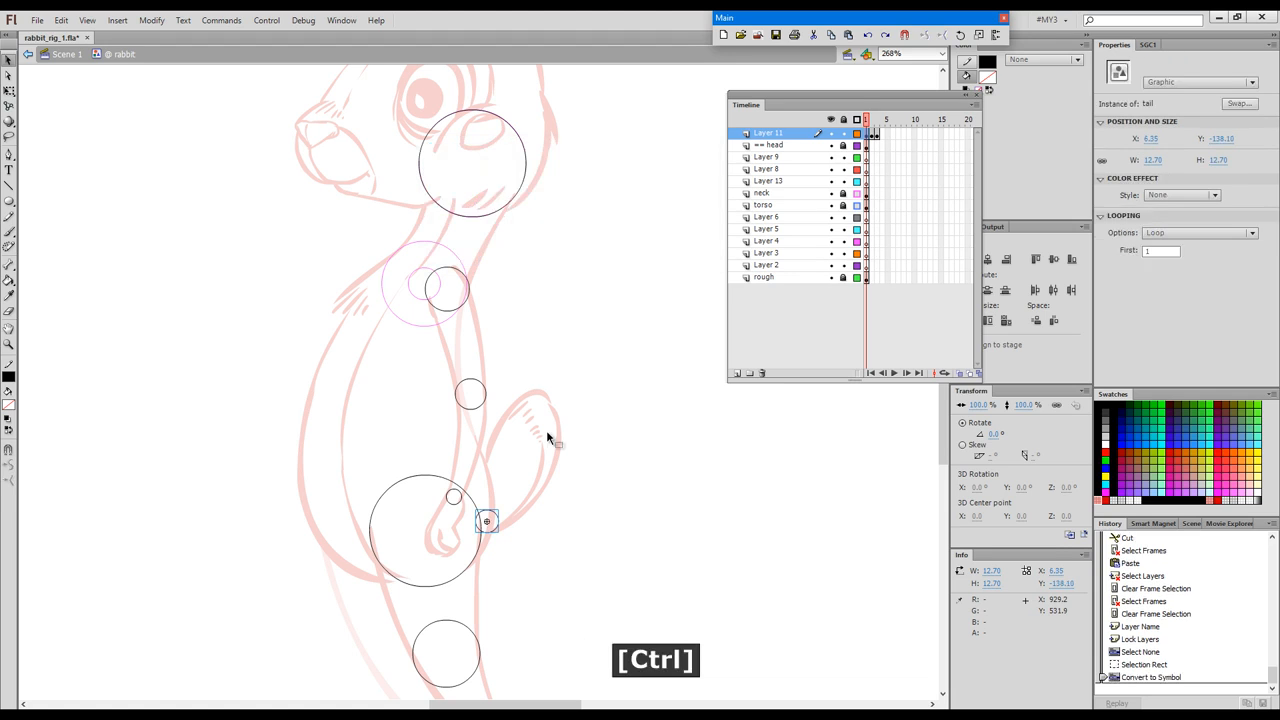
Move the tail symbol in place from Layer 11 to the tail layer below torso, and lock that layer
key(ctrl+x)
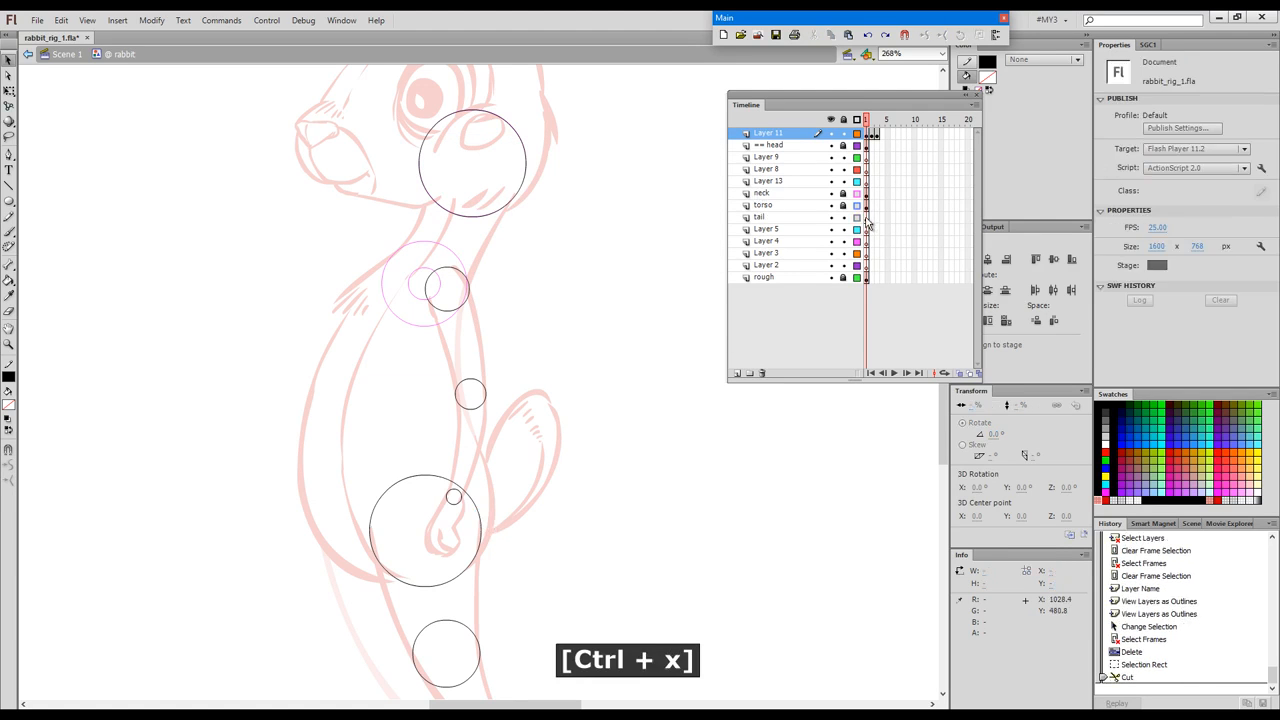
click(866, 217)
key(ctrl+shift+v)
click(670, 462)
click(843, 217)
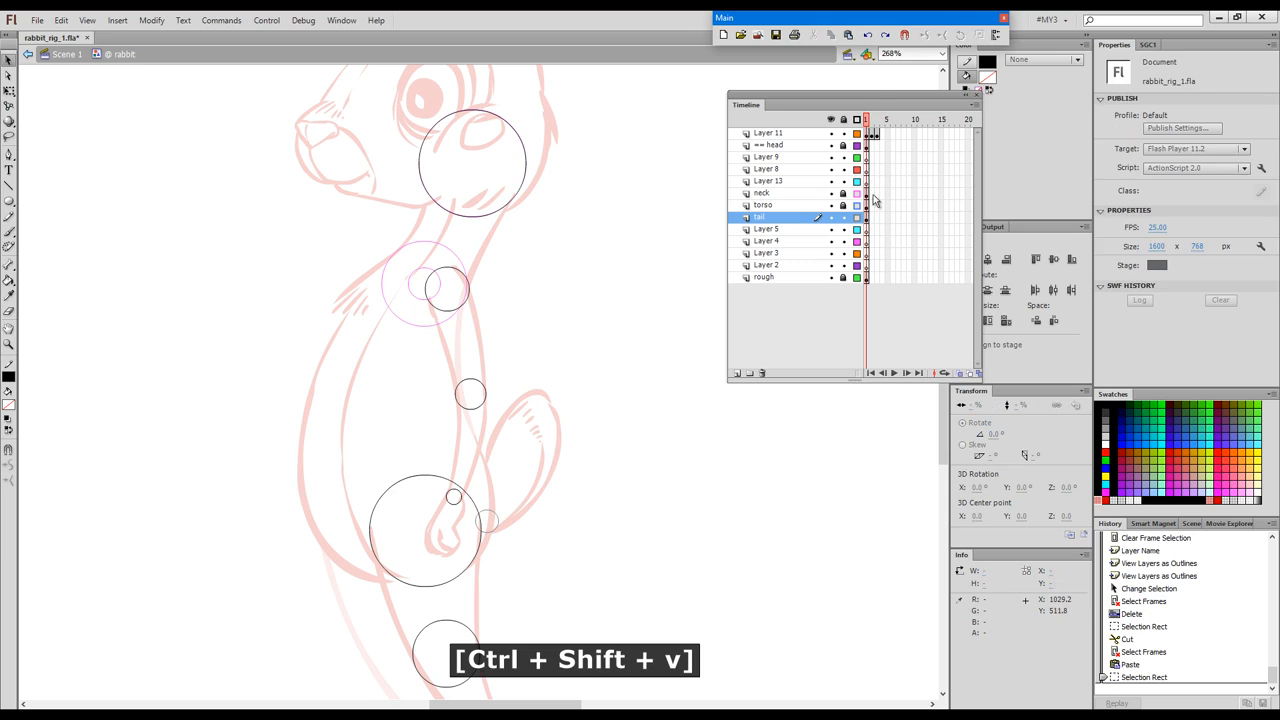
Convert the shoulder joint circle on Layer 11 to a graphic symbol named arm 1
click(465, 300)
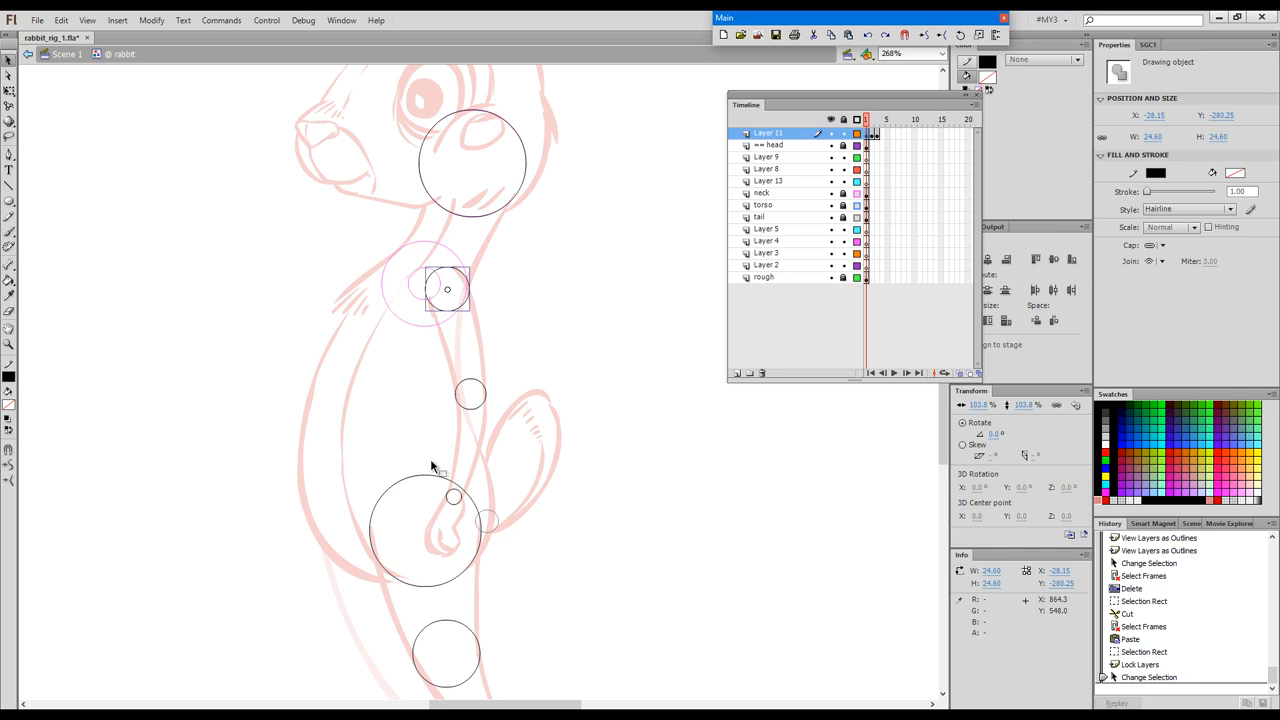
key(F8)
text(arm 1)
key(Return)
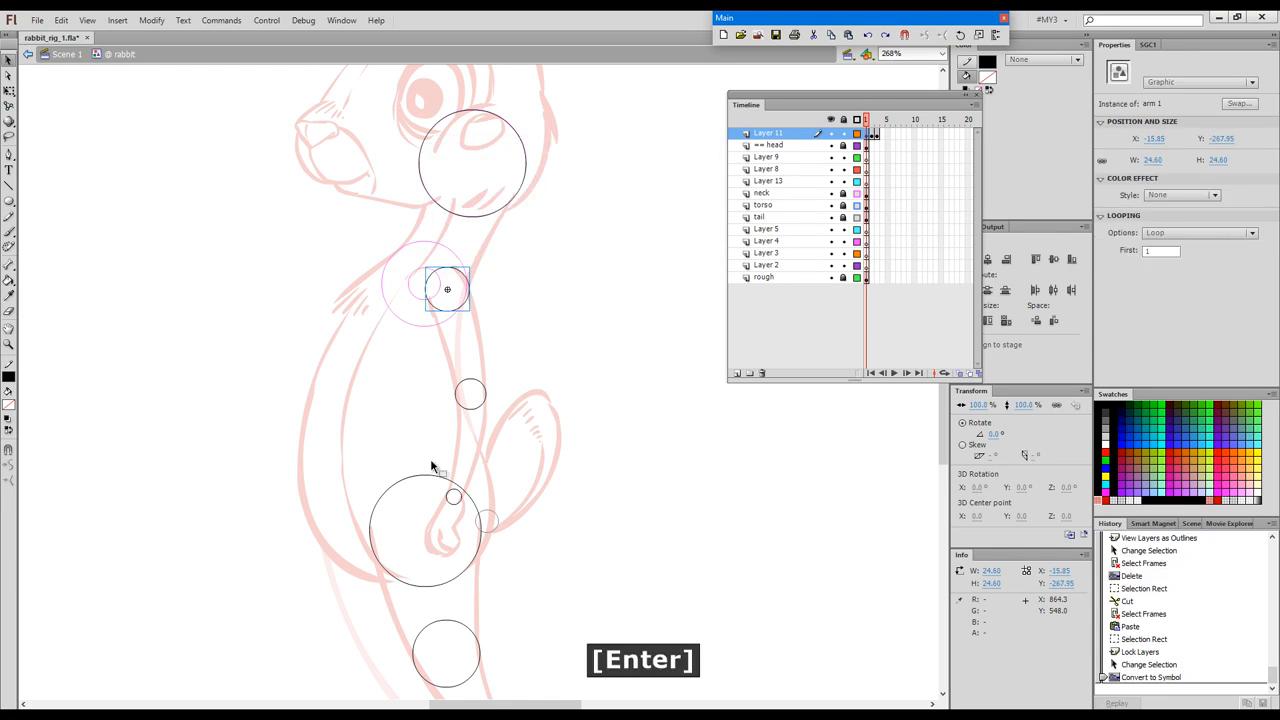
Move the arm 1 symbol in place from Layer 11 to Layer 13 above neck, and rename that layer arm 1
key(ctrl)
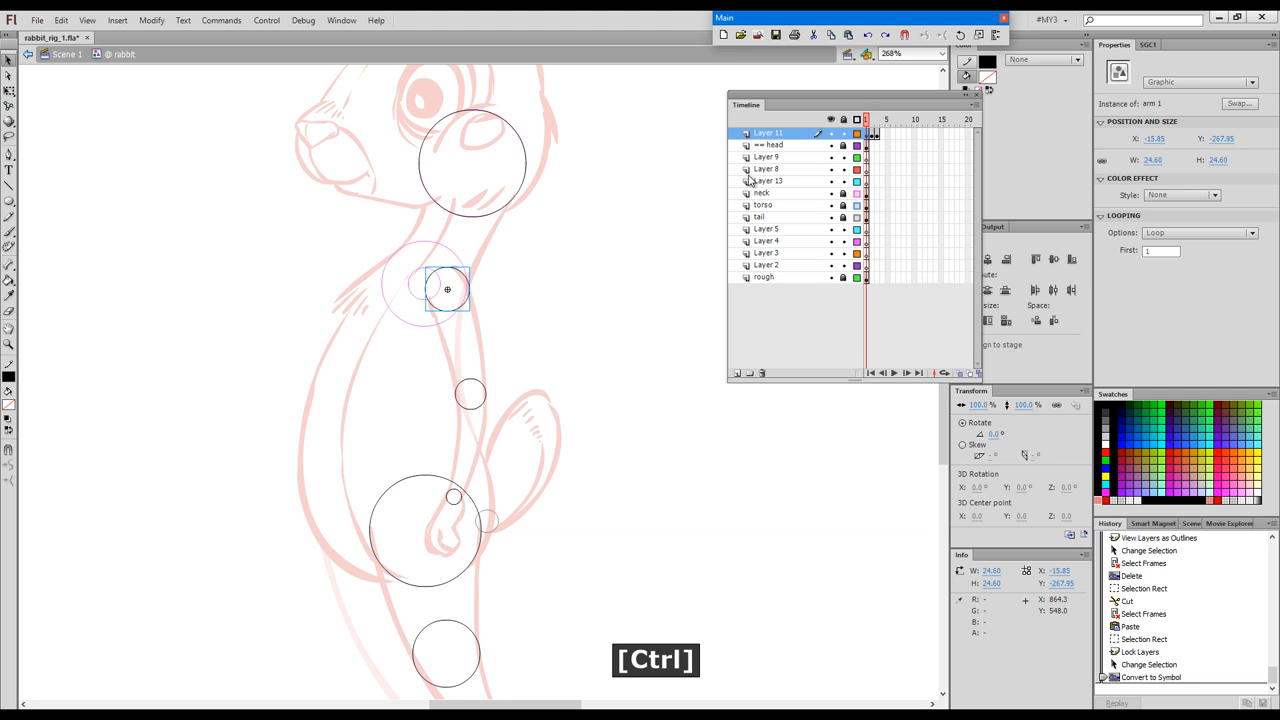
key(ctrl+x)
click(867, 181)
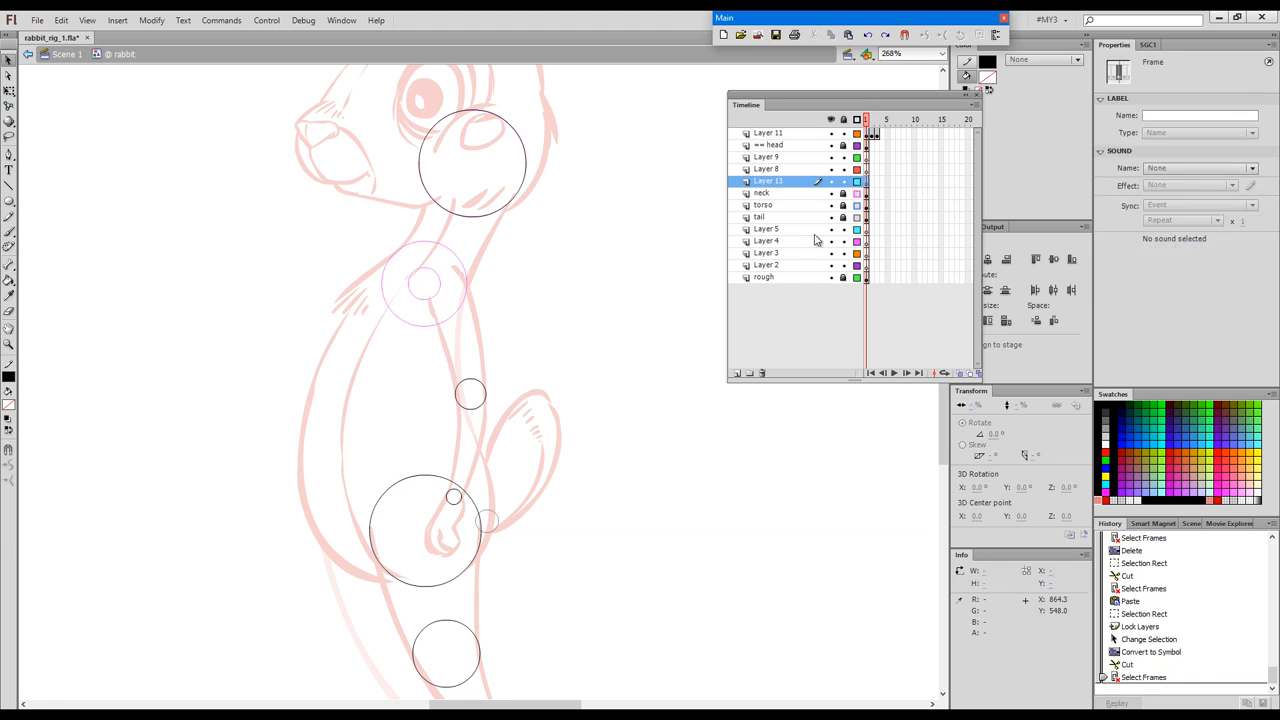
key(ctrl+shift+v)
click(775, 185)
double_click(770, 182)
text(ar)
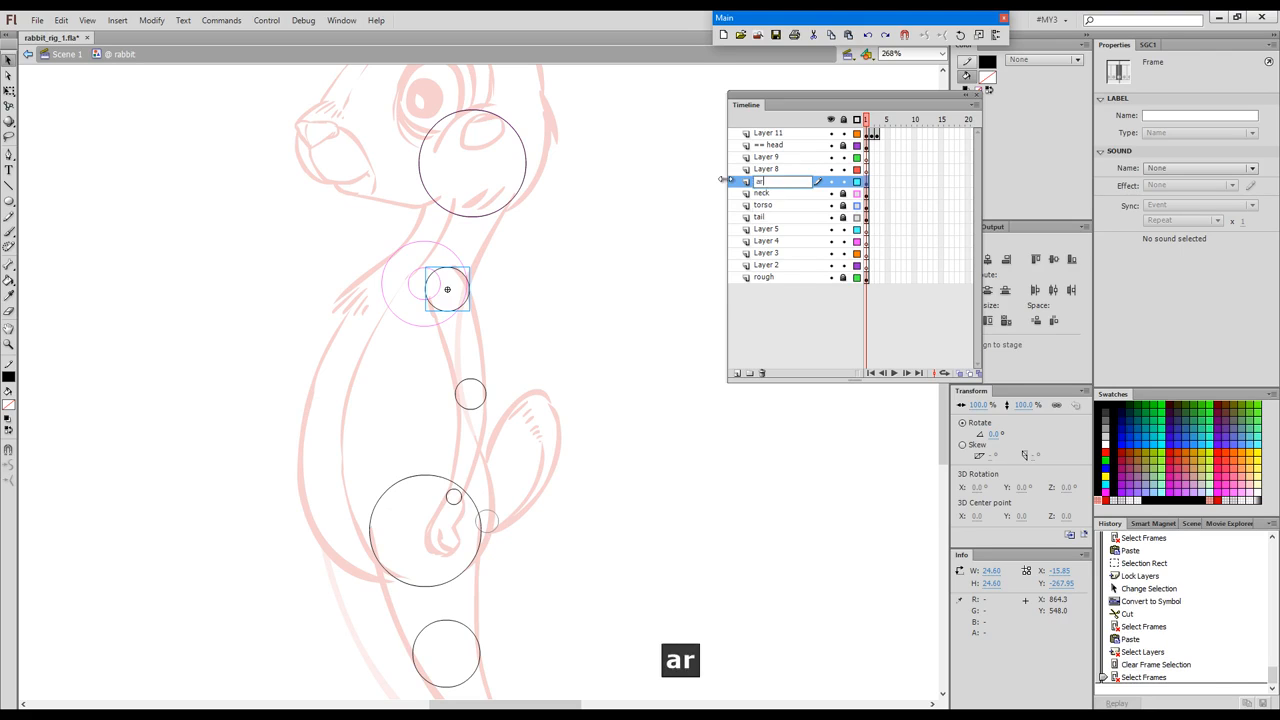
text(m 1)
key(Return)
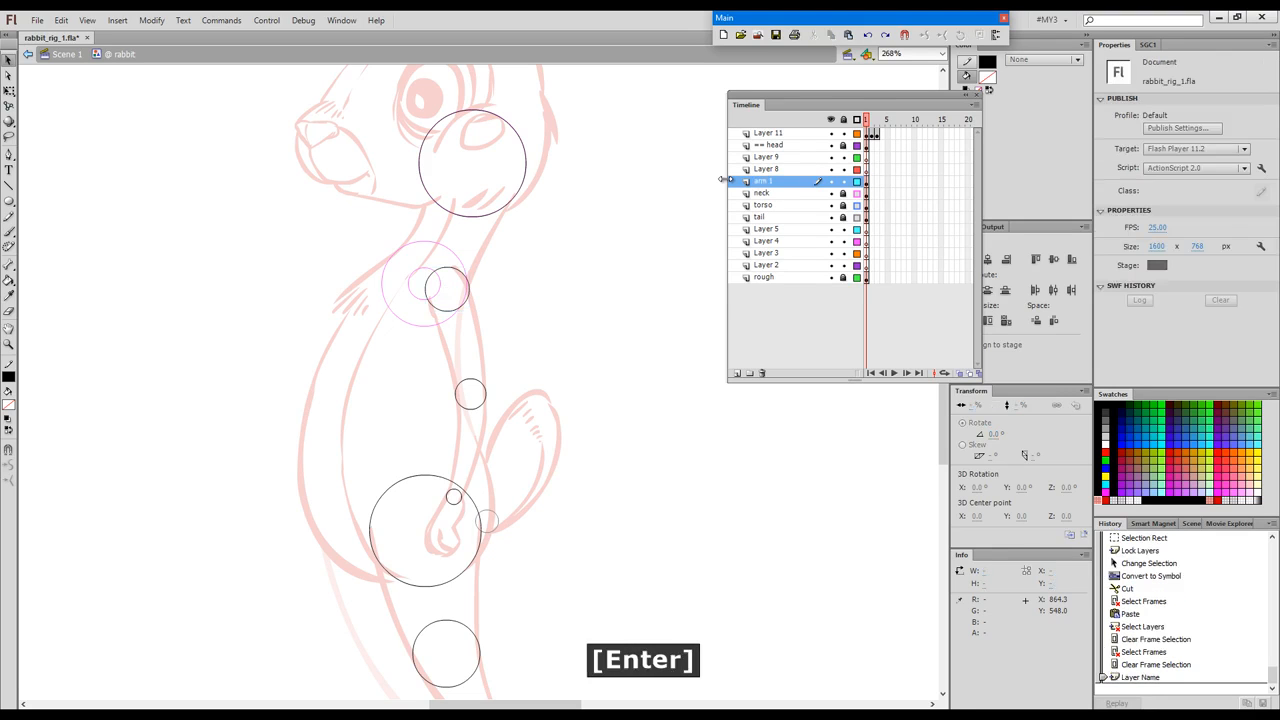
click(567, 343)
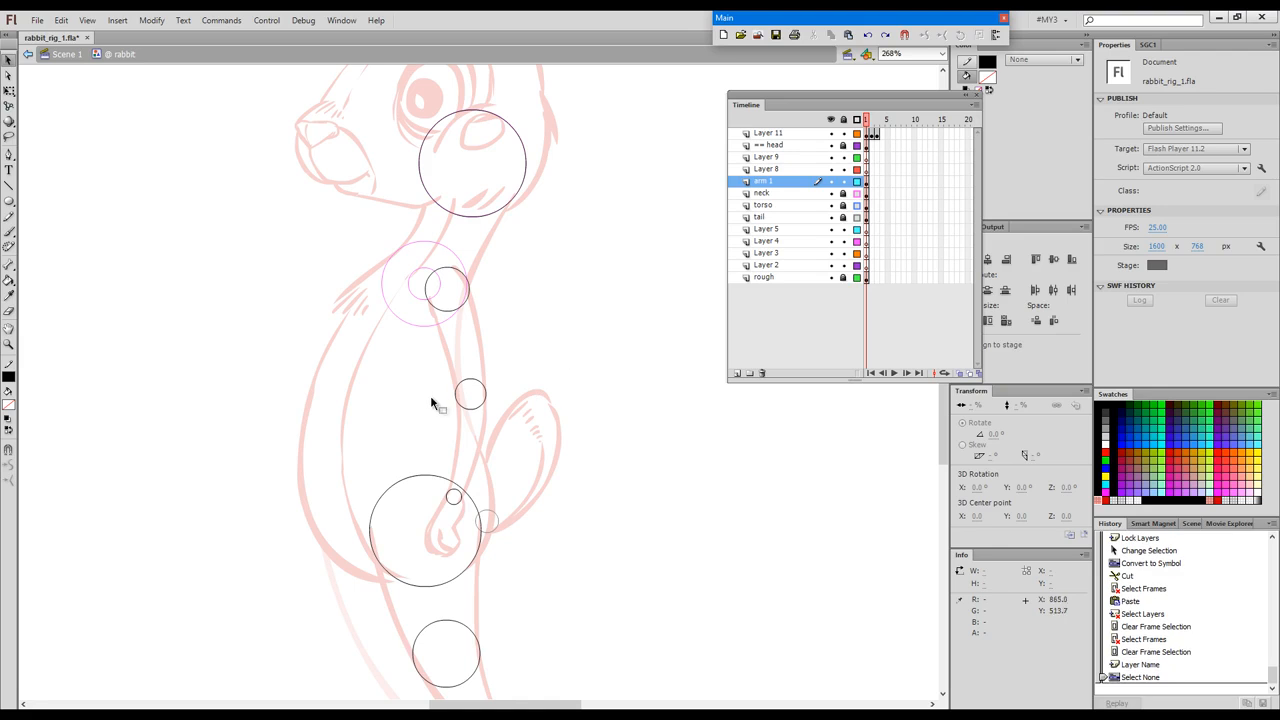
Copy the elbow joint circle from Layer 11 and lock that layer
drag(494, 413, 420, 365)
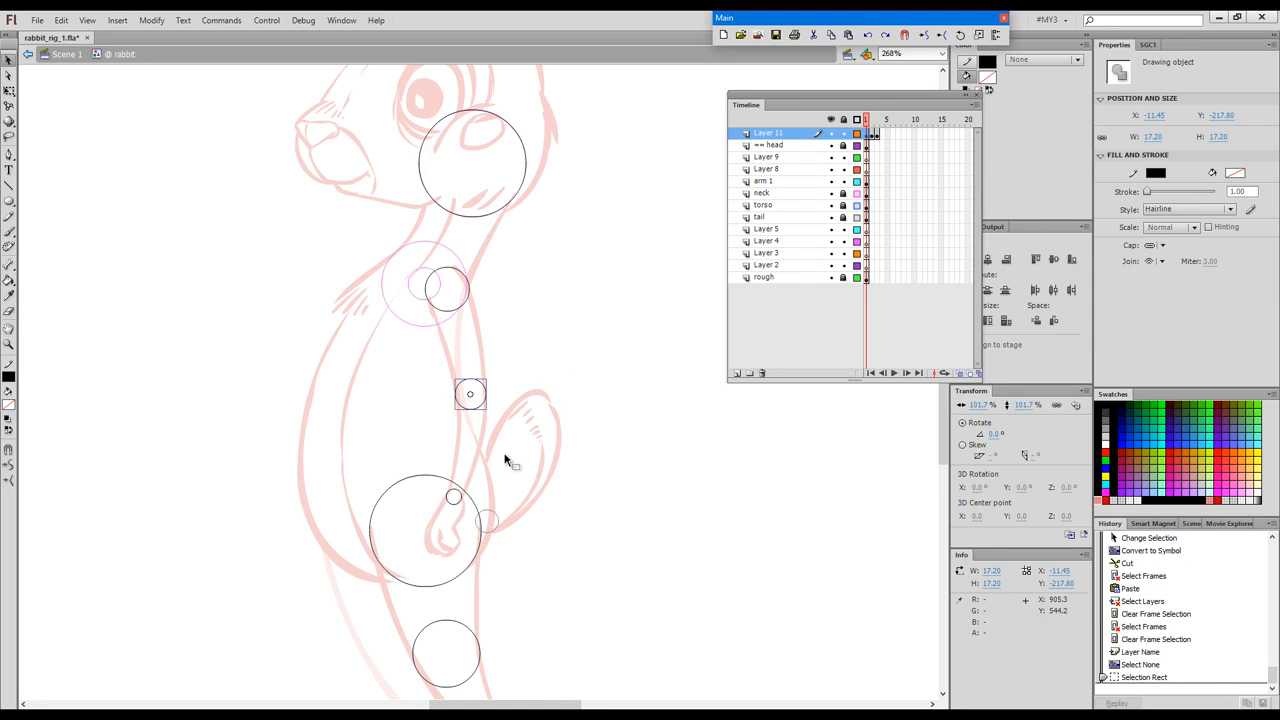
key(ctrl+c)
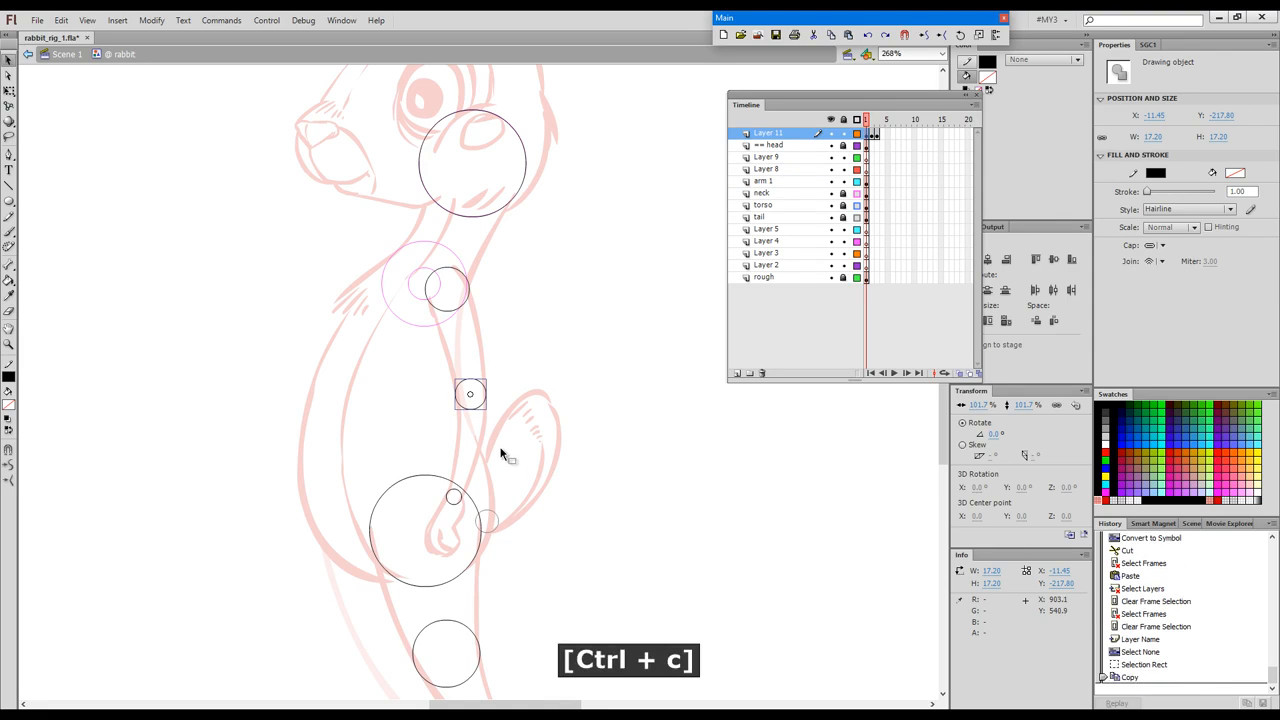
click(843, 134)
Open the arm 1 symbol for editing and paste the copied elbow circle onto a new layer inside it
click(866, 181)
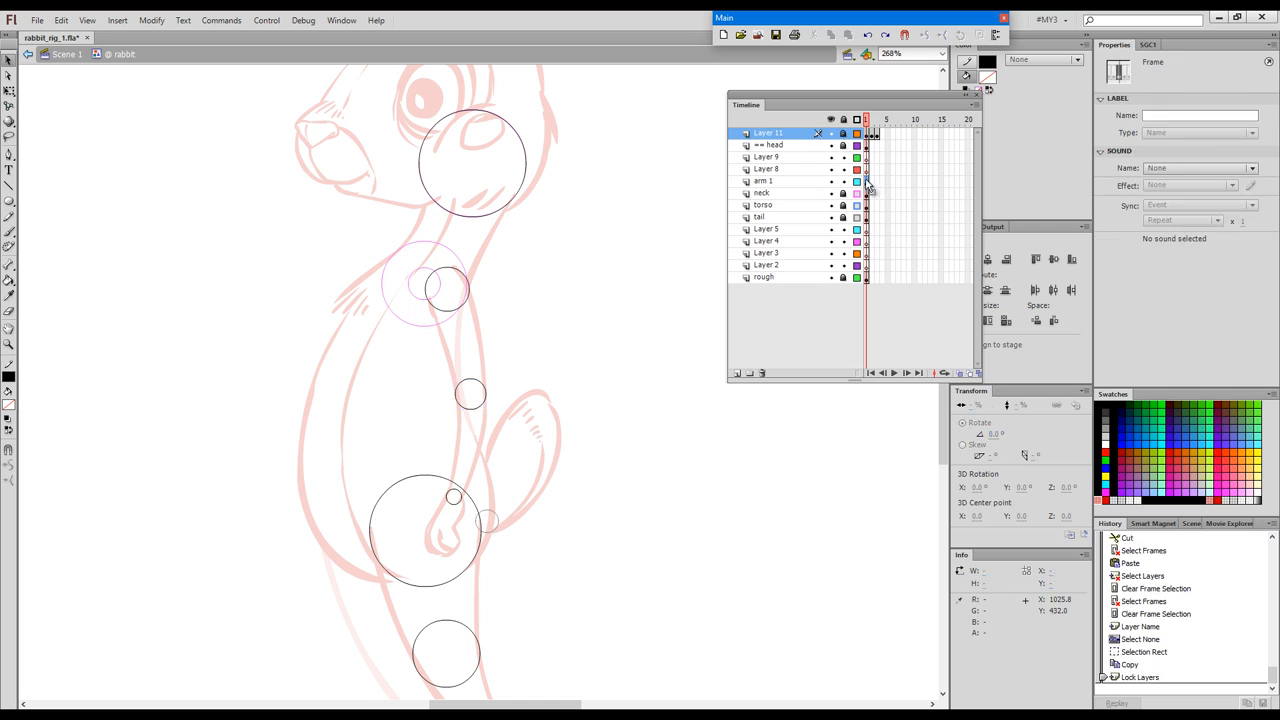
key(F2)
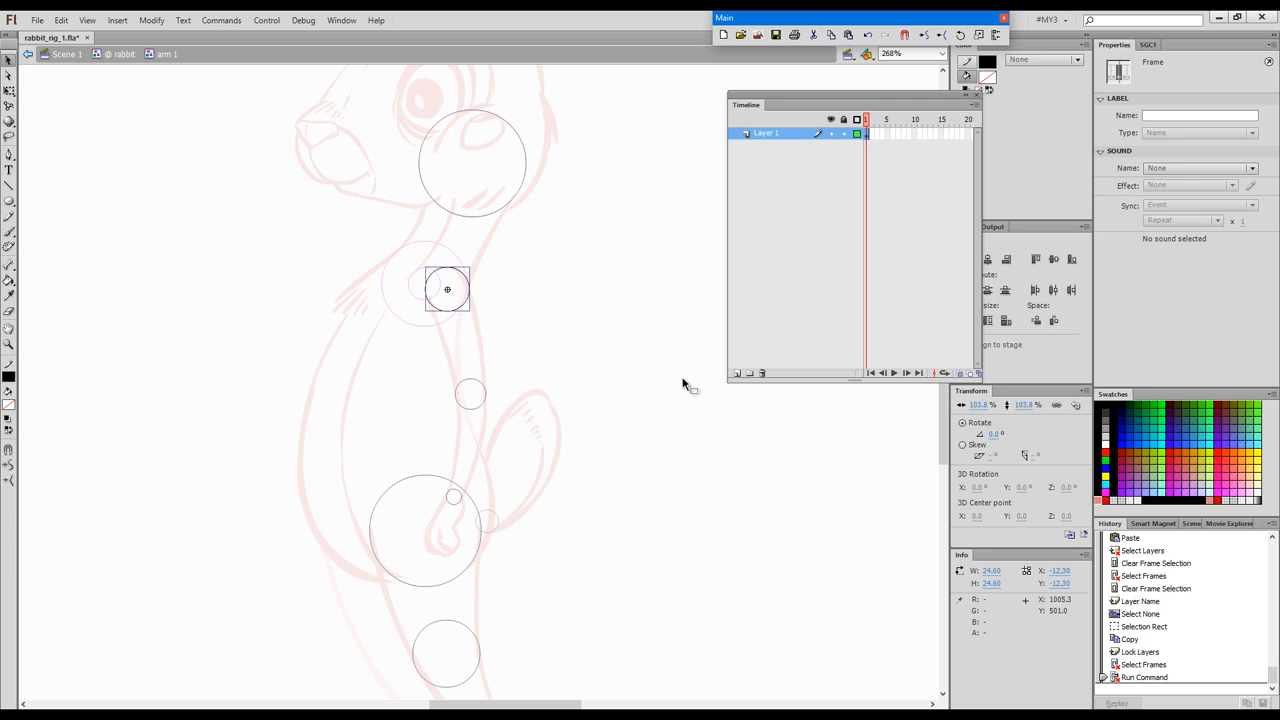
click(736, 372)
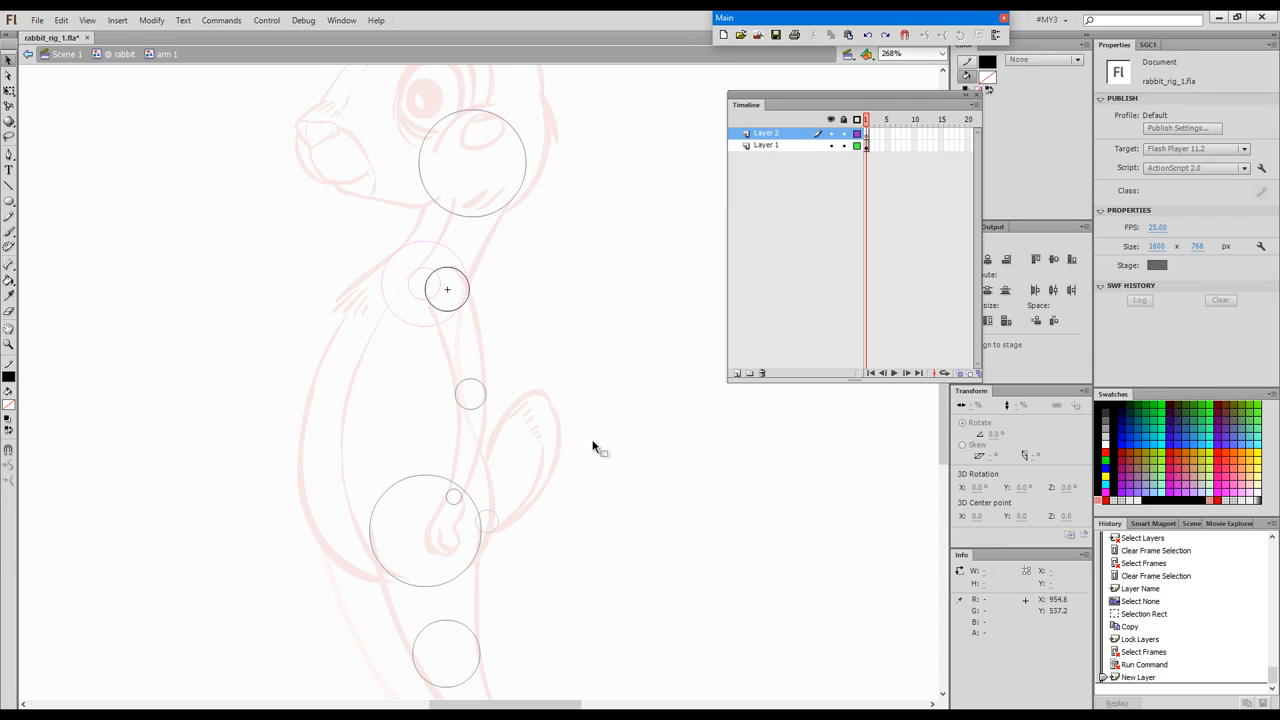
key(ctrl)
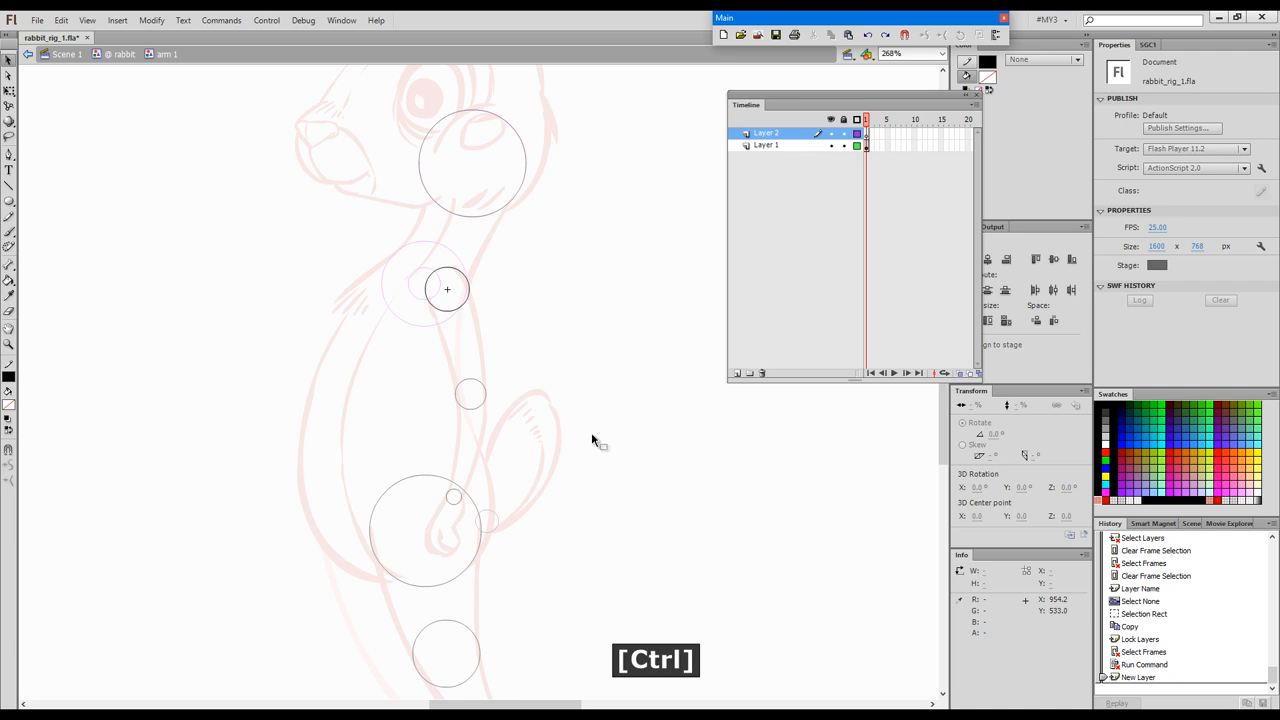
key(ctrl+v)
Nudge the pasted circle inside arm 1 until it lies exactly over the original elbow joint circle
scroll(523, 388, up, 4)
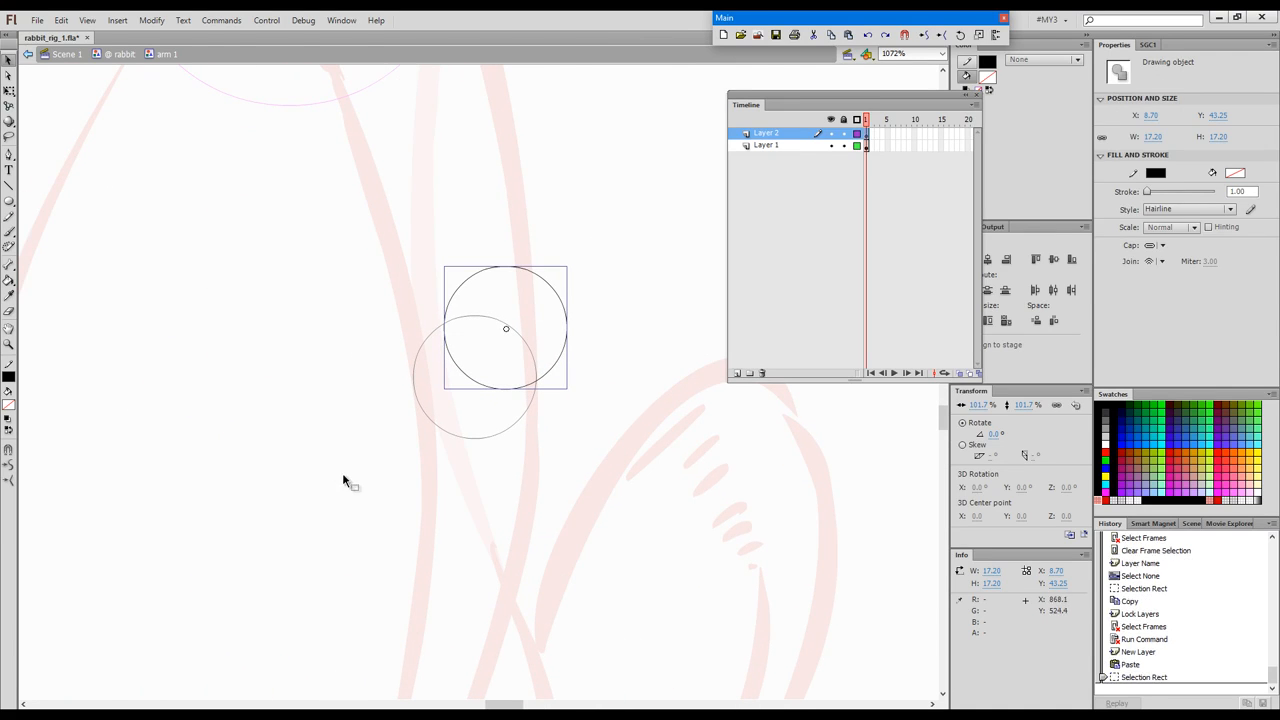
key(shift+Down)
key(shift+Down)
key(shift+Down)
key(shift+Down)
key(shift+Down)
key(shift+Down)
key(shift+Down)
key(shift+Left)
key(shift+Left)
key(shift+Left)
key(shift+Left)
key(shift+Left)
key(shift+Left)
key(Right)
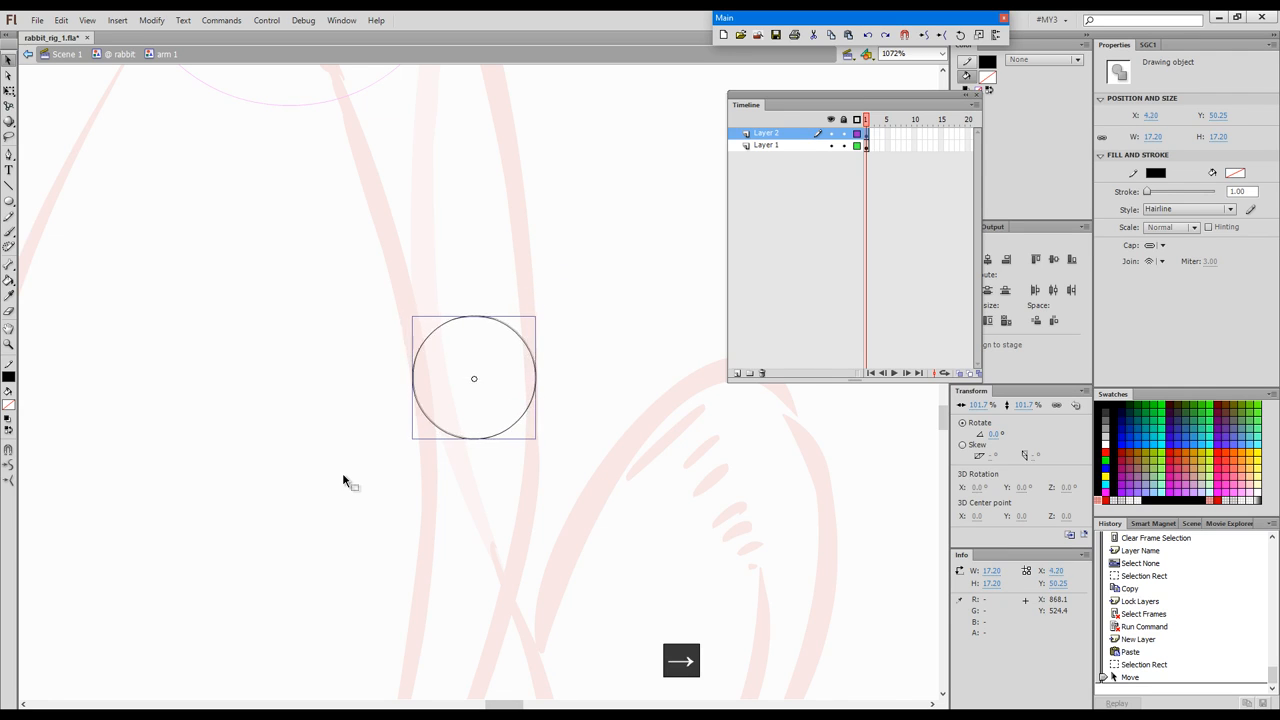
key(Right)
key(Up)
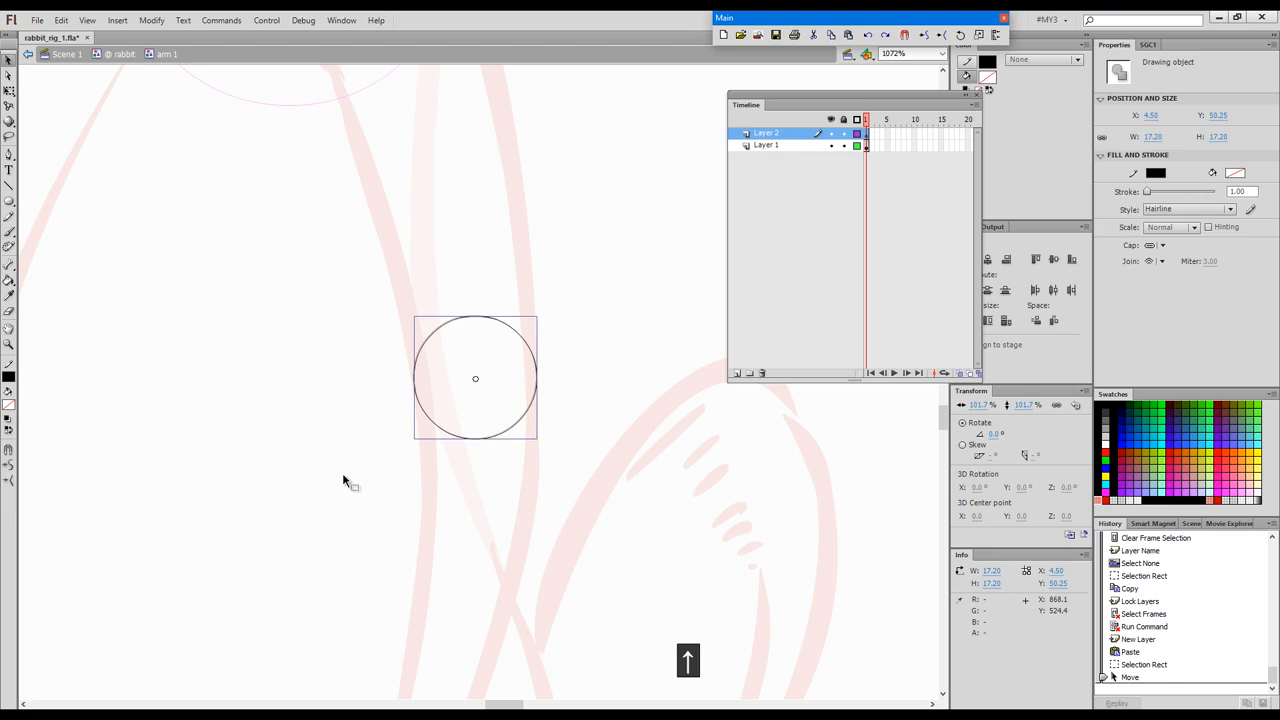
key(ctrl+space)
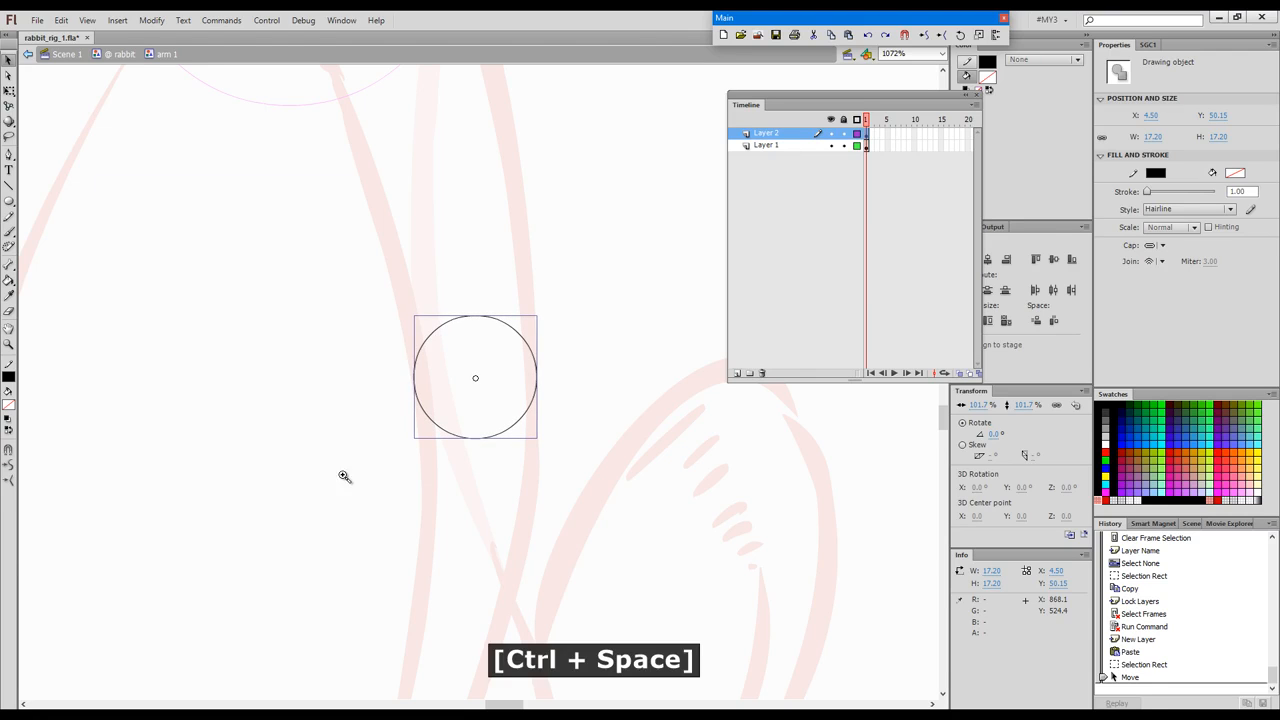
click(380, 331)
drag(649, 581, 574, 480)
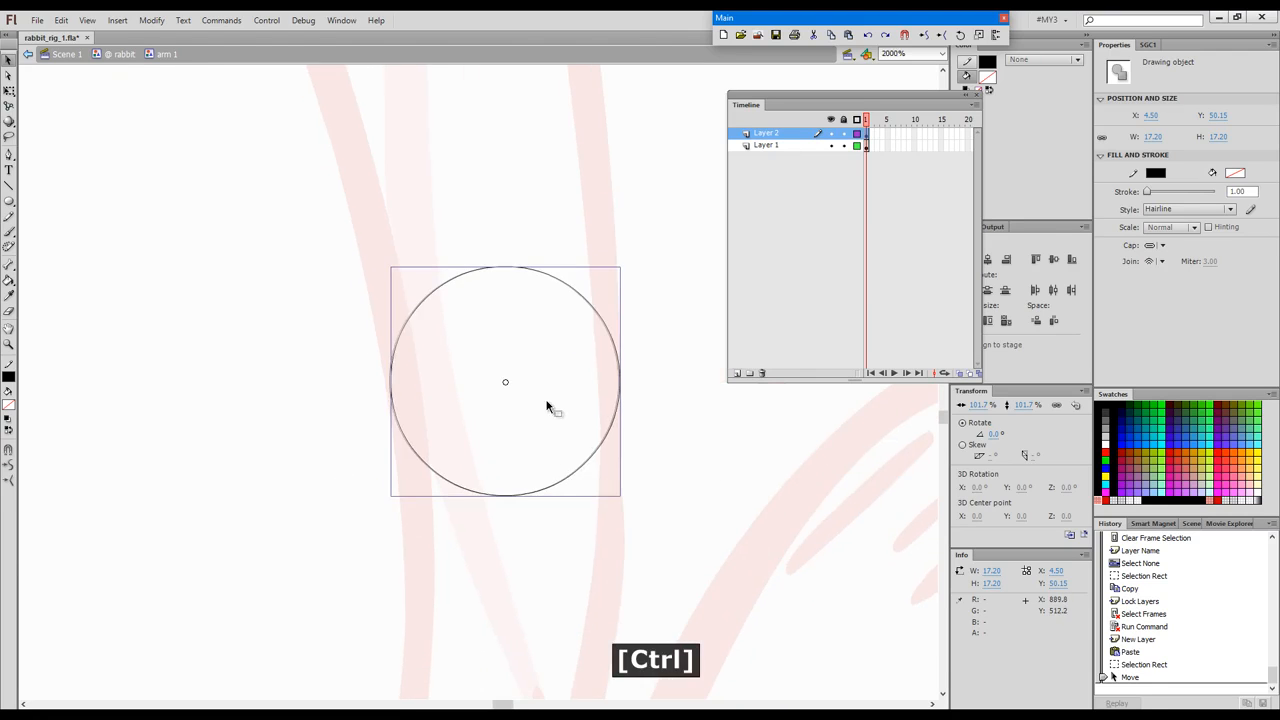
key(ctrl+q)
key(Left)
key(Left)
Return to the rabbit symbol, lock the arm 1 layer and unlock Layer 11
double_click(546, 407)
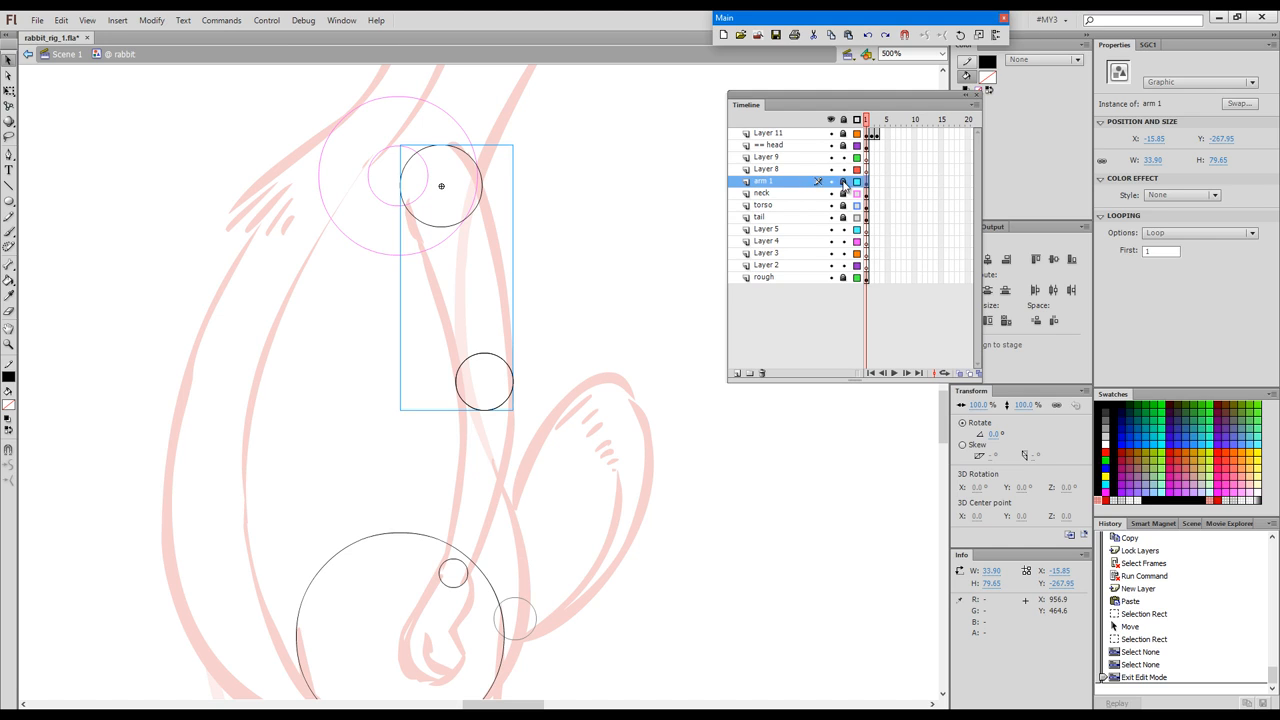
click(843, 181)
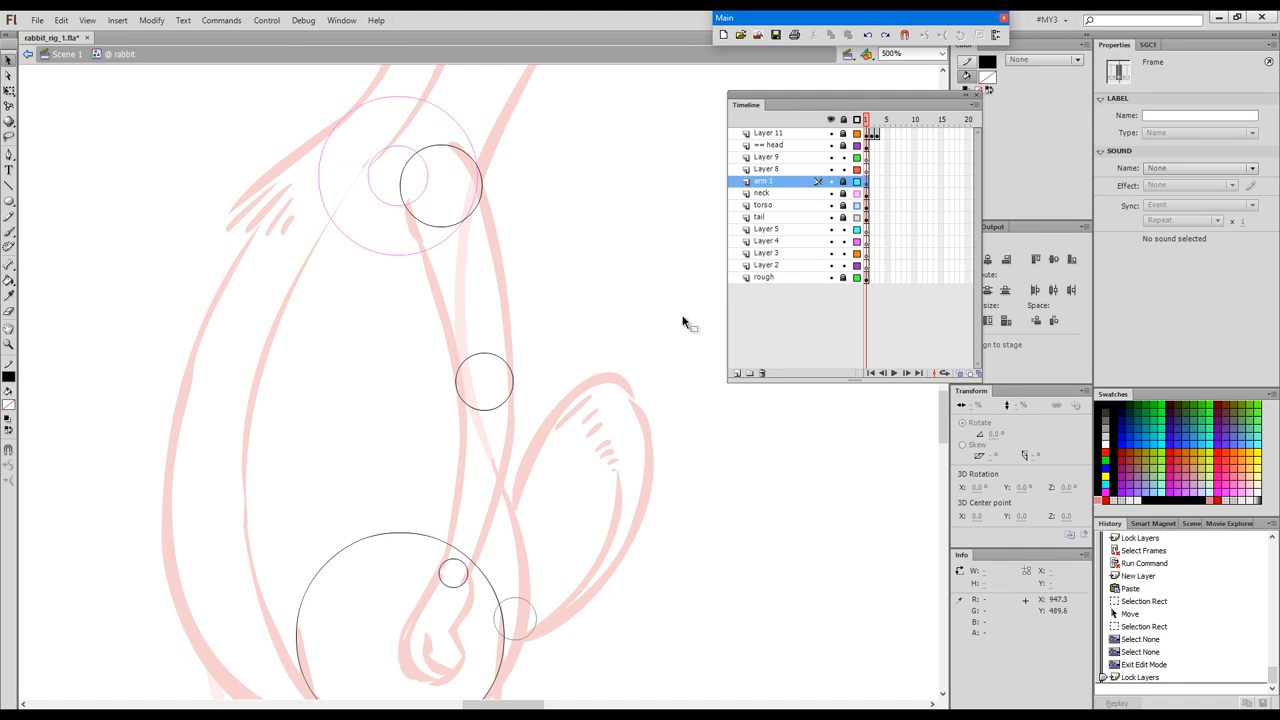
click(843, 134)
Convert the elbow joint circle on Layer 11 to a graphic symbol named arm 2
click(610, 363)
drag(424, 328, 551, 445)
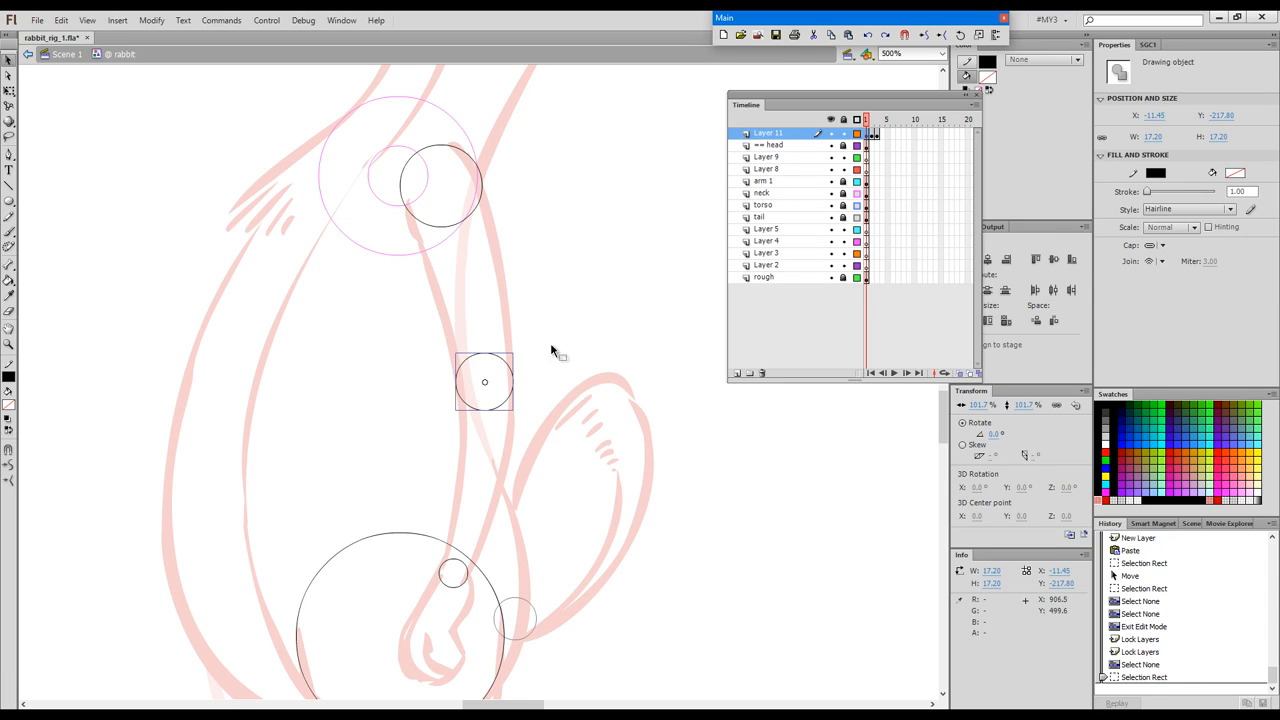
key(F8)
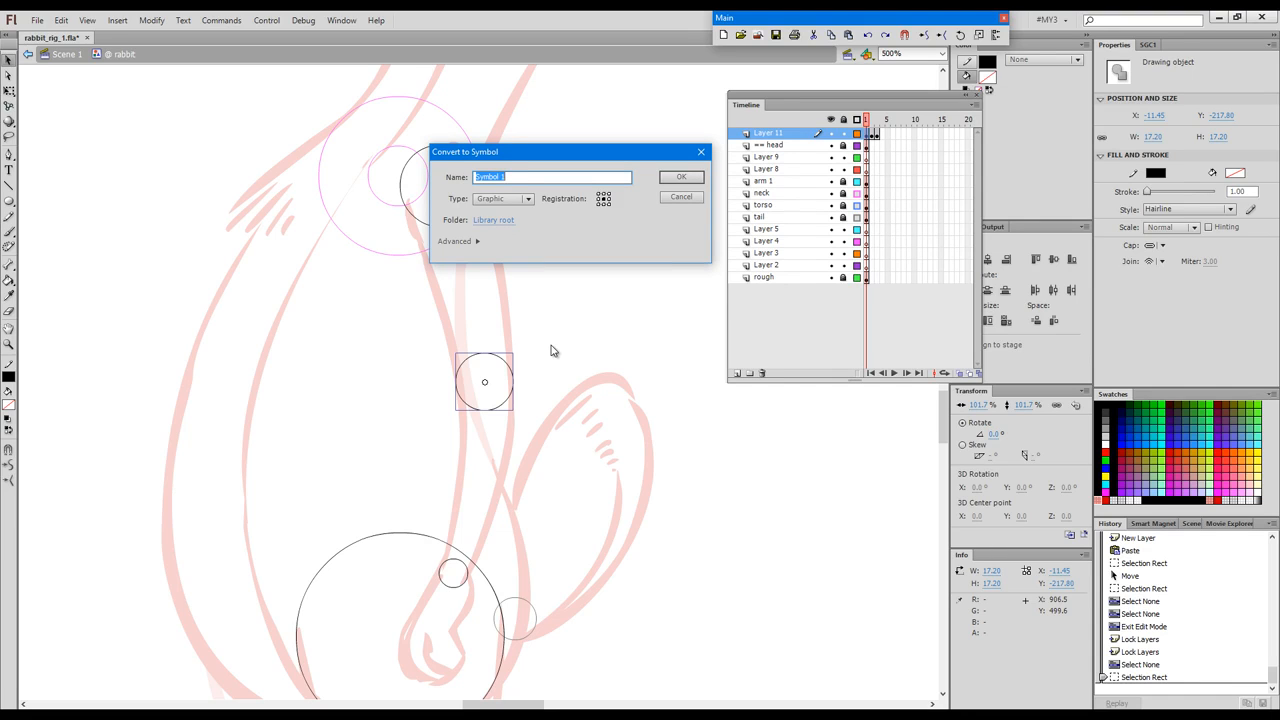
text(arm 2)
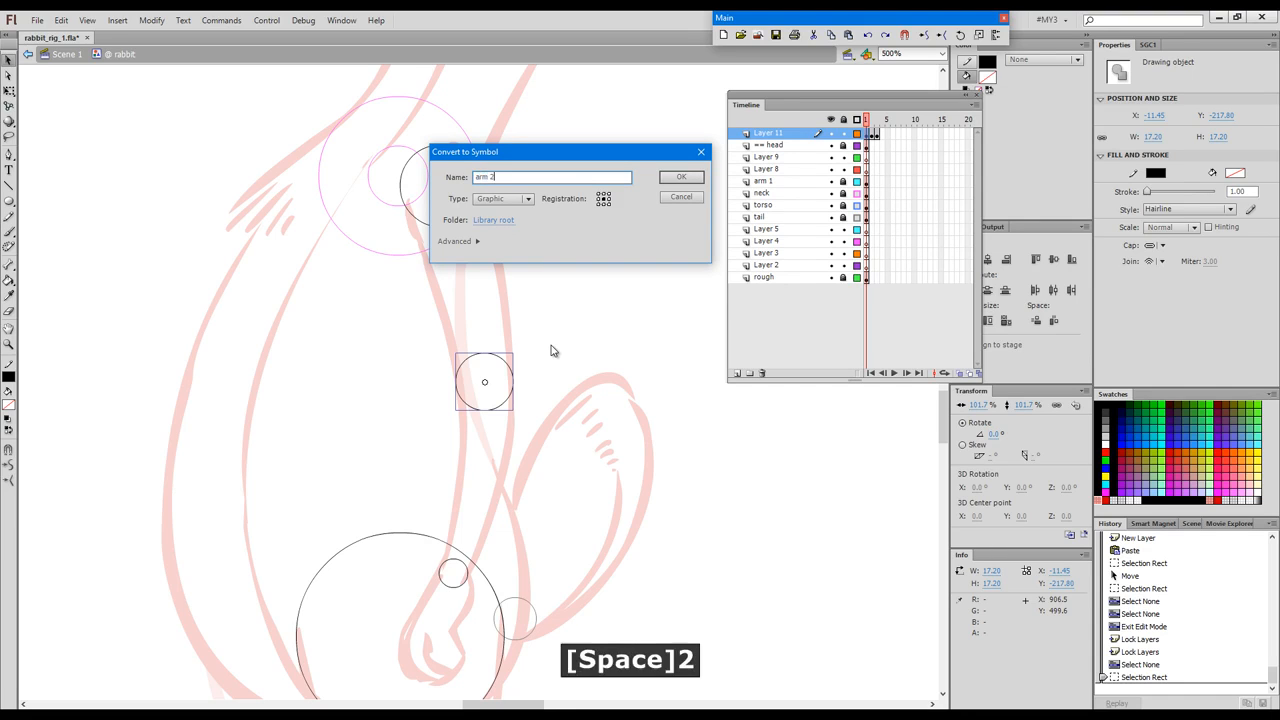
key(Return)
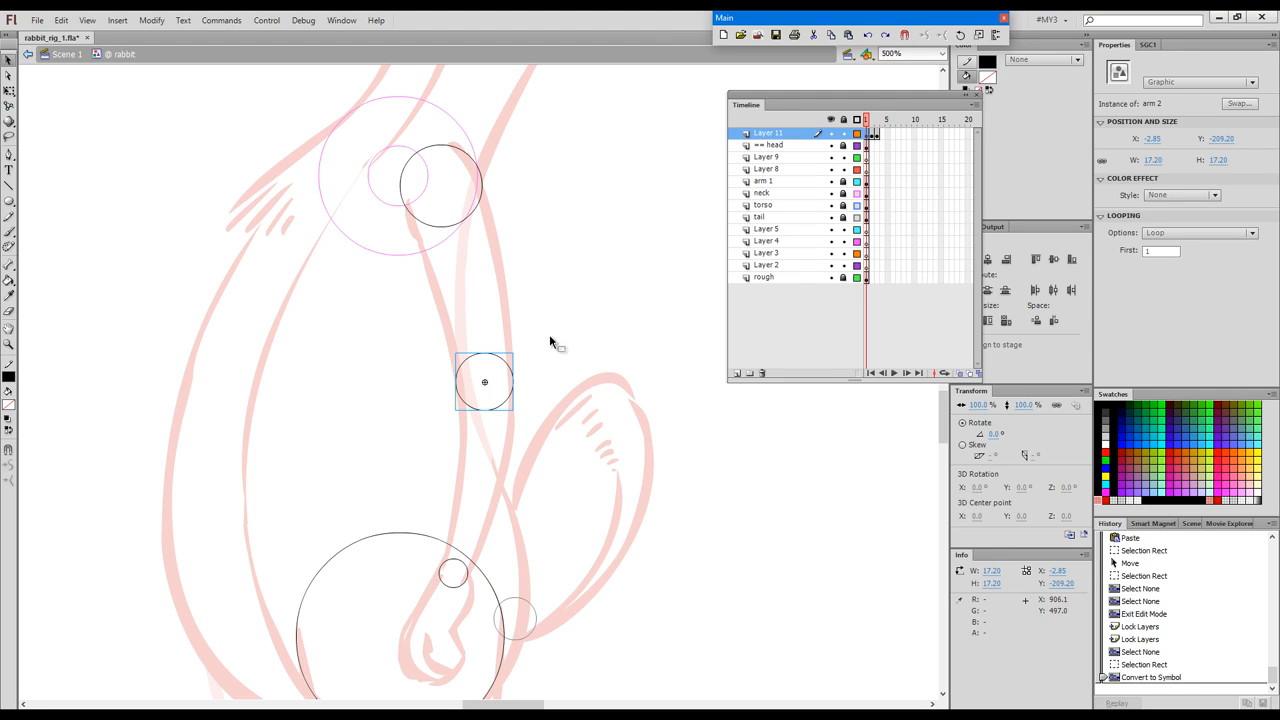
Move the arm 2 symbol in place from Layer 11 to Layer 8 above arm 1, and rename that layer arm 2
key(ctrl+x)
click(866, 172)
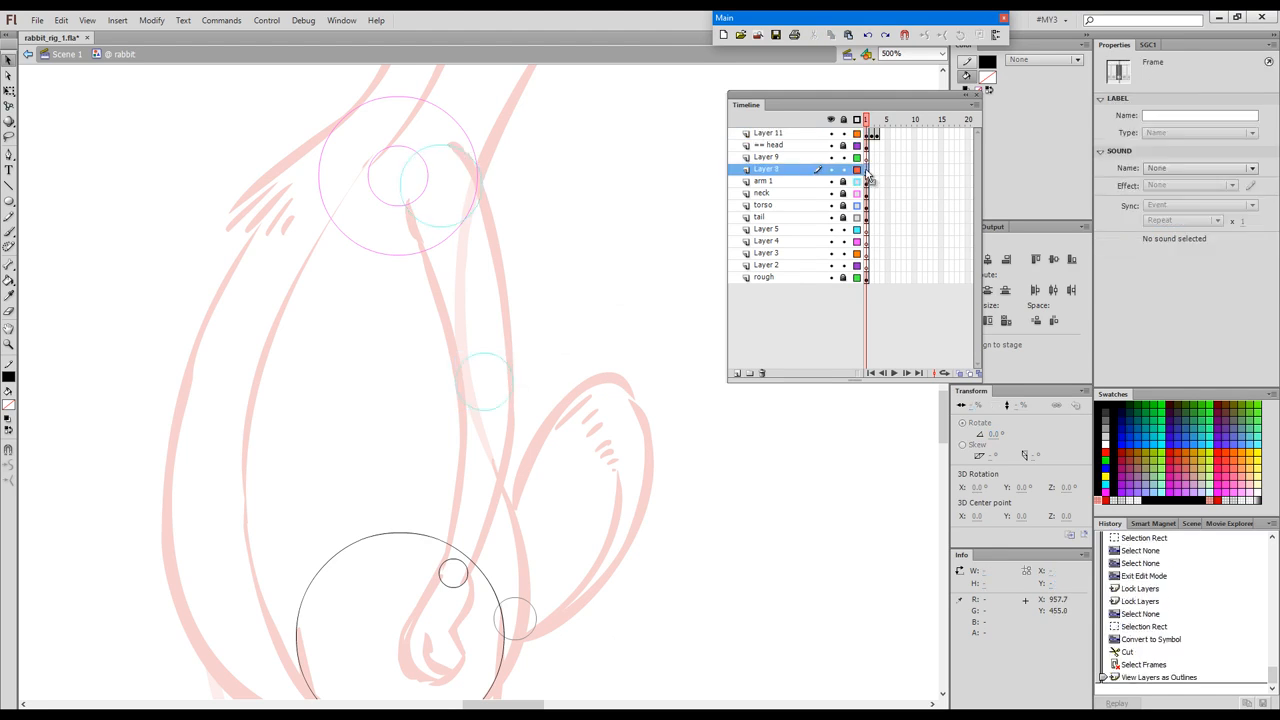
click(866, 175)
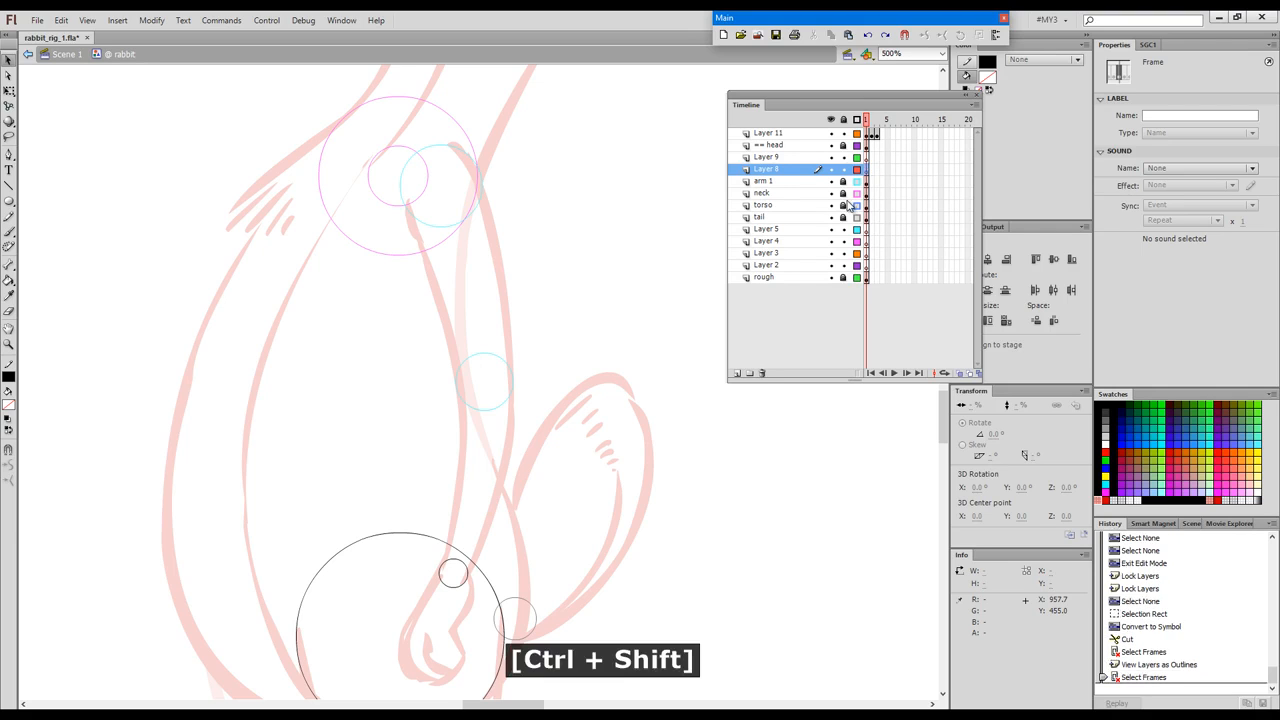
key(ctrl+shift+v)
double_click(766, 169)
text(arm 2)
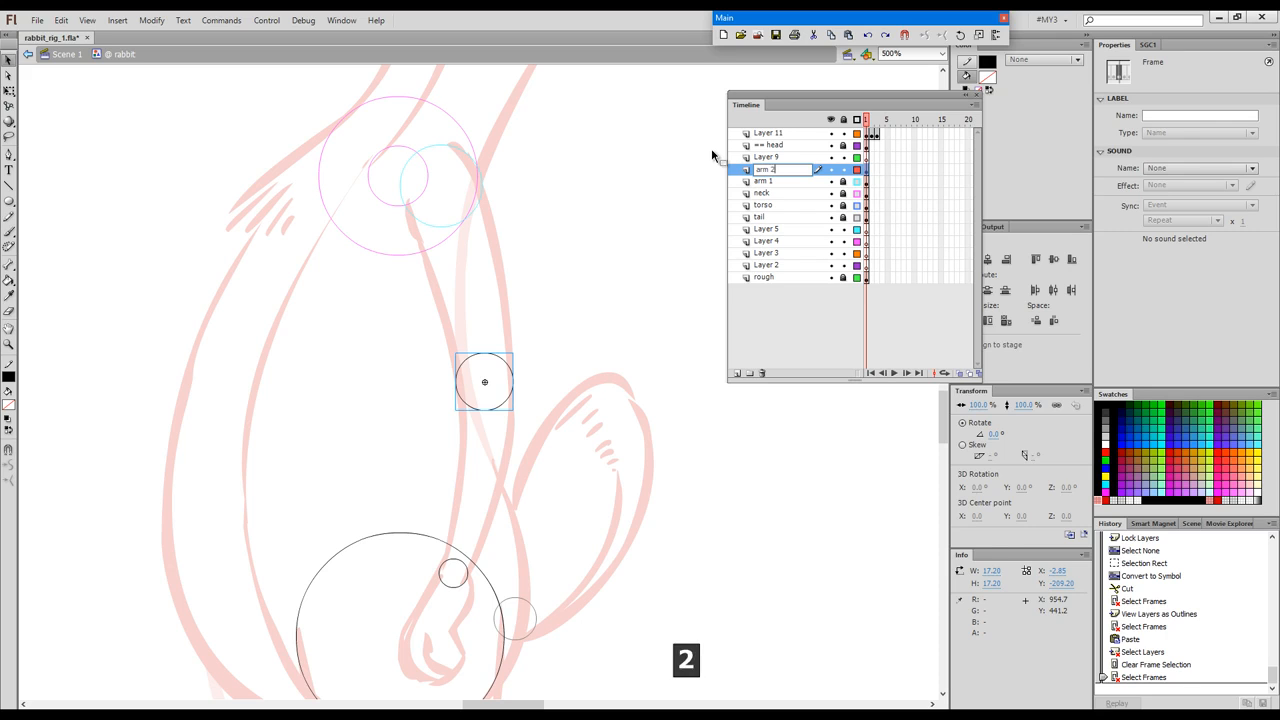
key(Return)
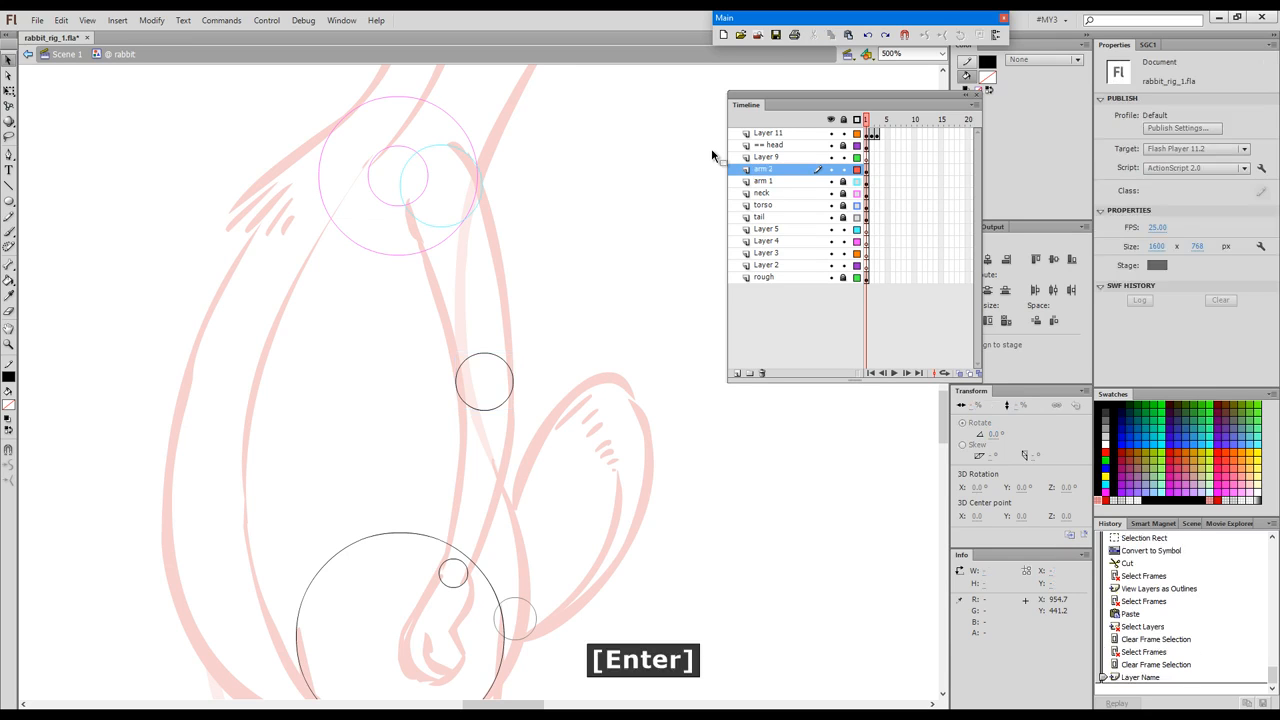
Copy the small wrist circle from Layer 11 and paste it onto a new layer inside the arm 2 symbol
mouse_move(427, 534)
mouse_down()
mouse_move(471, 594)
mouse_move(477, 674)
mouse_up()
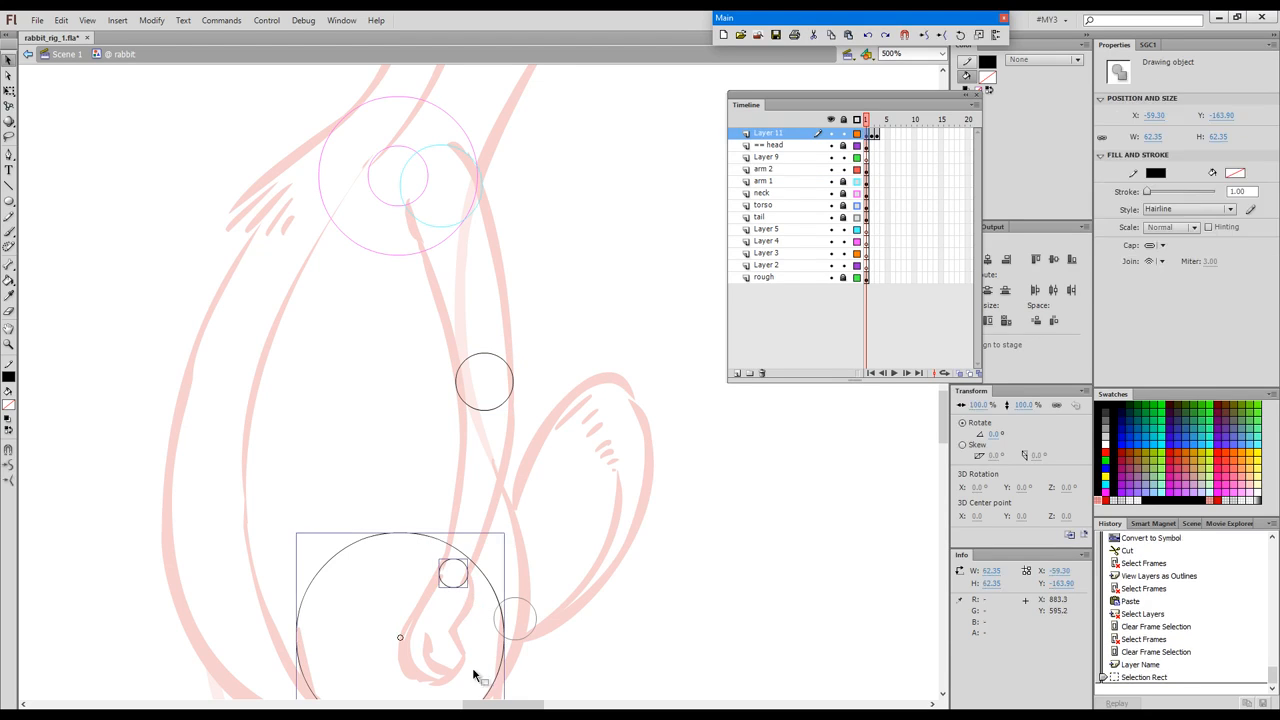
click(508, 608)
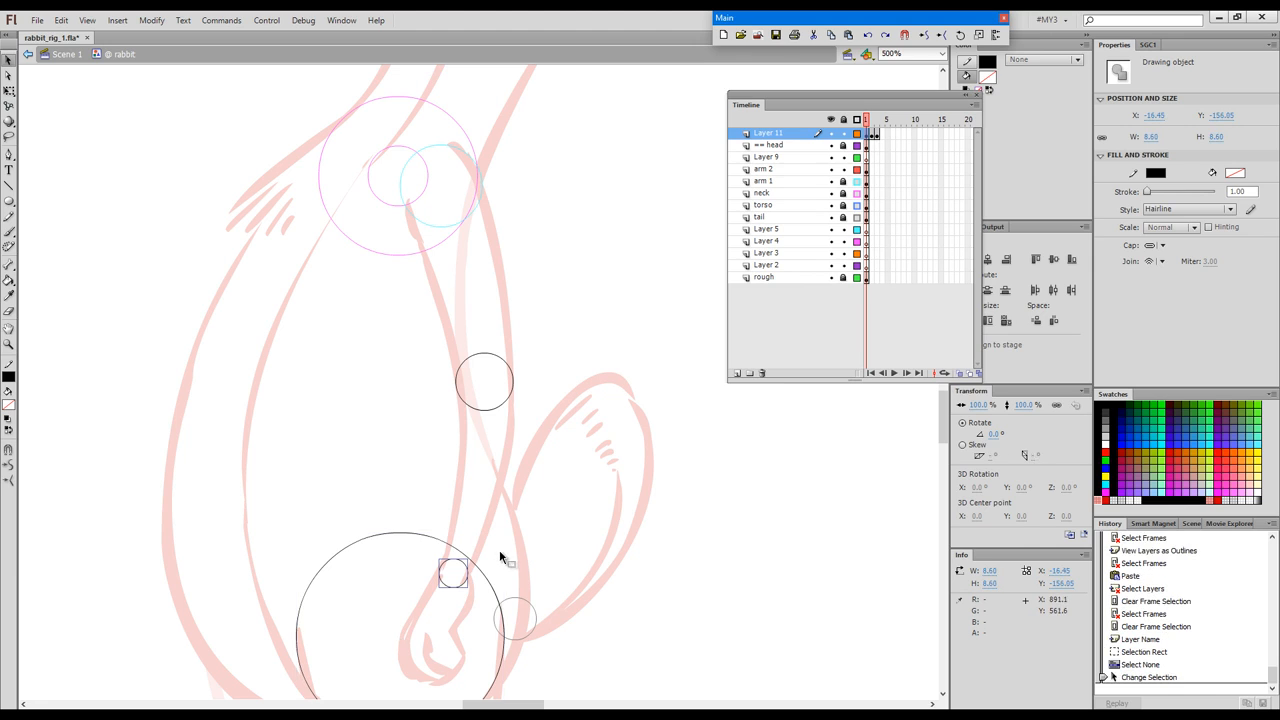
key(ctrl)
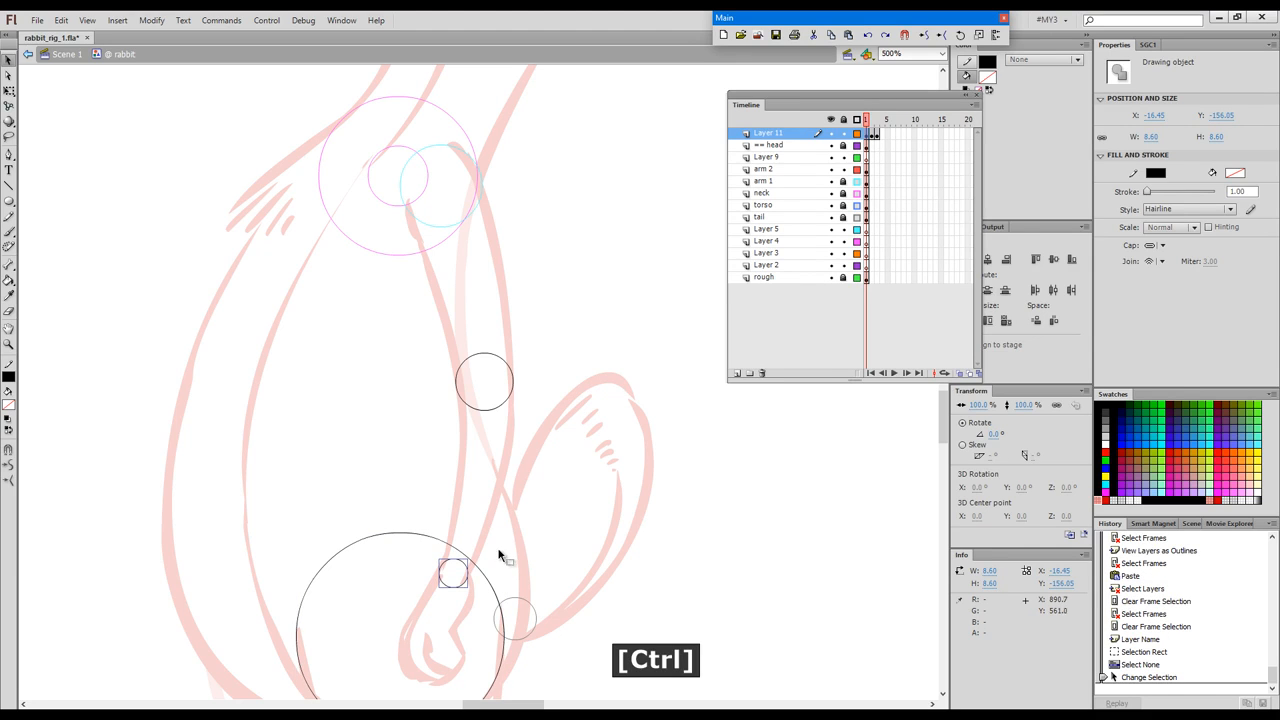
key(ctrl+c)
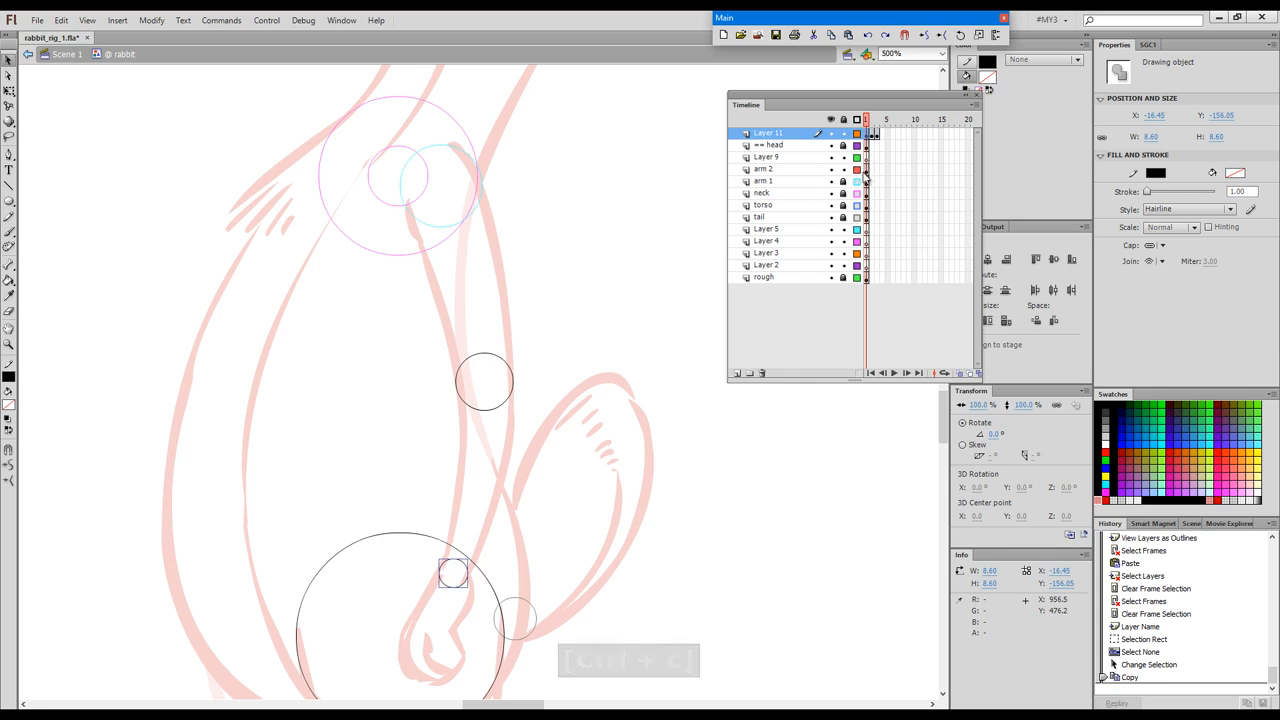
click(866, 170)
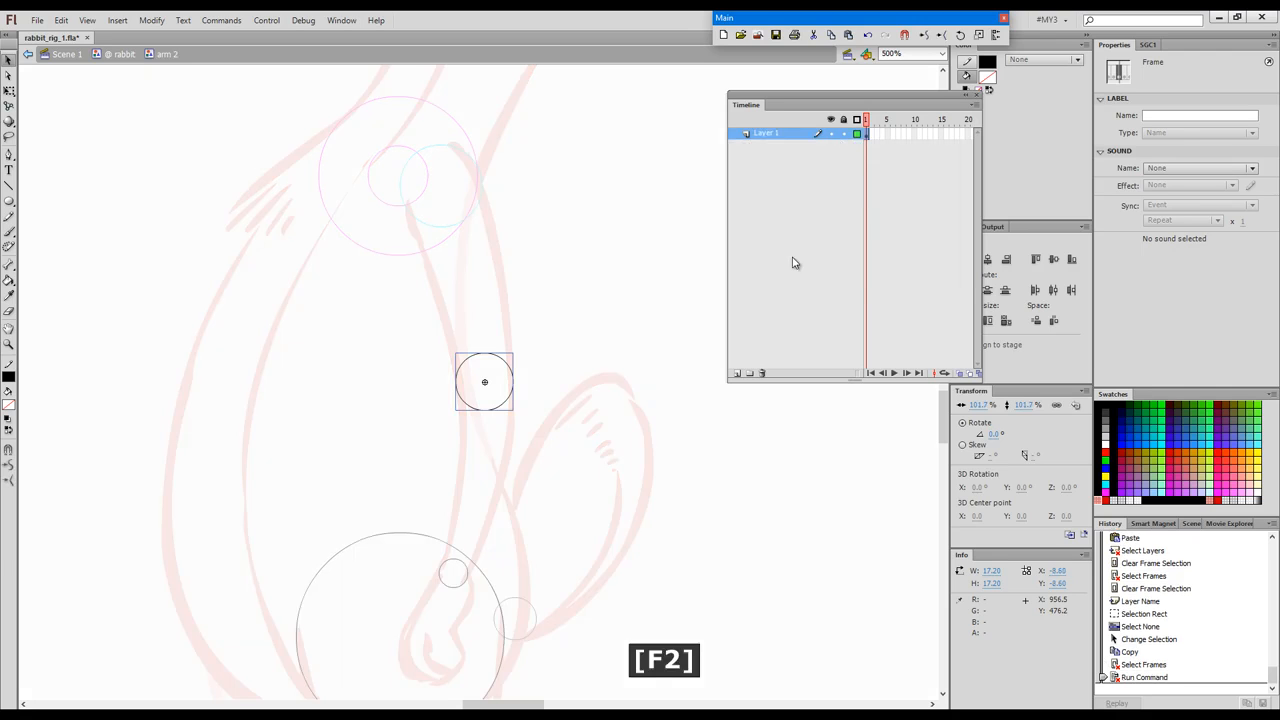
click(748, 373)
key(ctrl)
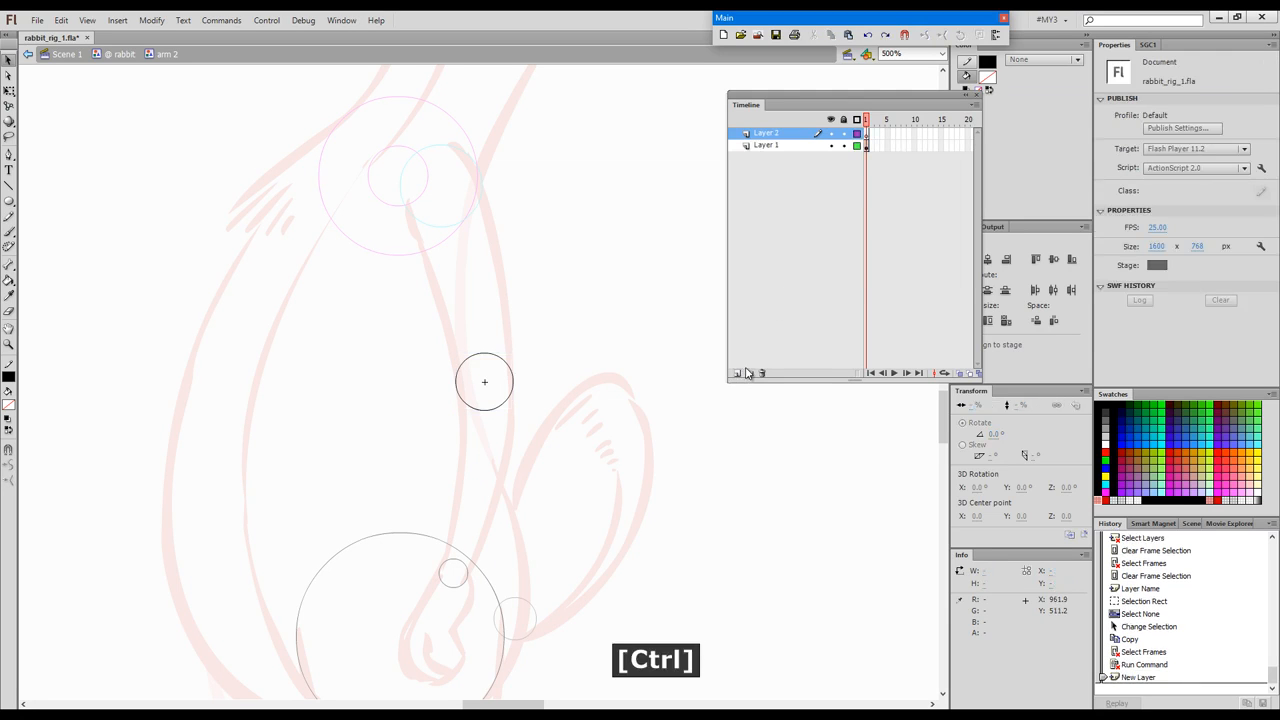
key(ctrl+v)
Position the pasted circle exactly over the wrist joint circle at X -13.60, Y 53.15, and return to the rabbit symbol
drag(489, 395, 471, 585)
key(ctrl+space)
drag(407, 530, 542, 637)
key(space)
drag(596, 485, 665, 474)
key(Left)
key(Left)
key(Left)
key(Left)
key(Left)
key(Left)
key(Left)
key(Left)
key(Left)
key(Left)
key(Left)
key(Left)
key(Left)
key(Left)
key(Left)
key(Left)
key(Left)
key(Left)
key(Left)
key(Left)
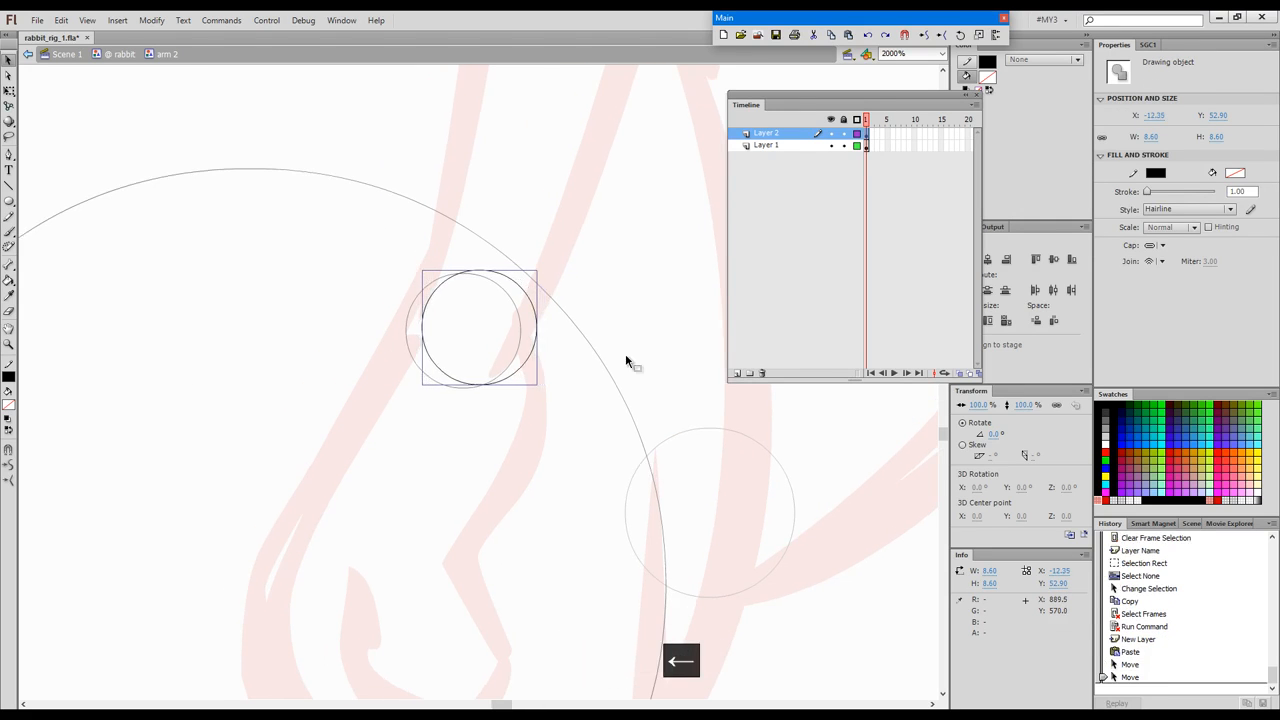
key(Down)
key(Down)
key(Down)
key(Down)
key(Down)
key(Down)
key(Left)
key(Left)
key(Left)
key(Left)
key(Up)
key(Up)
key(Up)
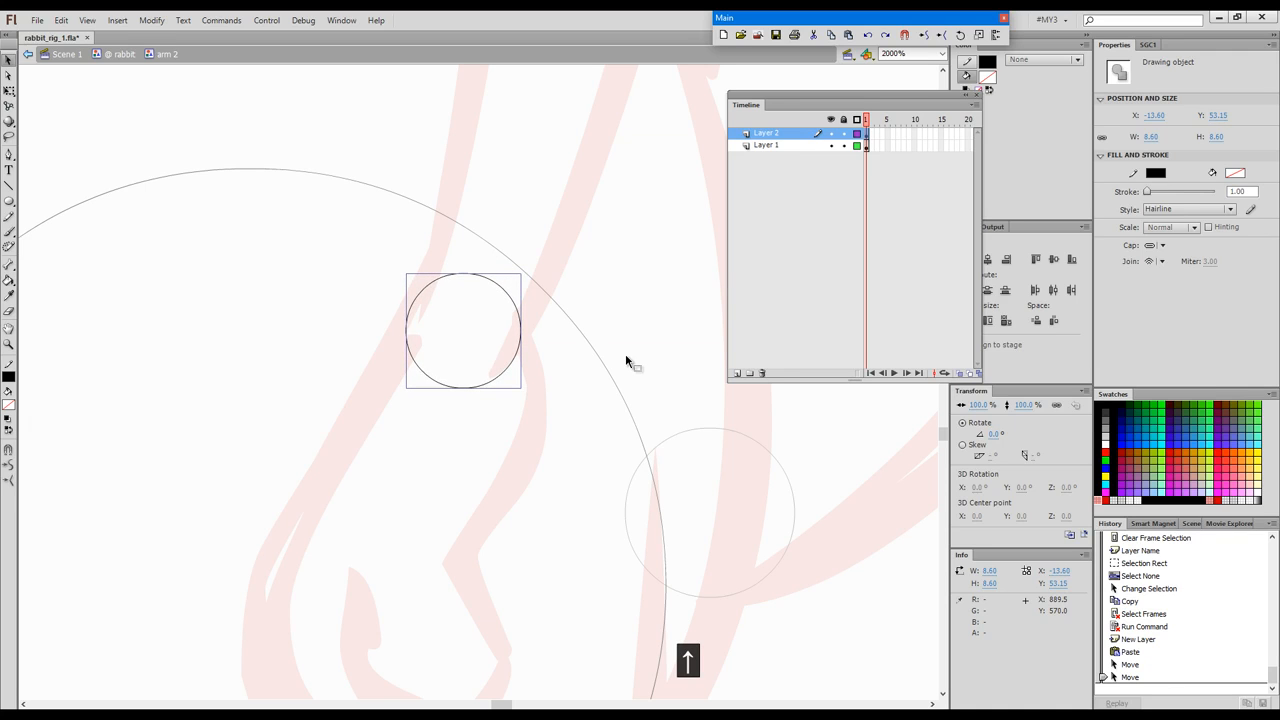
key(Right)
click(666, 348)
double_click(668, 356)
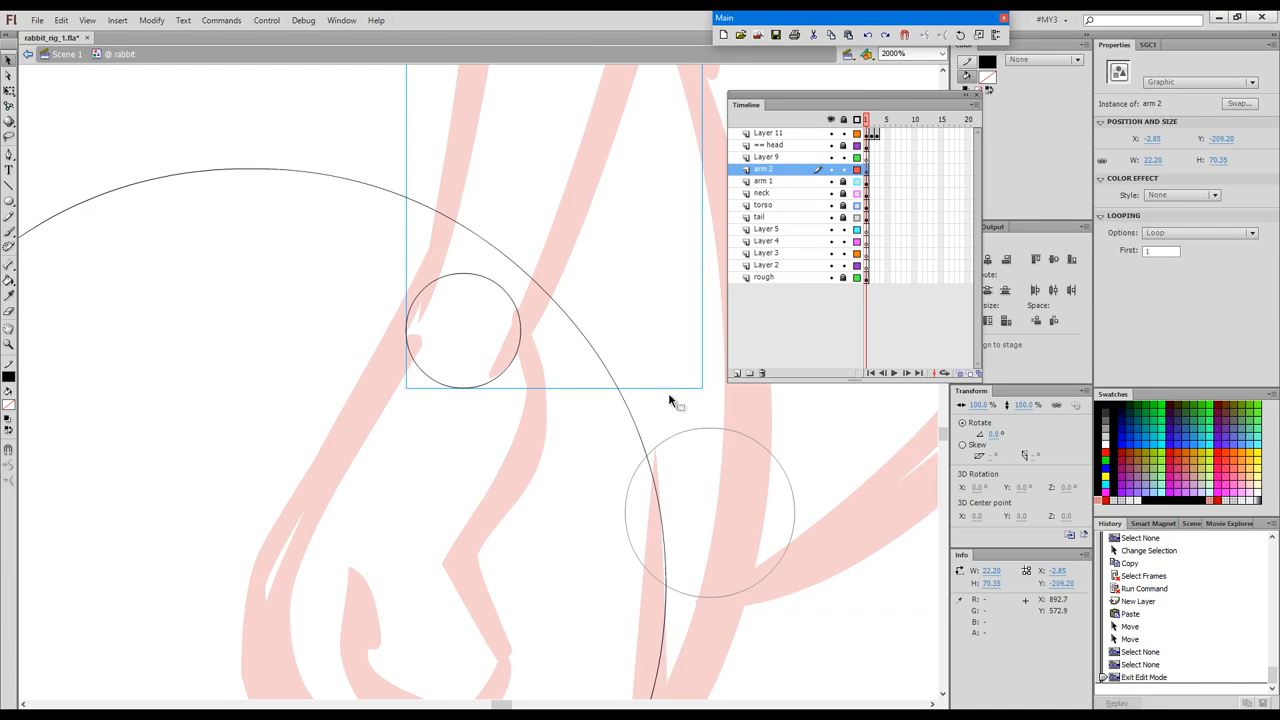
Lock the arm 2 layer and display its contents as outlines
key(ctrl+a)
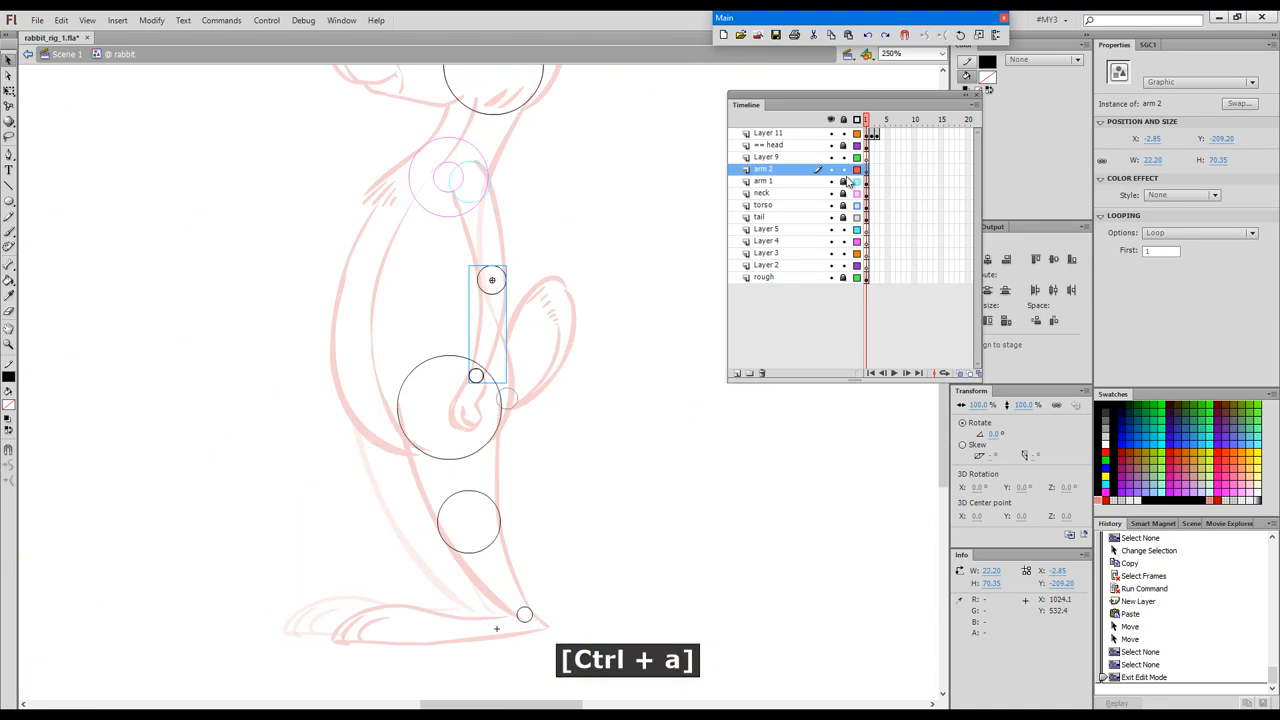
click(844, 170)
click(857, 170)
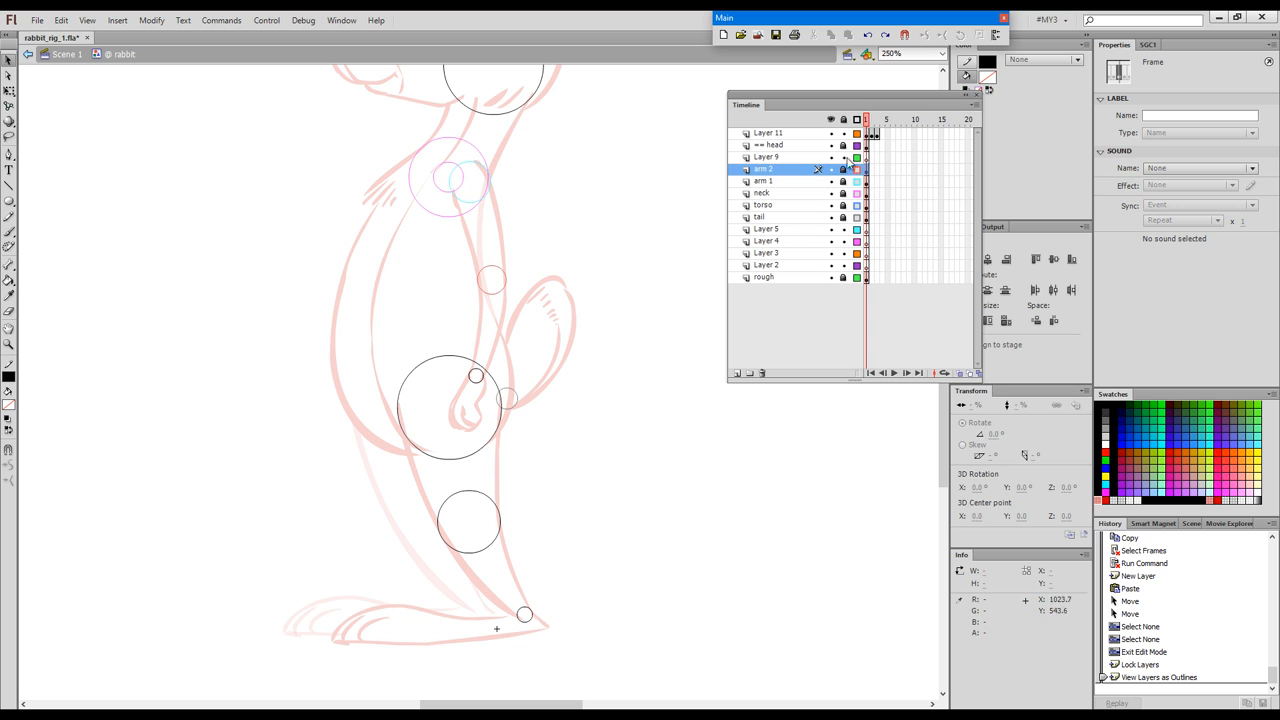
Convert the small wrist joint circle on Layer 11 to a graphic symbol named hand
click(476, 377)
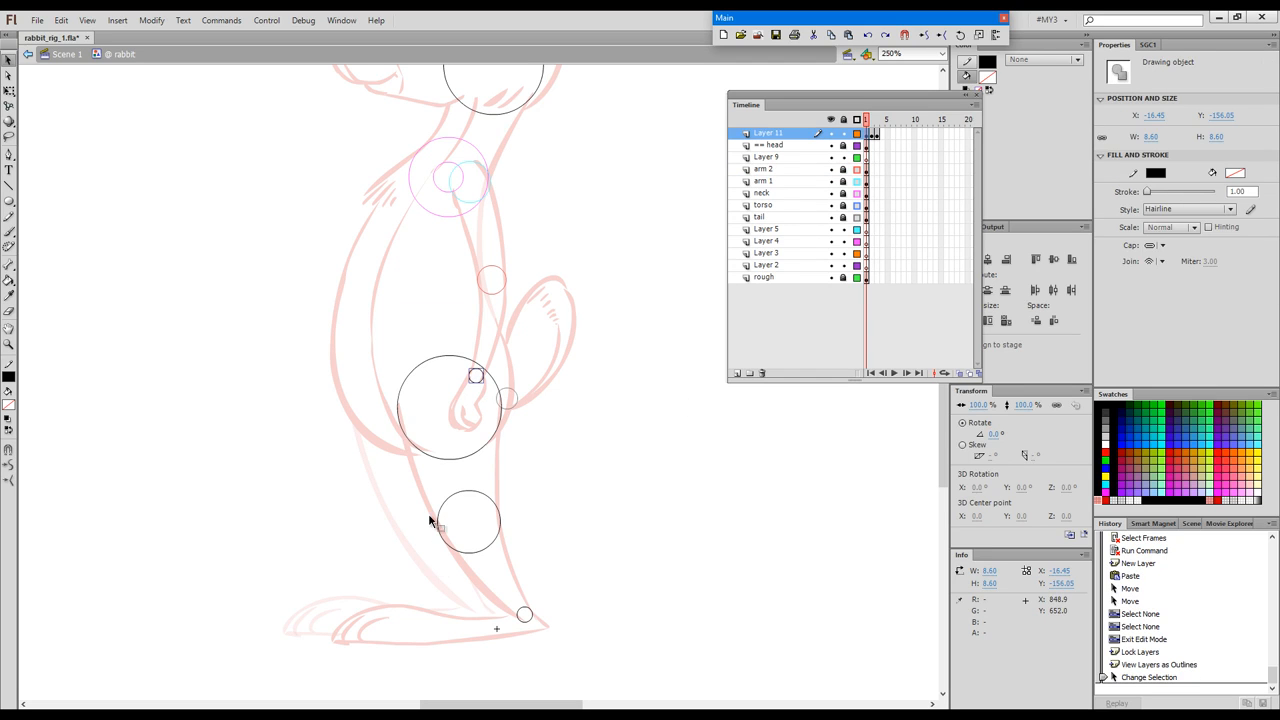
key(F8)
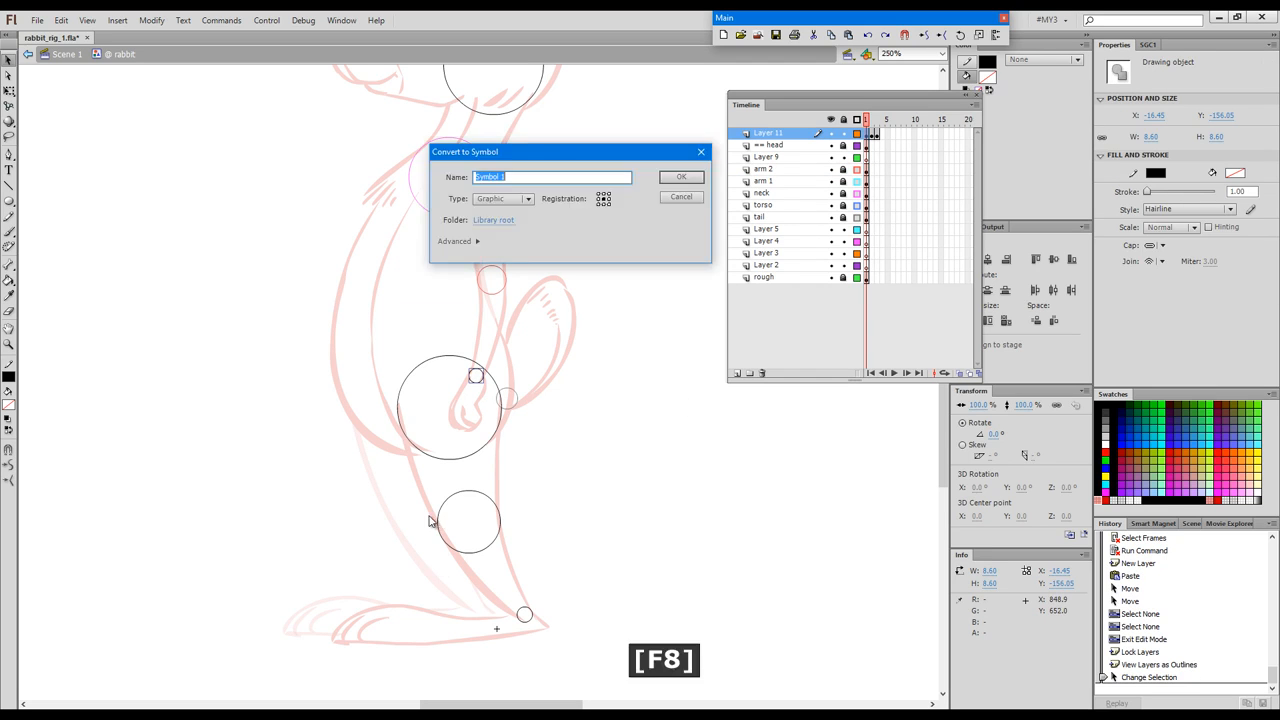
text(hand)
click(681, 181)
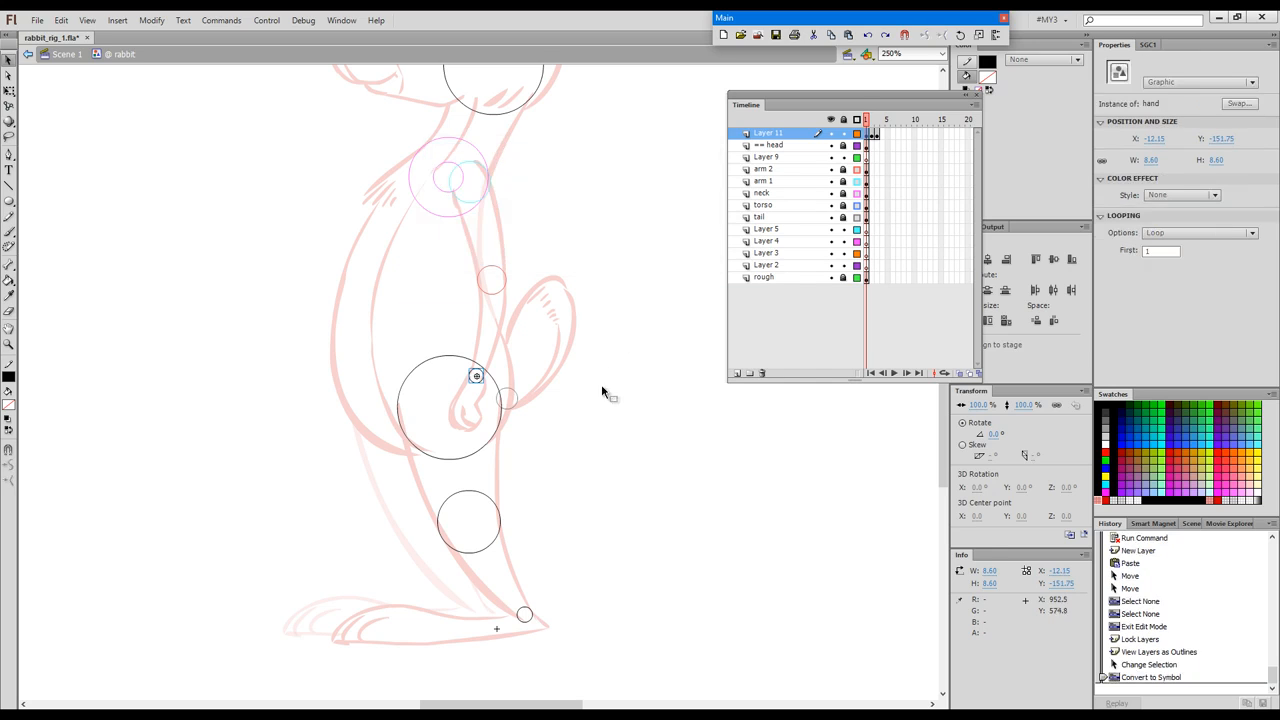
Move the hand symbol in place from Layer 11 to Layer 9, rename that layer hand, and lock it
key(ctrl)
key(ctrl+x)
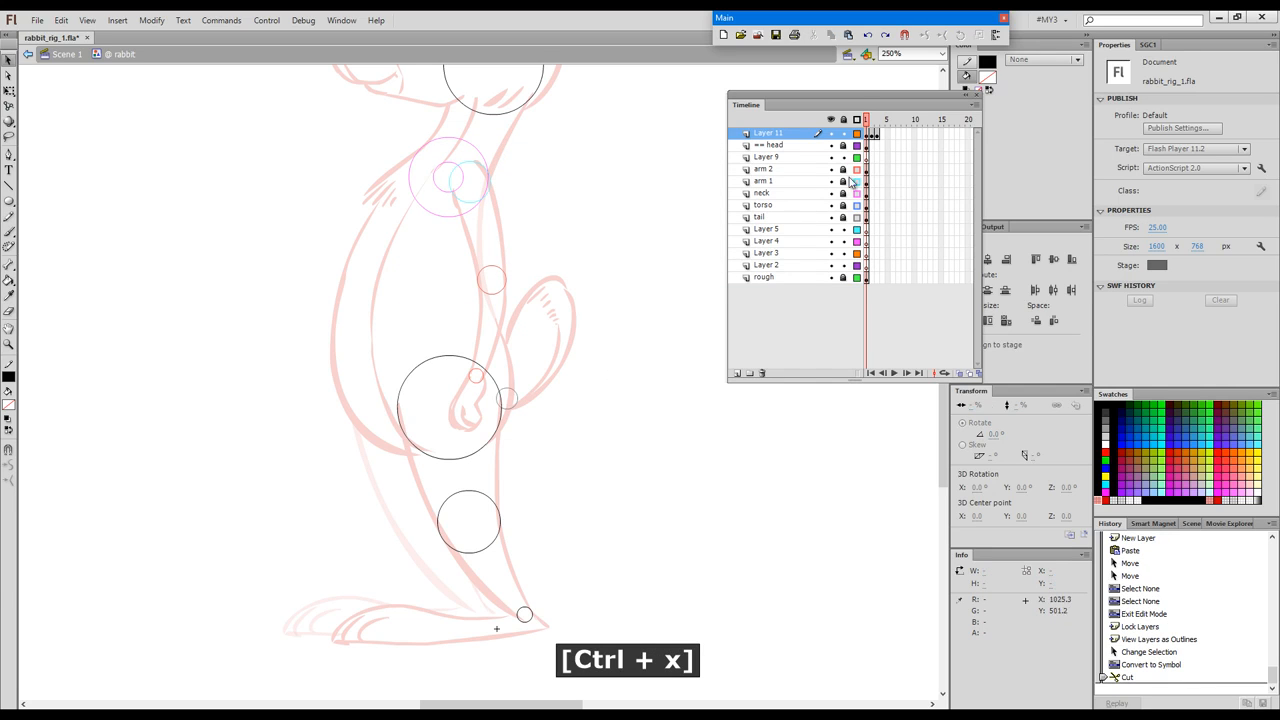
click(868, 158)
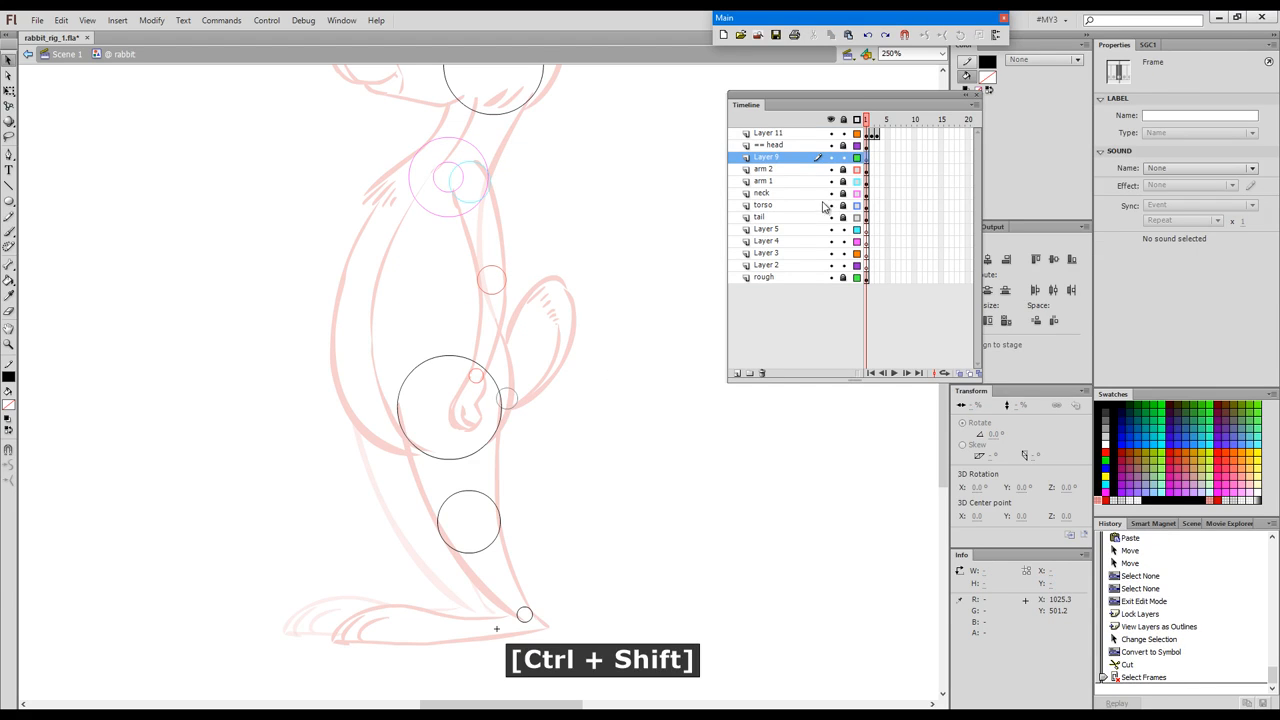
key(ctrl+shift+v)
click(776, 160)
double_click(785, 160)
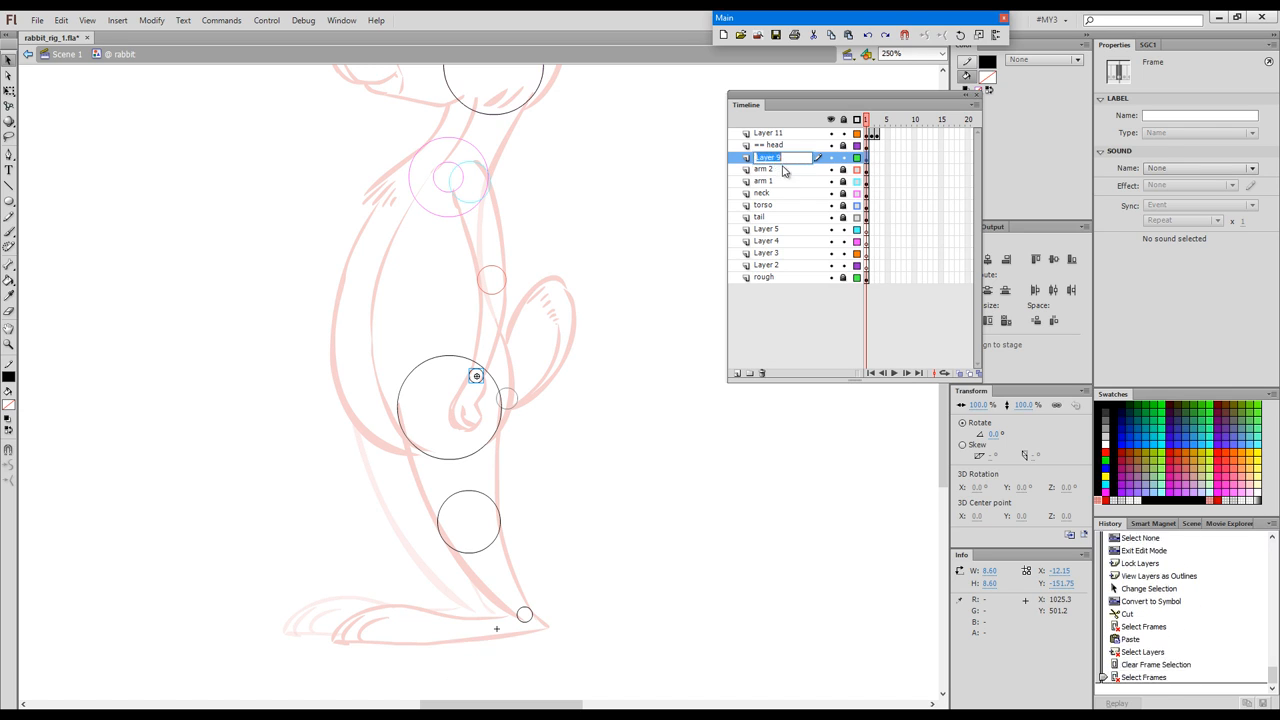
text(hand)
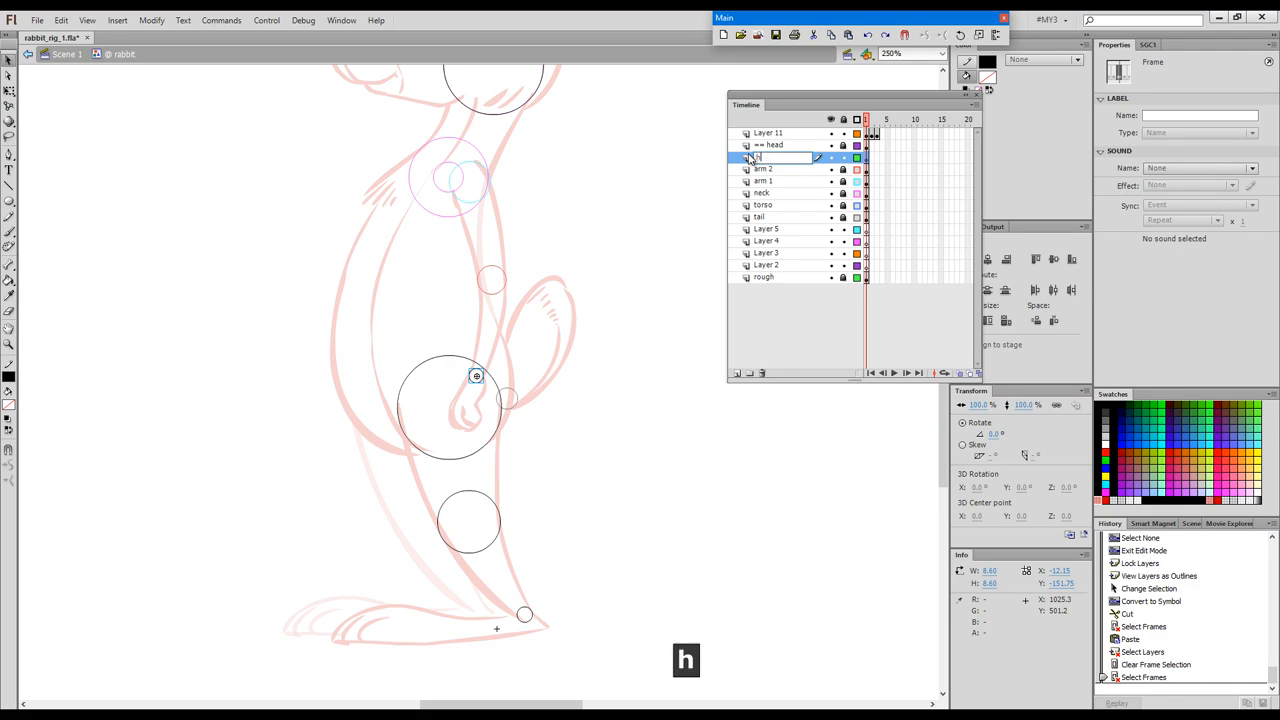
key(Return)
click(843, 157)
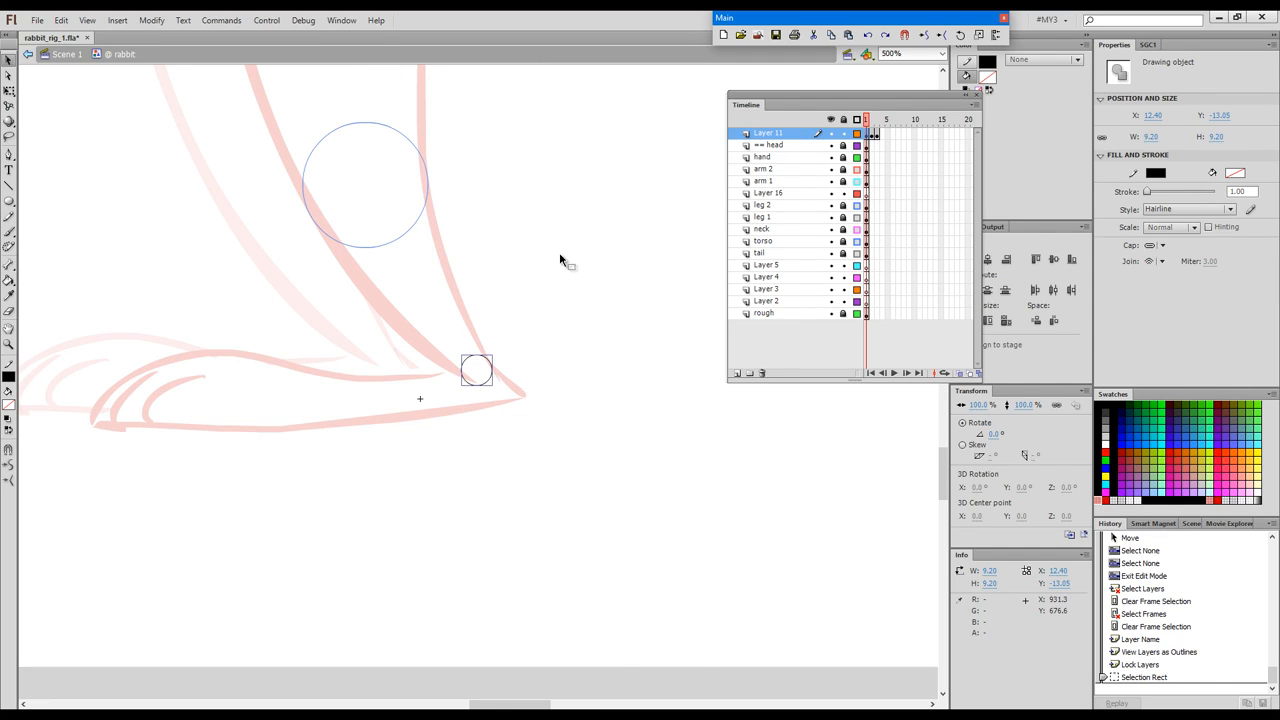
Convert the ankle joint circle on Layer 11 to a graphic symbol named foot
key(F8)
text(foot)
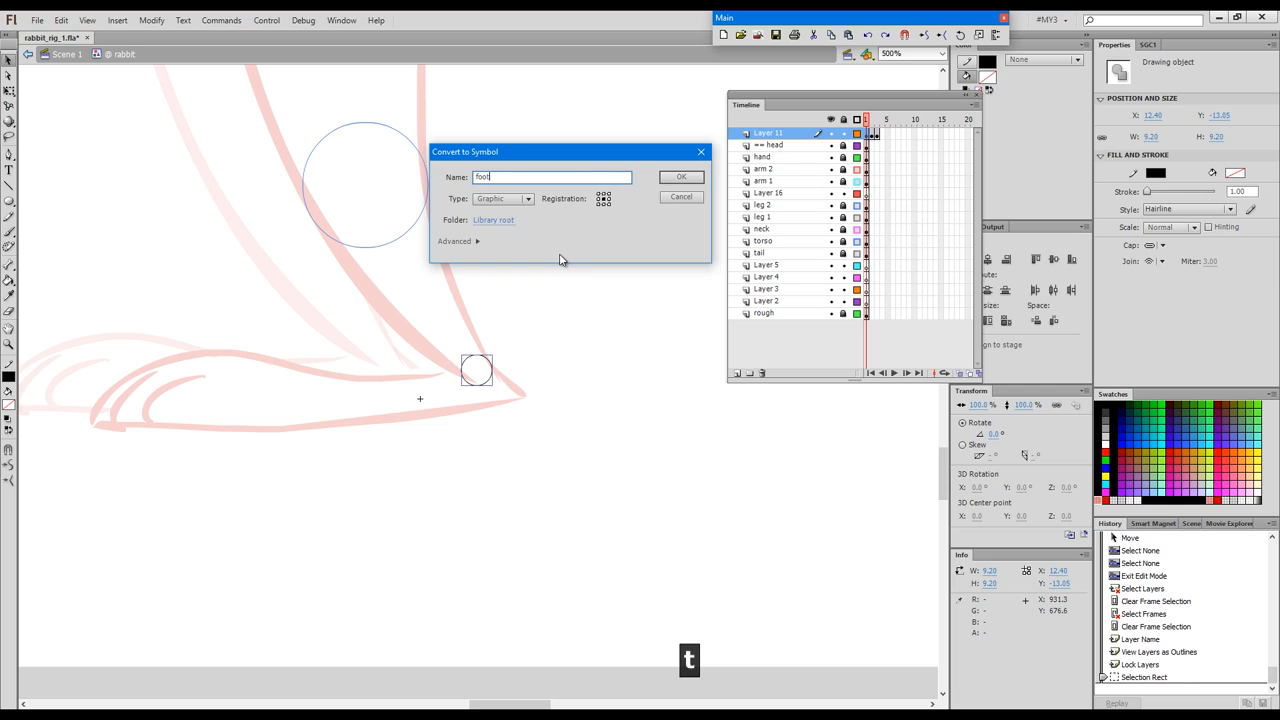
key(Return)
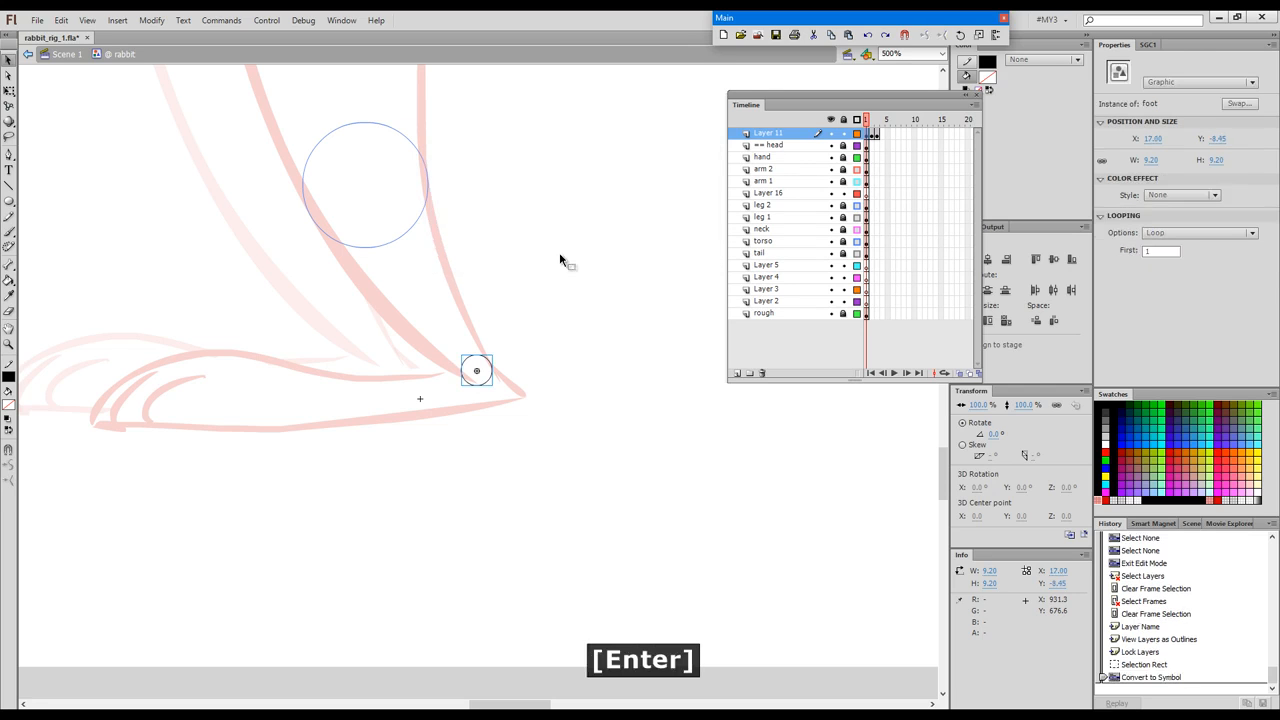
Move the foot symbol in place from Layer 11 to Layer 16, rename that layer foot, and lock it
key(ctrl+x)
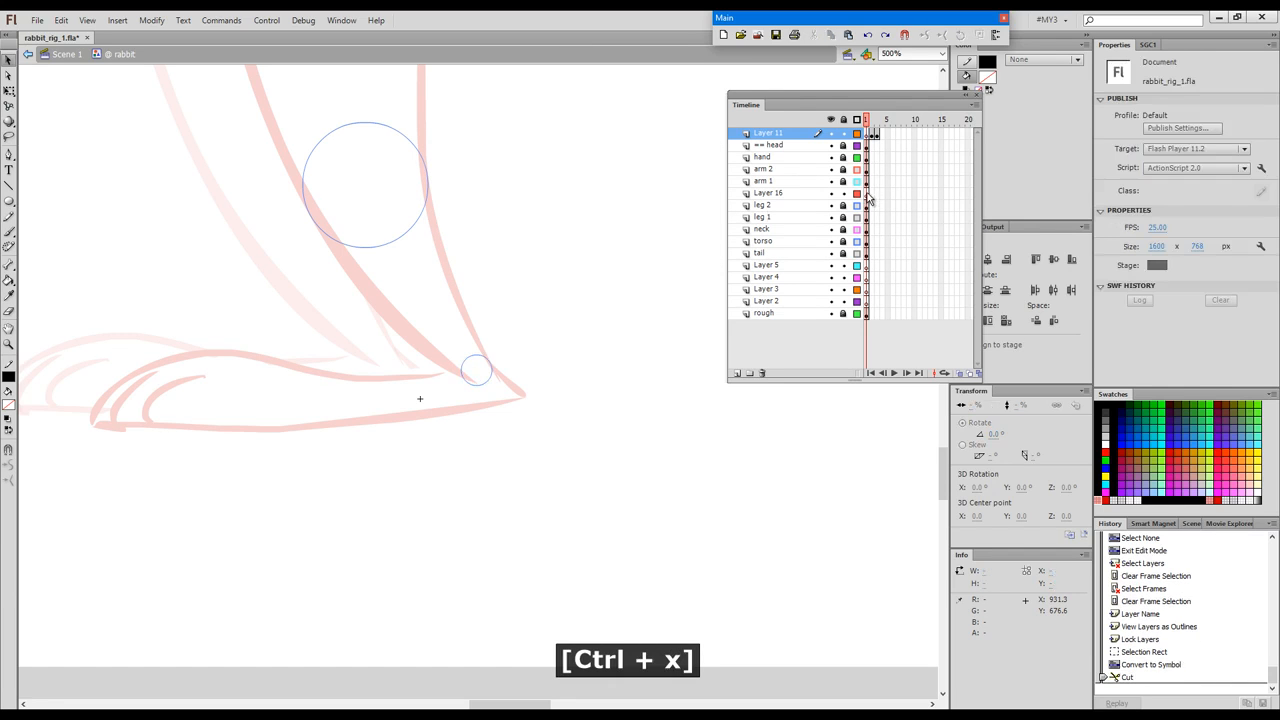
click(868, 194)
key(ctrl+shift+v)
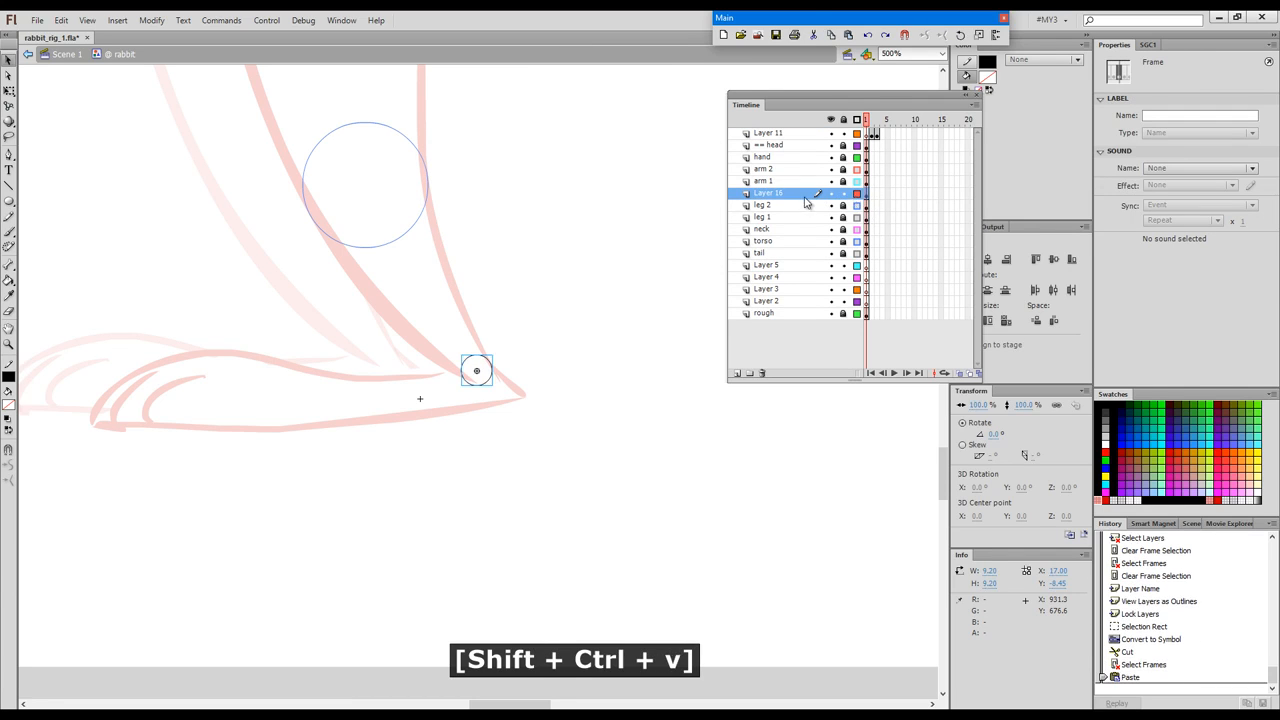
double_click(795, 194)
text(foot)
key(Return)
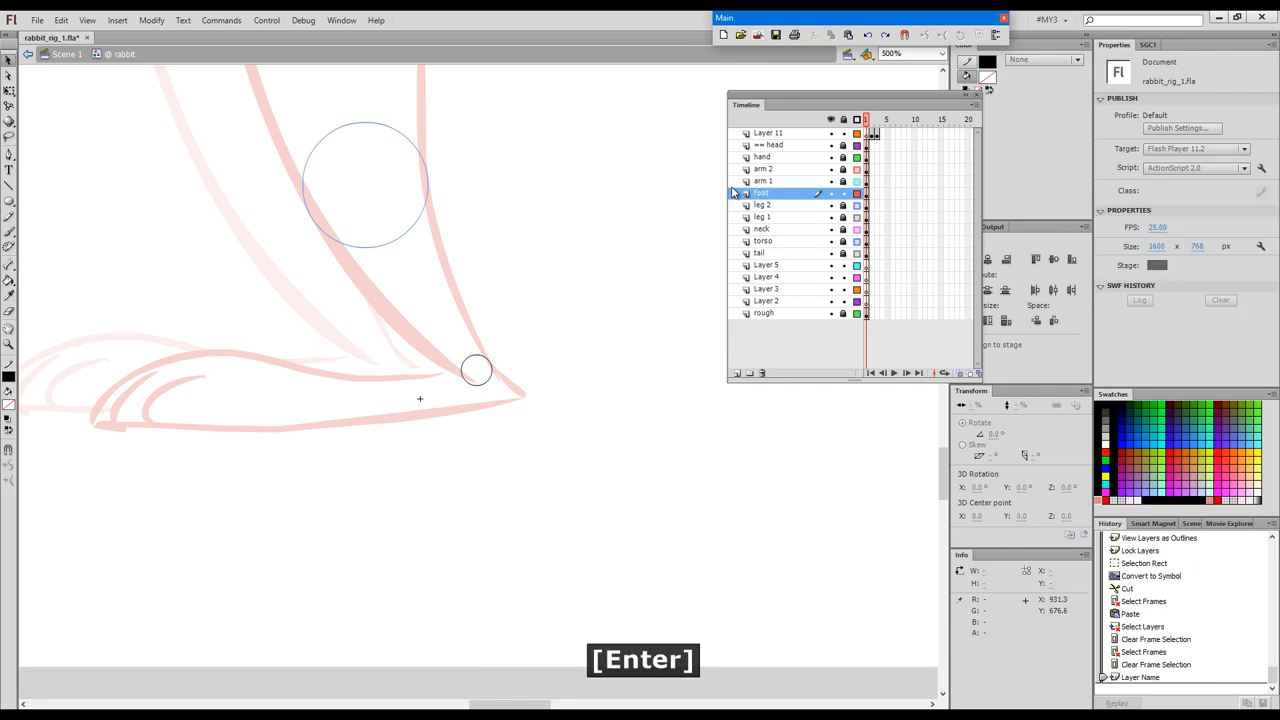
click(843, 193)
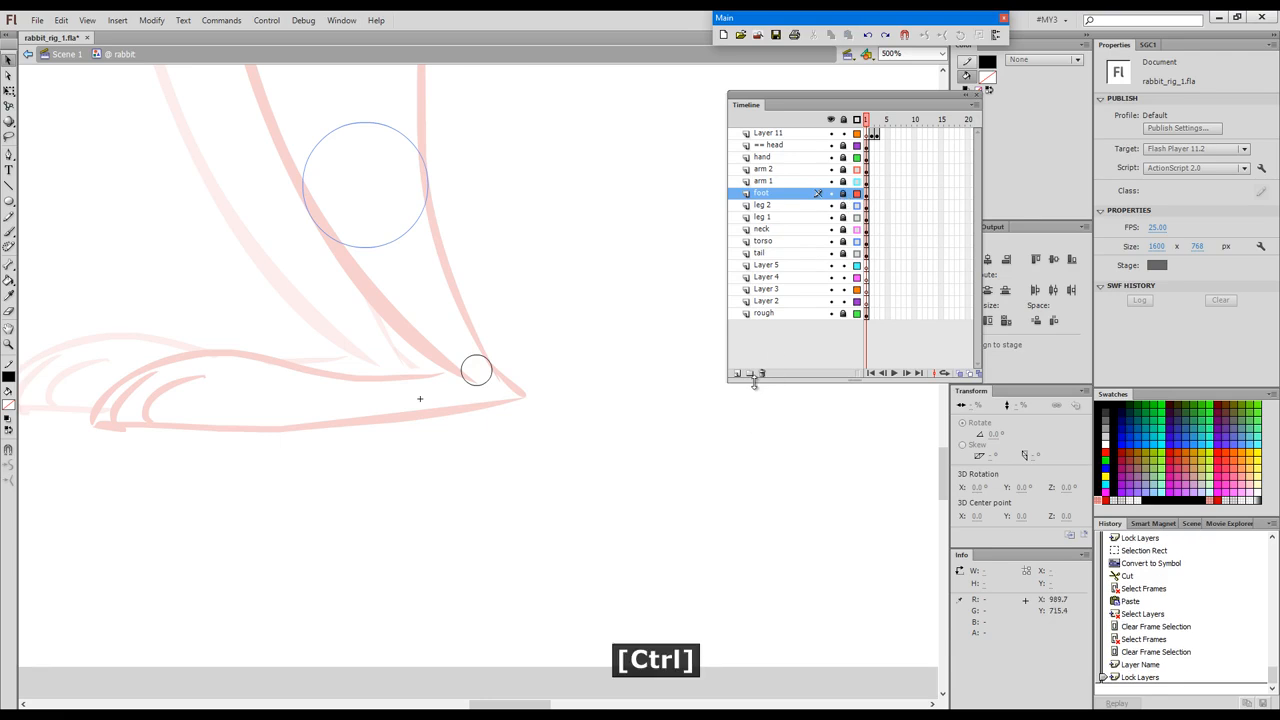
Display the remaining solid body-part layers, including head, hand and foot, as outlines
key(ctrl+minus)
key(ctrl+minus)
key(space)
drag(657, 291, 666, 406)
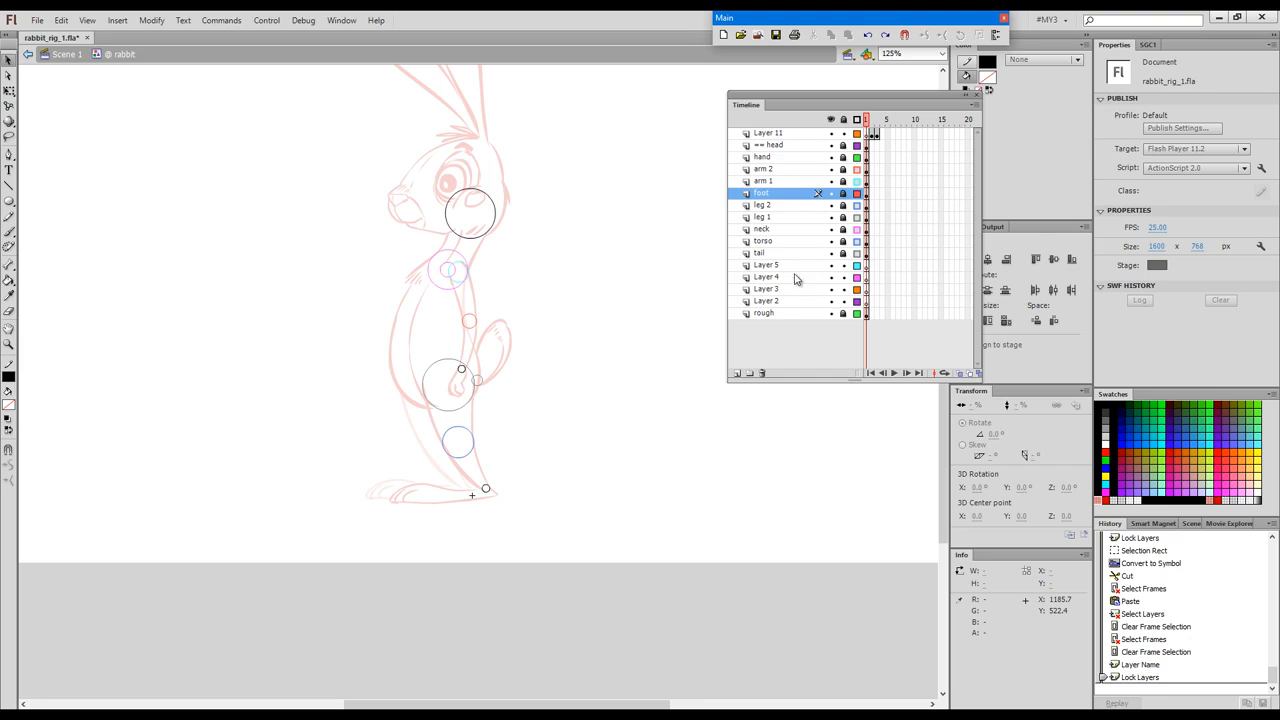
drag(858, 157, 863, 254)
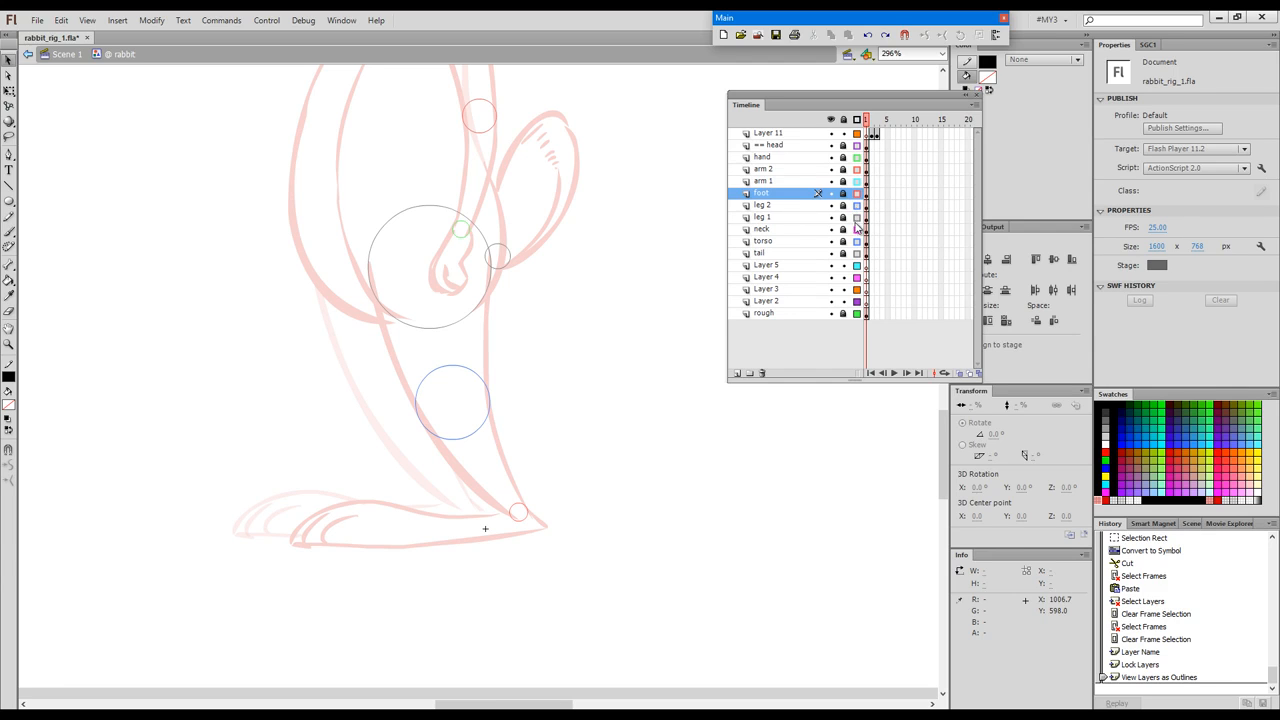
Turn off outline display for the leg 1, leg 2 and foot layers and unlock all three
click(857, 218)
click(857, 205)
click(857, 193)
drag(843, 193, 843, 217)
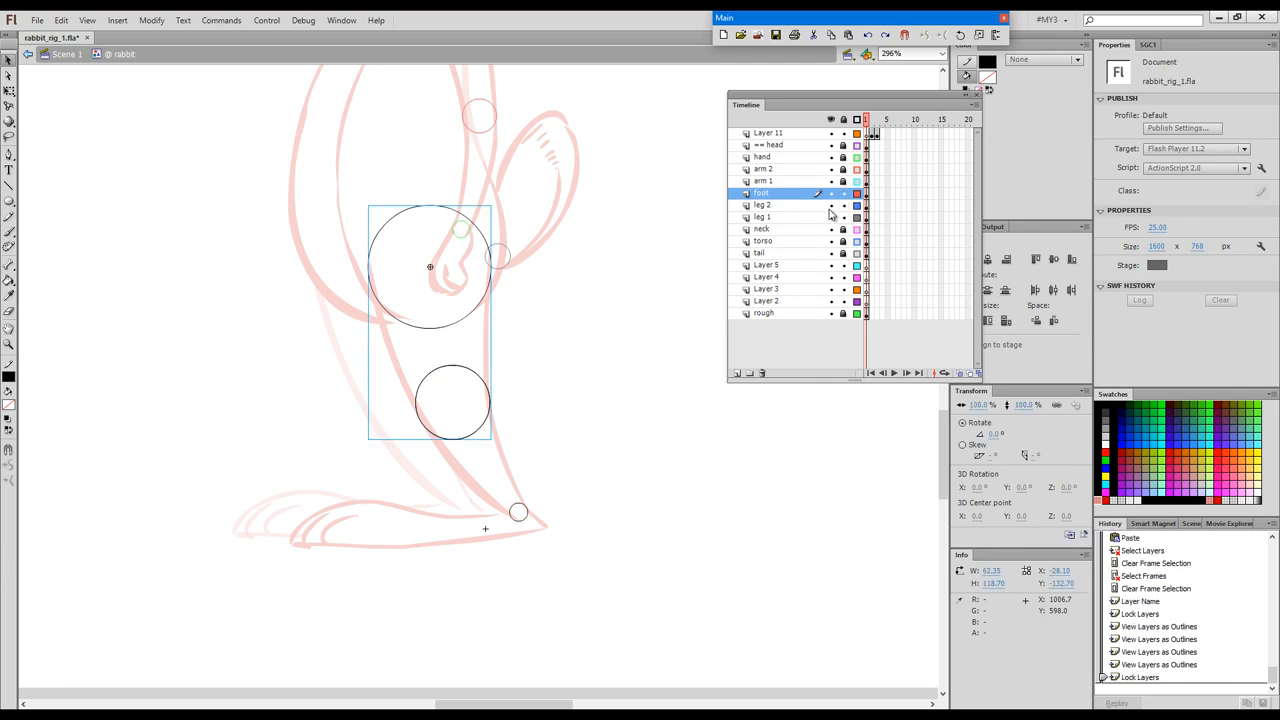
Try rotating the leg 1 symbol about its hip joint circle, and undo the rotations
click(662, 368)
click(648, 374)
click(812, 218)
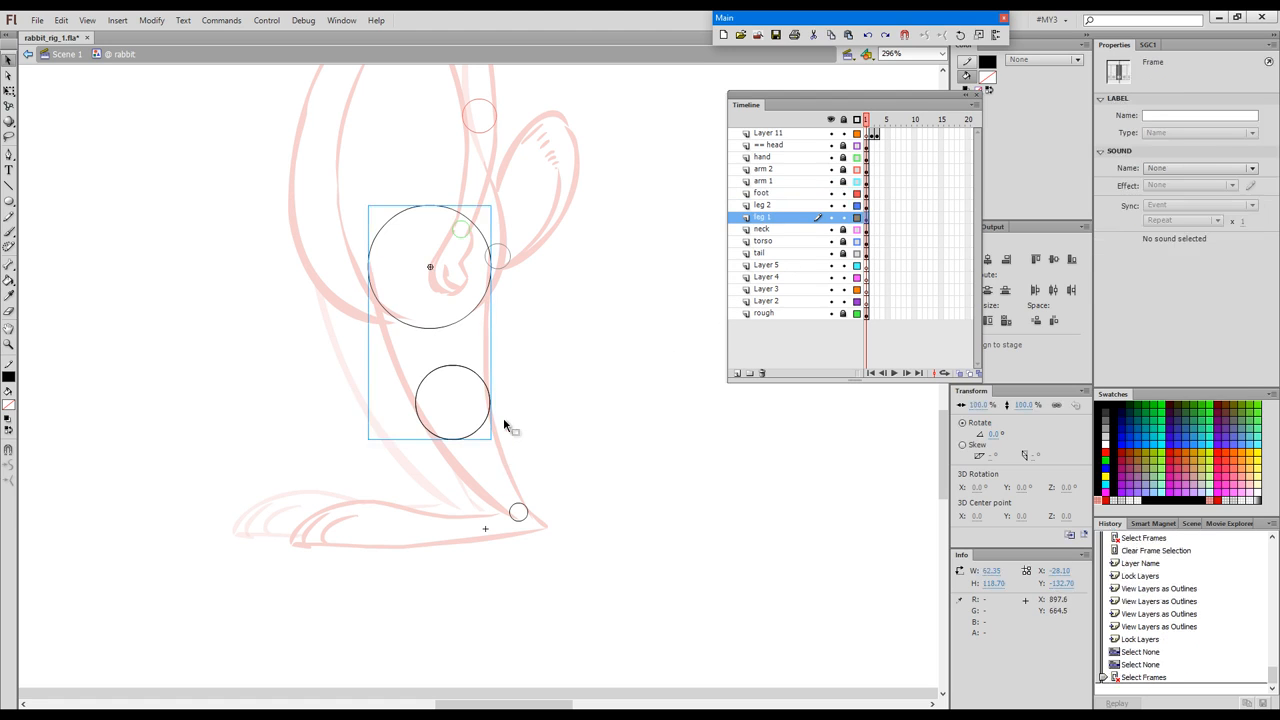
key(q)
drag(494, 440, 623, 354)
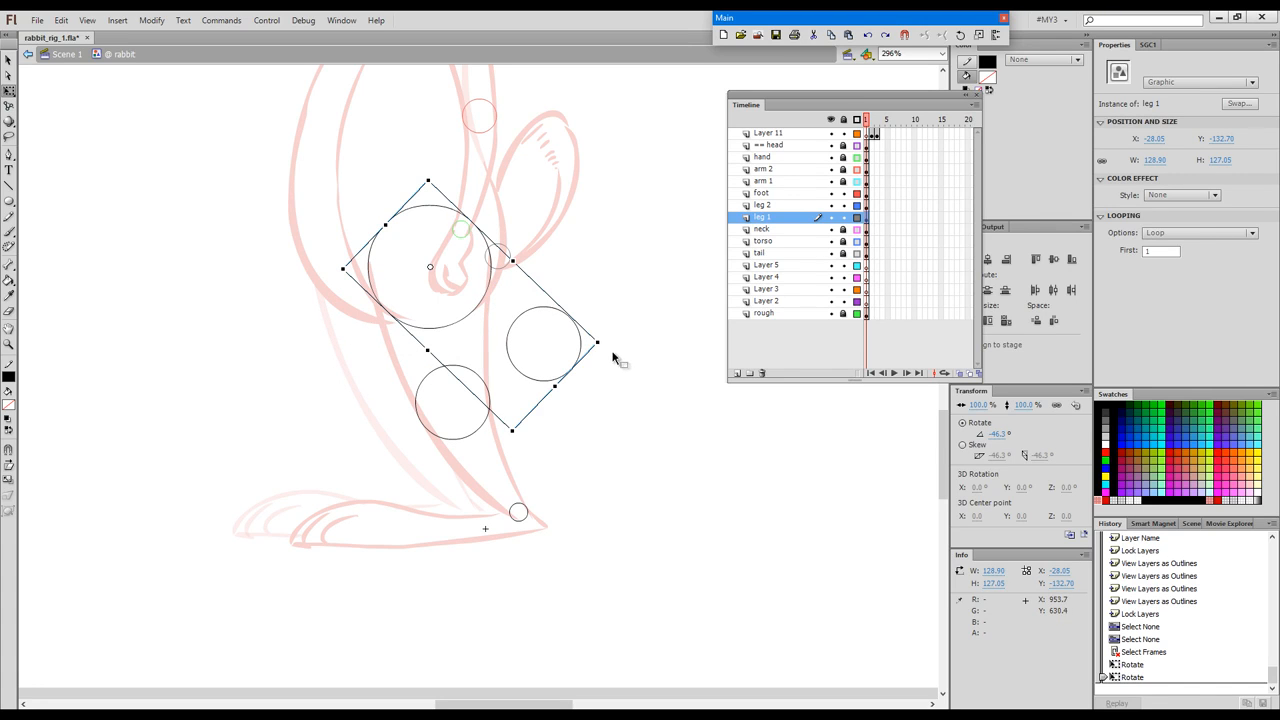
key(ctrl+z)
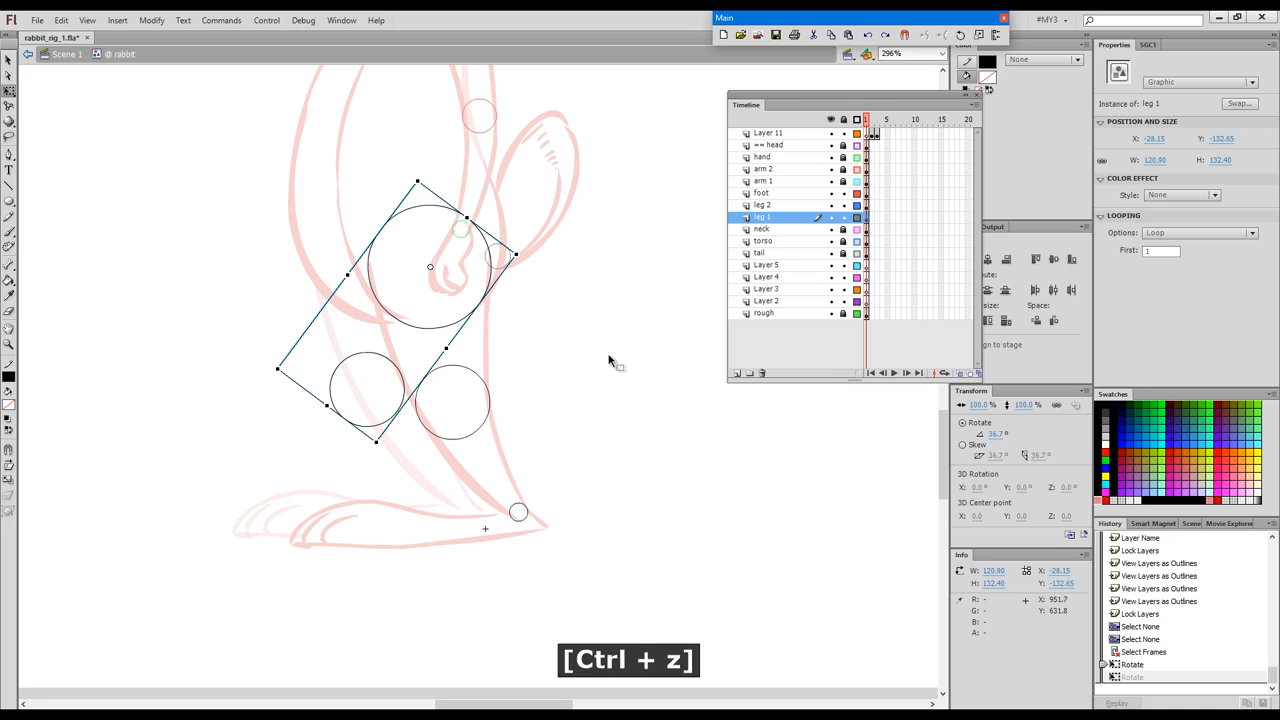
key(ctrl+z)
Try moving the leg 2 symbol slightly away from the knee joint, and undo the move
click(490, 435)
click(490, 435)
drag(486, 429, 520, 428)
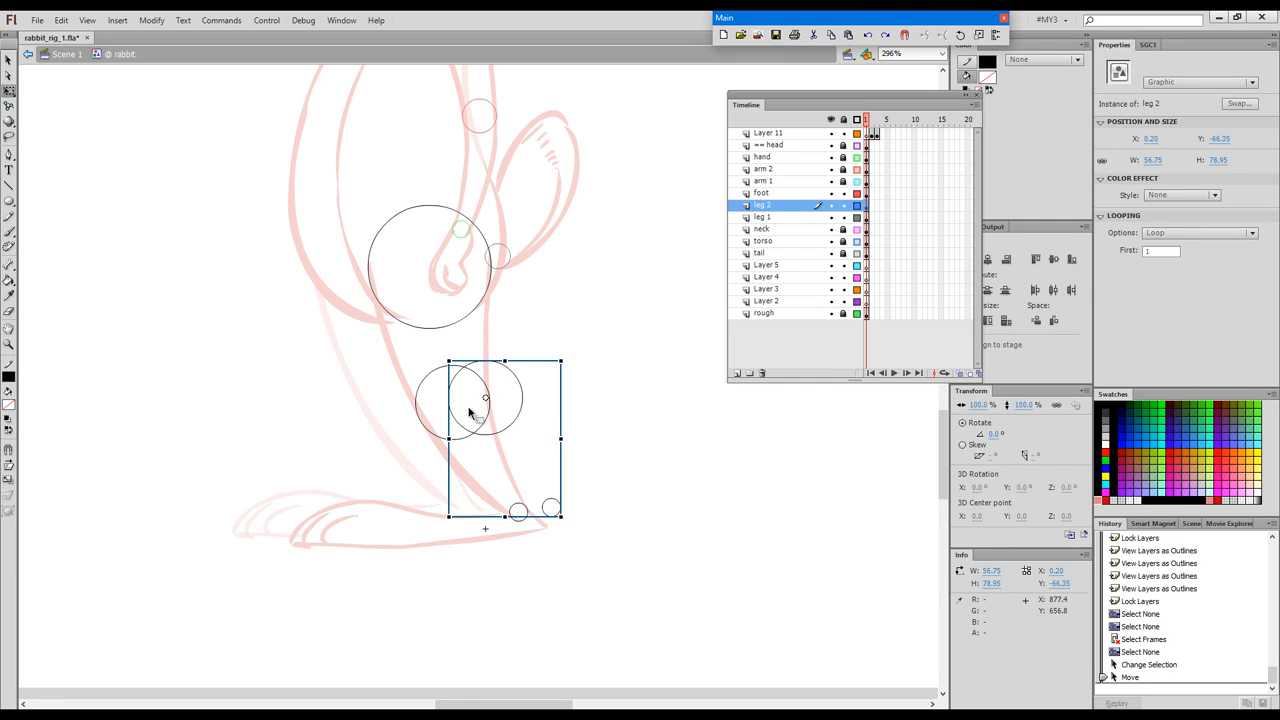
key(ctrl+z)
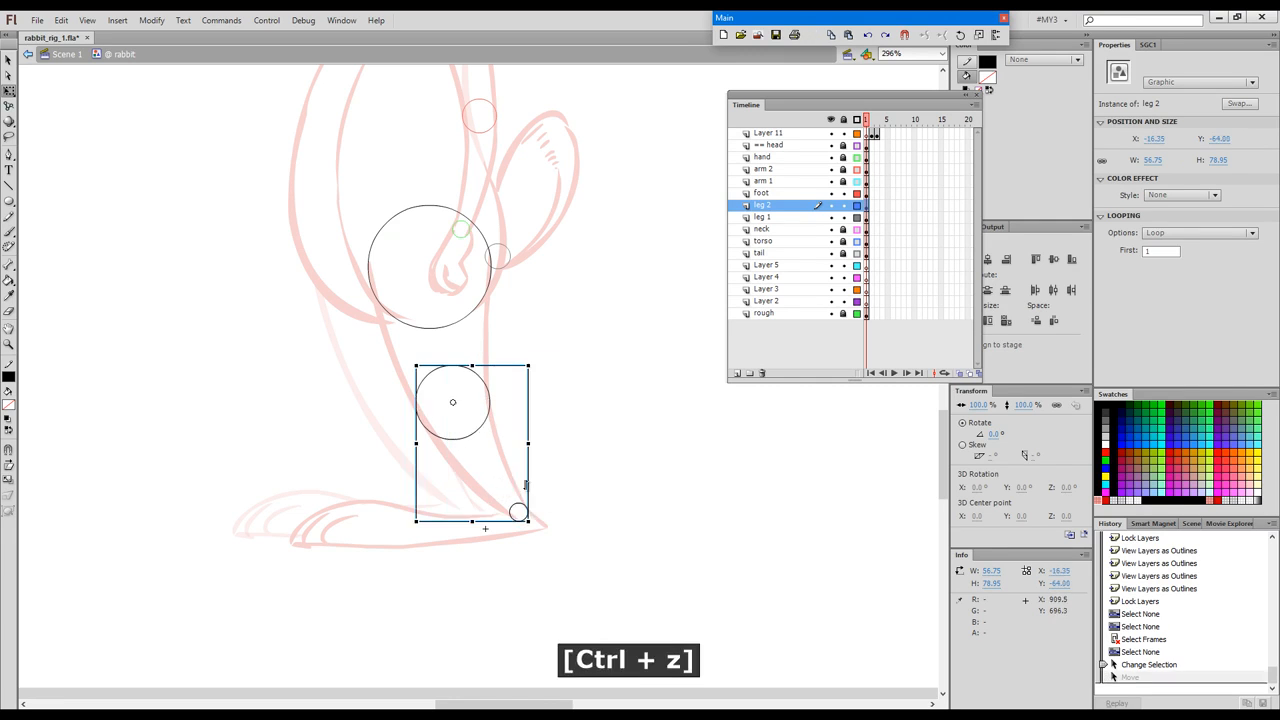
Try rotating the leg 2 symbol about its knee joint circle, and undo the rotation
drag(539, 523, 593, 459)
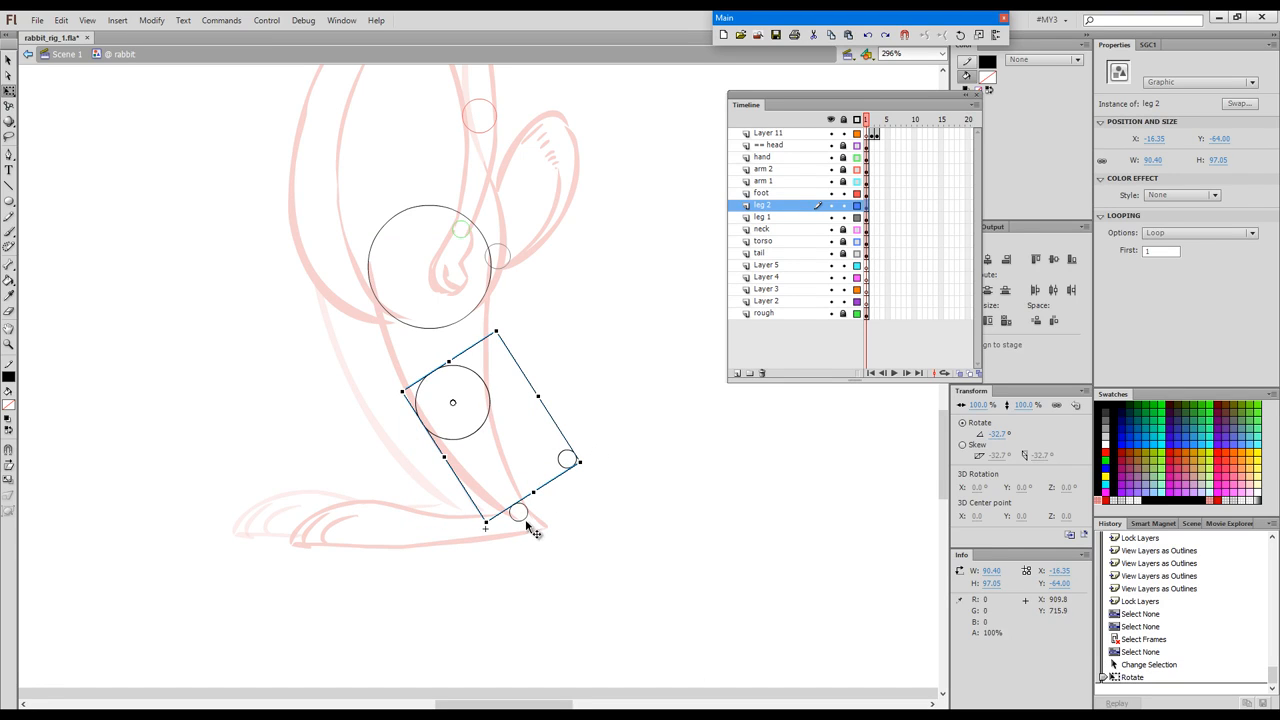
key(ctrl)
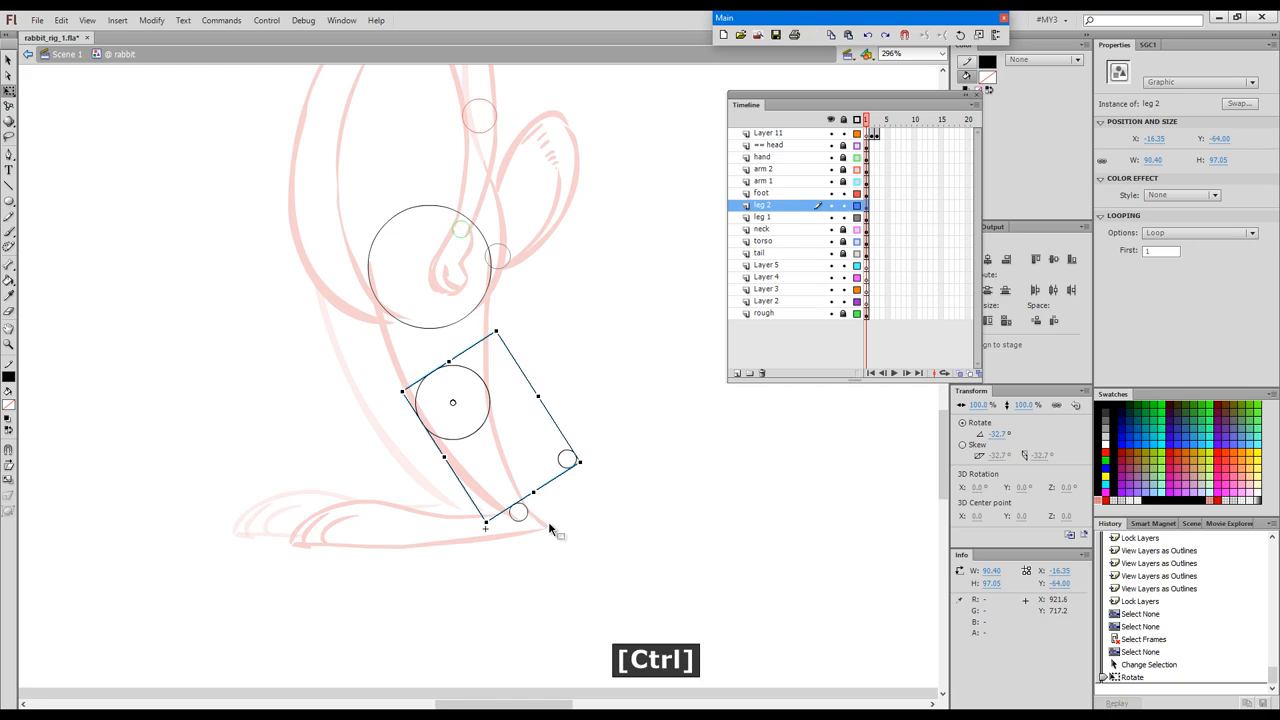
click(588, 454)
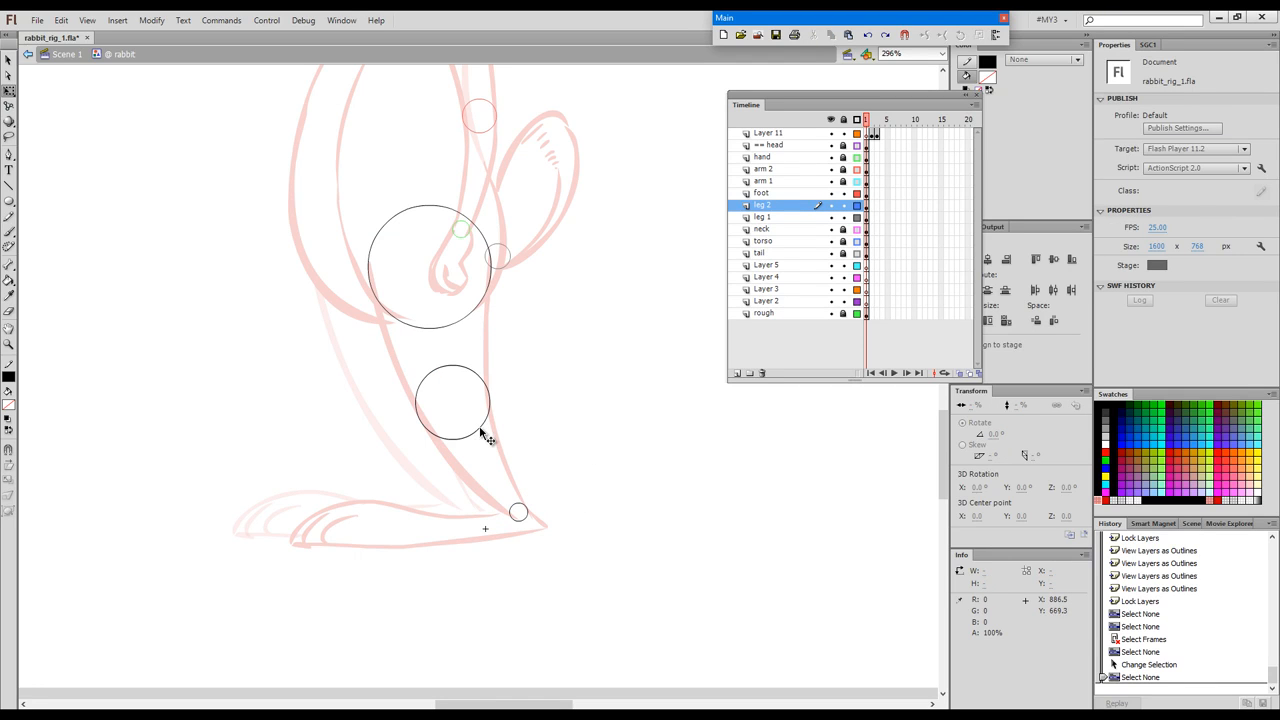
click(479, 425)
drag(537, 523, 600, 444)
key(ctrl+z)
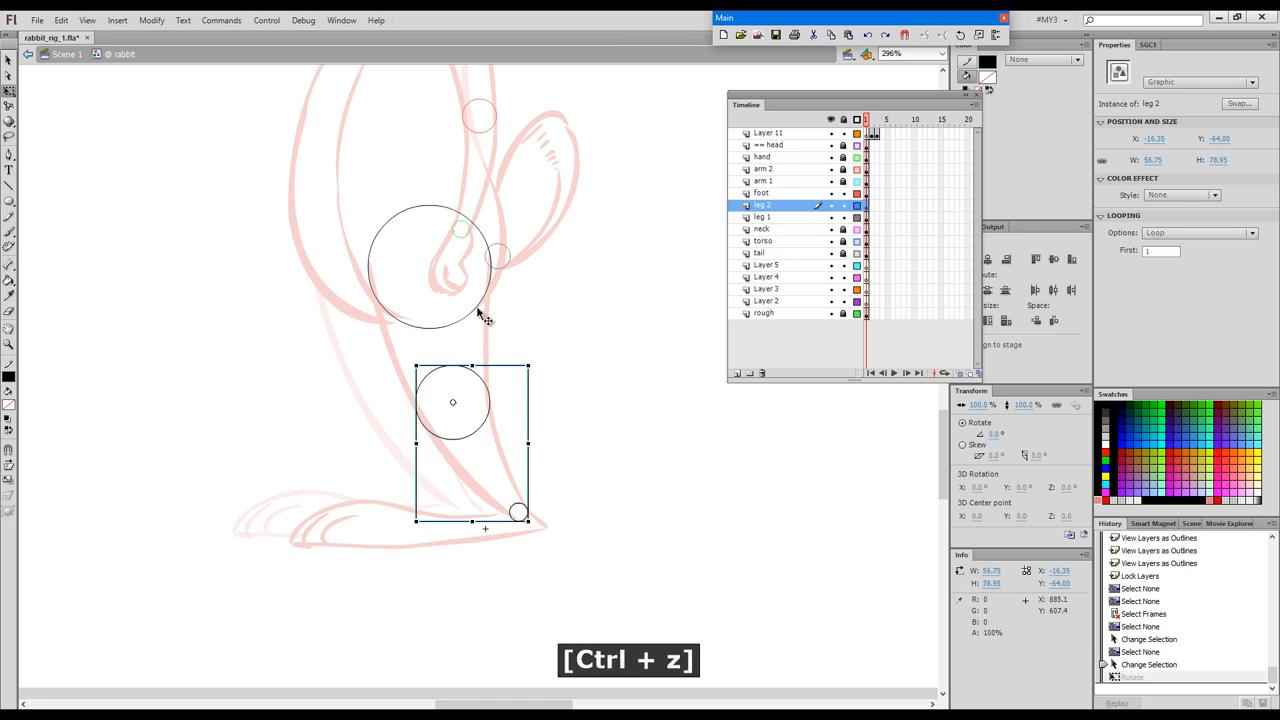
Turn the rough sketch layer into a guide layer
key(ctrl+minus)
click(608, 294)
key(space)
drag(620, 237, 597, 409)
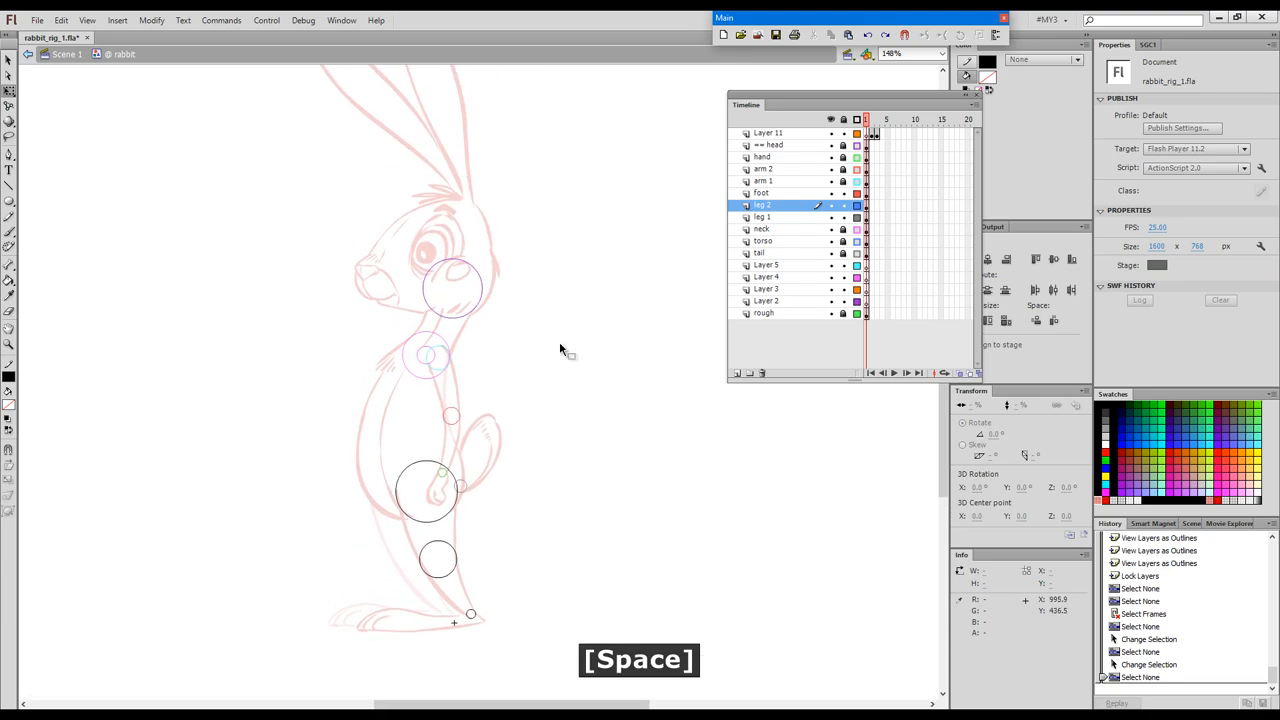
click(796, 315)
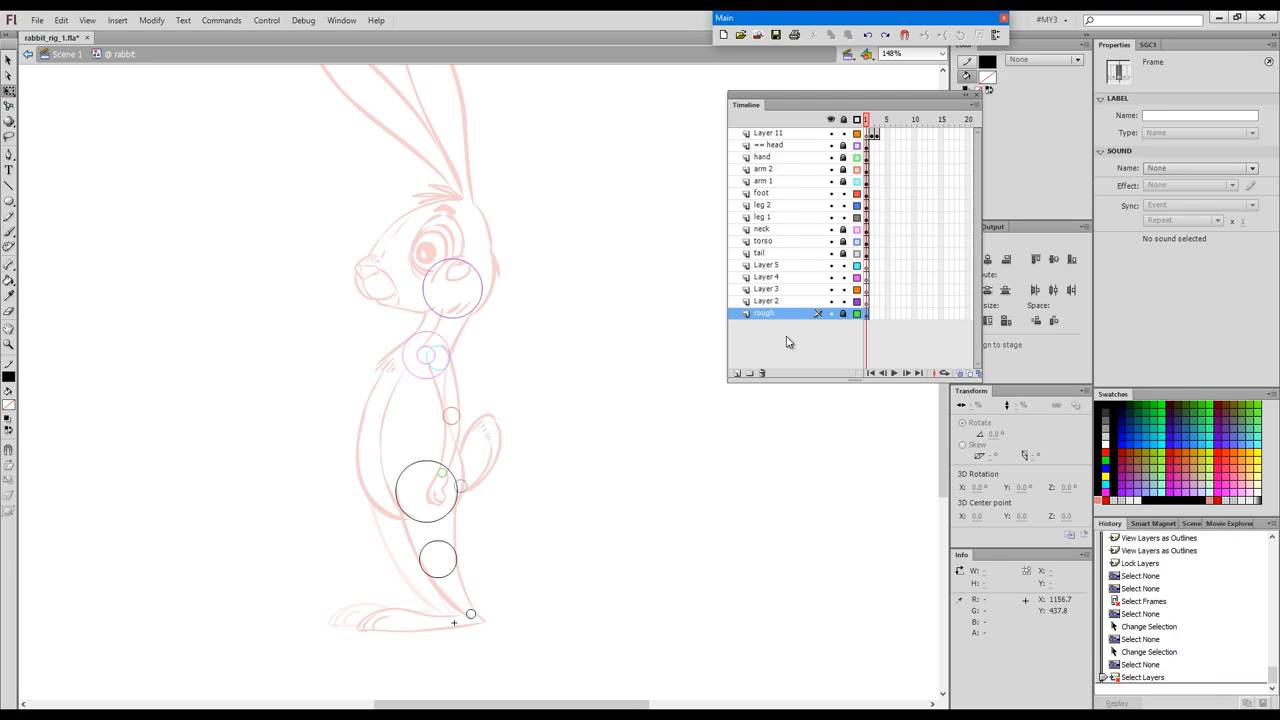
key(alt+F3)
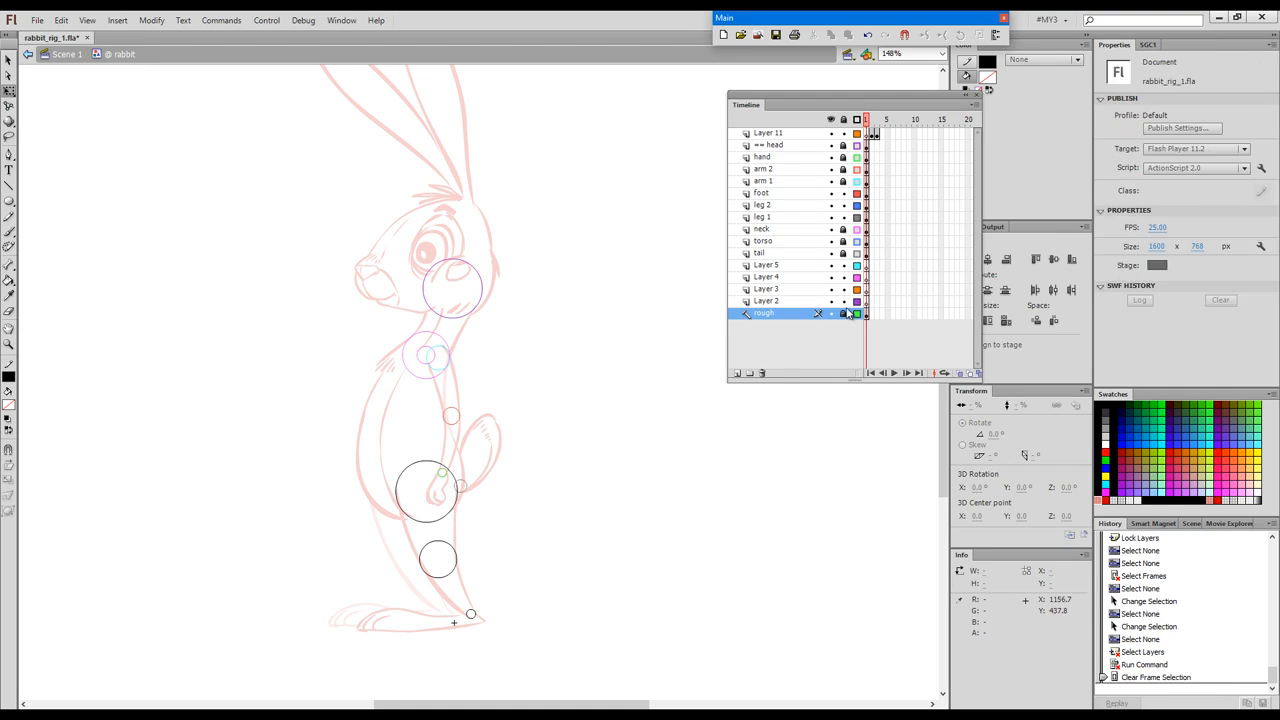
Open a duplicate window of the document and frame the rabbit's joint circles in Scene 1
click(341, 20)
click(350, 37)
key(space)
drag(687, 519, 608, 434)
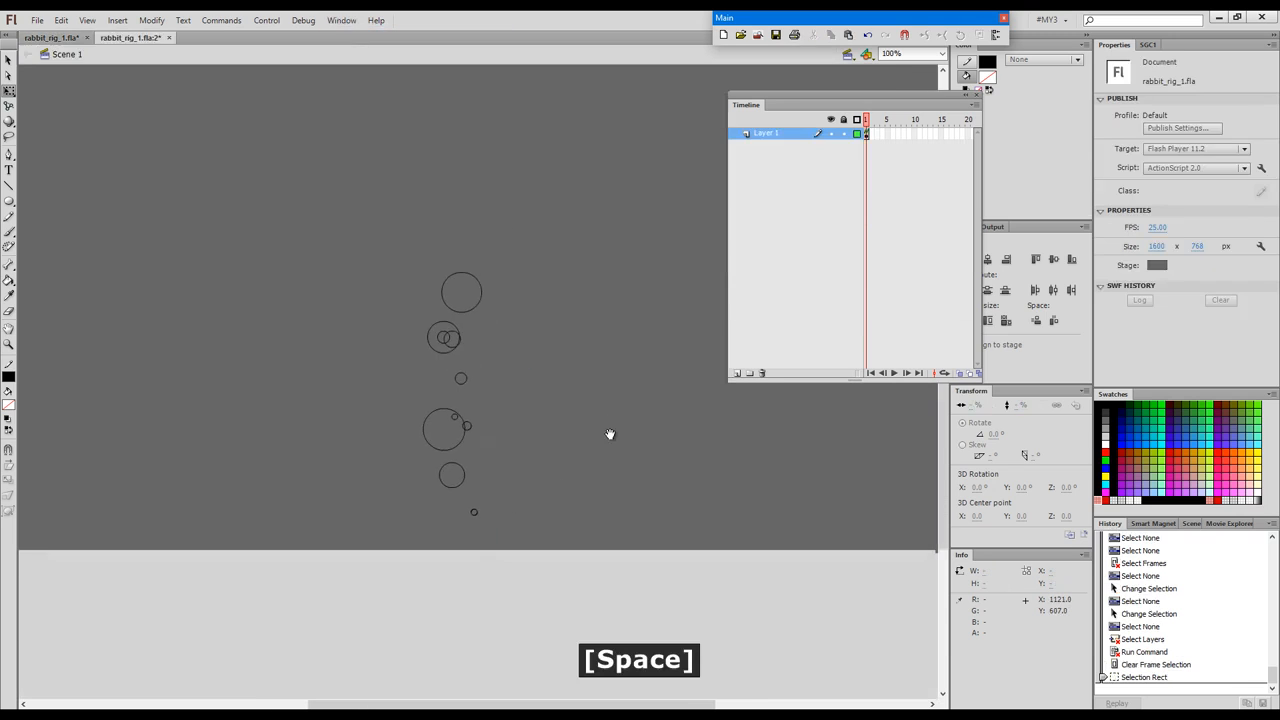
click(616, 483)
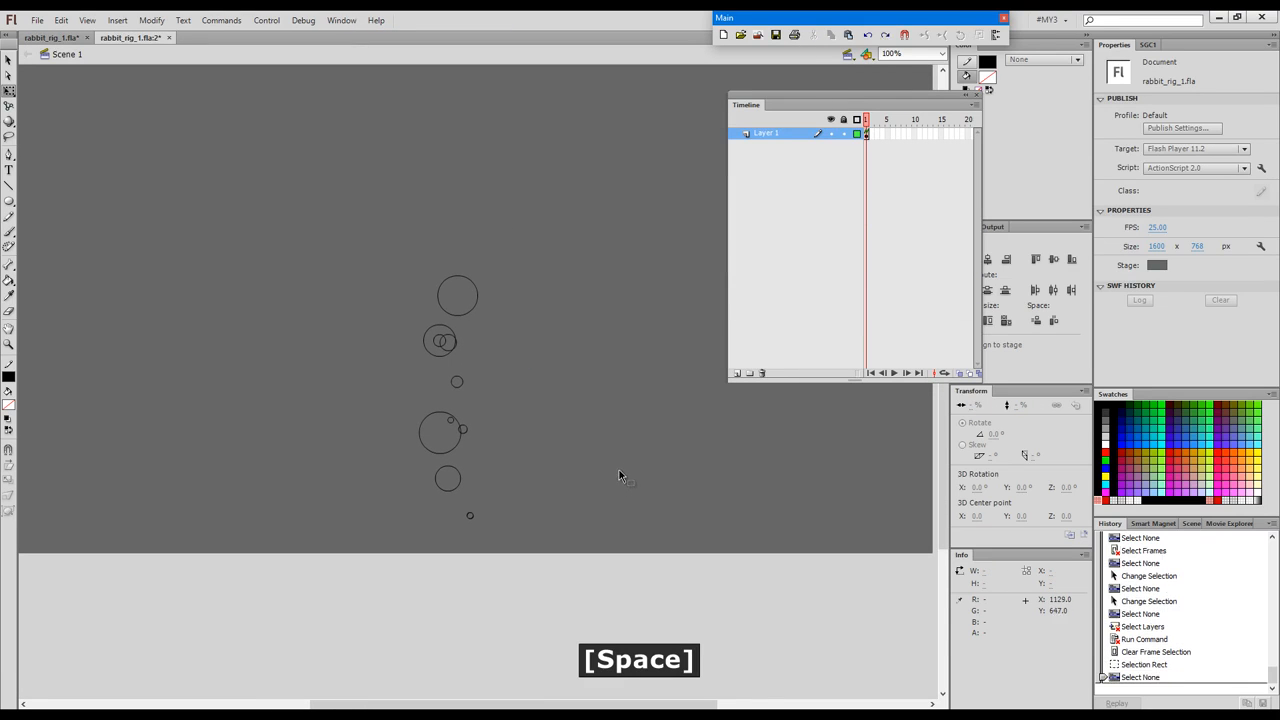
key(space)
drag(600, 354, 607, 382)
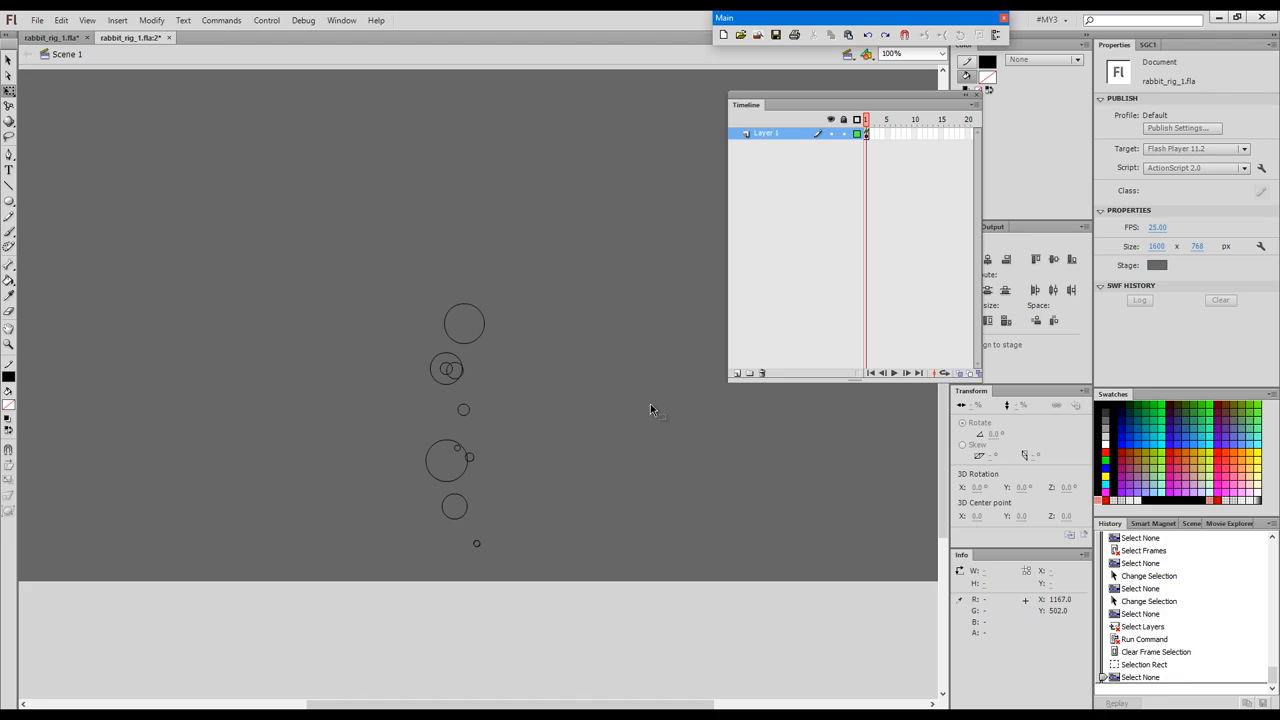
key(ctrl+space)
drag(308, 216, 580, 584)
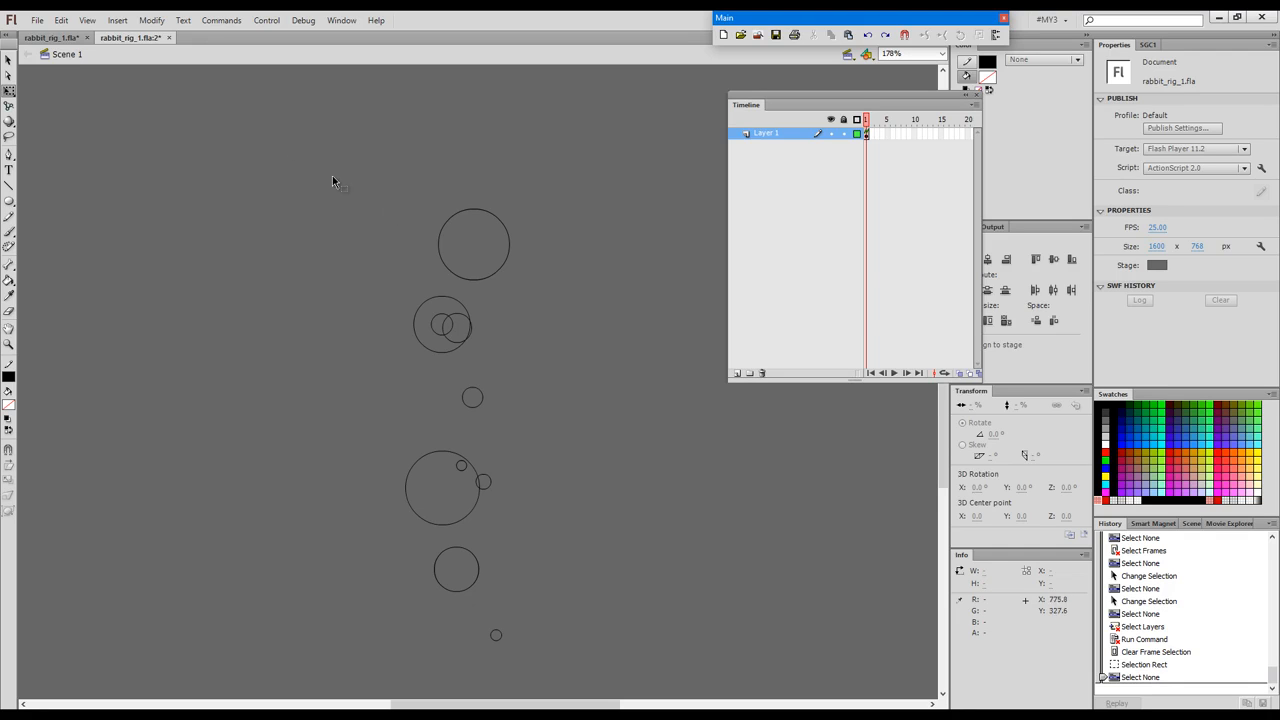
Return to the original document window with the rabbit symbol and bring the whole figure into view
click(50, 37)
key(space)
drag(634, 360, 668, 389)
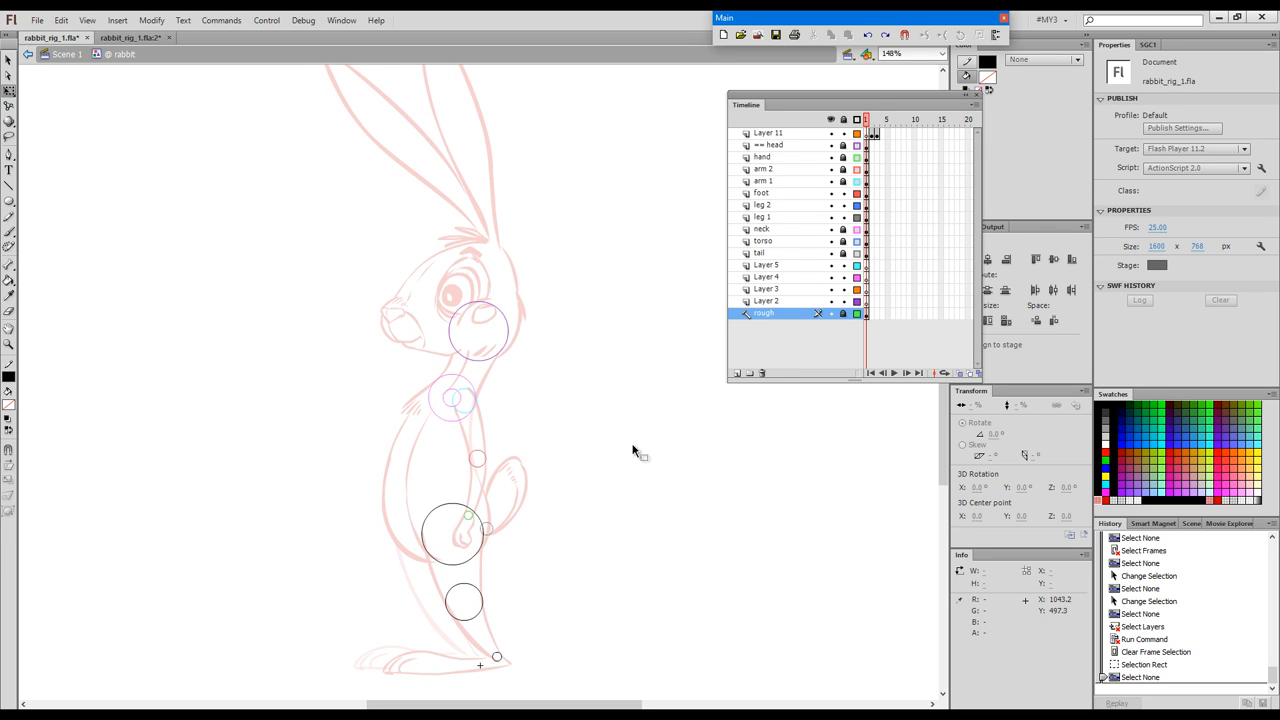